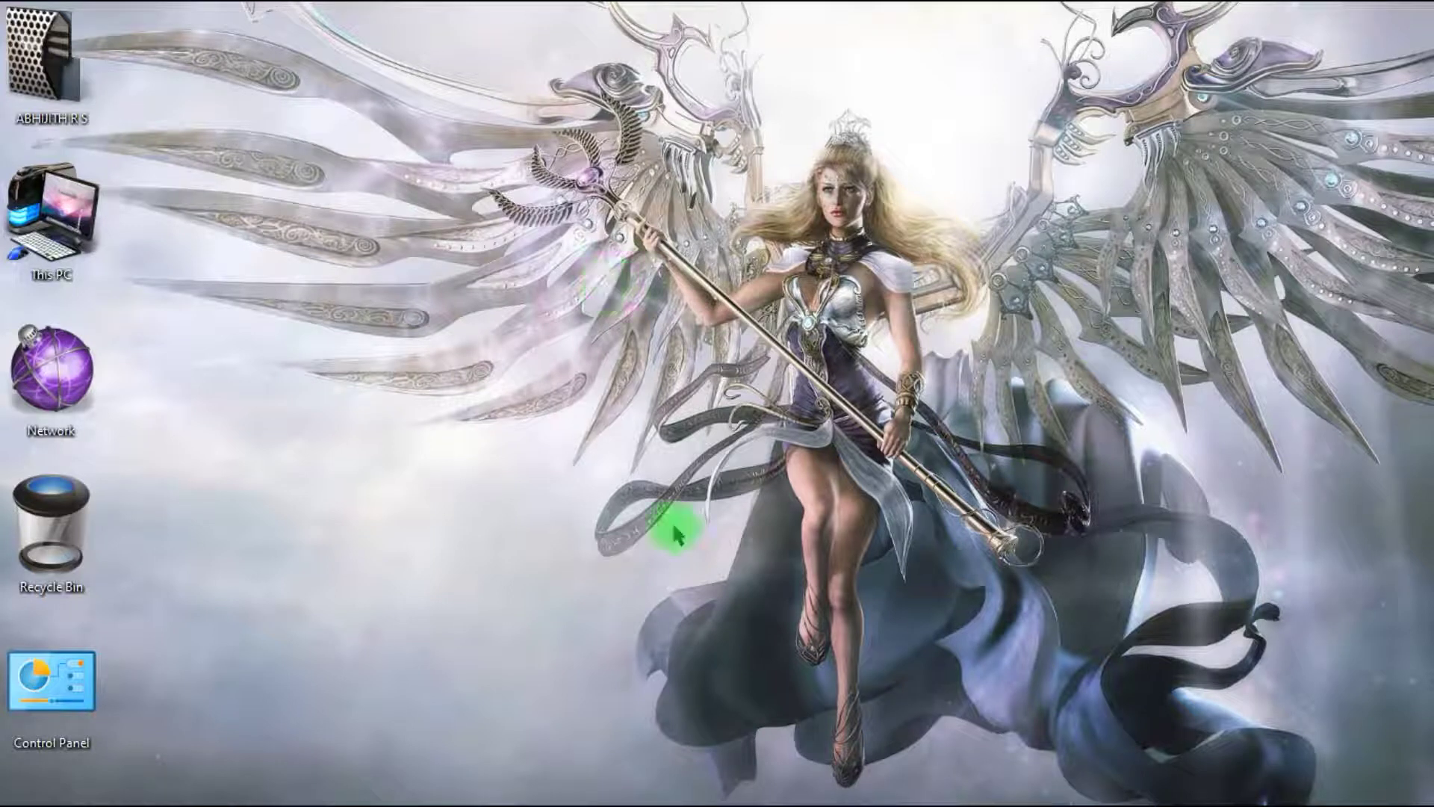
- Launch STAAD.Pro and create a Space project named G+2 in Meter and KiloNewton units, starting with Add Beam
click(728, 788)
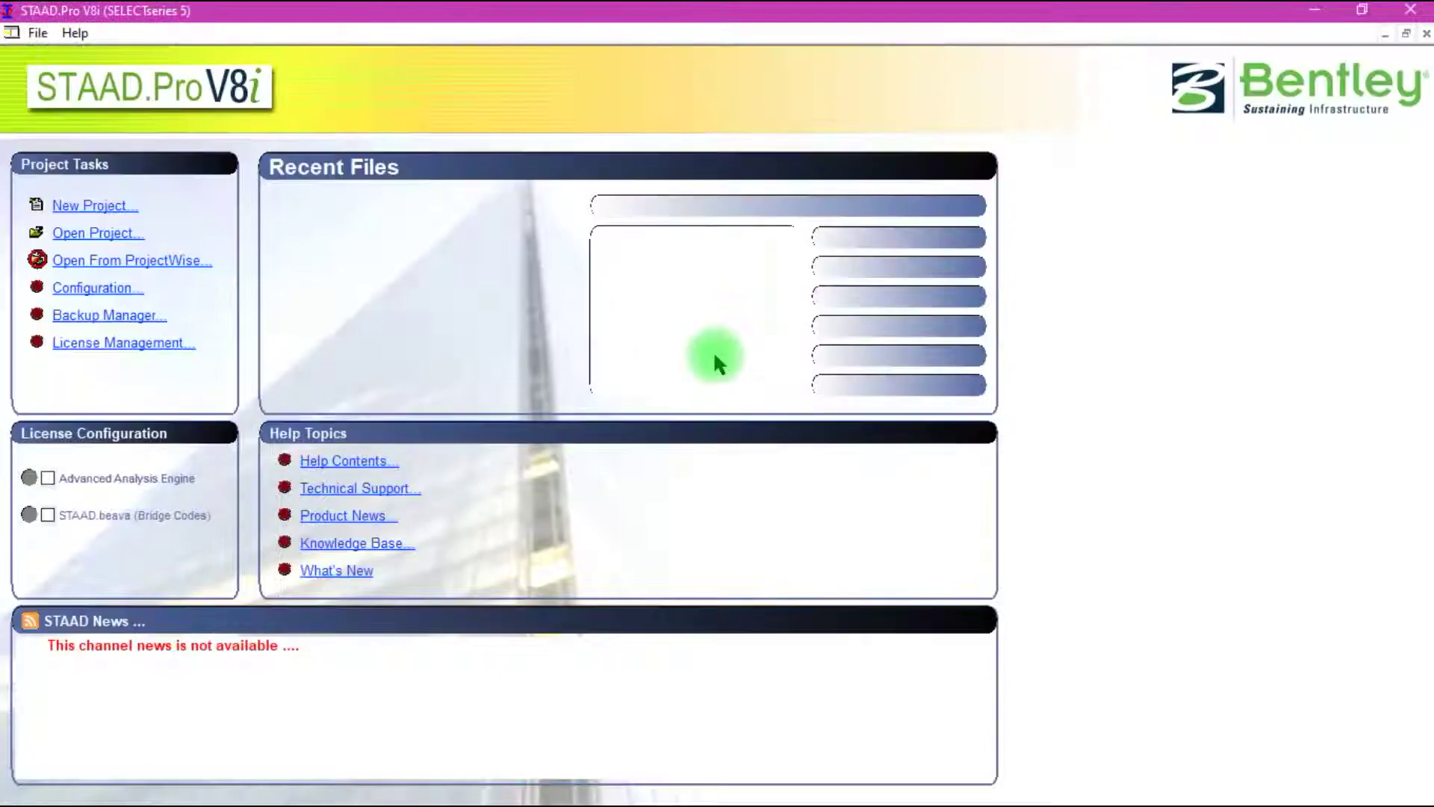
click(142, 207)
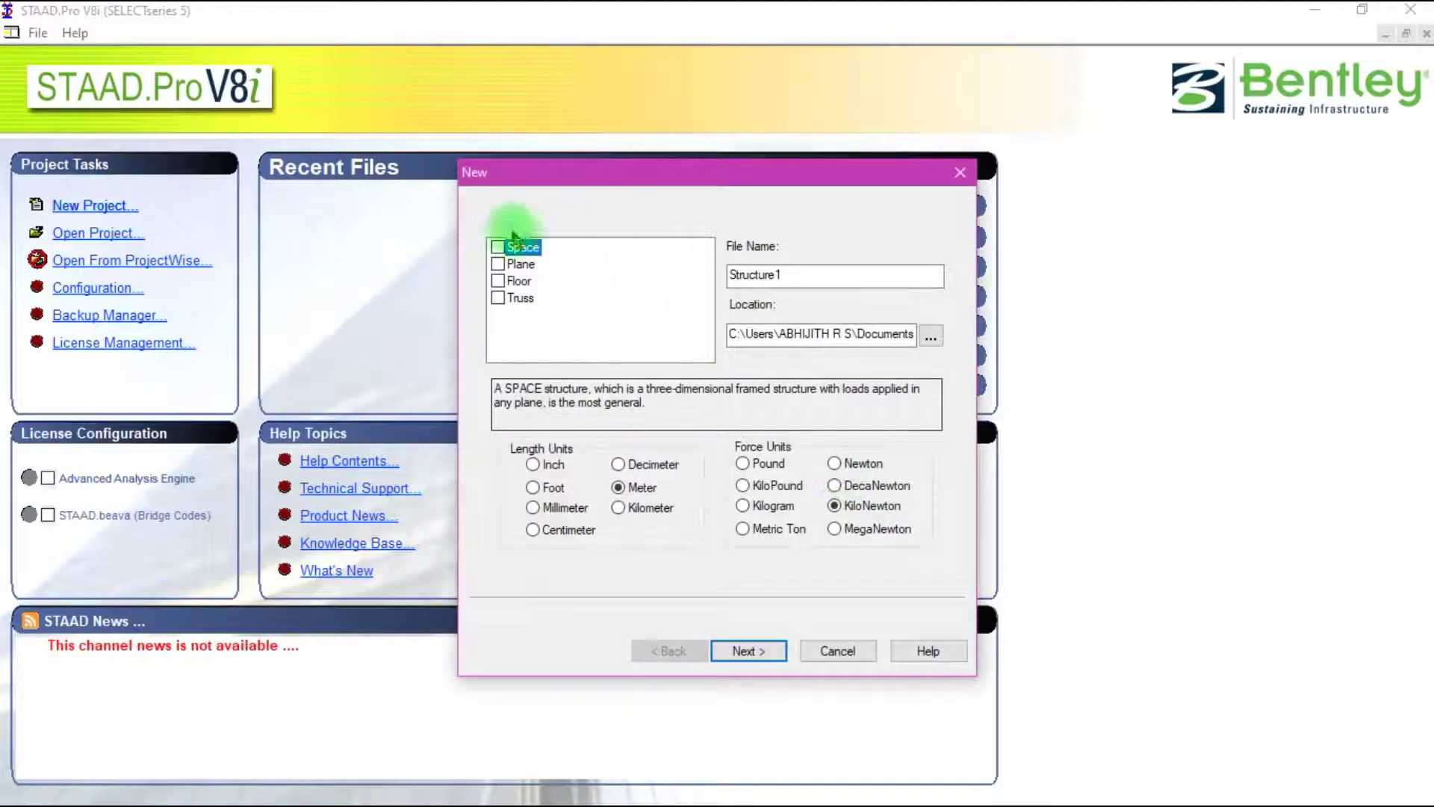
drag(816, 276, 718, 280)
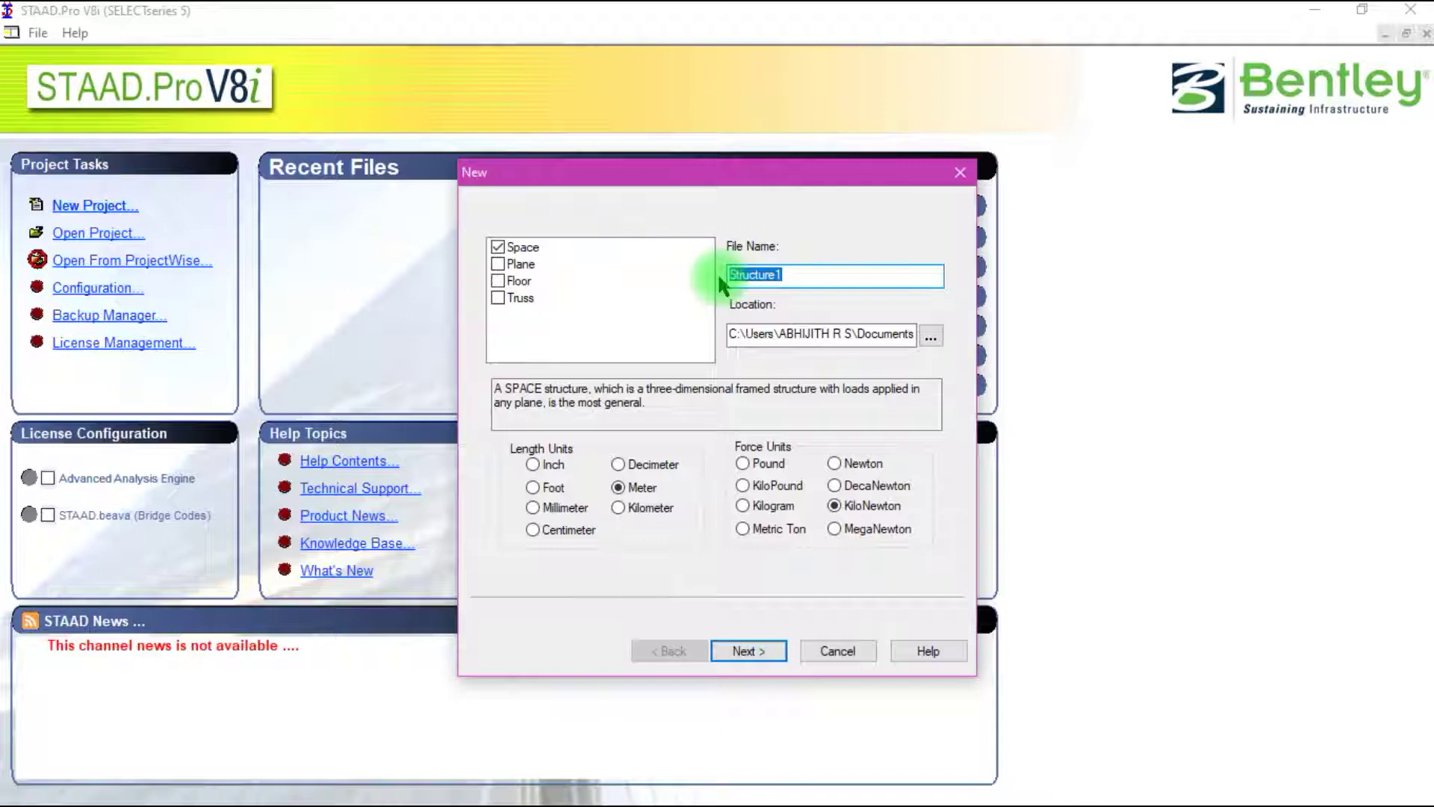
text(G+2)
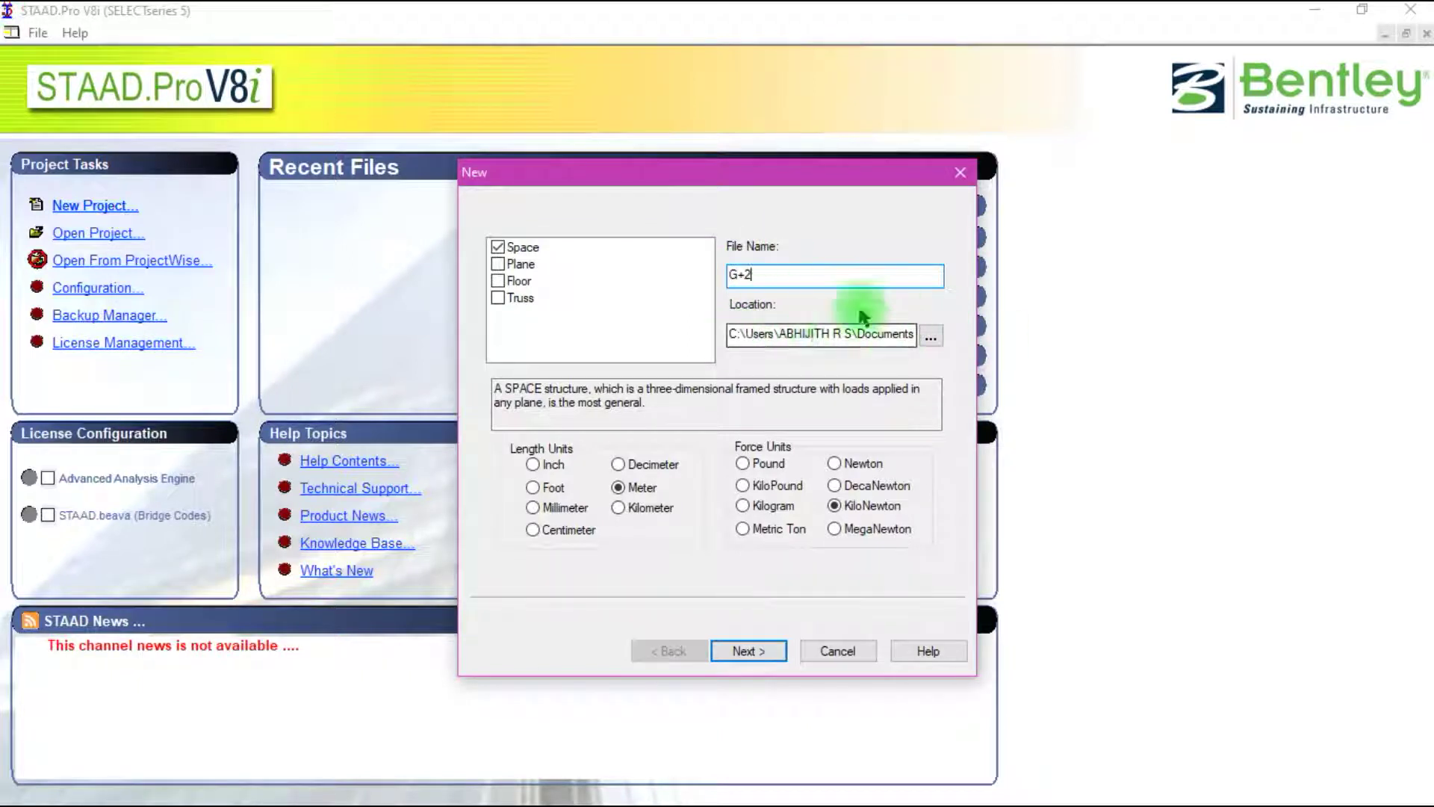
click(741, 656)
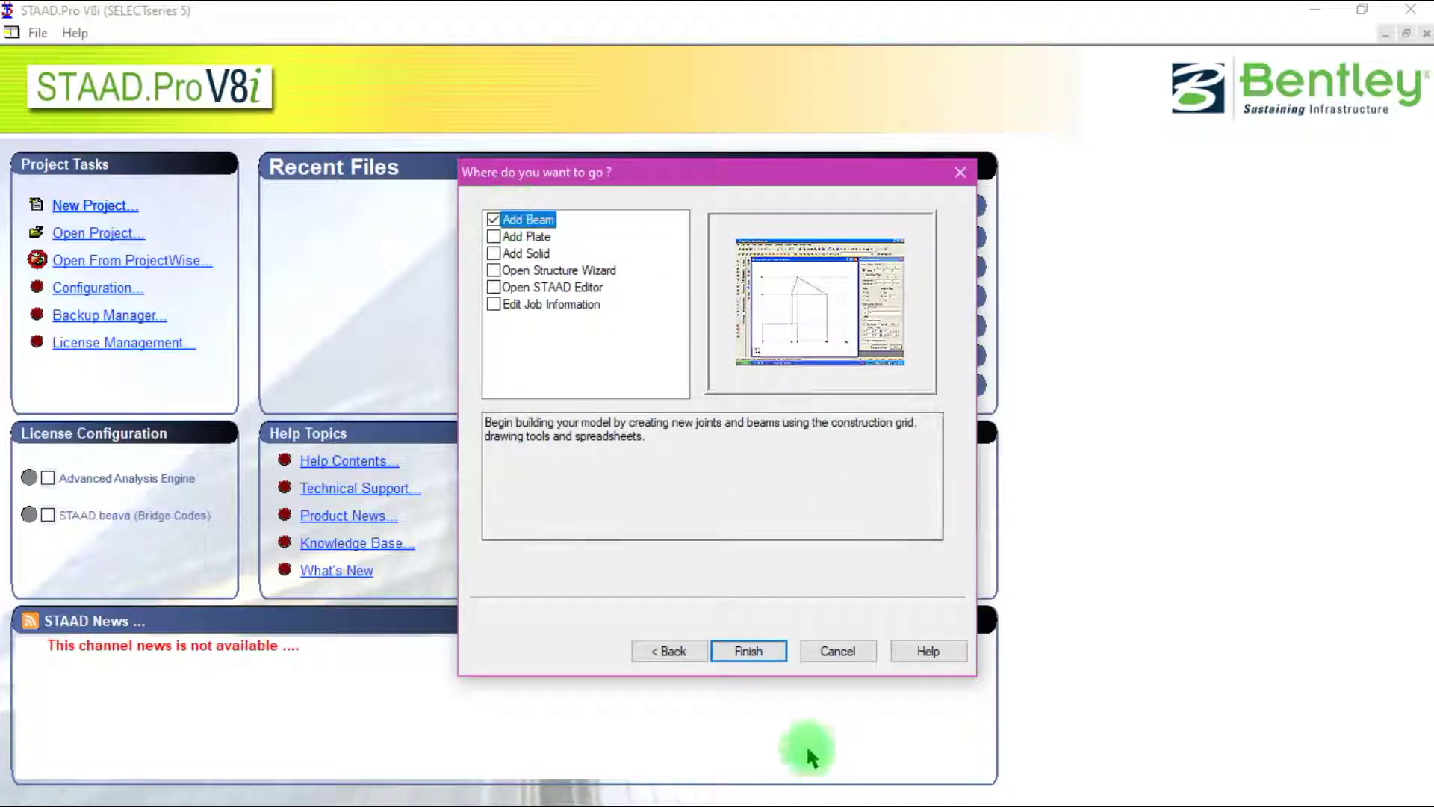
click(745, 650)
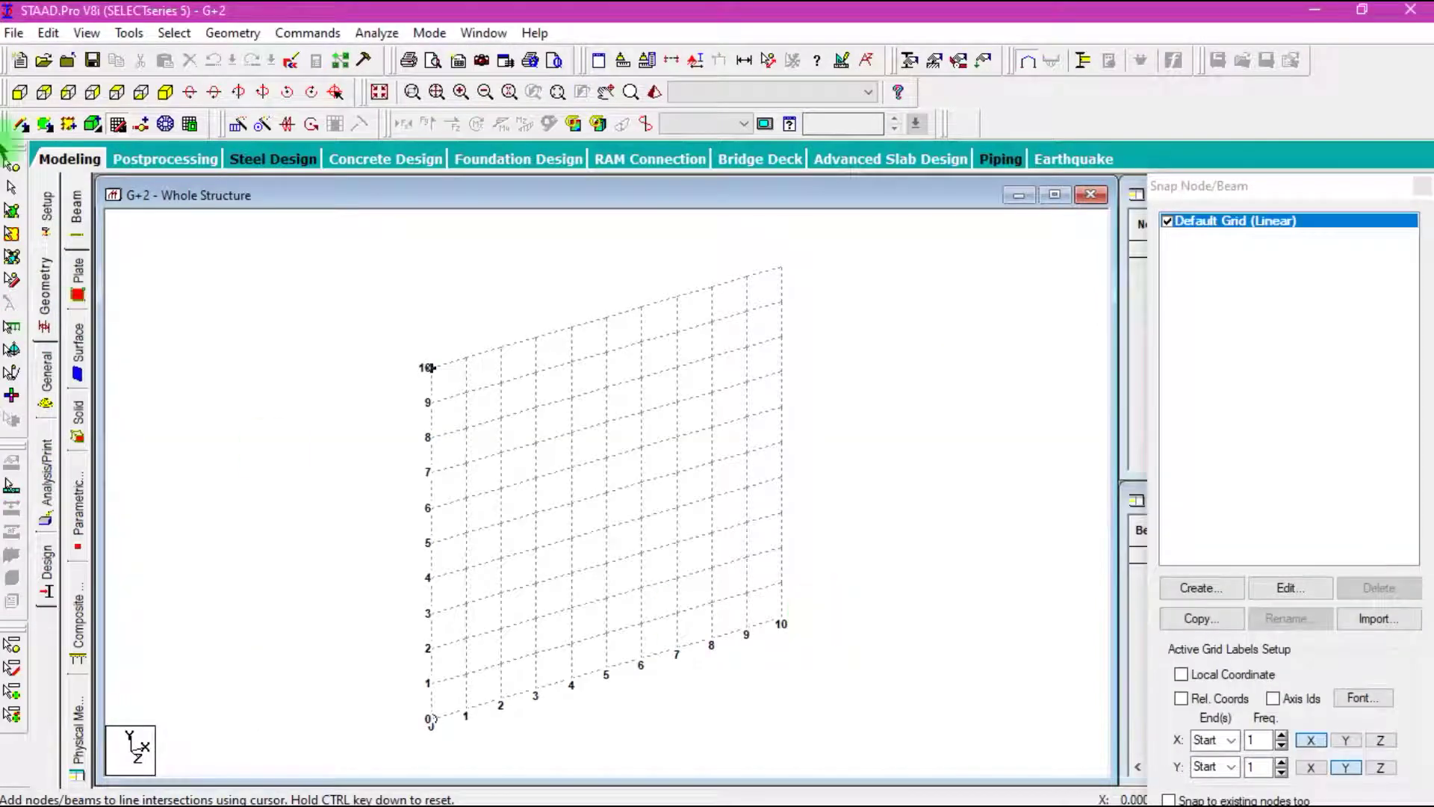
- In the front view, place a single node at the grid origin and finish node snapping
click(21, 94)
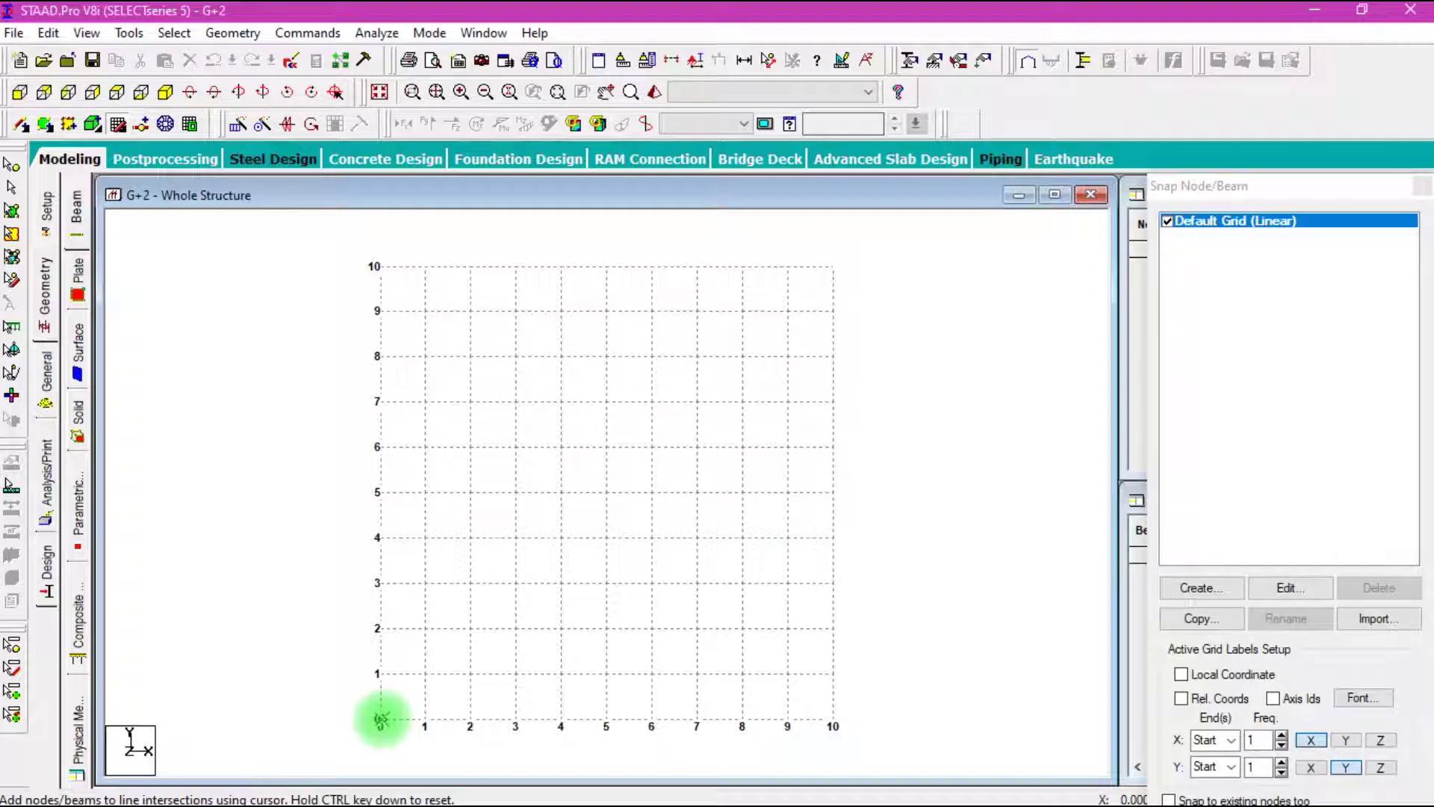
drag(381, 719, 833, 718)
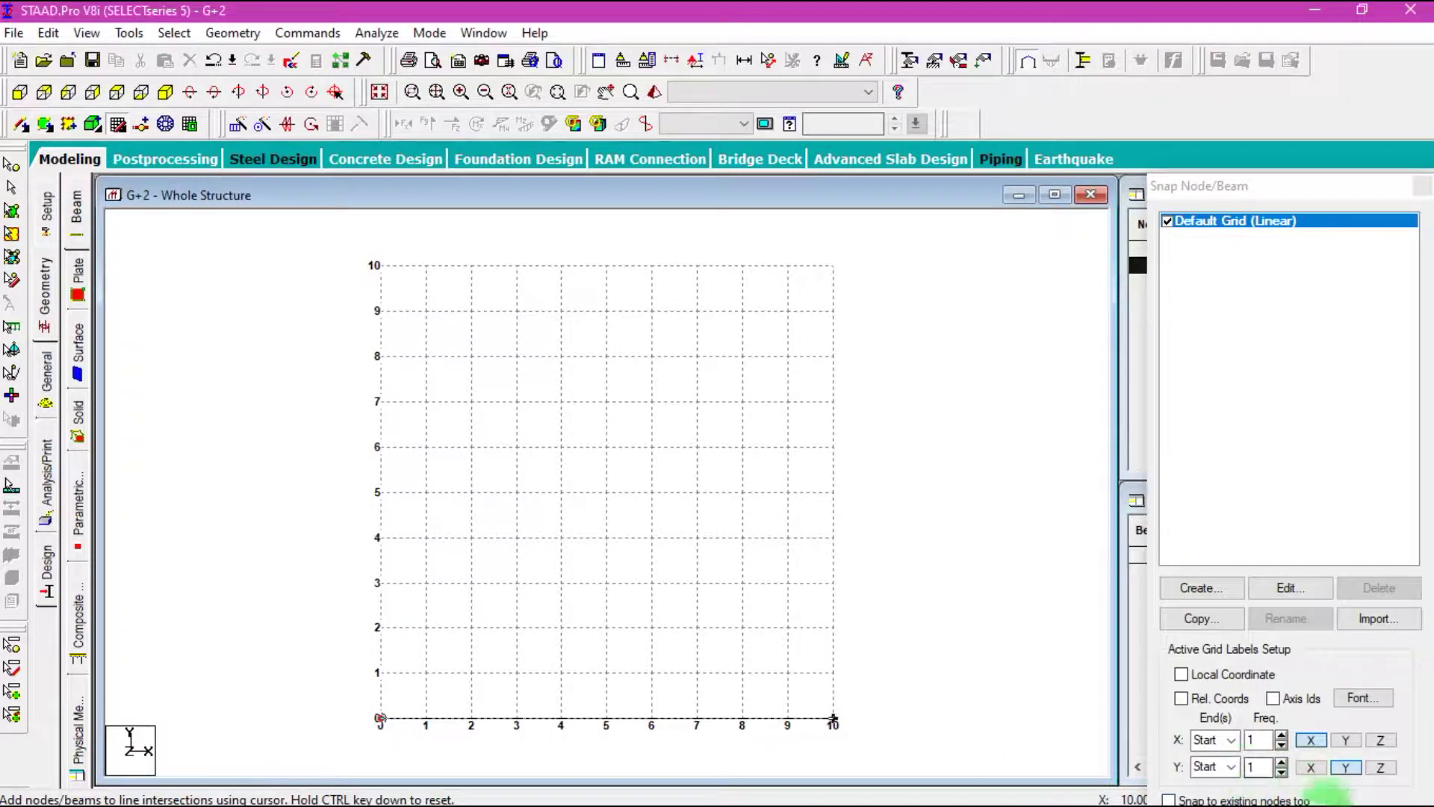
drag(1261, 193, 1244, 104)
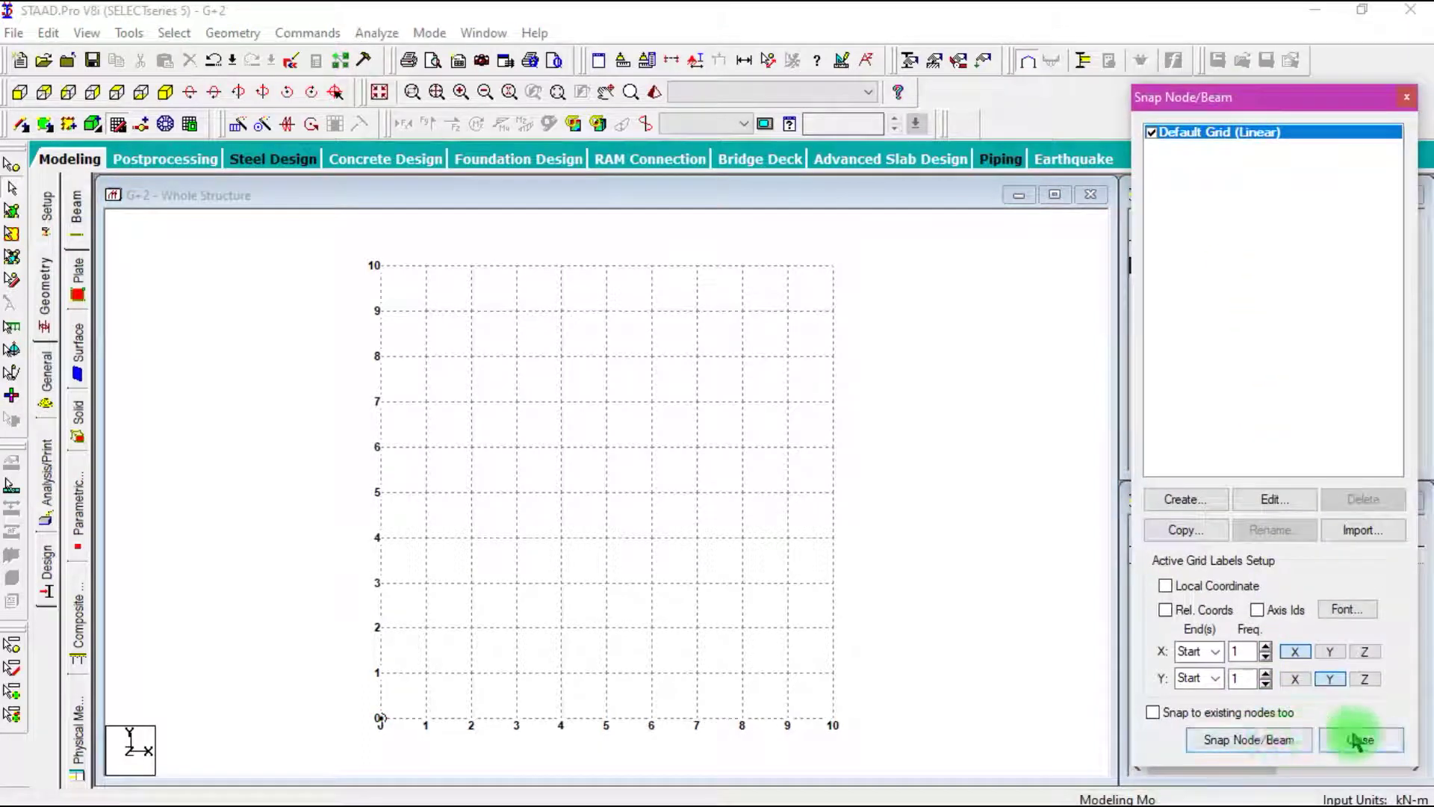
click(1275, 741)
- Select the origin node and repeat it along X with Translational Repeat, using 2 steps at 4 m spacing
click(12, 164)
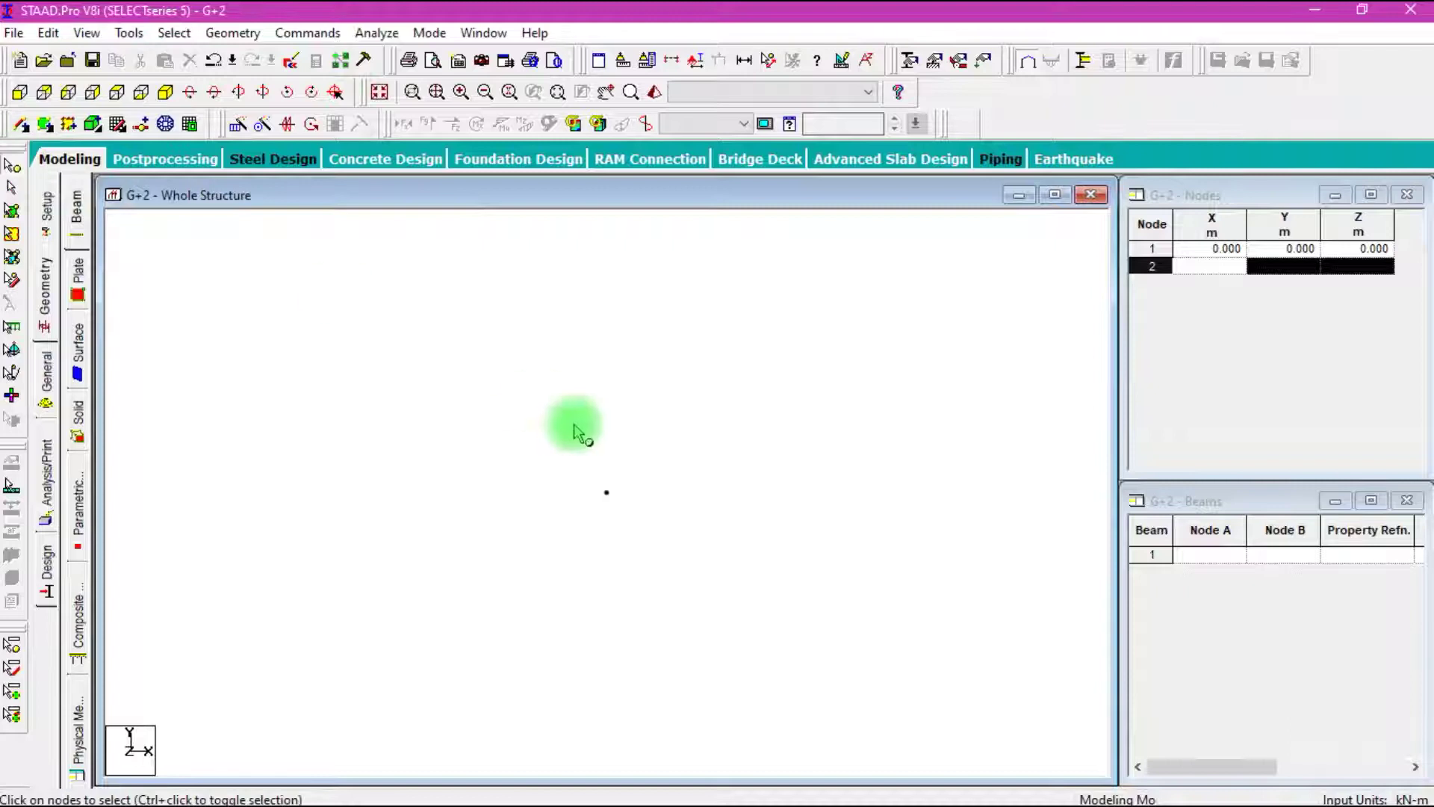
click(608, 493)
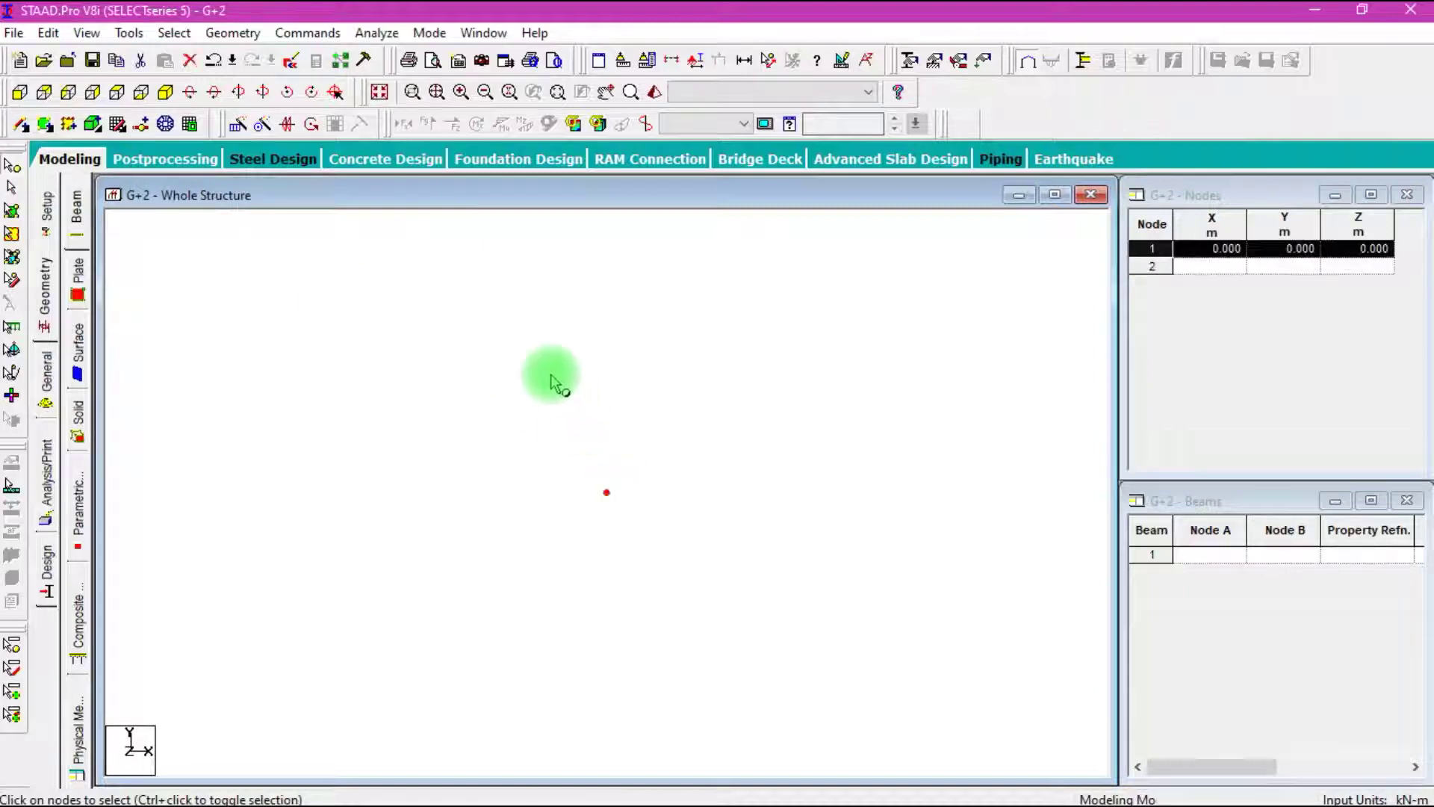
click(239, 126)
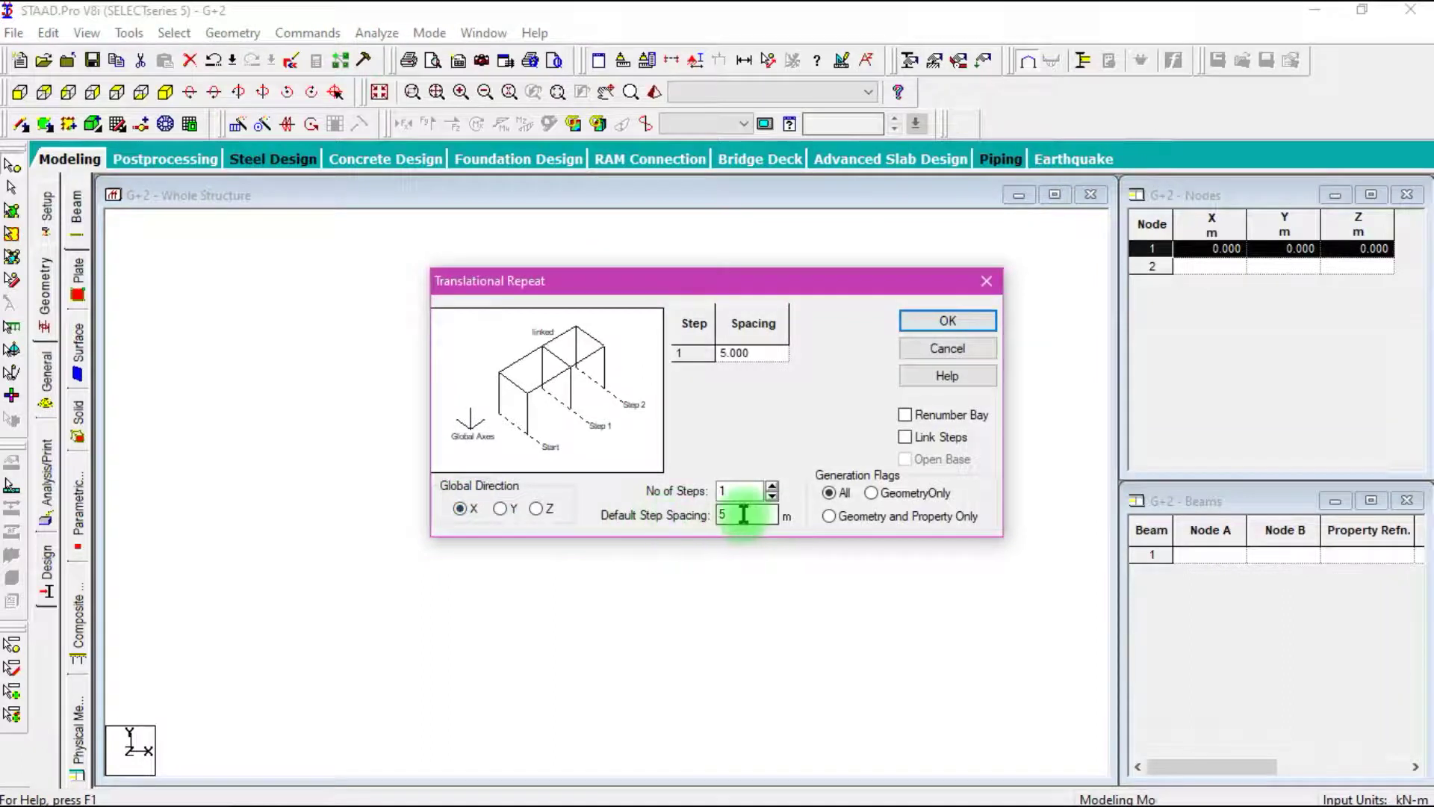
drag(733, 515, 694, 516)
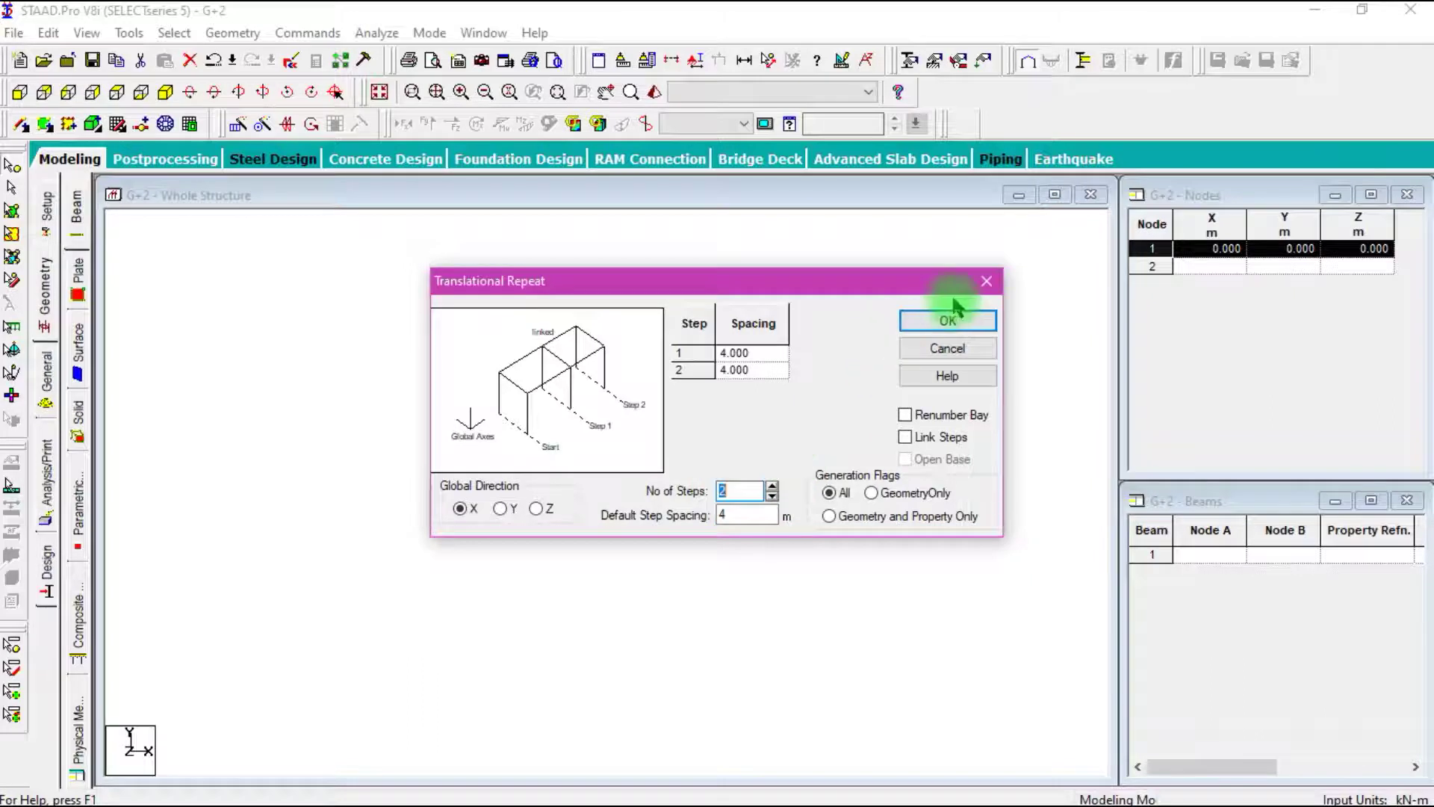
click(947, 322)
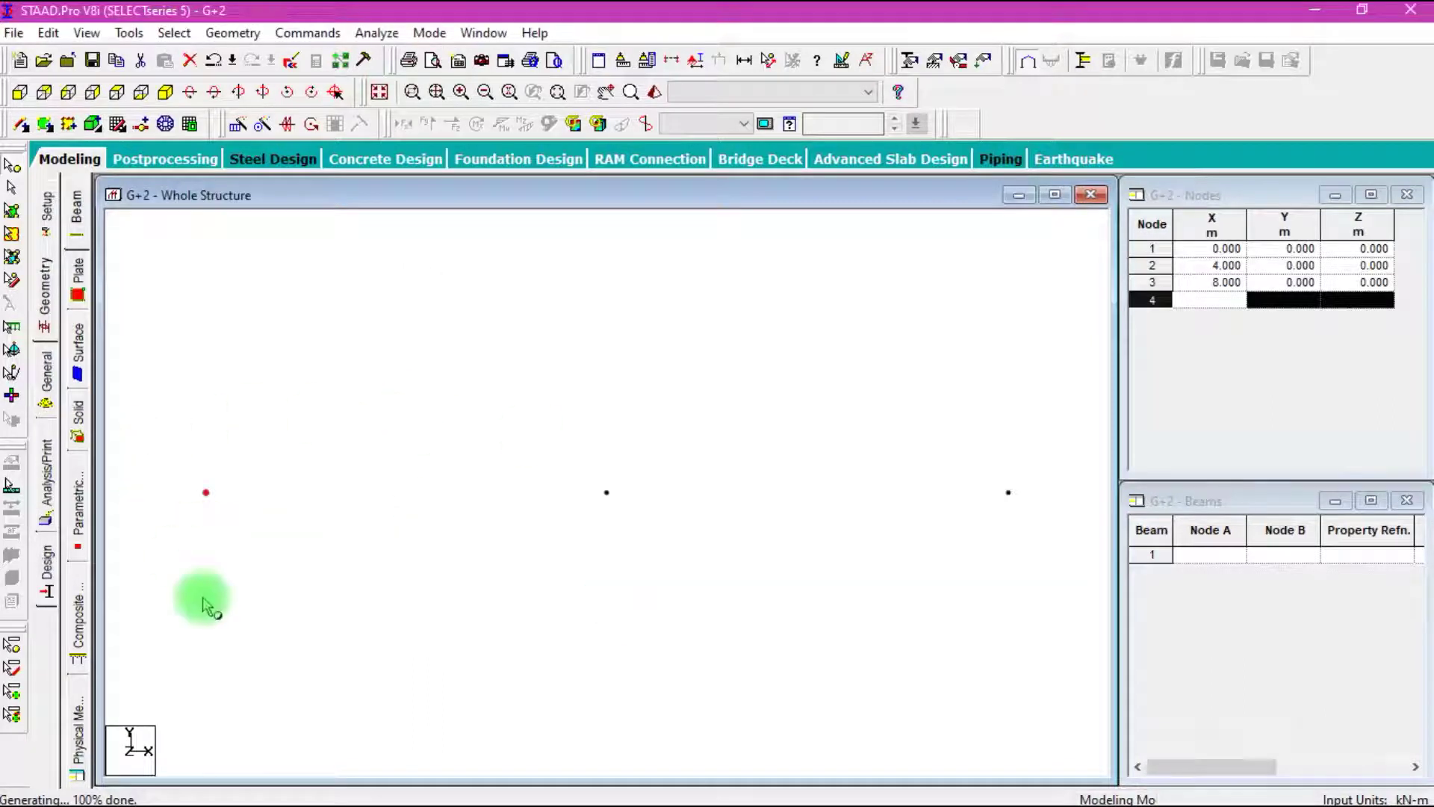
- Select the three nodes in the row and repeat them along Z in 2 steps at 3 m spacing
click(173, 429)
drag(1071, 598, 1071, 597)
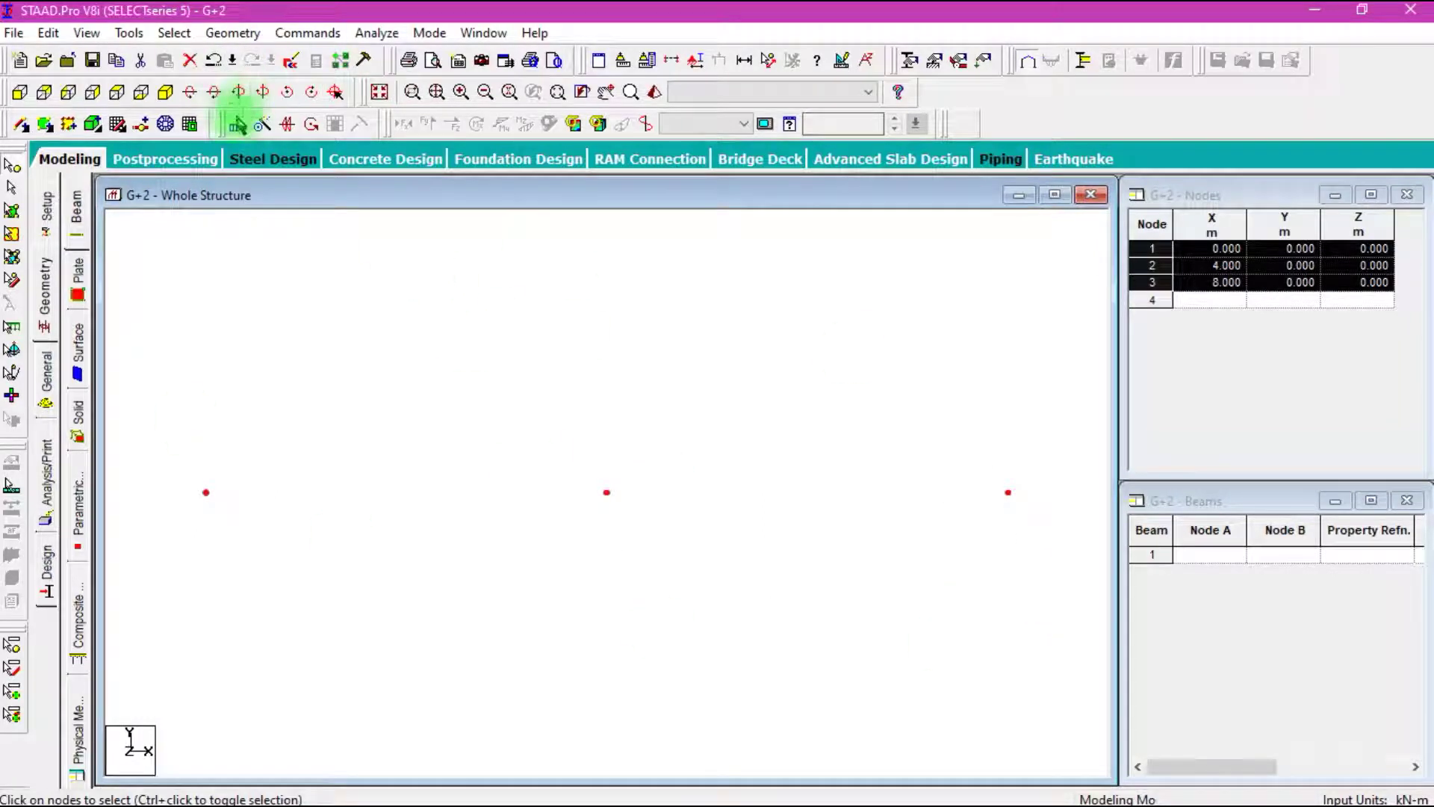
click(239, 129)
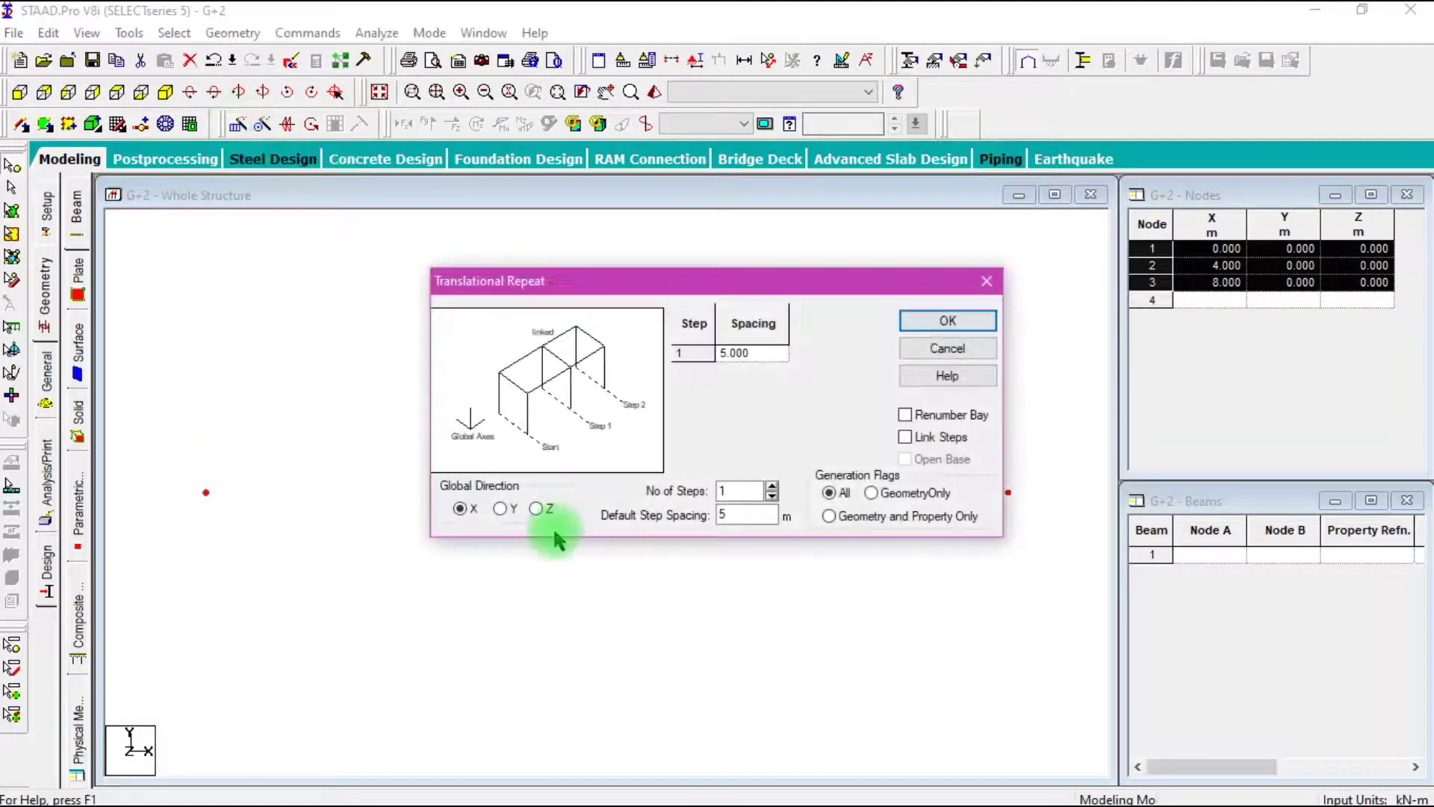
click(543, 511)
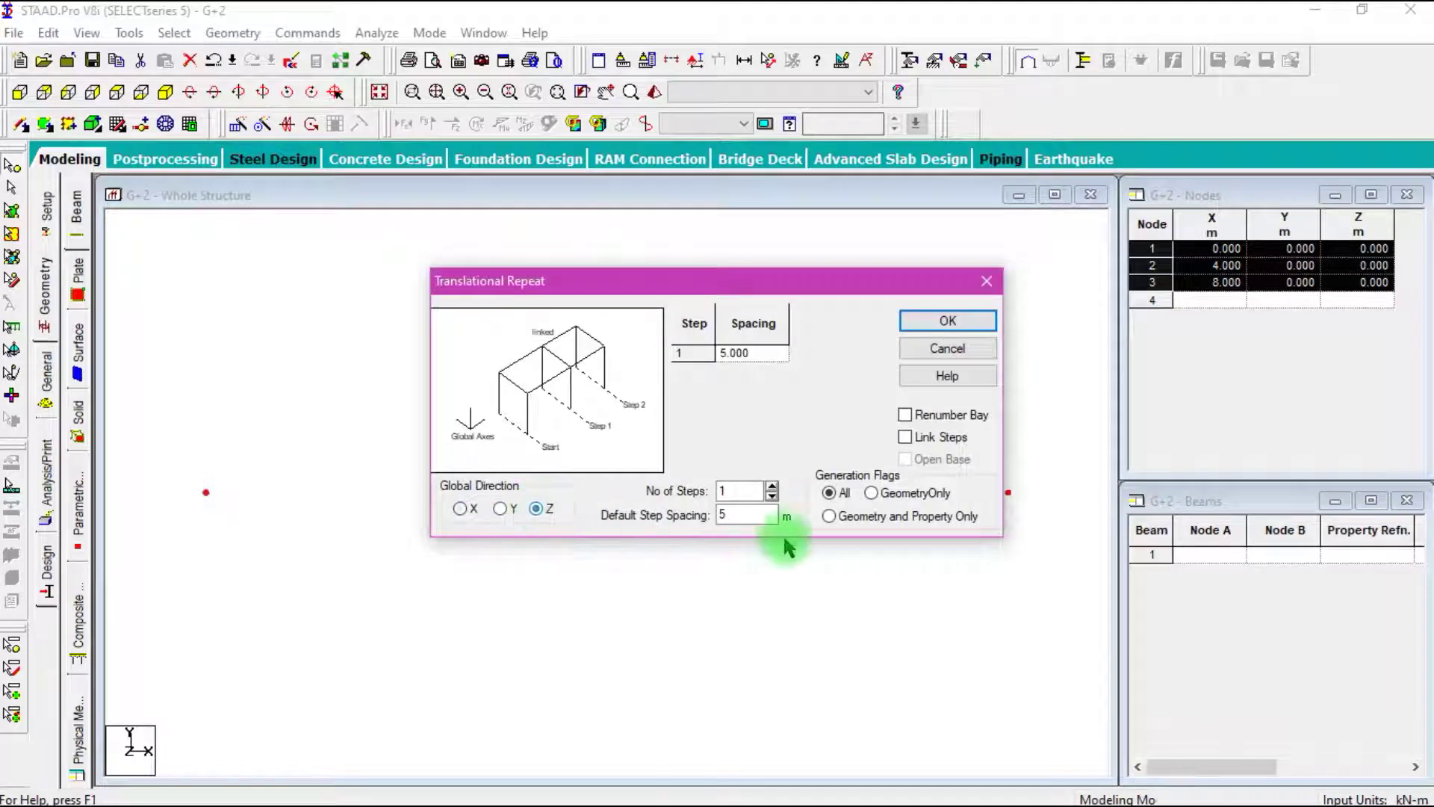
click(718, 514)
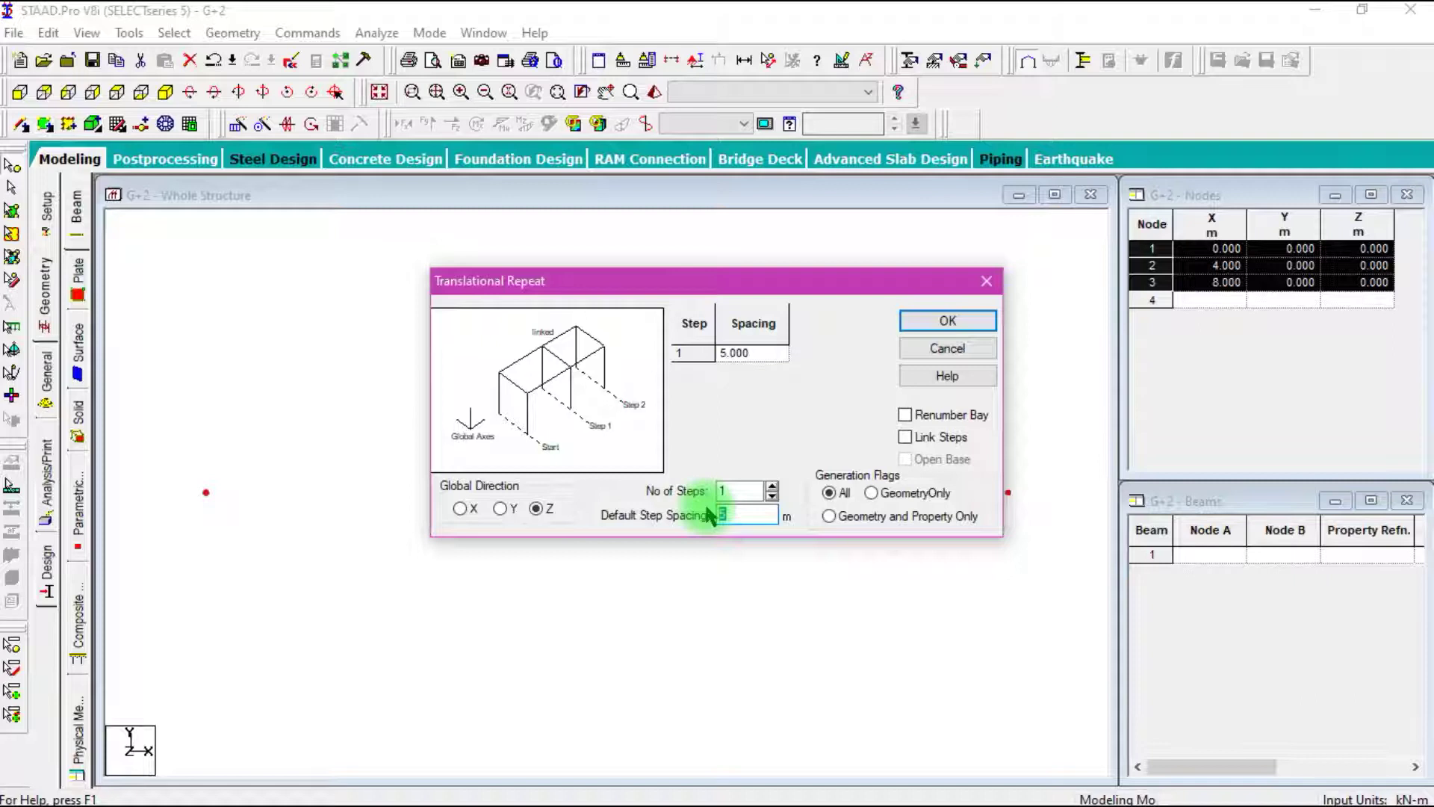
click(747, 512)
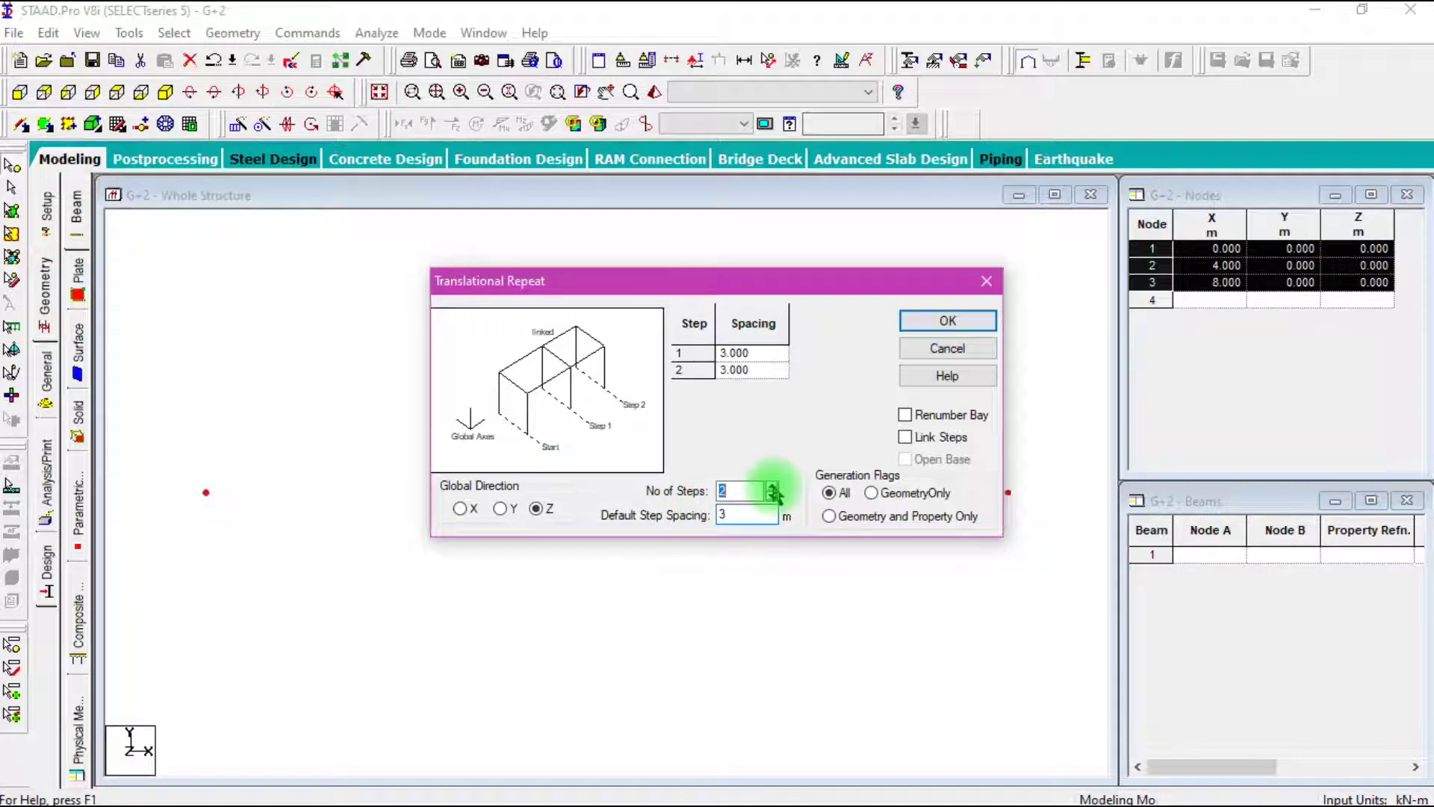
click(942, 318)
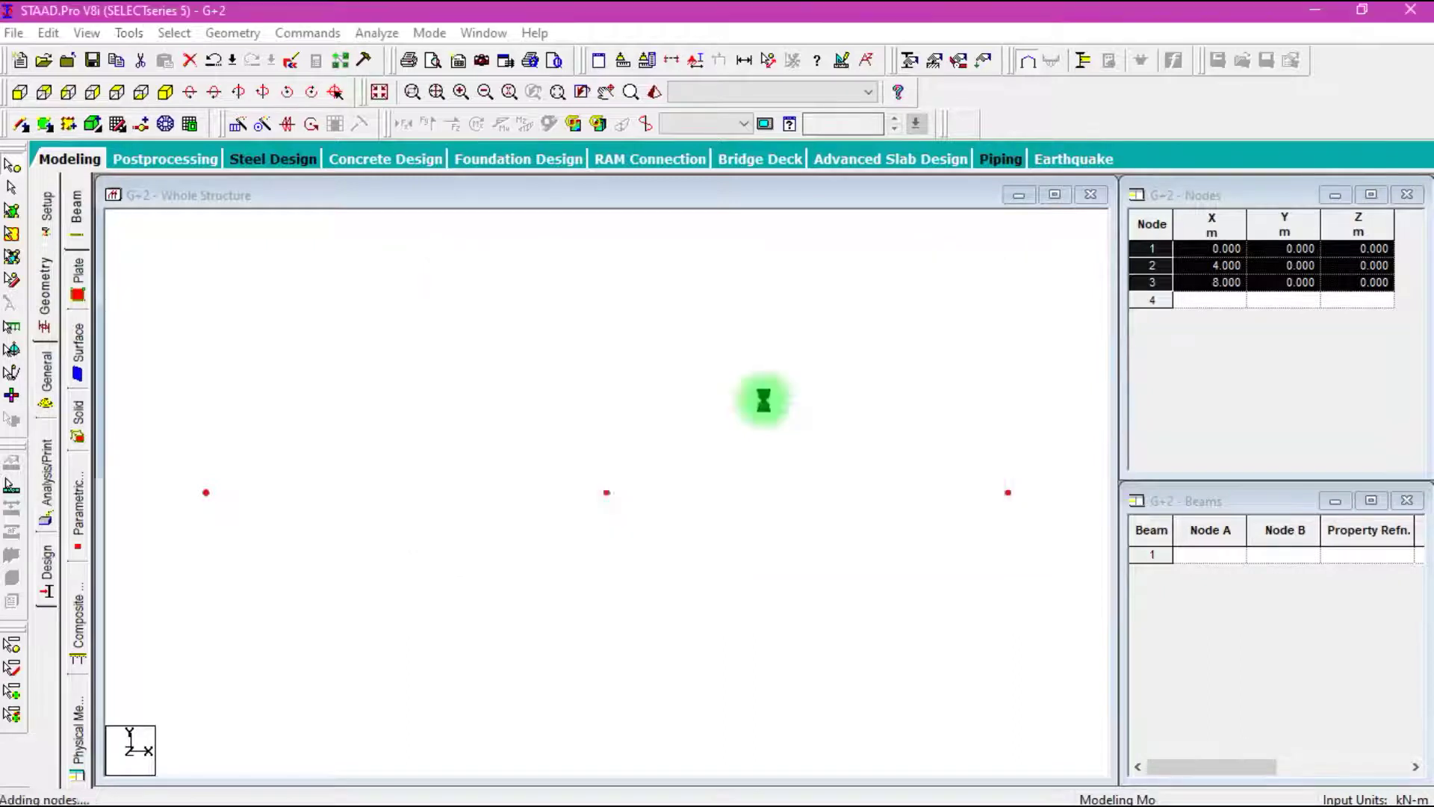
- In the isometric view, select all nine base nodes and repeat them along Y in 3 steps of 3 m with Link Steps enabled
click(164, 93)
ctrl+click(206, 467)
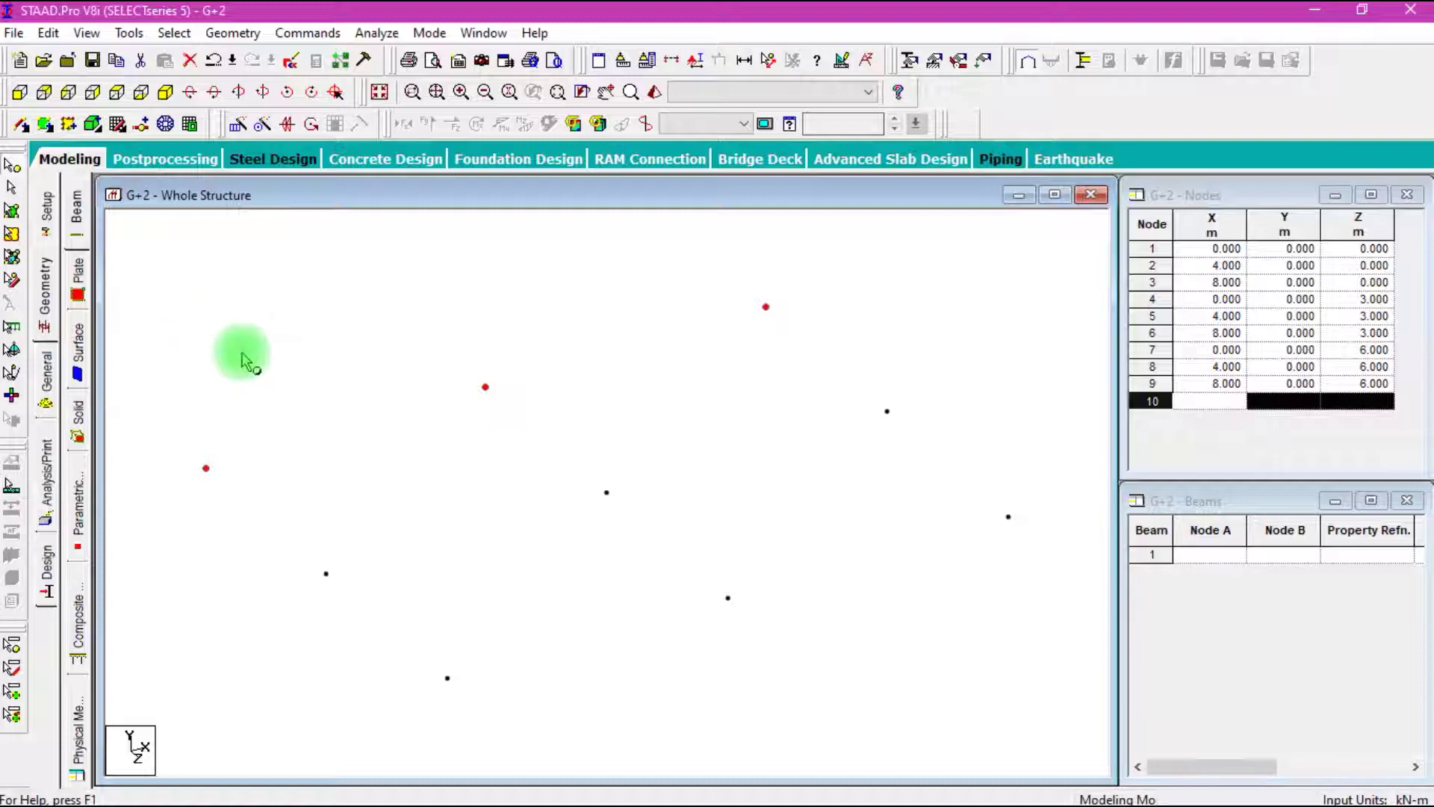
click(229, 274)
drag(148, 260, 1084, 741)
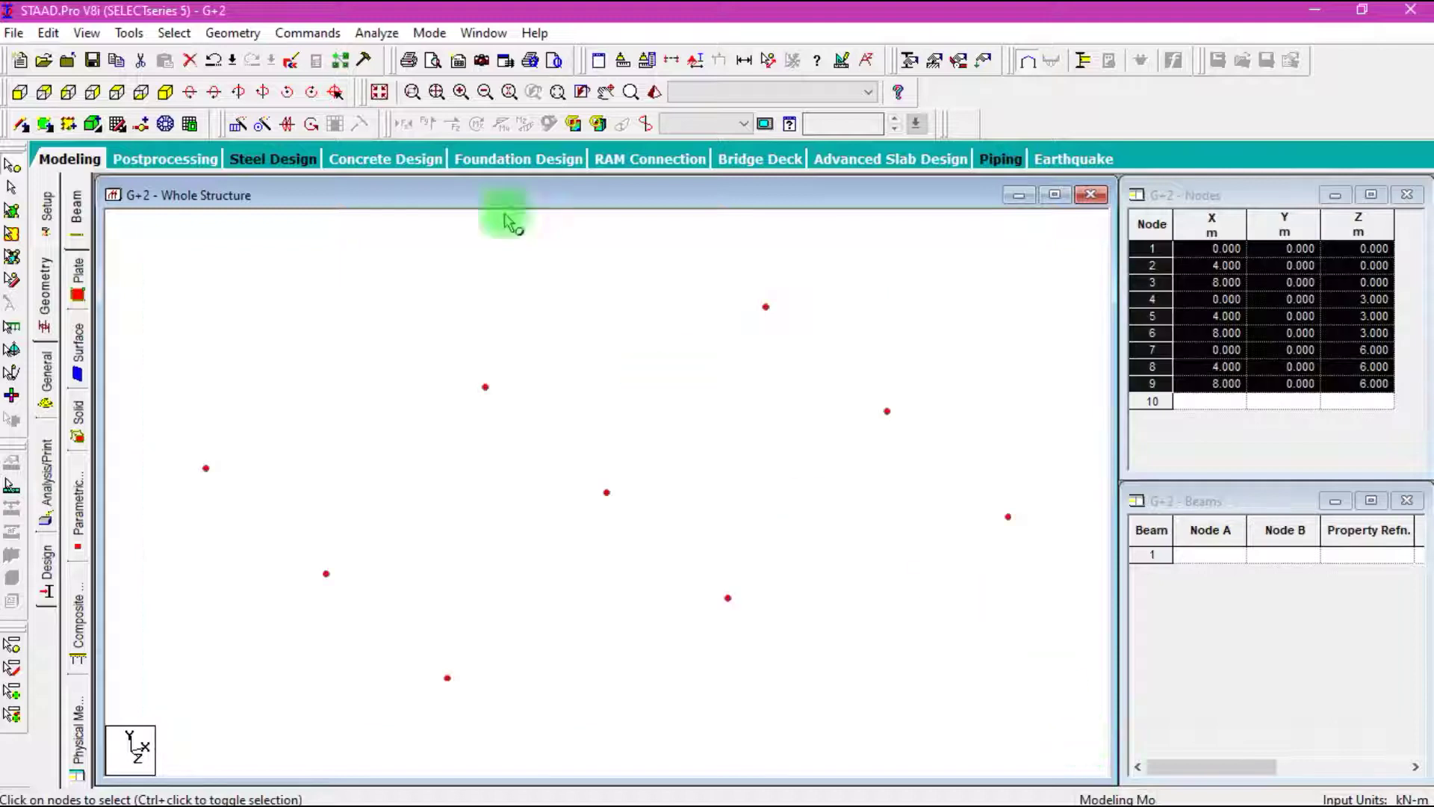
click(238, 124)
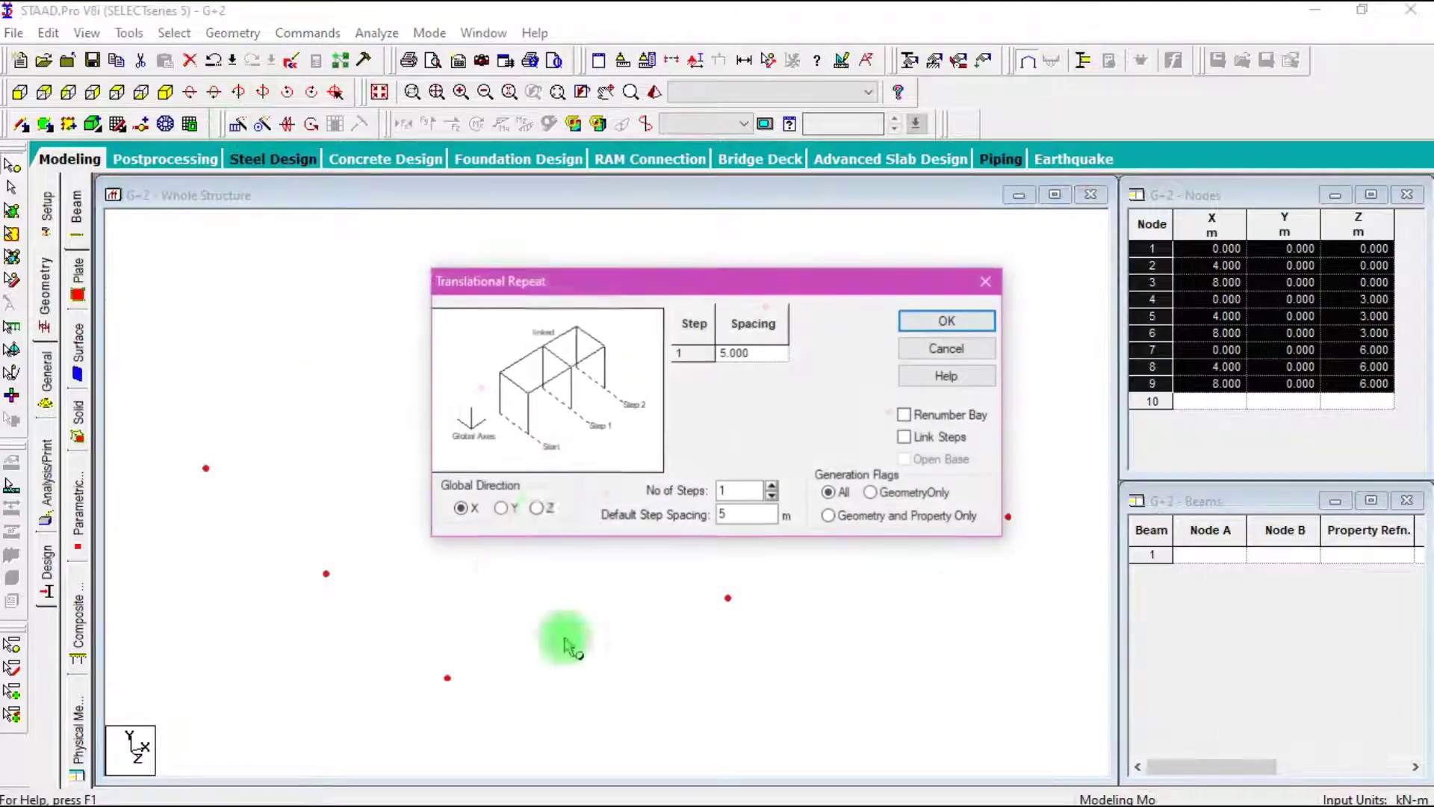
click(504, 509)
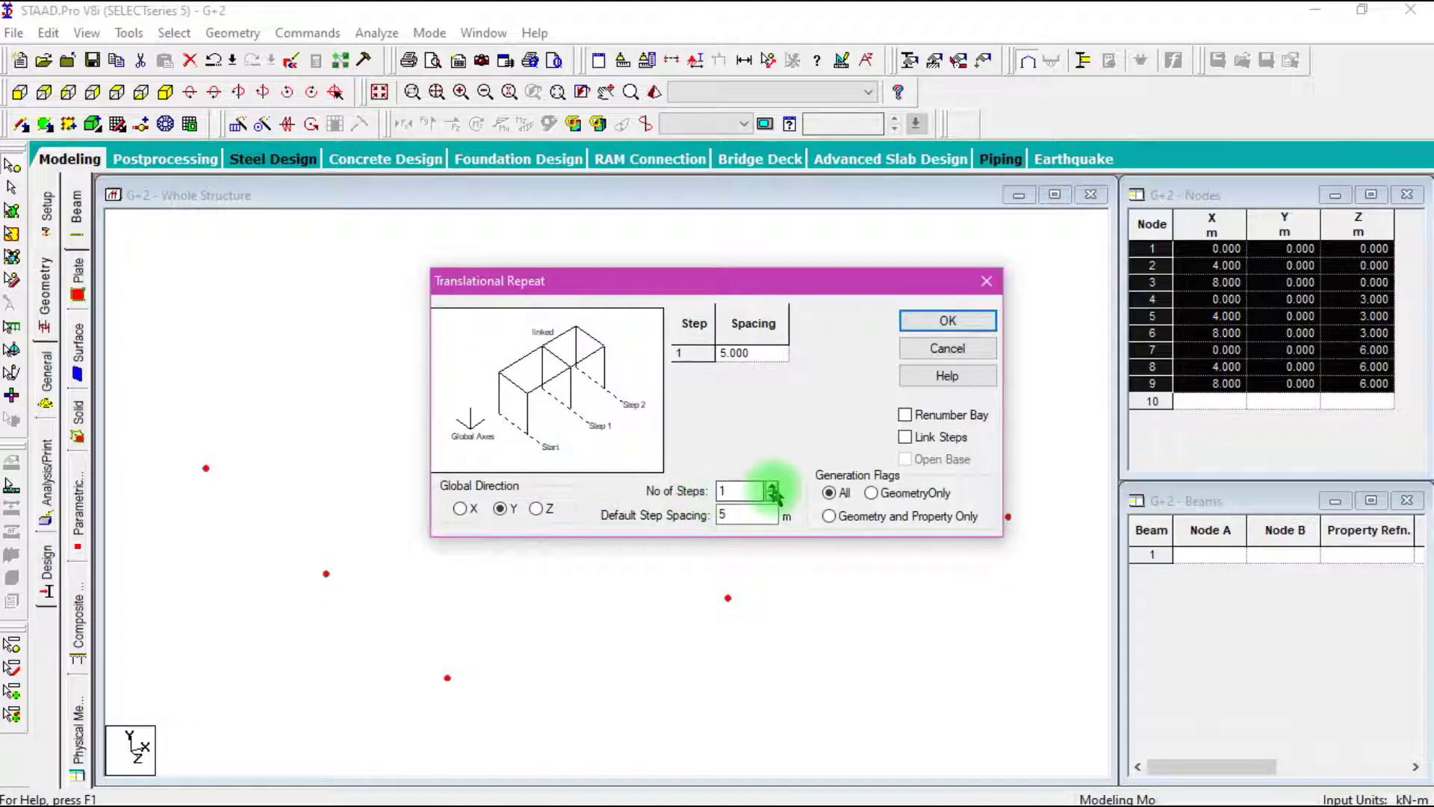
click(732, 515)
drag(732, 515, 694, 512)
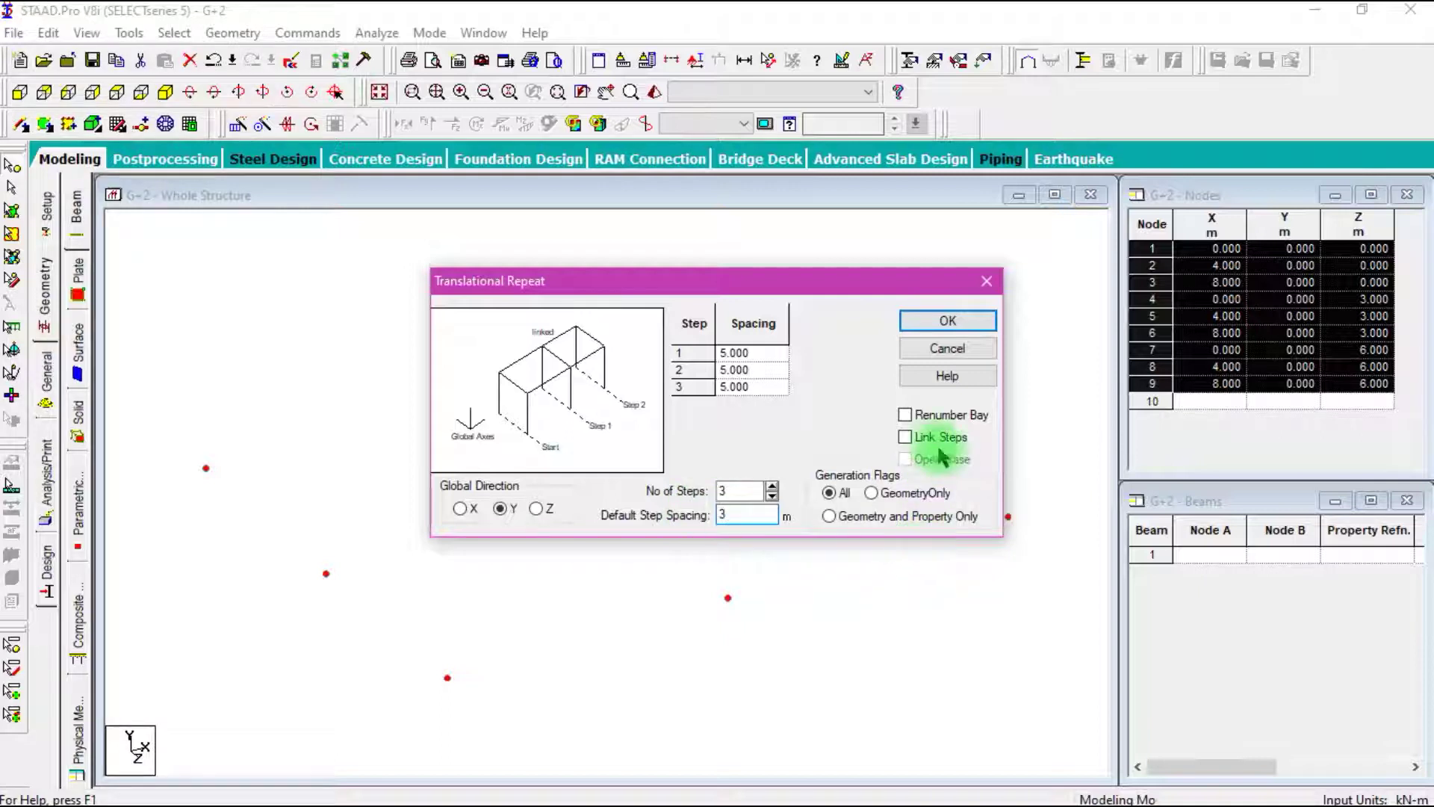
text(3)
click(905, 437)
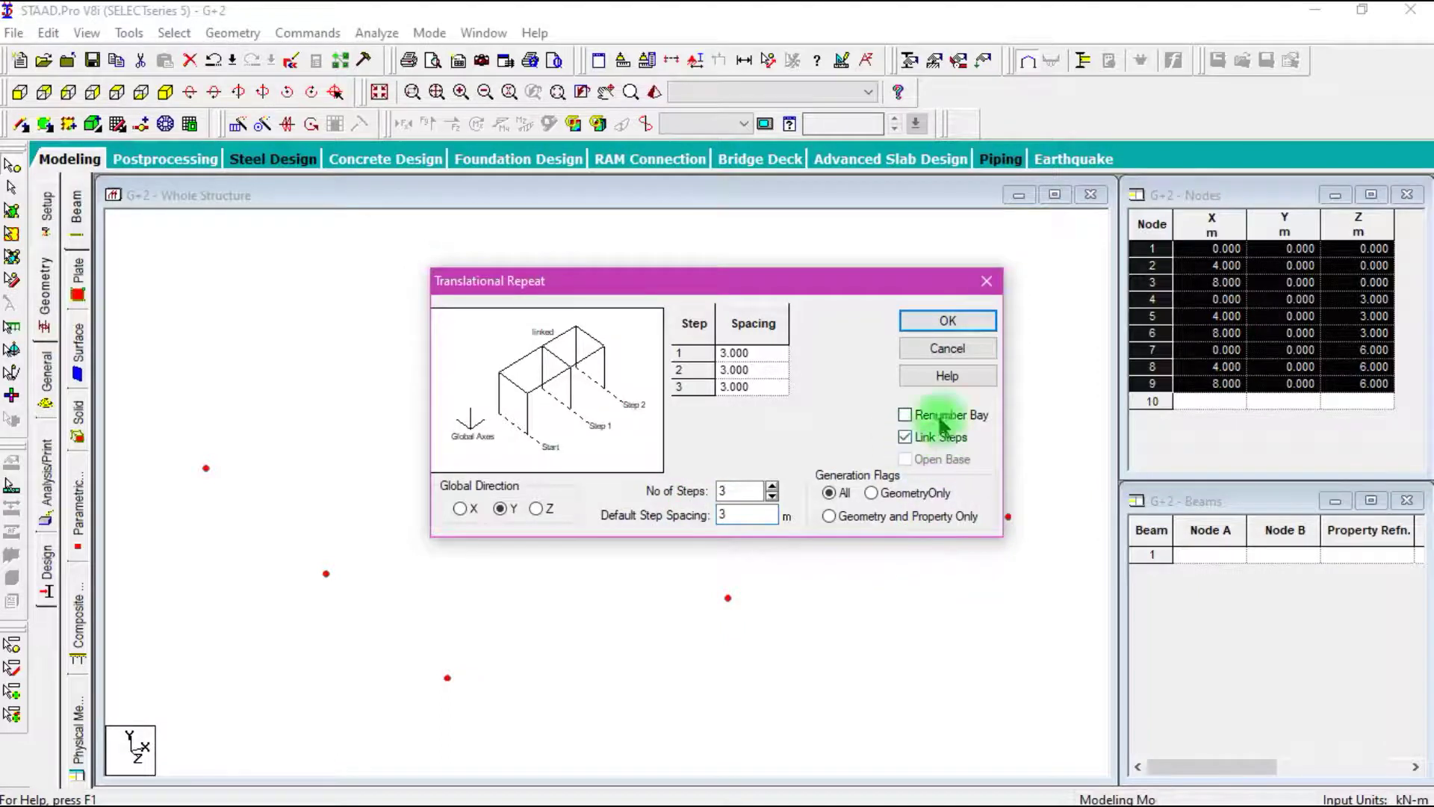
click(947, 321)
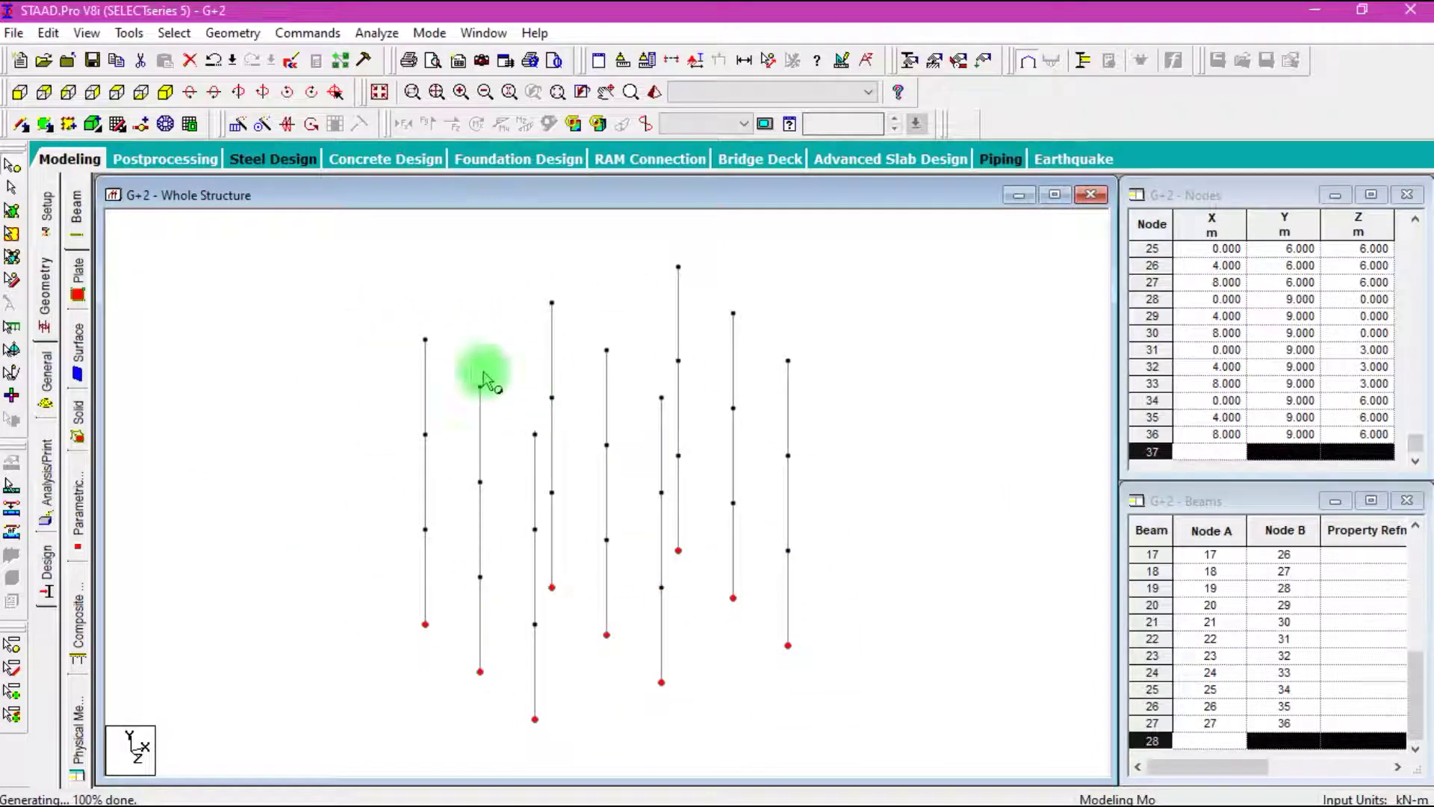
- Select all frame nodes except the base node at X 0, Z 6, and connect them with beams along the X axis
click(214, 93)
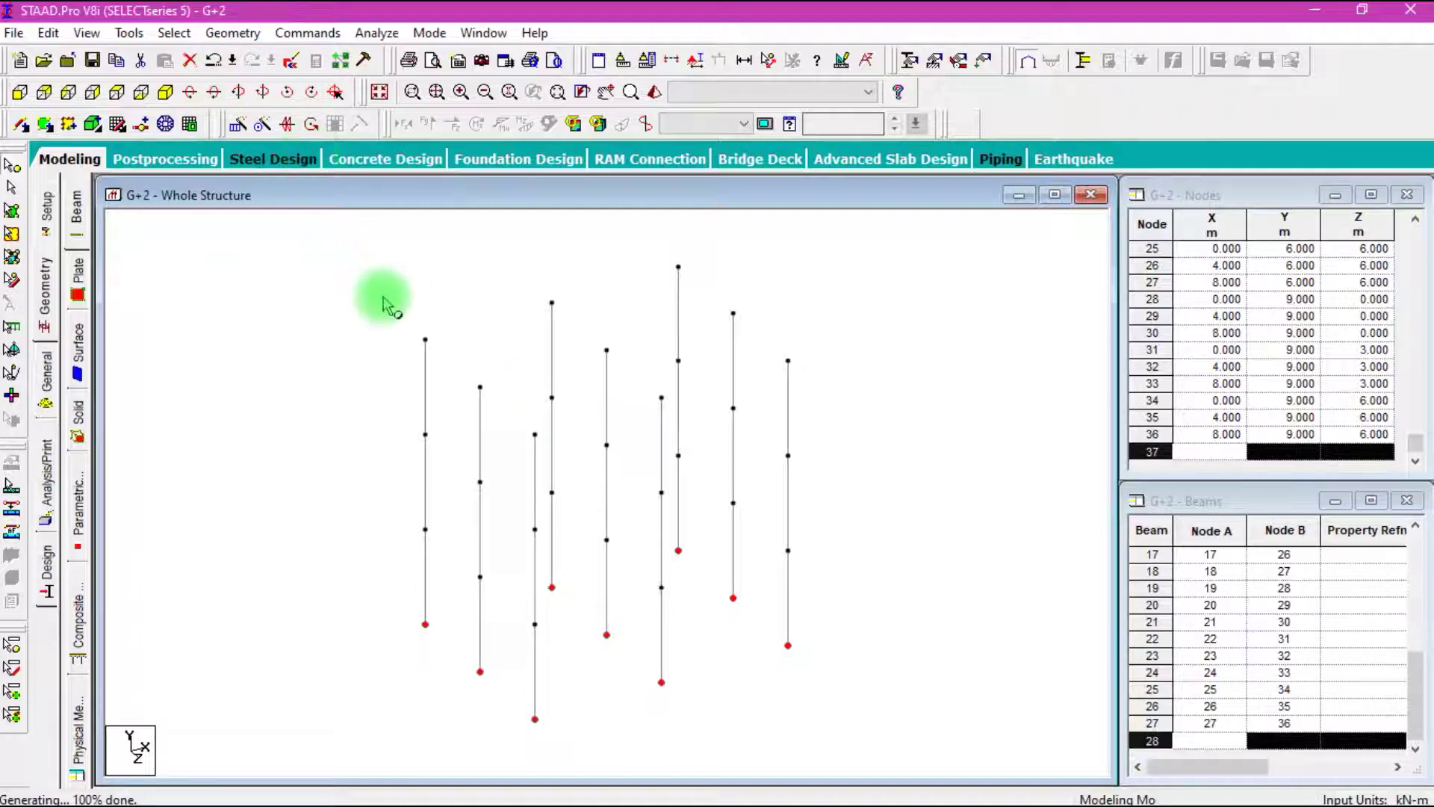
drag(502, 319, 850, 681)
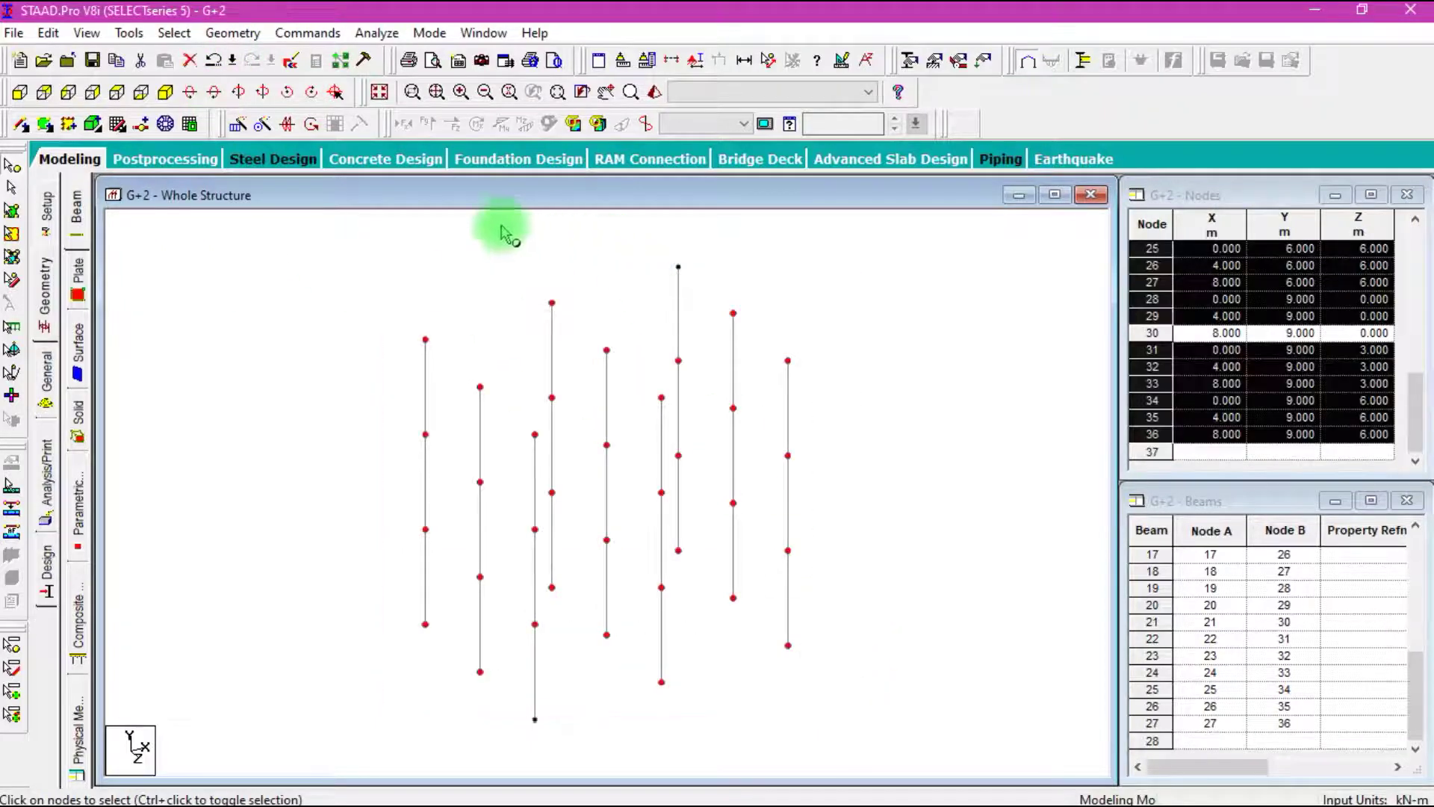
ctrl+click(678, 266)
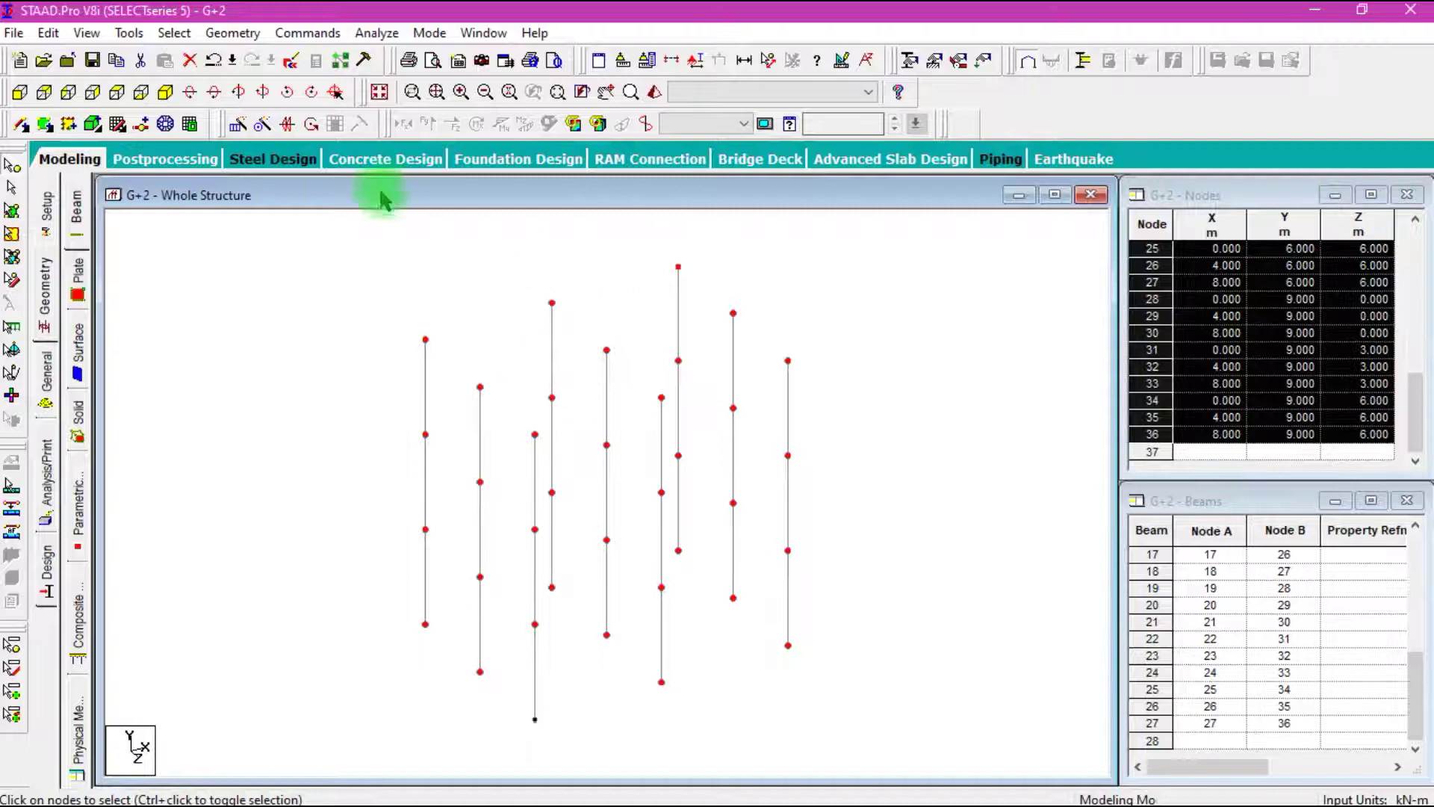
click(227, 37)
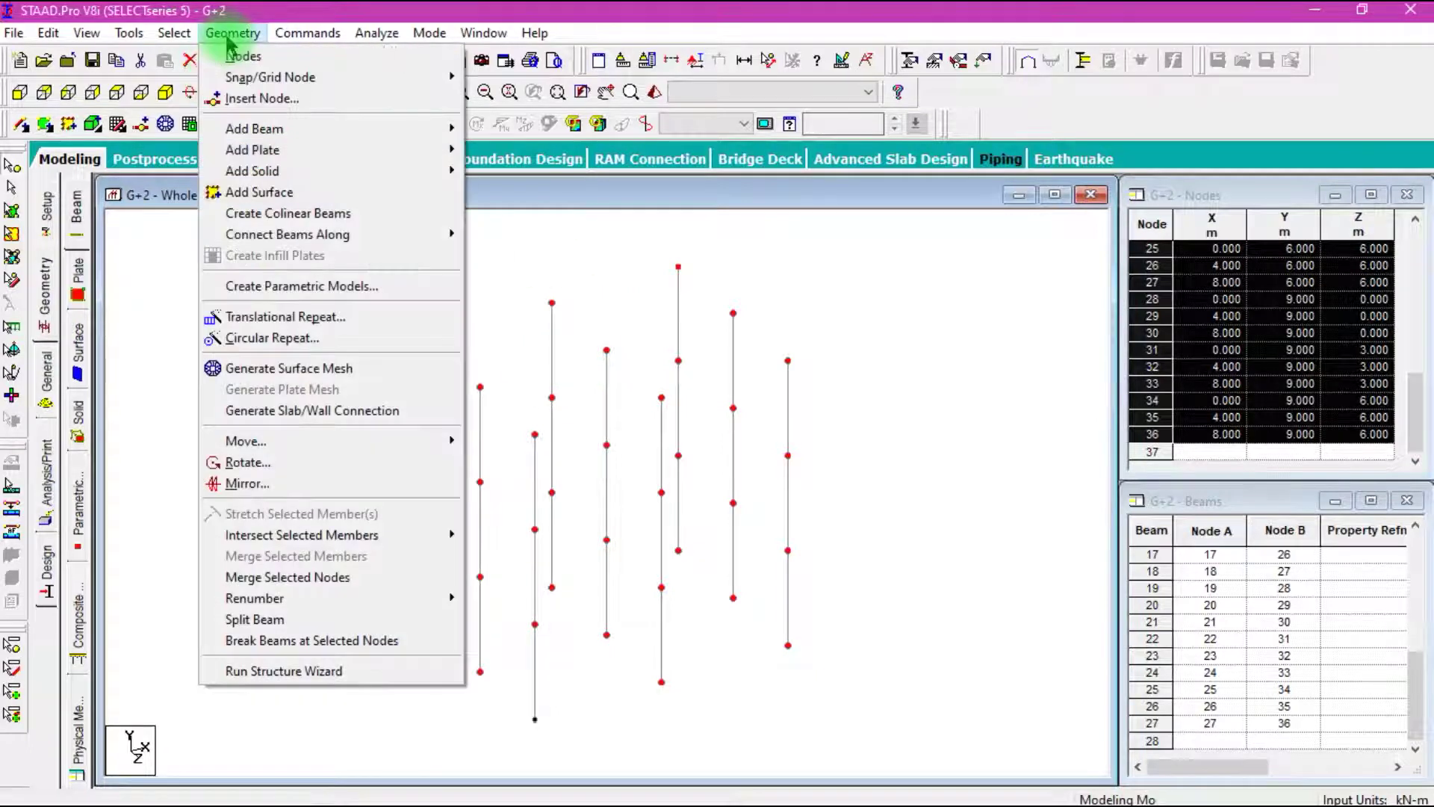
mouse_move(329, 238)
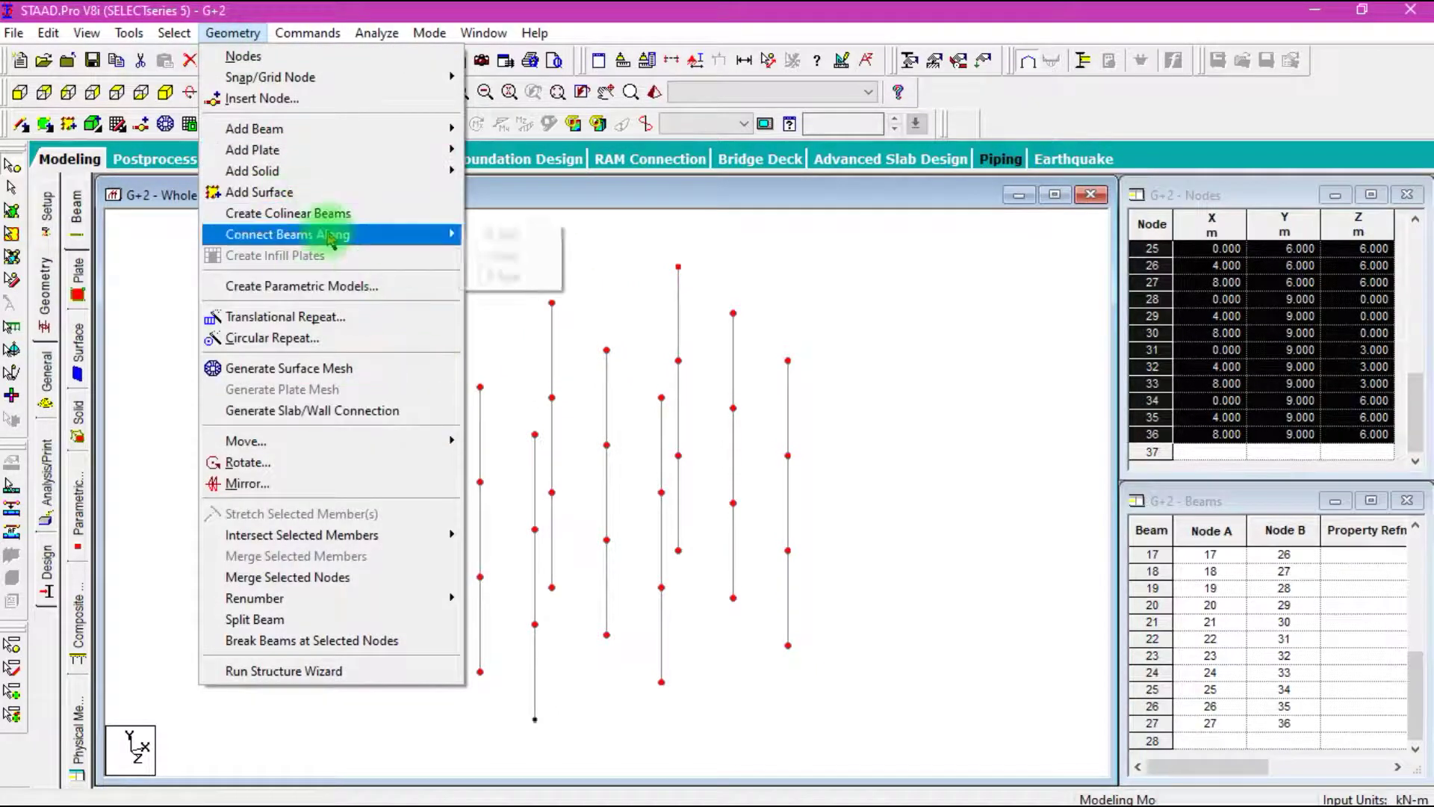
click(502, 239)
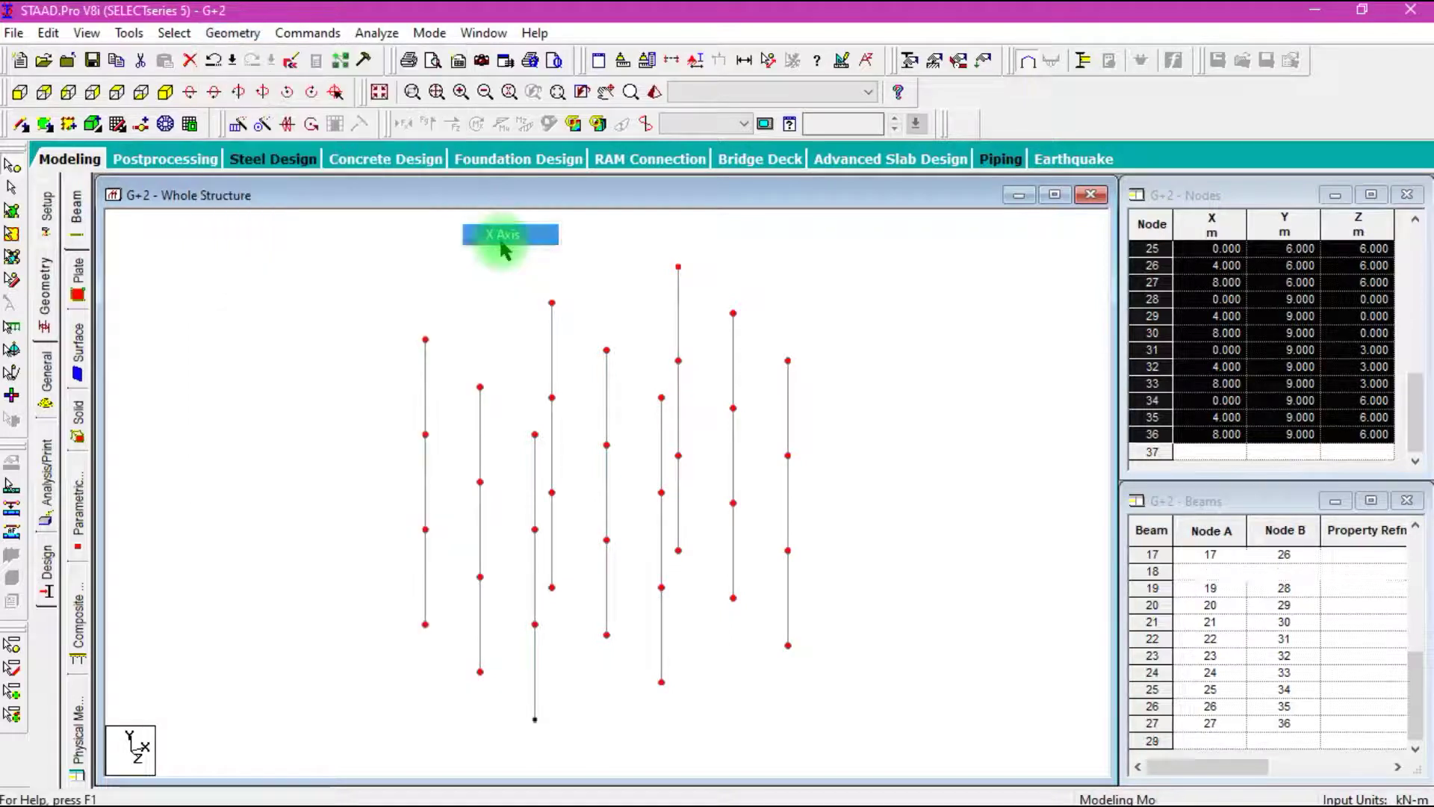
click(780, 459)
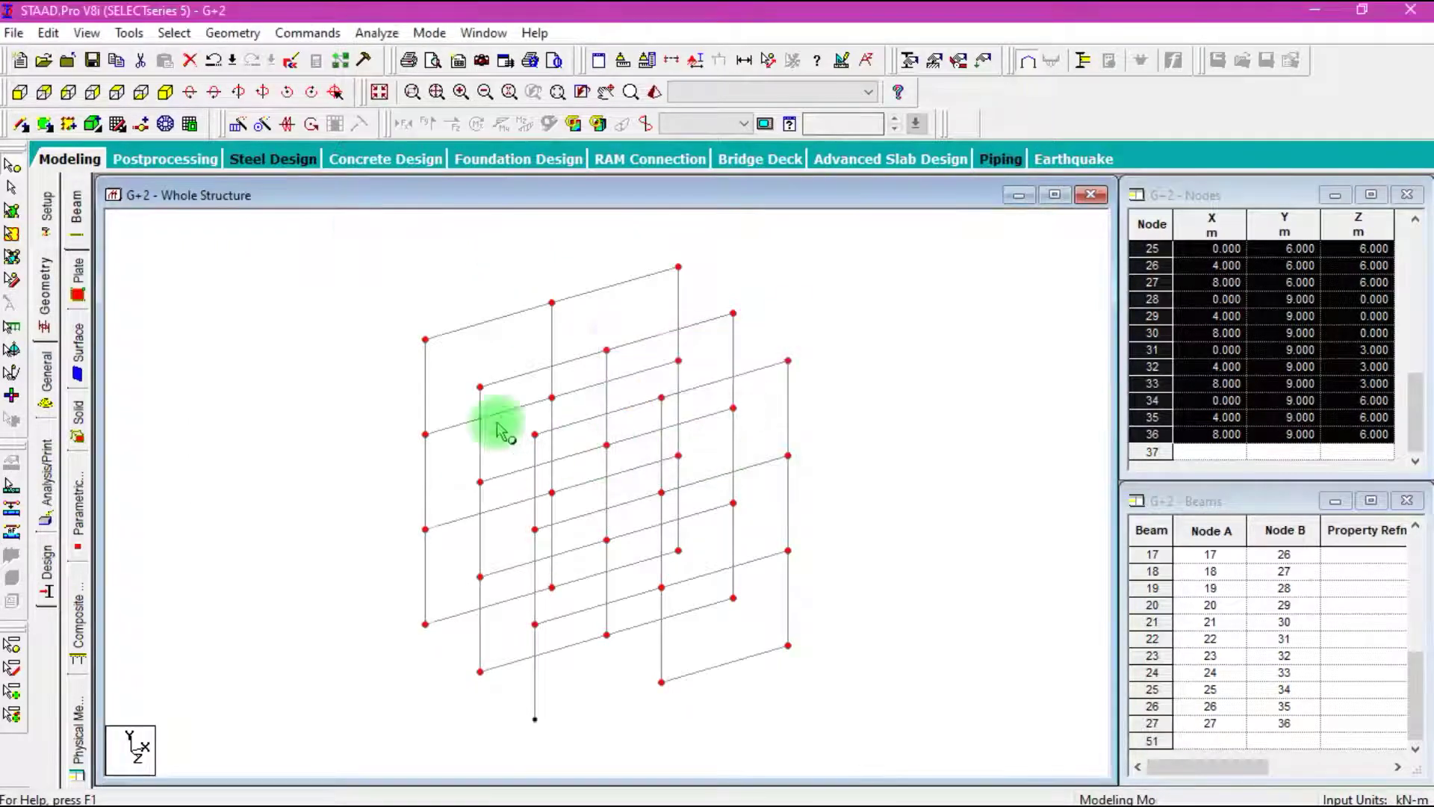
- Connect the selected frame nodes with beams along the Z axis, and clear the node selection
click(232, 34)
mouse_move(343, 234)
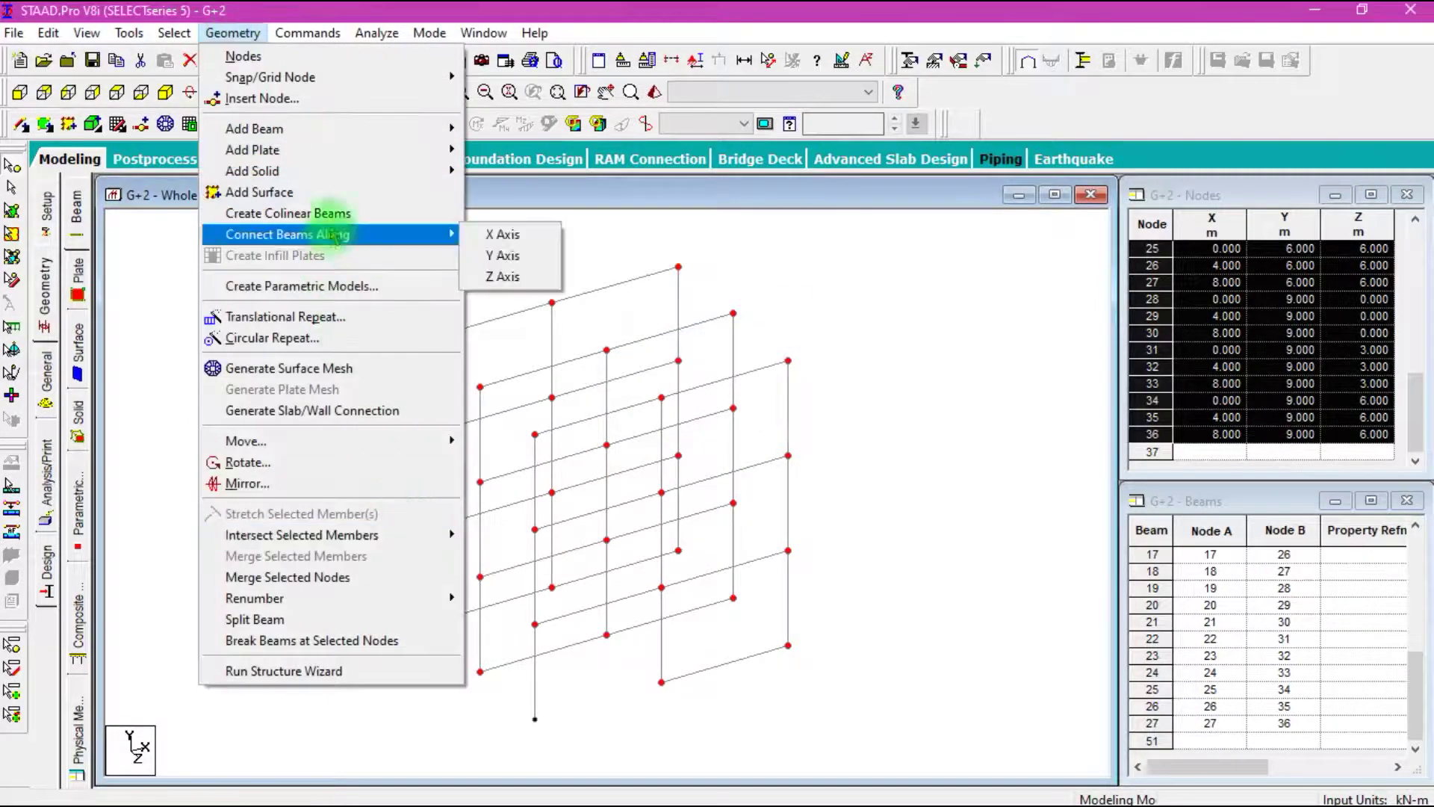
click(497, 278)
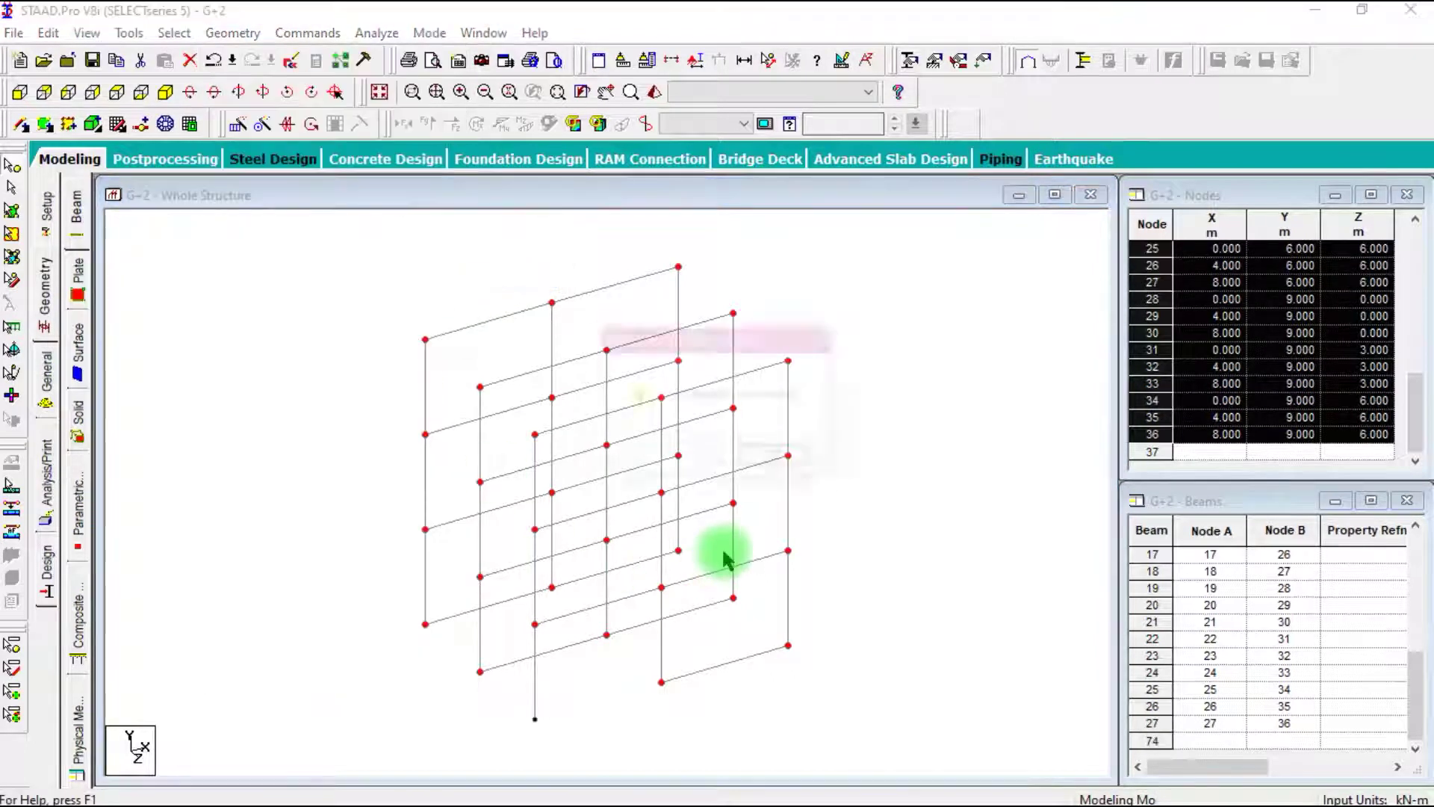
click(770, 460)
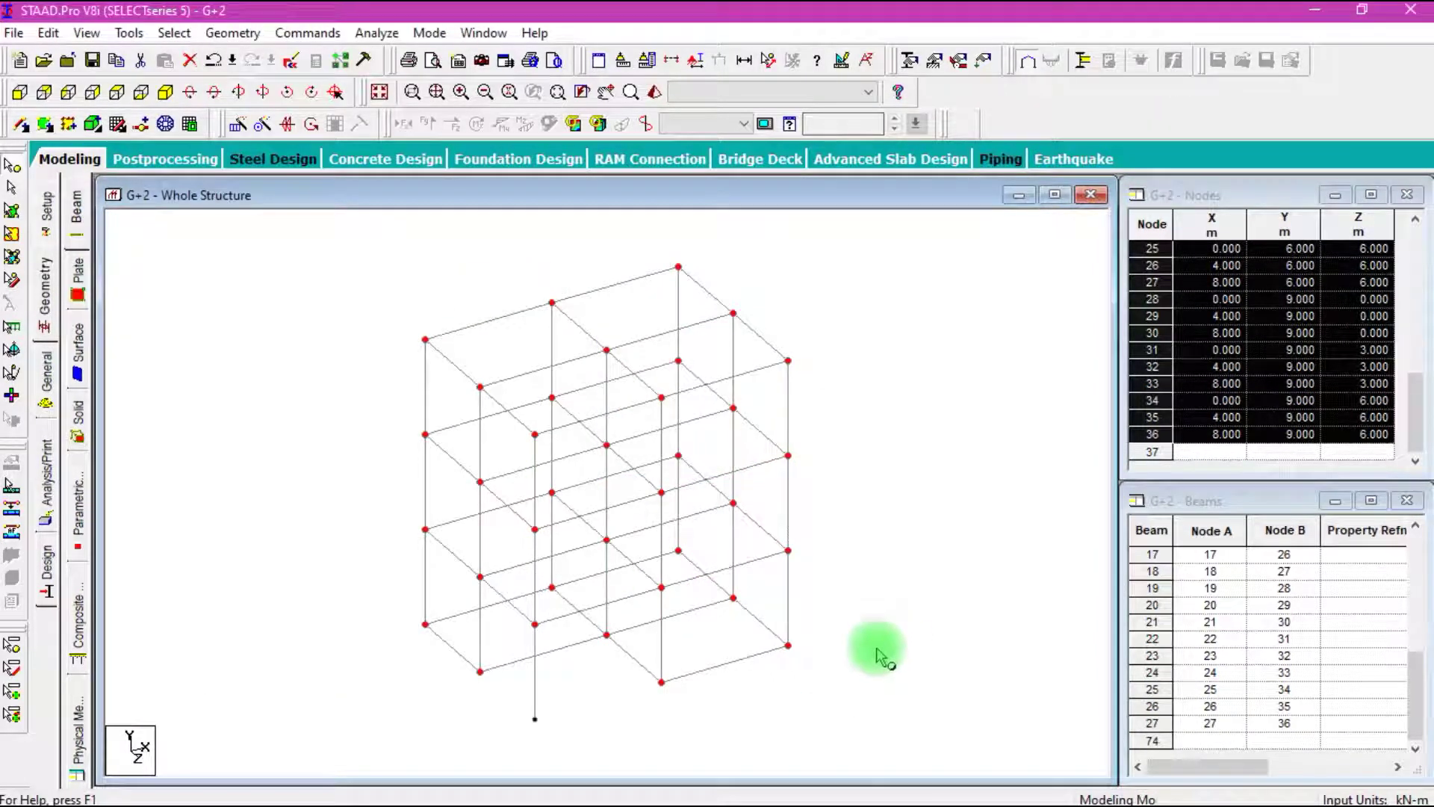
click(556, 735)
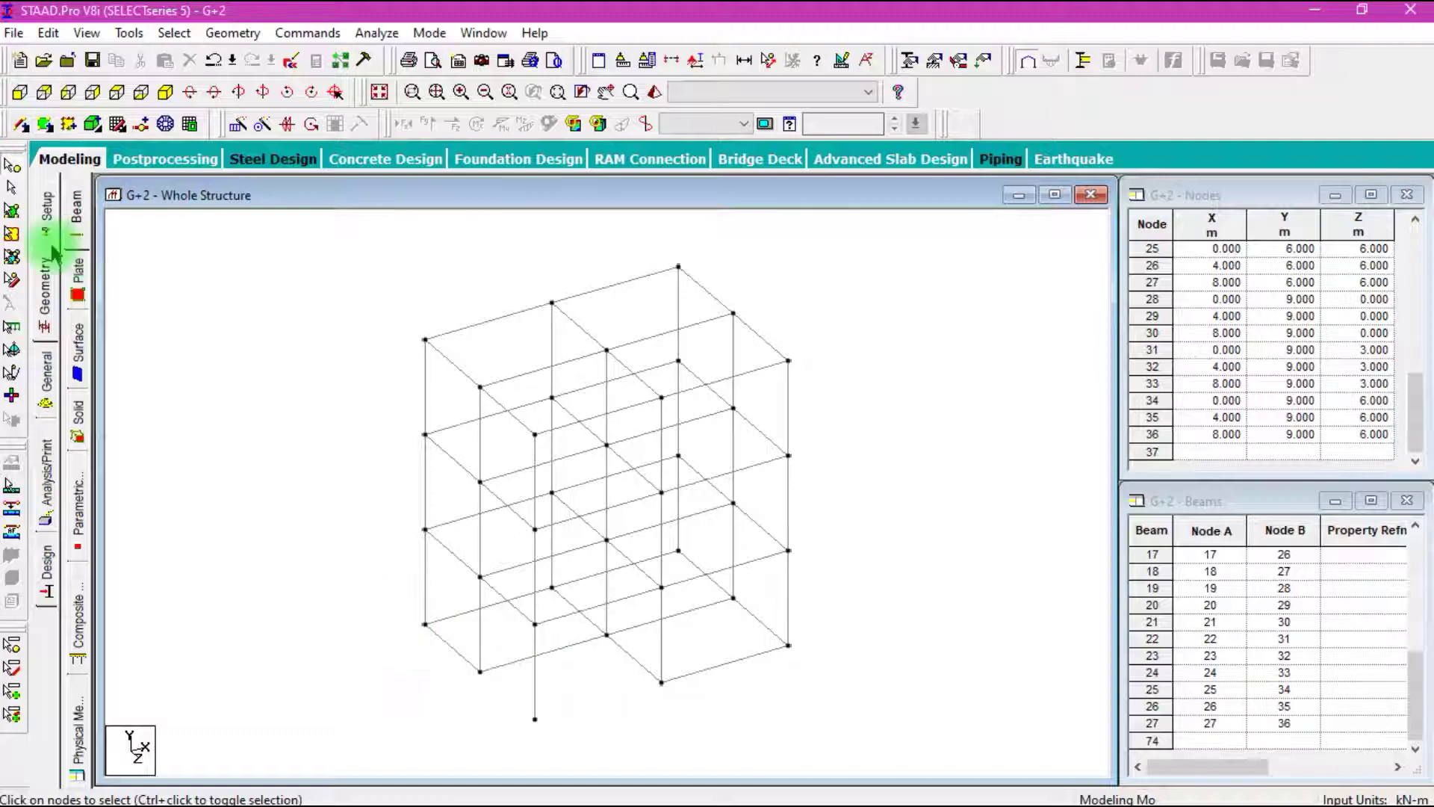
- In the front view, select all horizontal beams at base level and delete them, and return to the isometric view
click(20, 92)
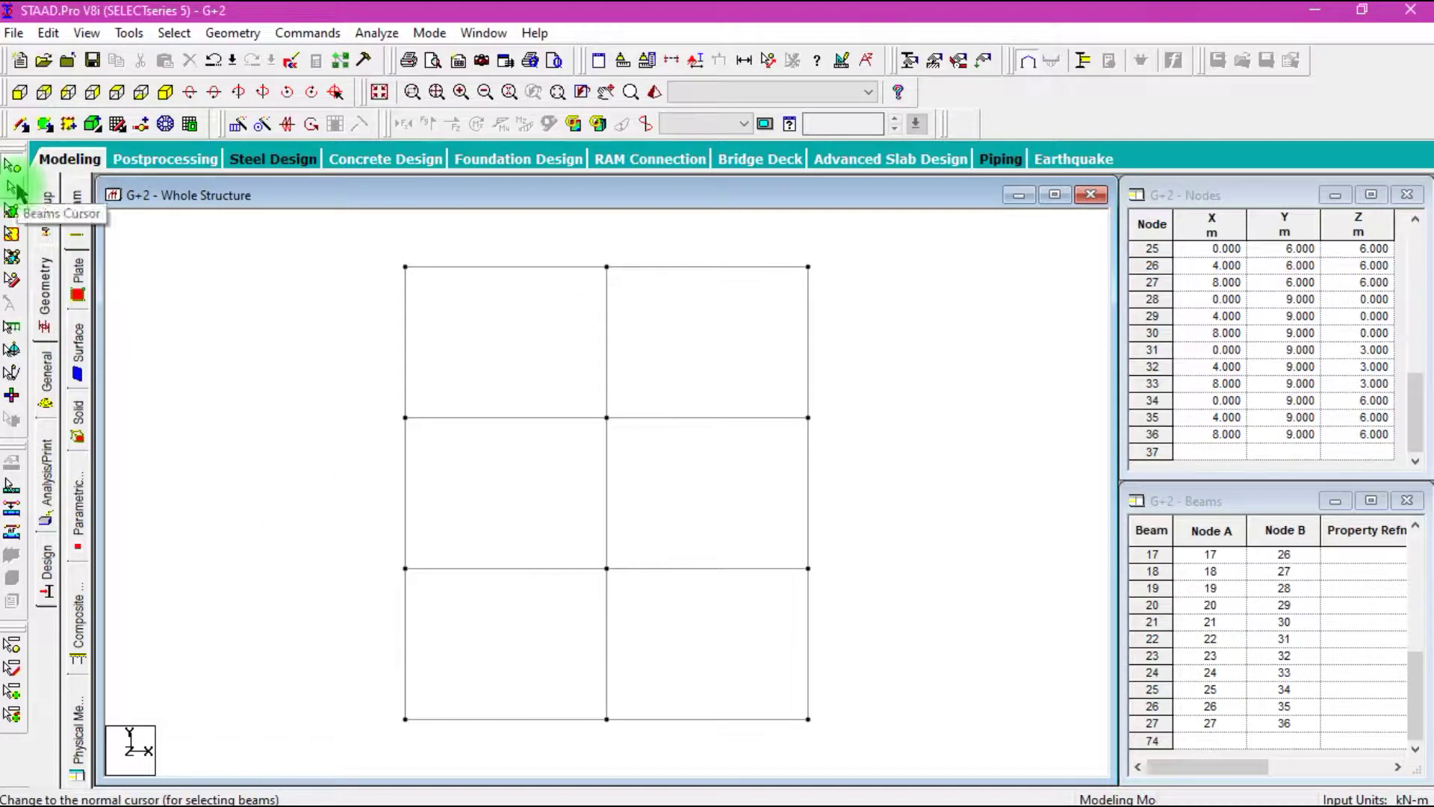
click(16, 191)
drag(344, 675, 904, 756)
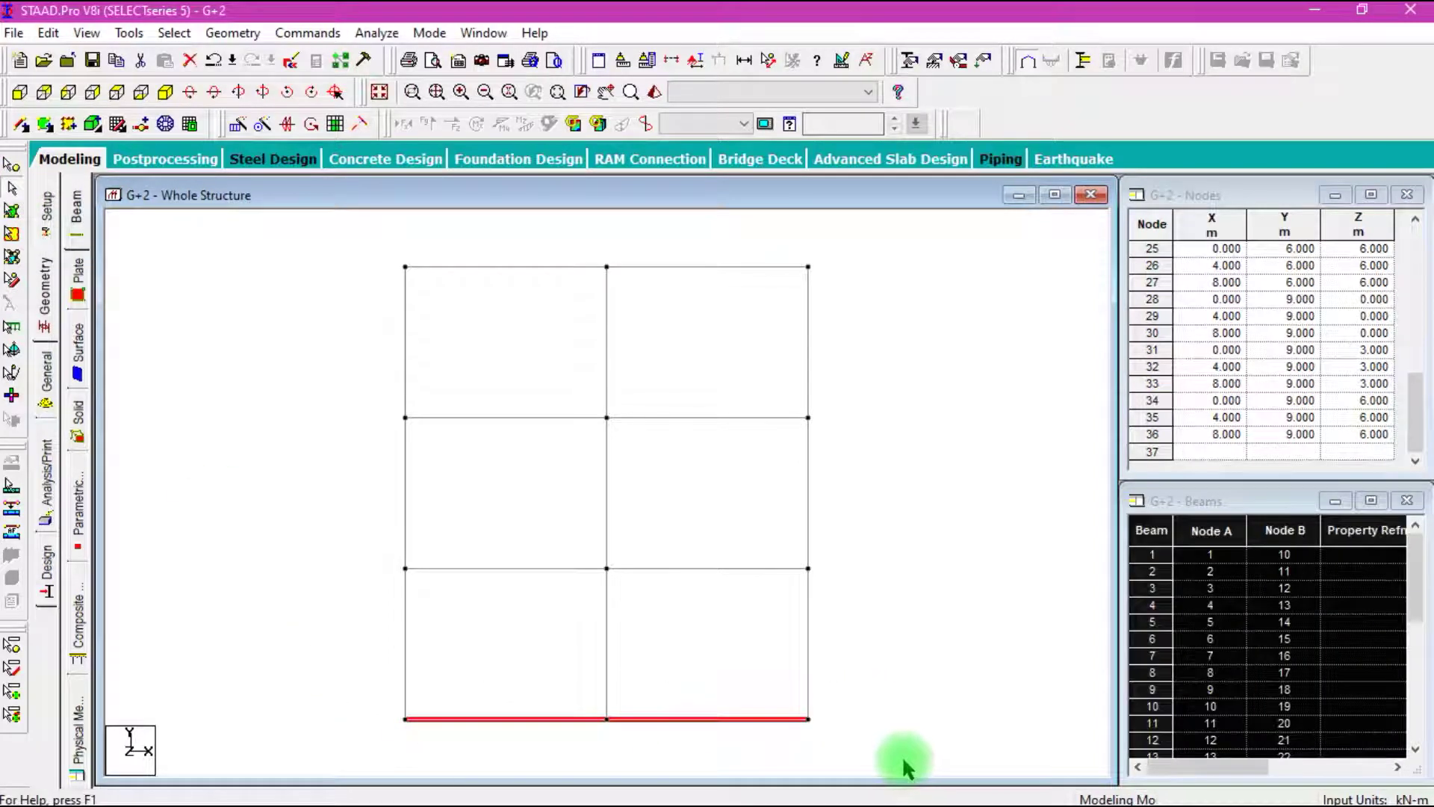
key(Delete)
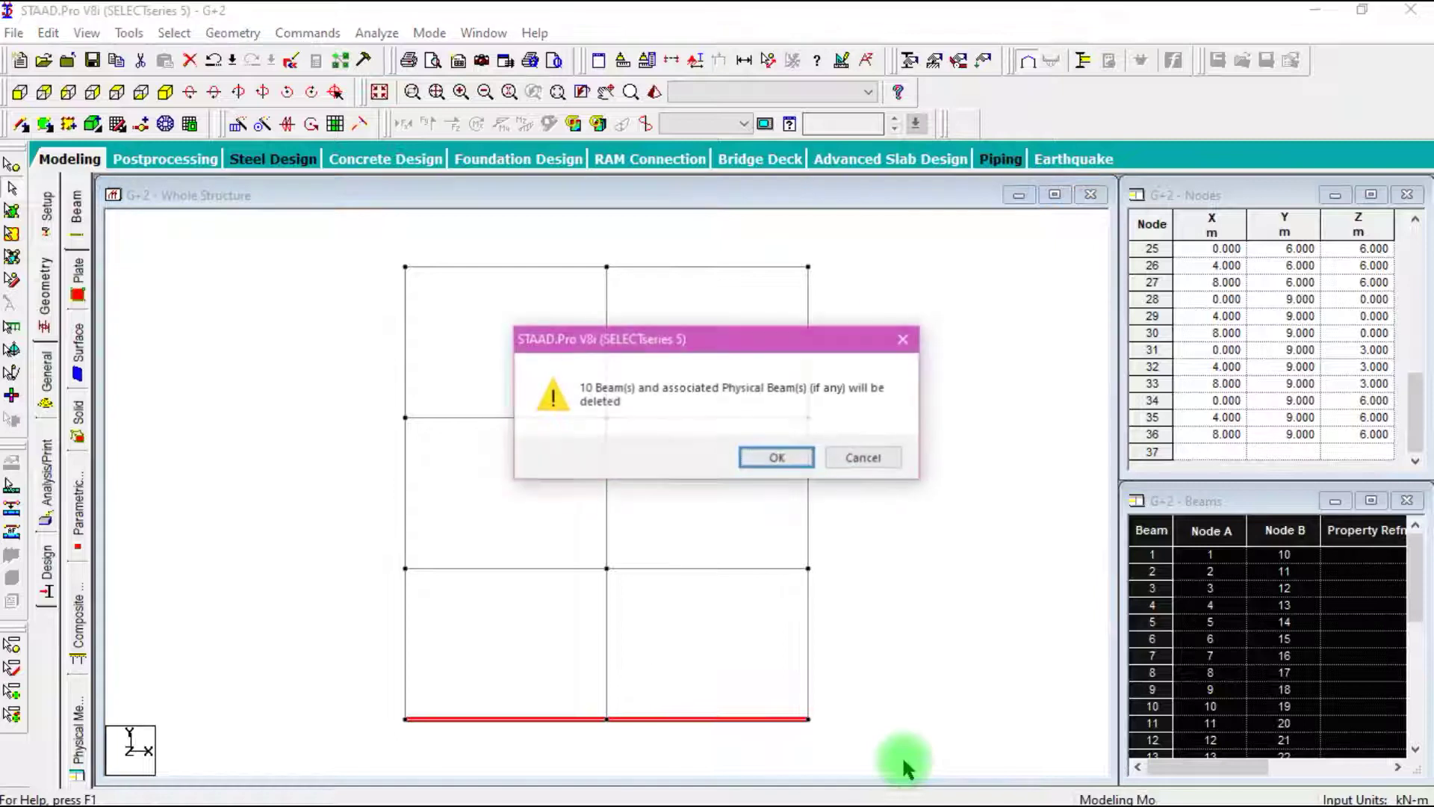
click(775, 457)
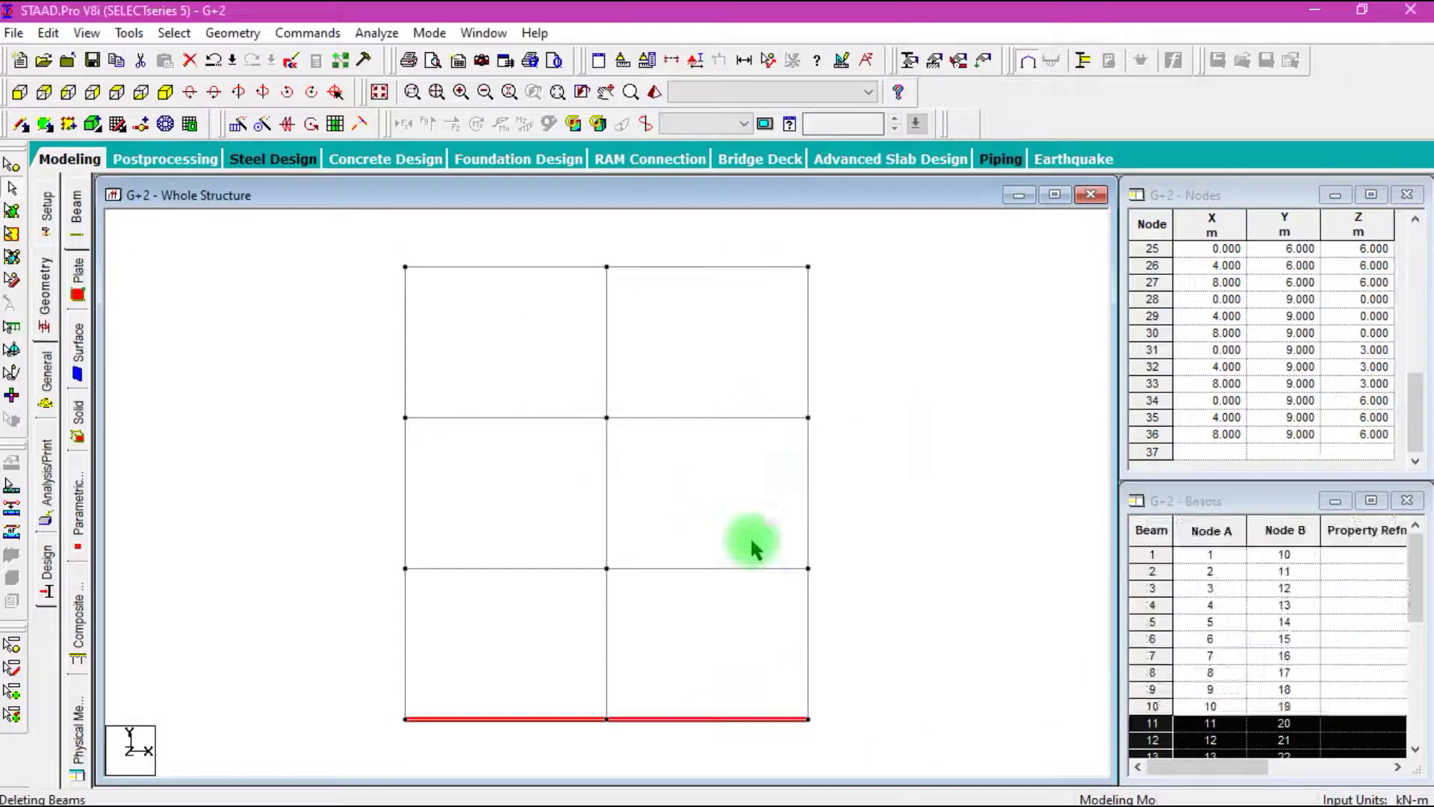
click(166, 92)
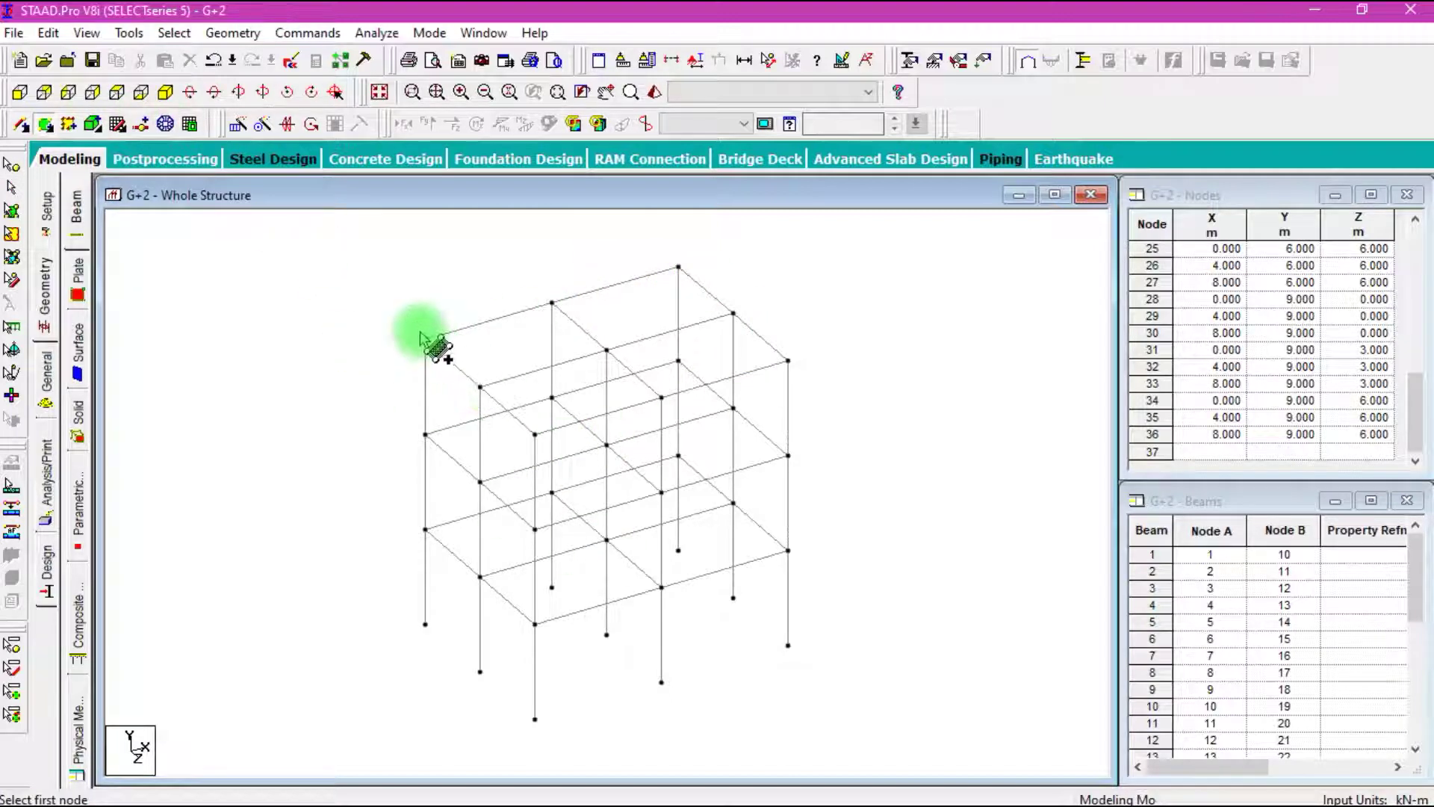
- Add a four-noded plate across the outer corner nodes of each floor level, at Y 9, 6 and 3 m
click(49, 125)
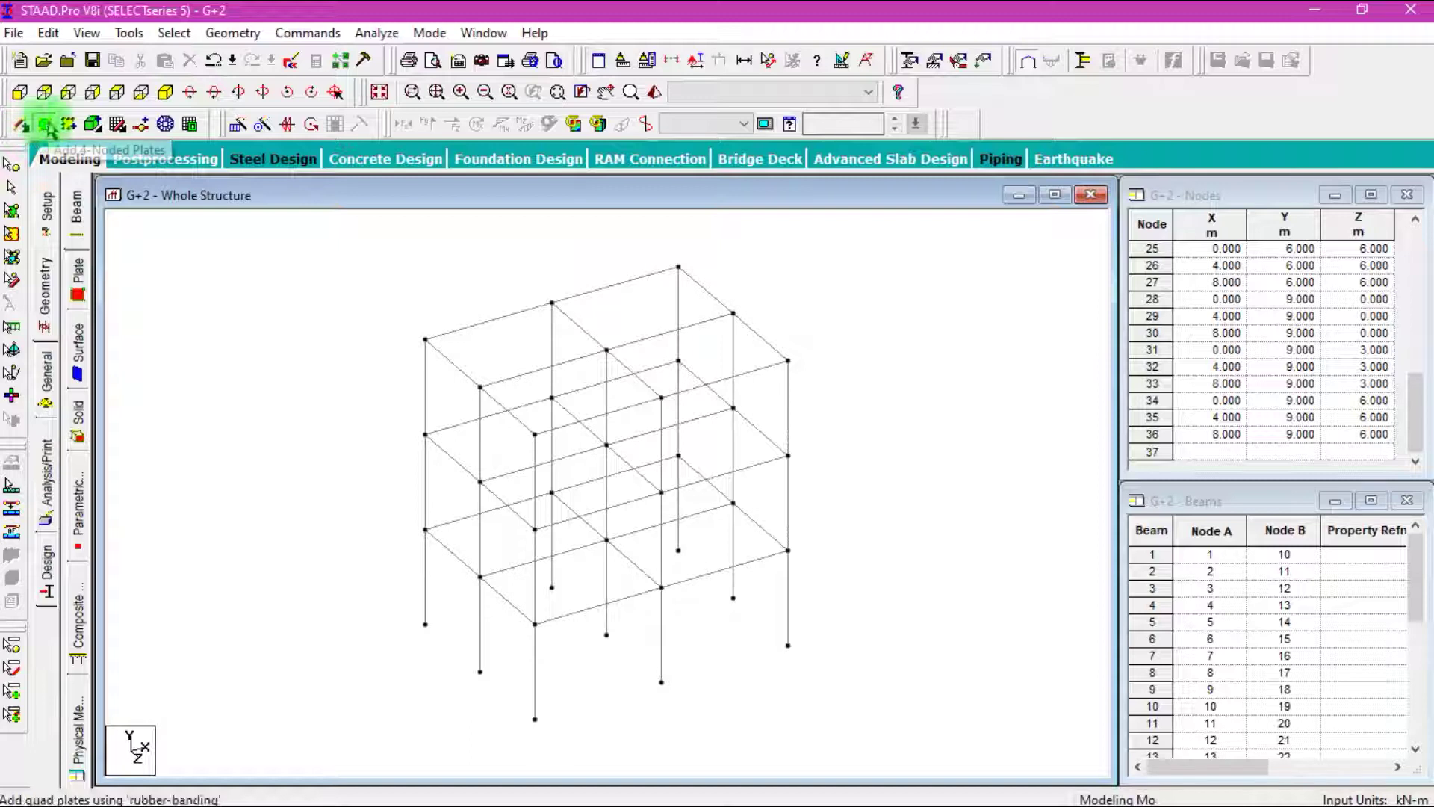
click(425, 340)
click(678, 266)
click(788, 361)
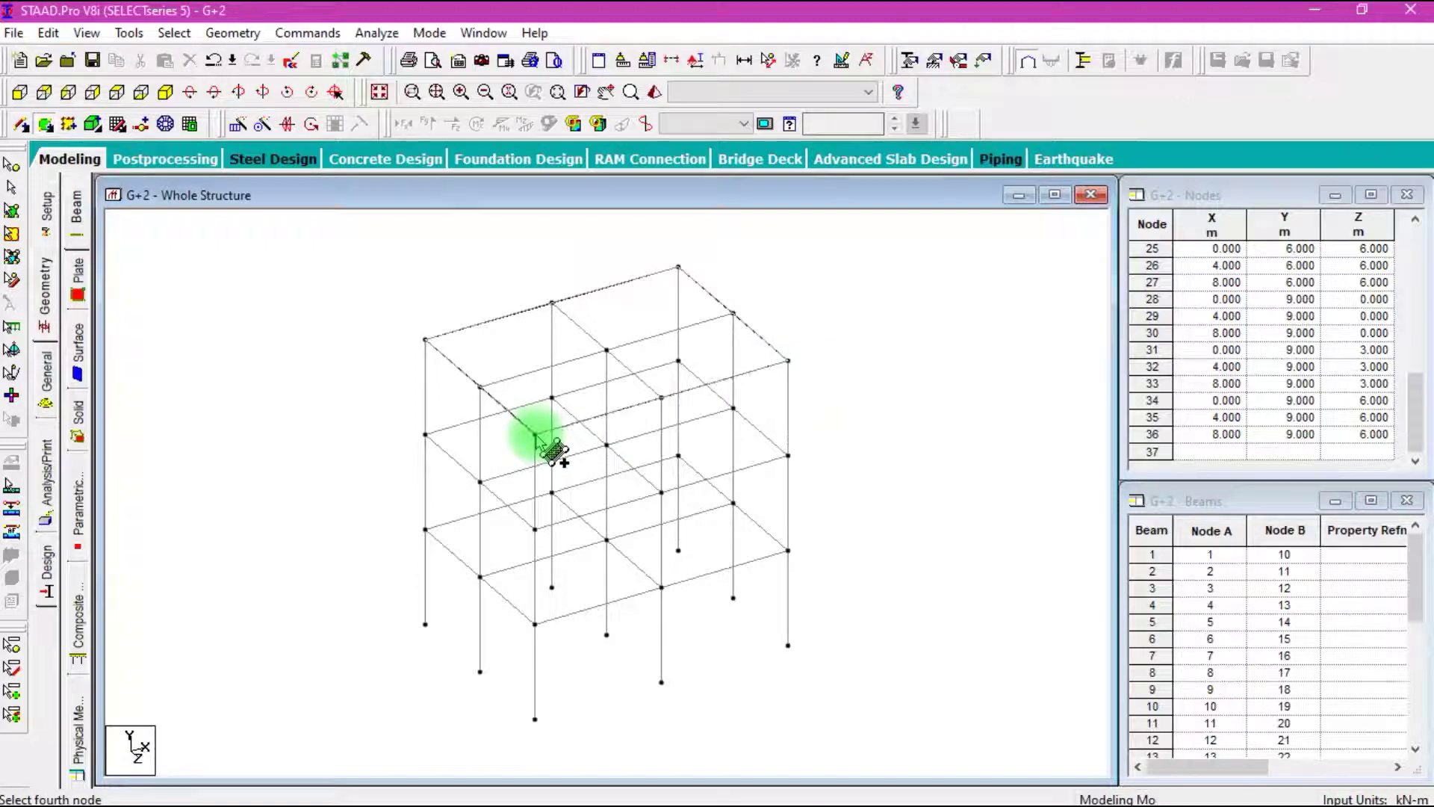
click(426, 434)
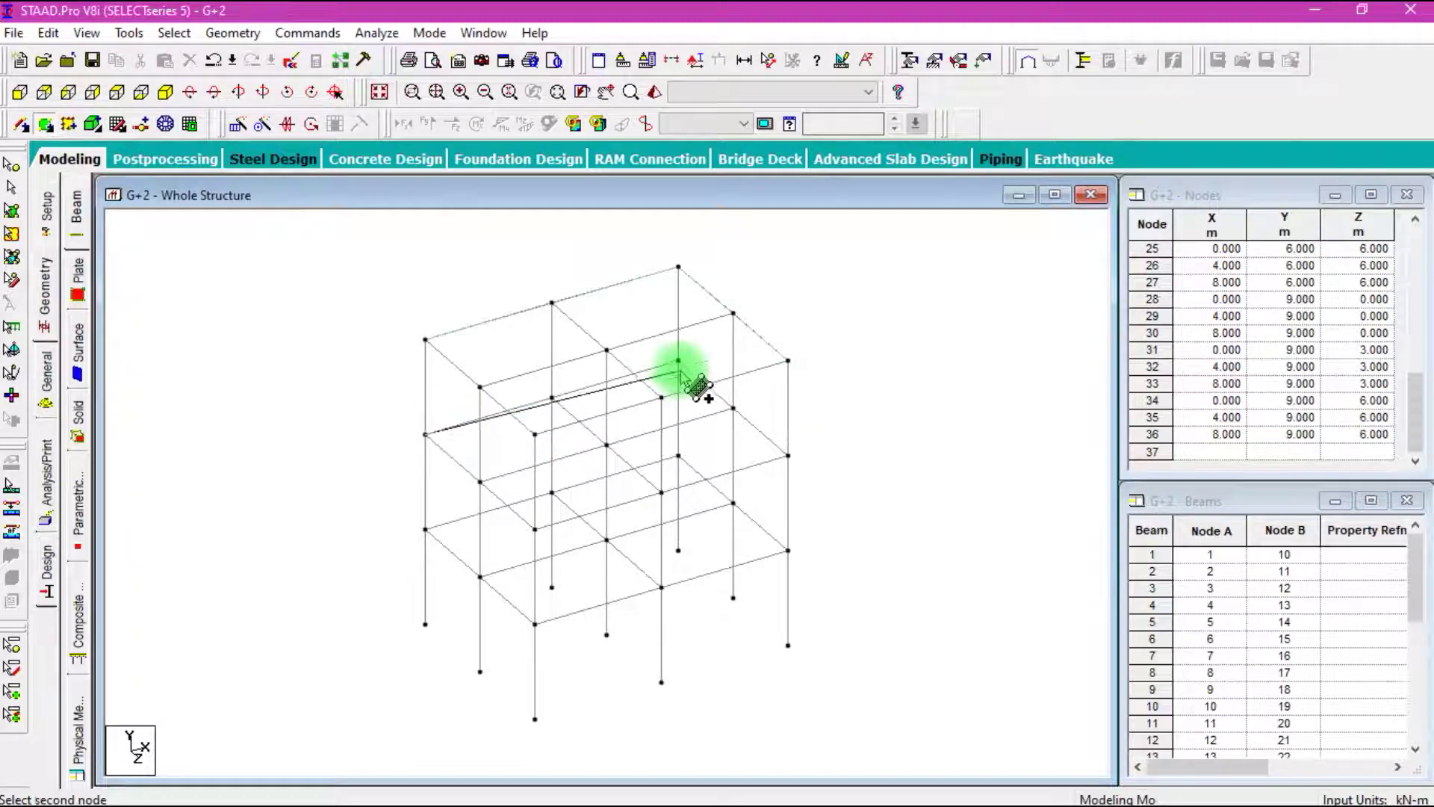
click(678, 361)
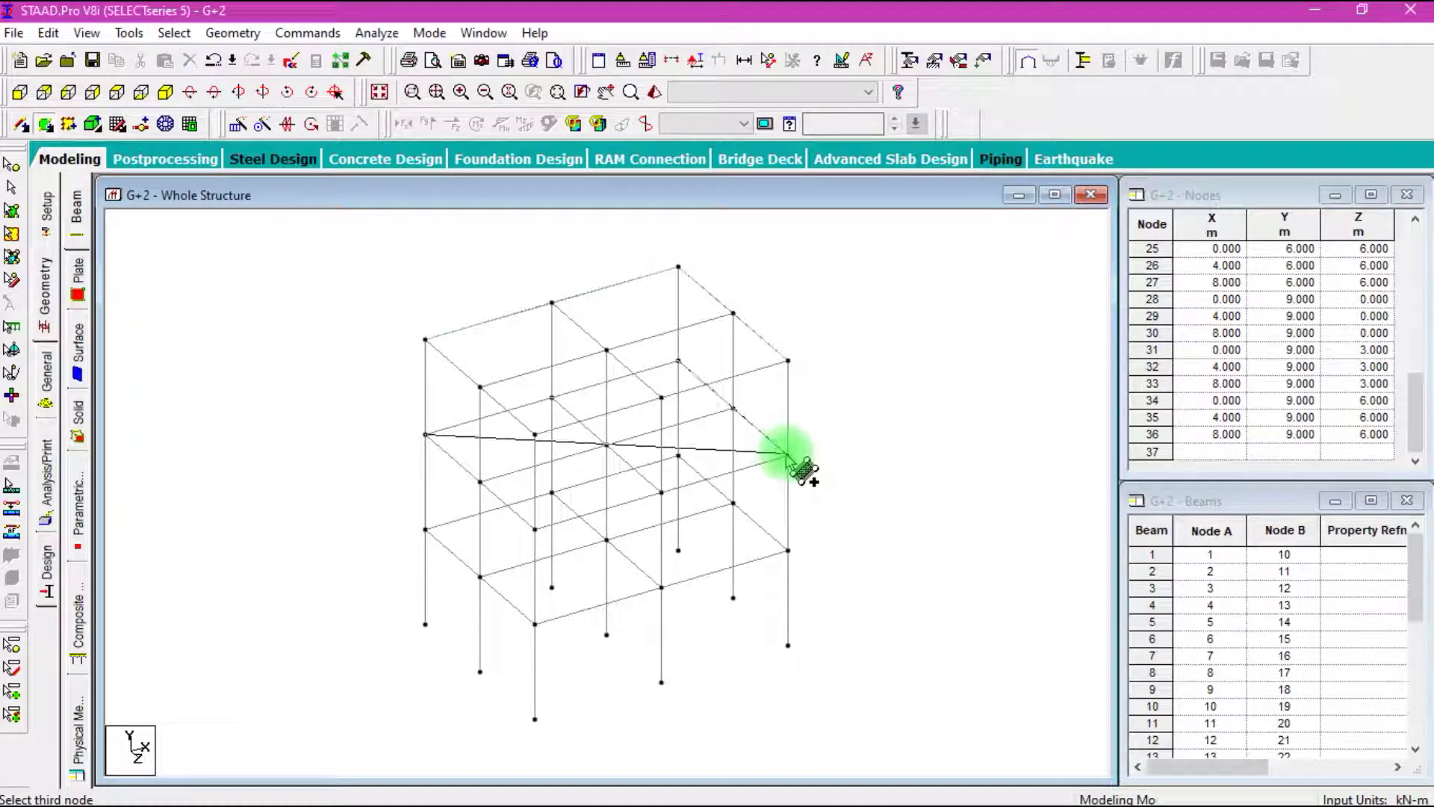
click(788, 455)
click(534, 529)
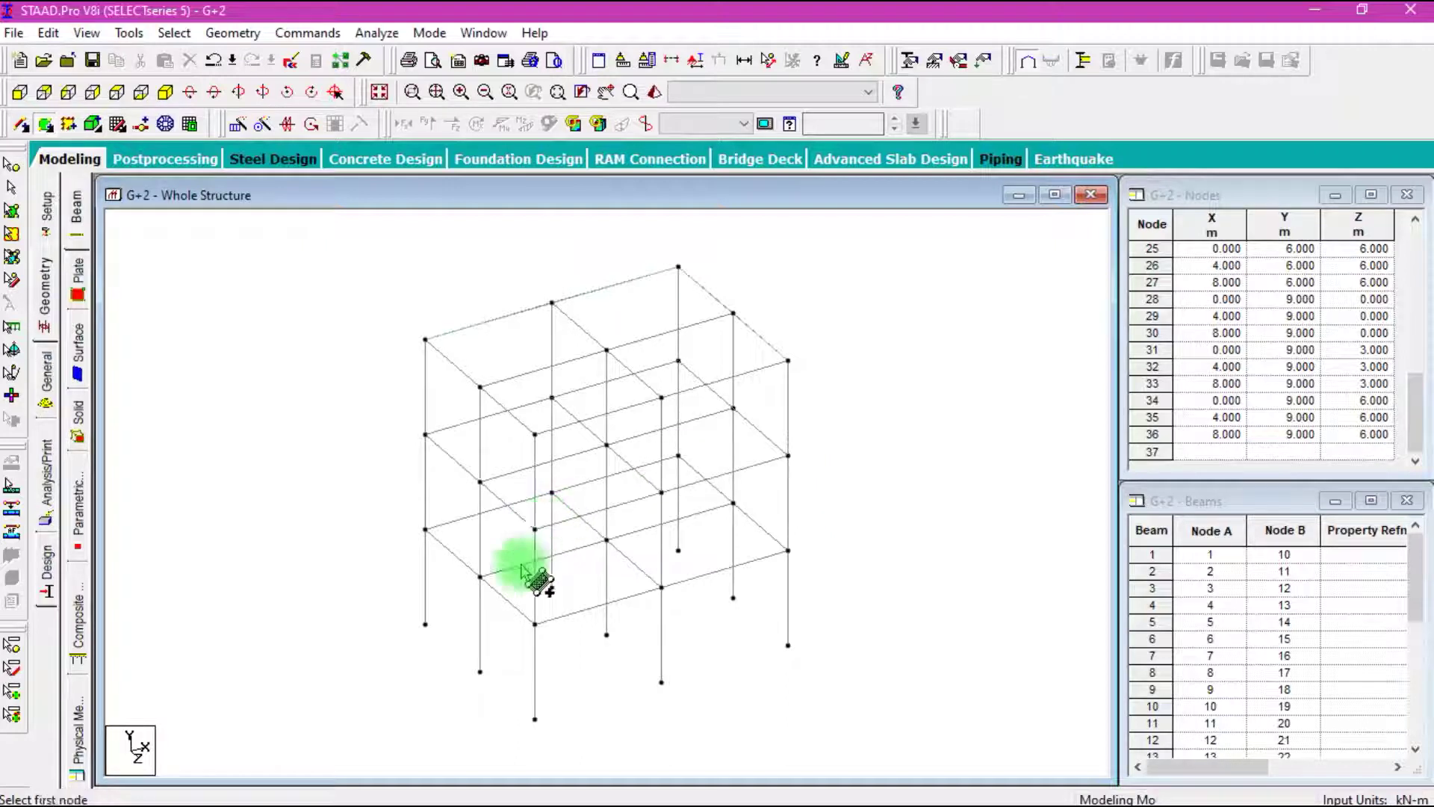
click(425, 530)
click(788, 550)
click(535, 622)
click(535, 623)
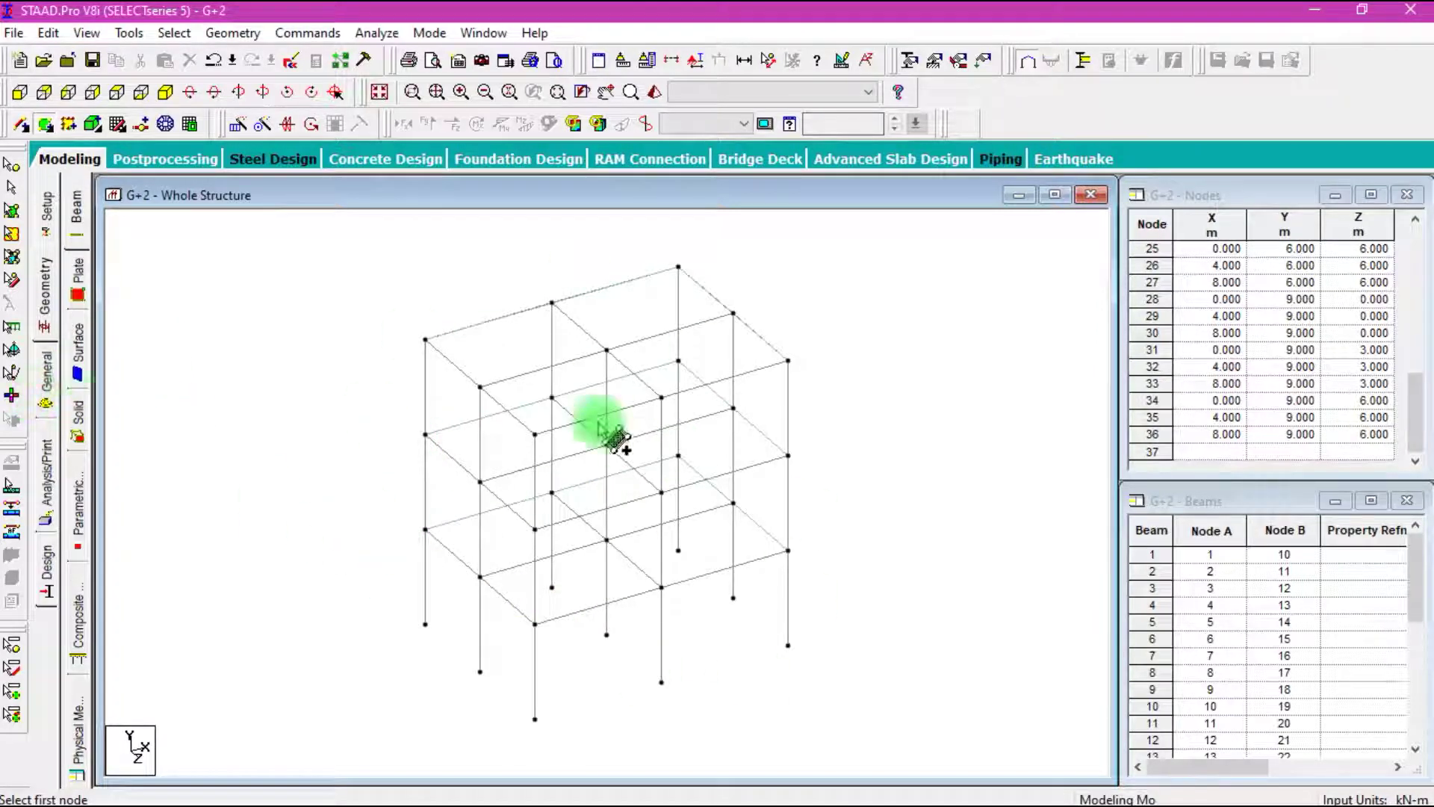
- Define a rectangular concrete section with YD 0.35 m and ZD 0.3 m and add it to the section properties
click(45, 385)
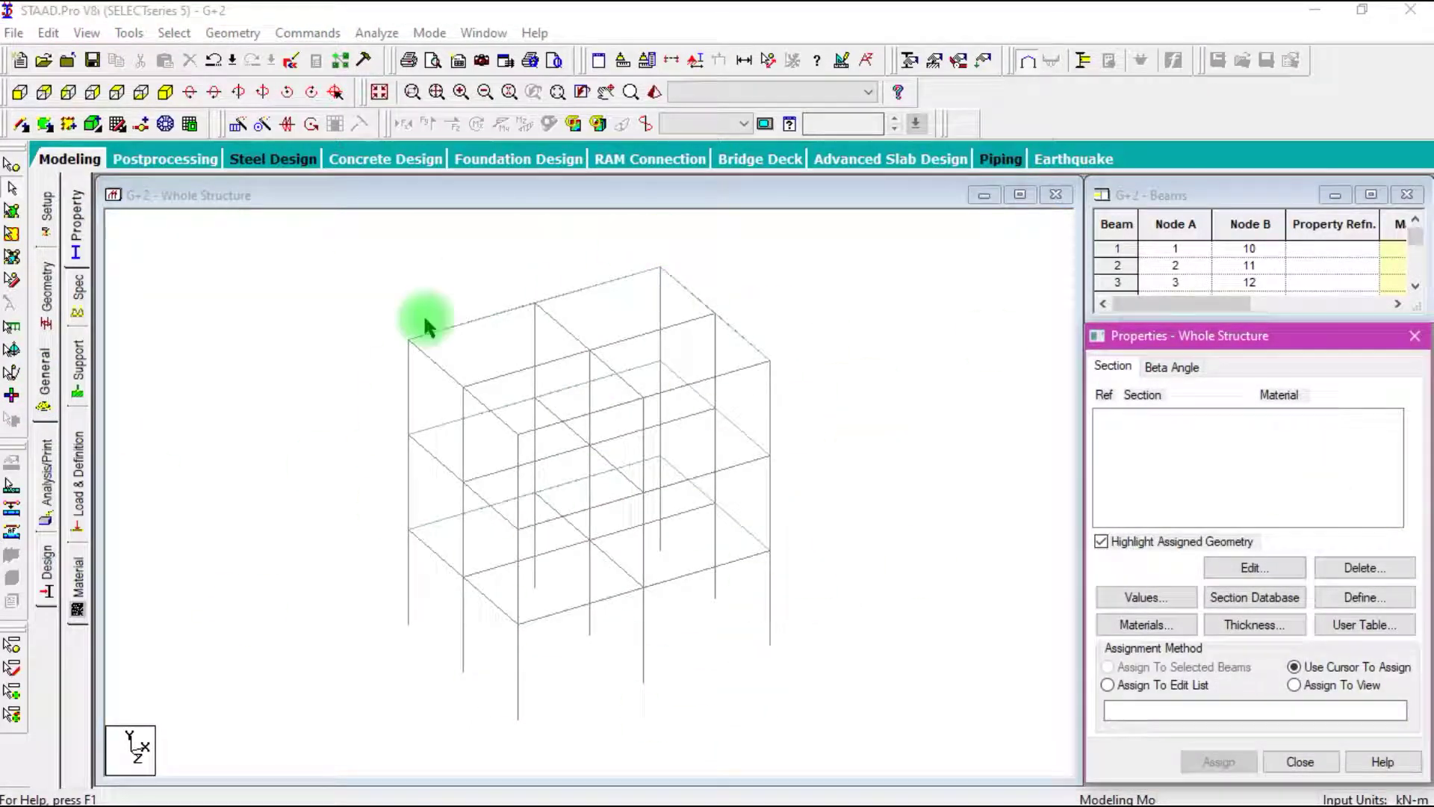
click(1368, 599)
click(416, 246)
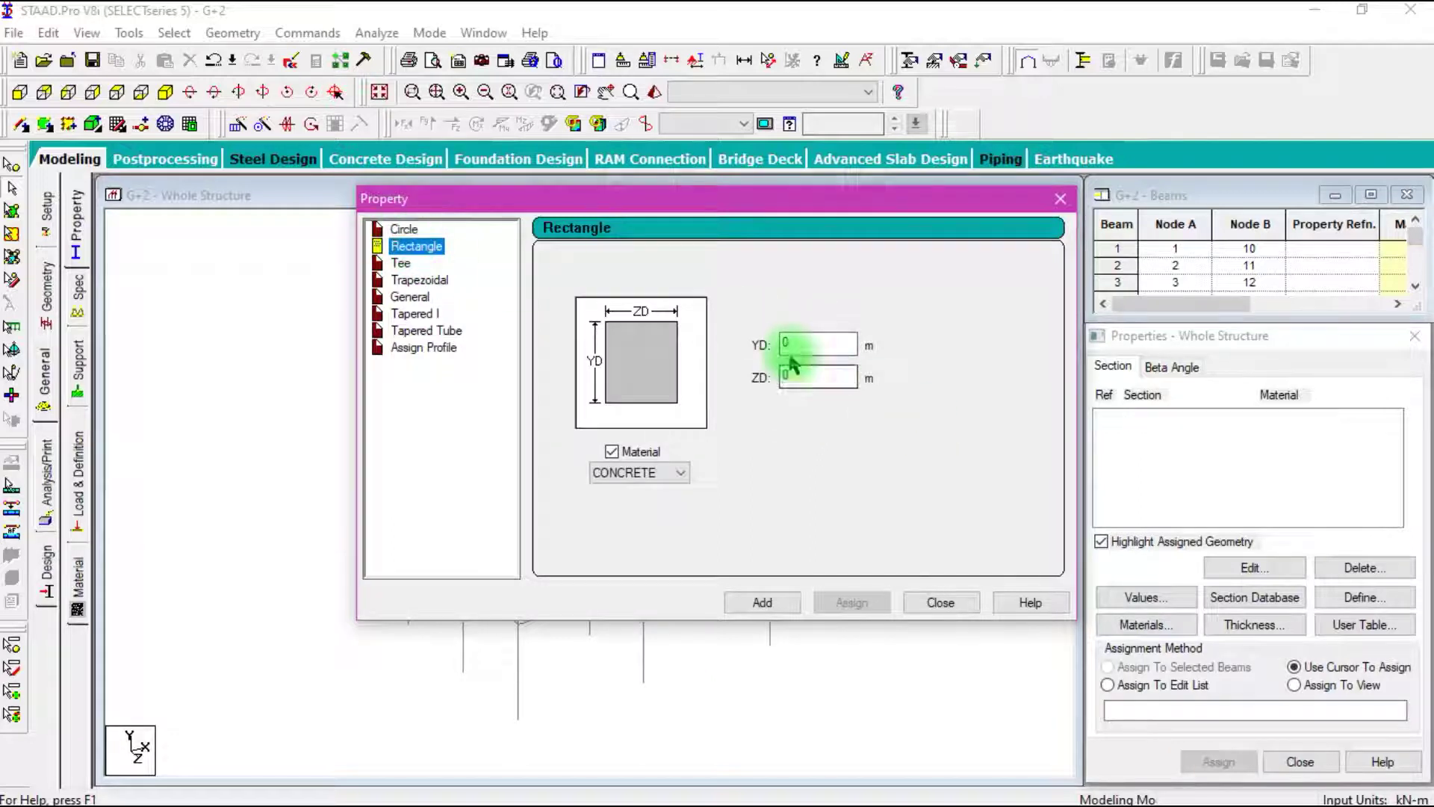
click(814, 343)
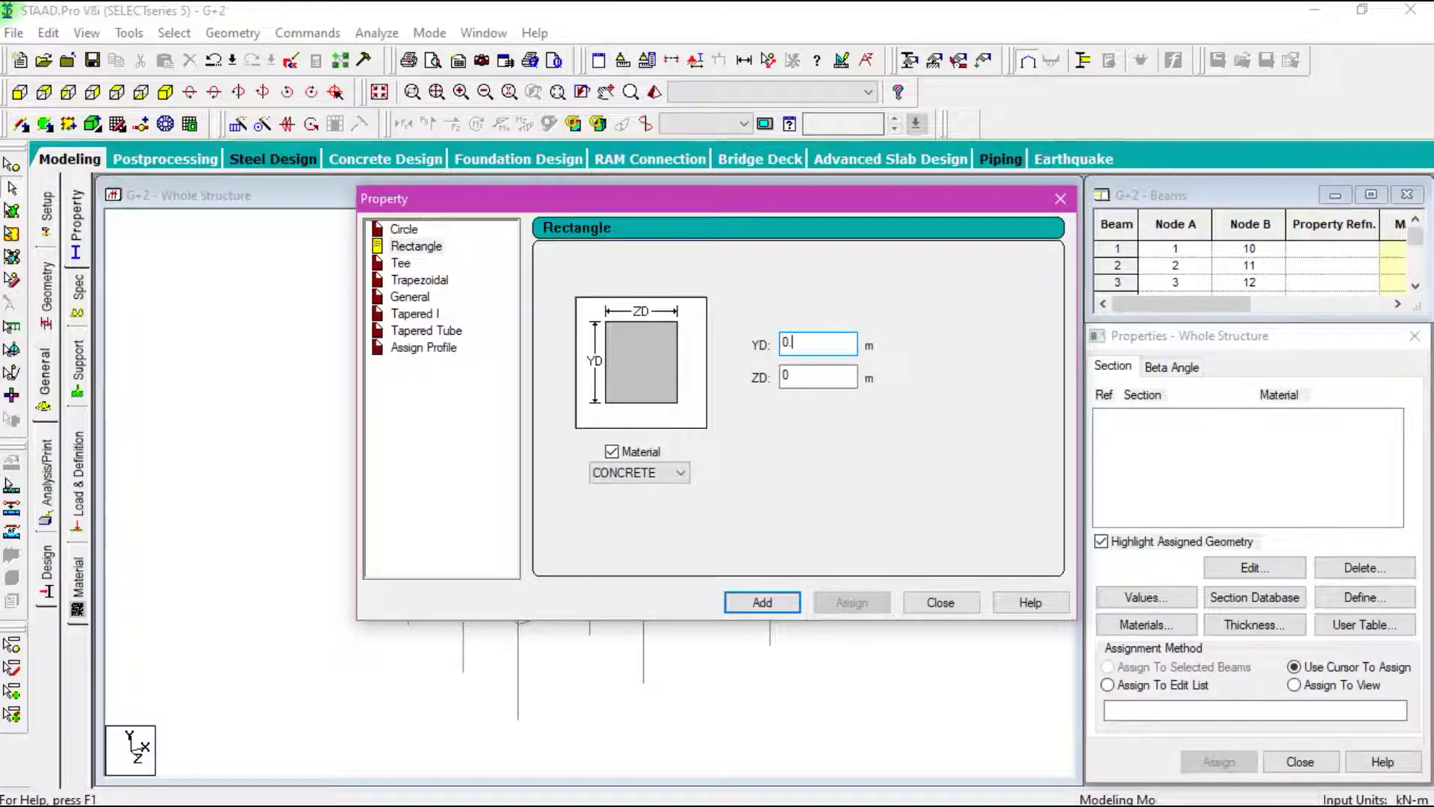
double_click(792, 377)
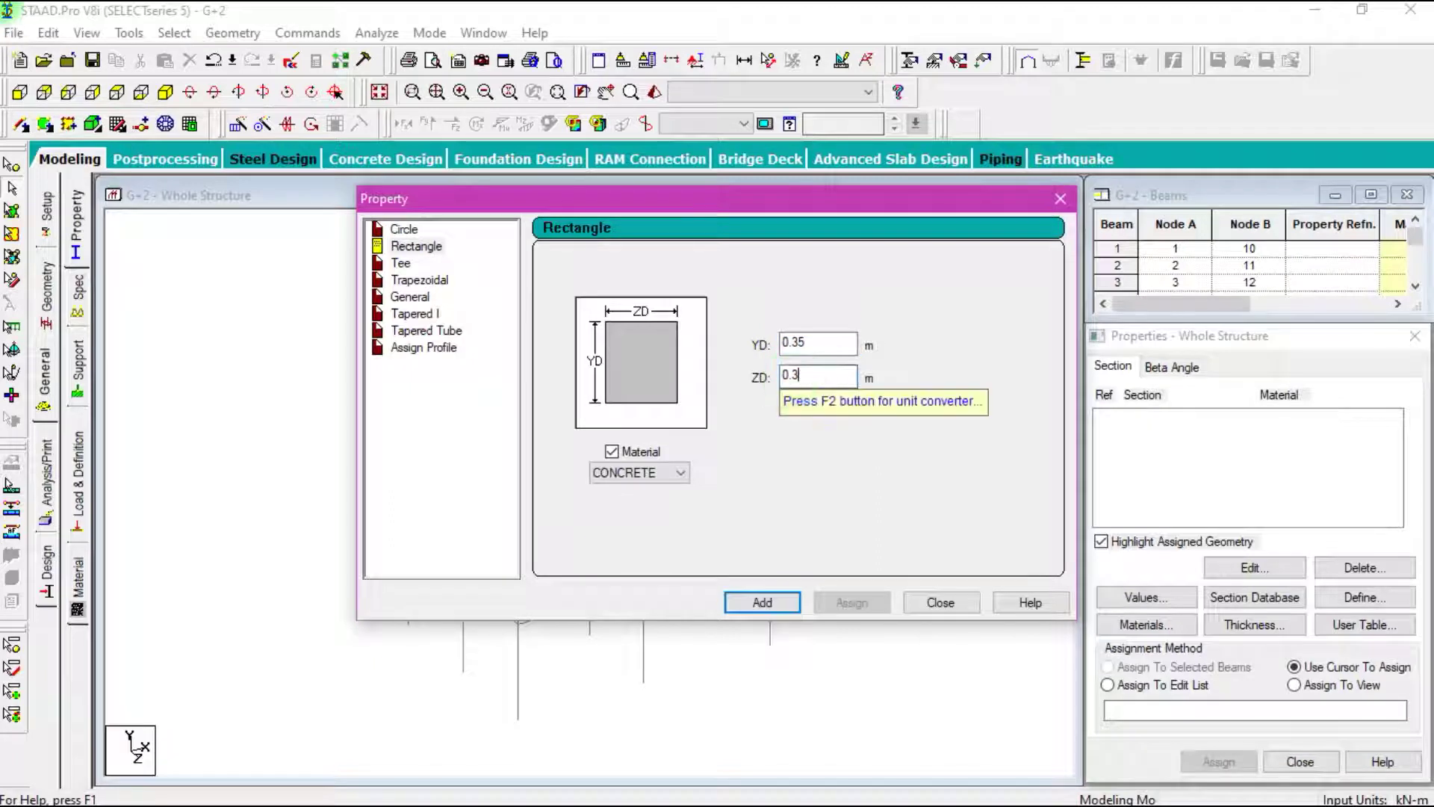
click(760, 603)
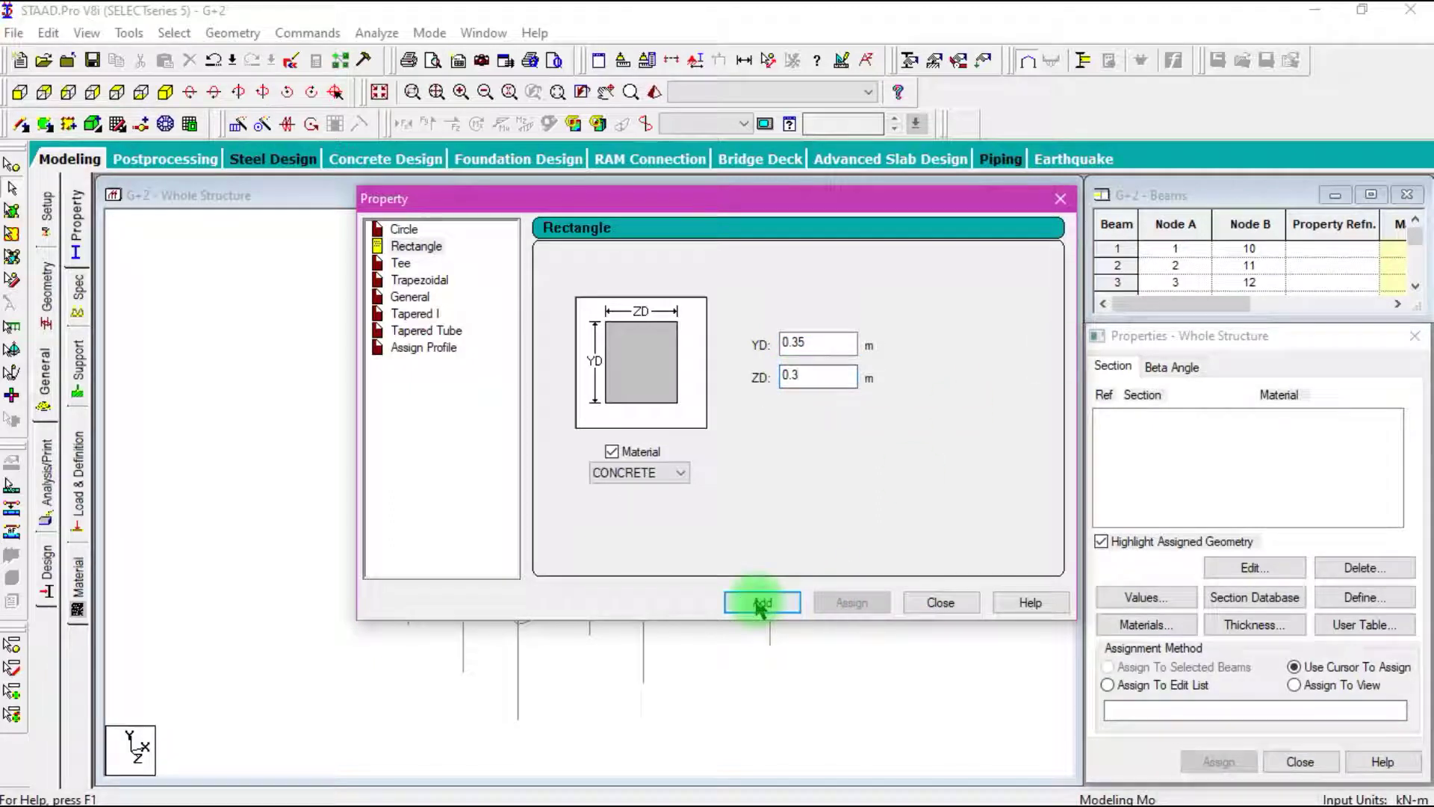
- Add a second rectangular concrete section with YD 0.45 m and ZD 0.3 m, and finish defining sections
click(802, 340)
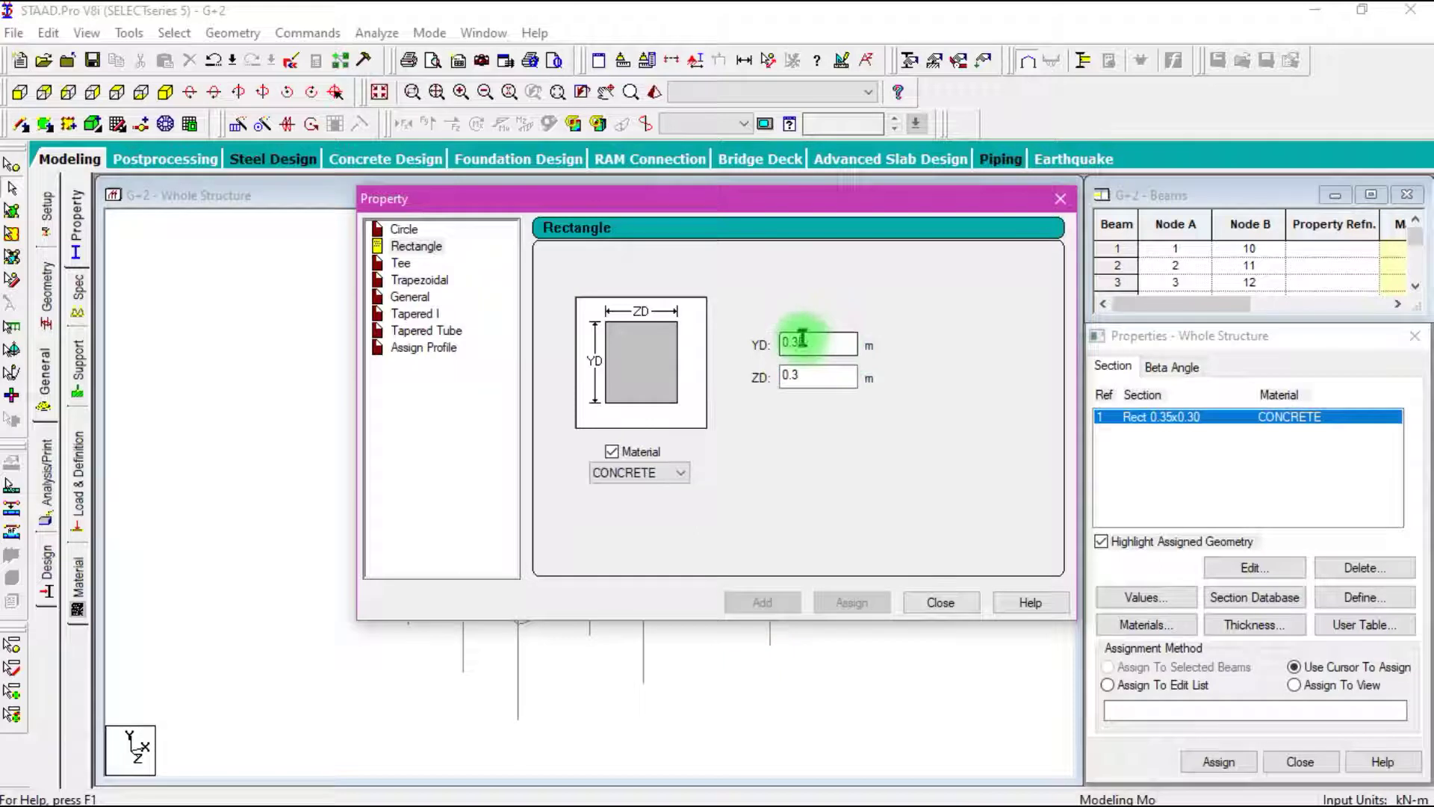
key(BackSpace)
text(45)
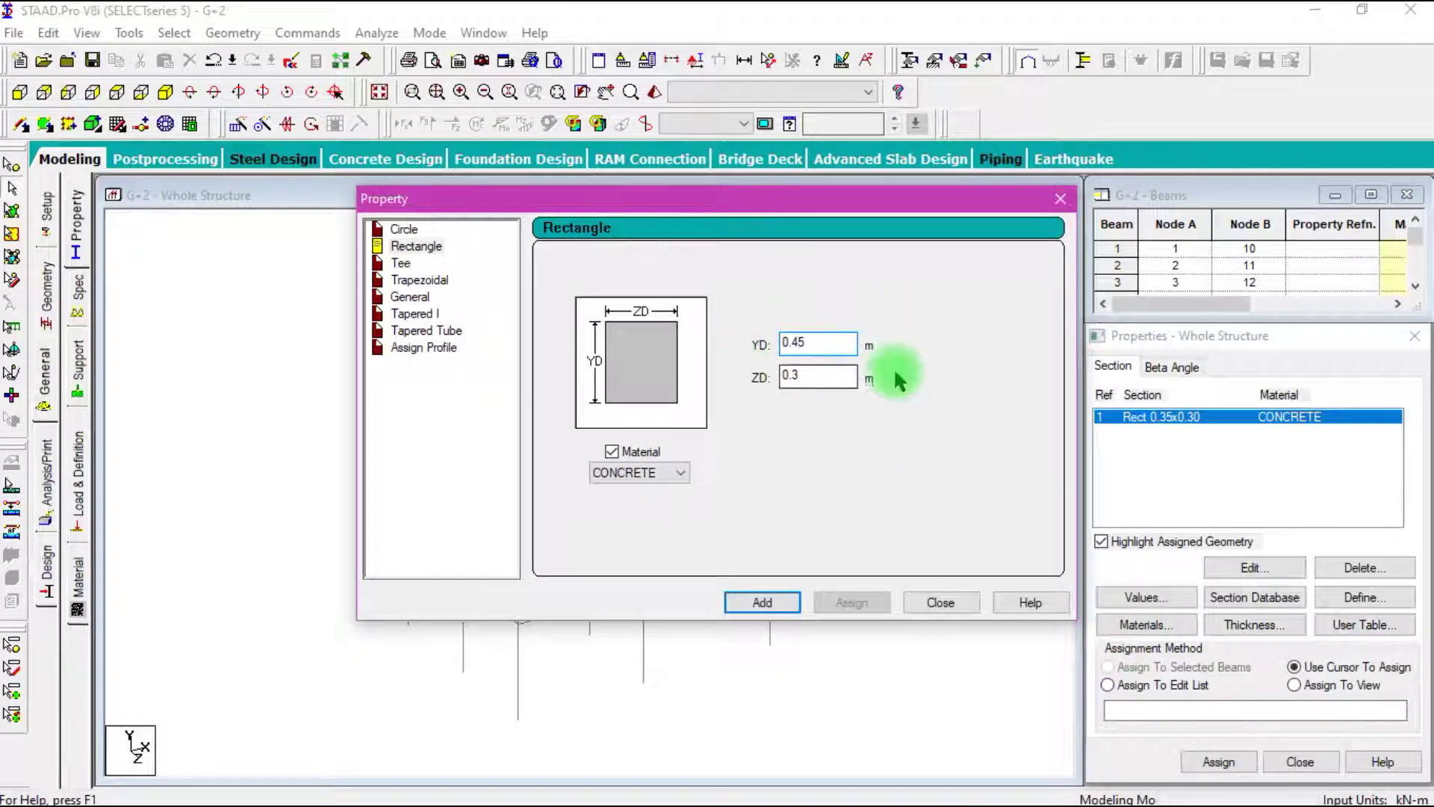
click(762, 602)
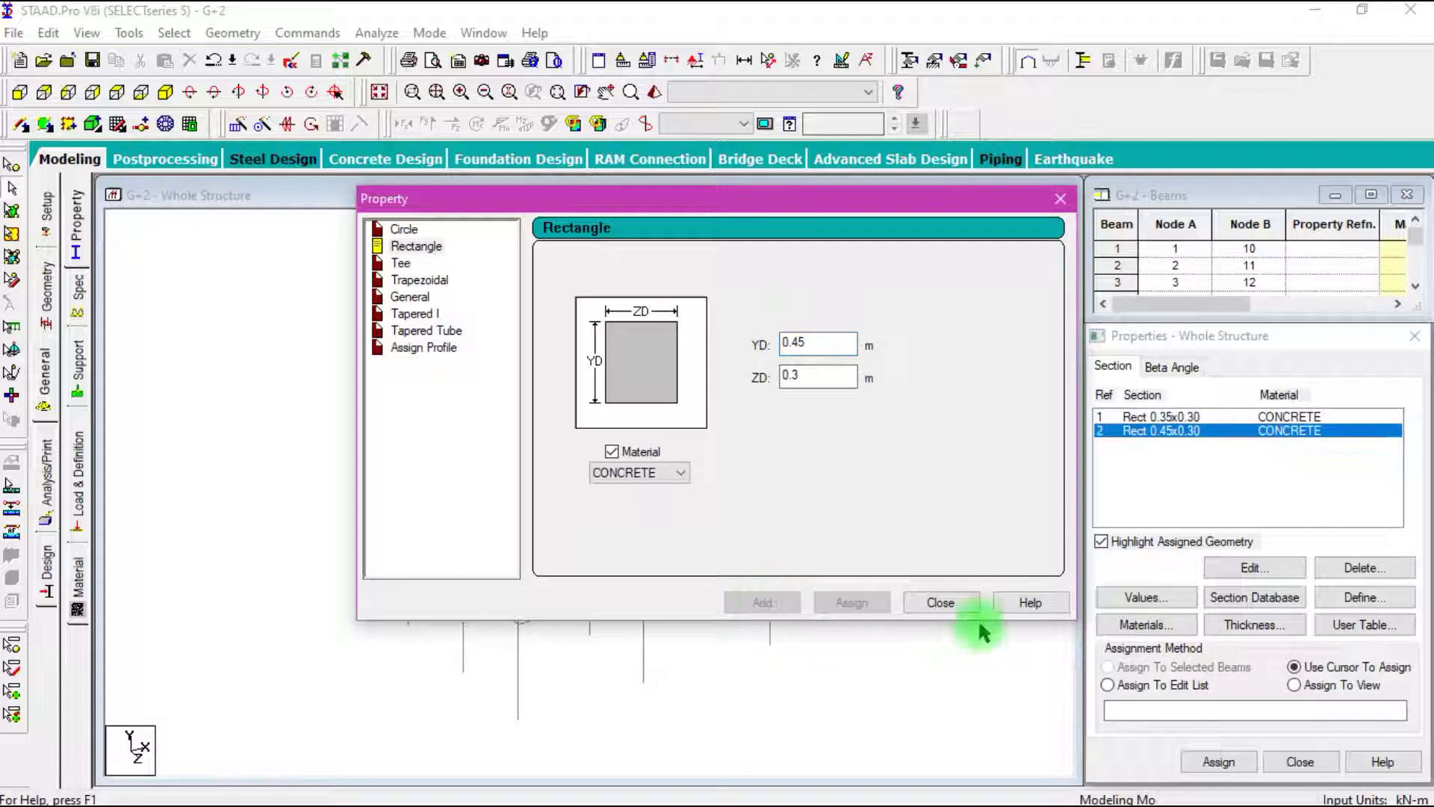
click(940, 605)
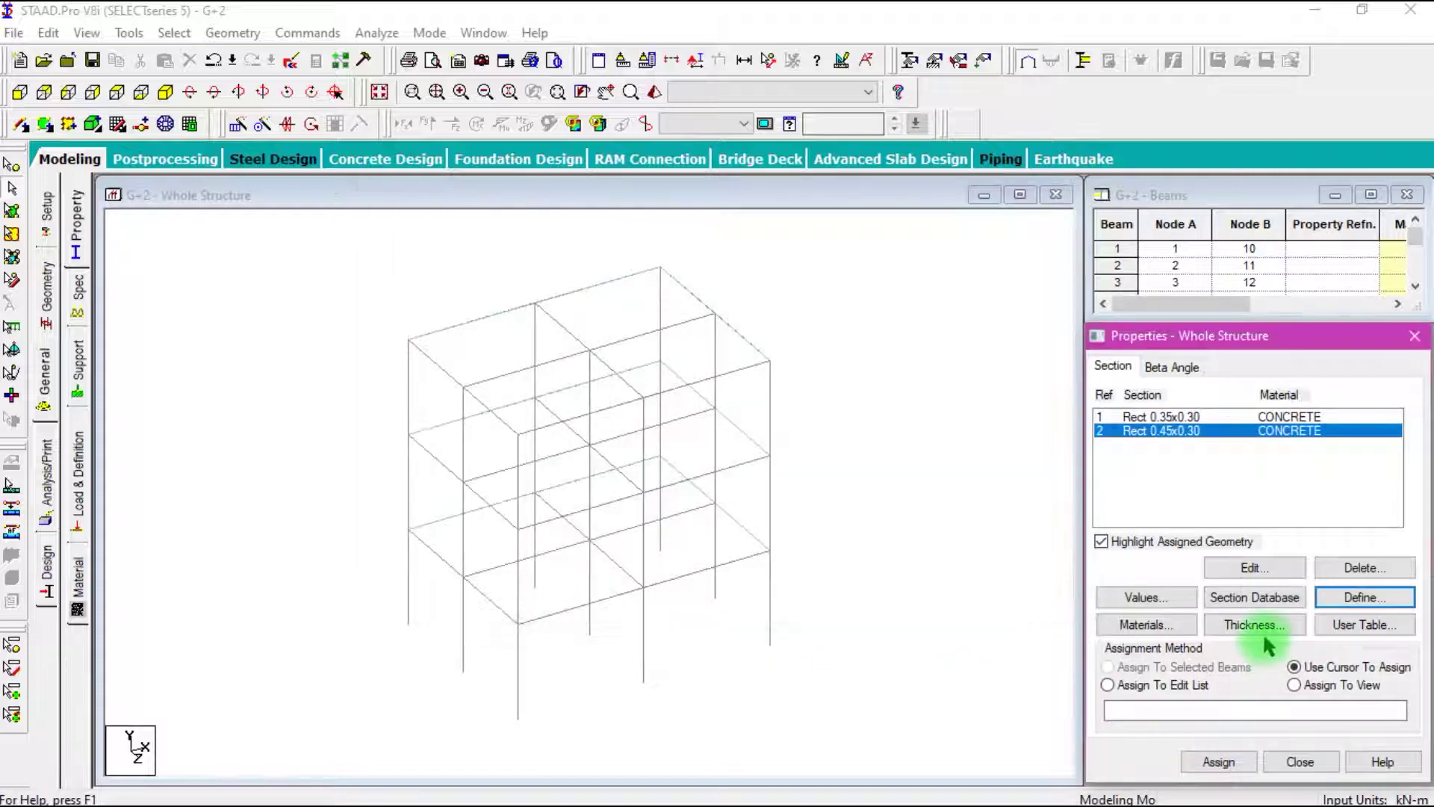
- Add a concrete plate element thickness of 0.15 m at all four nodes
click(1261, 627)
click(883, 329)
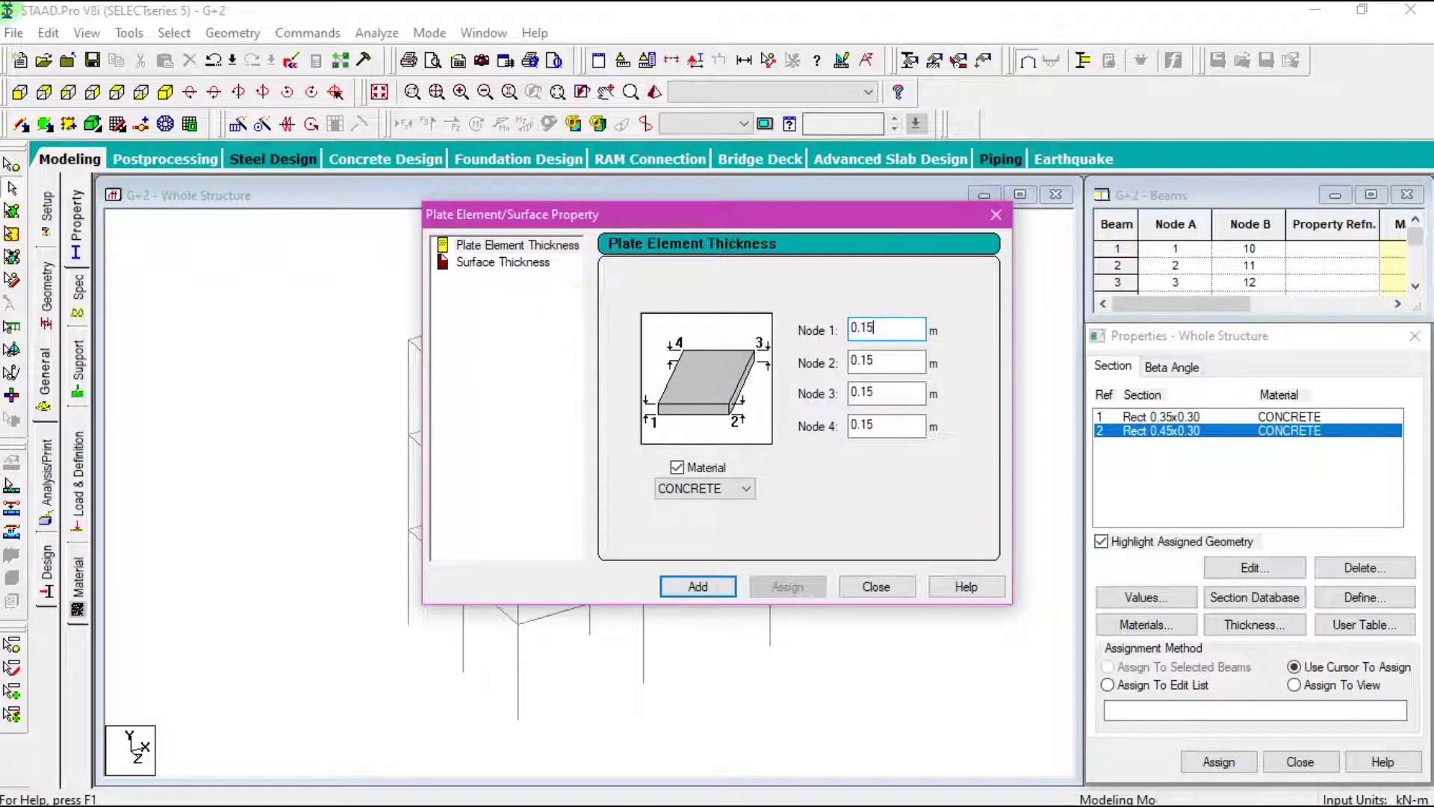
click(723, 586)
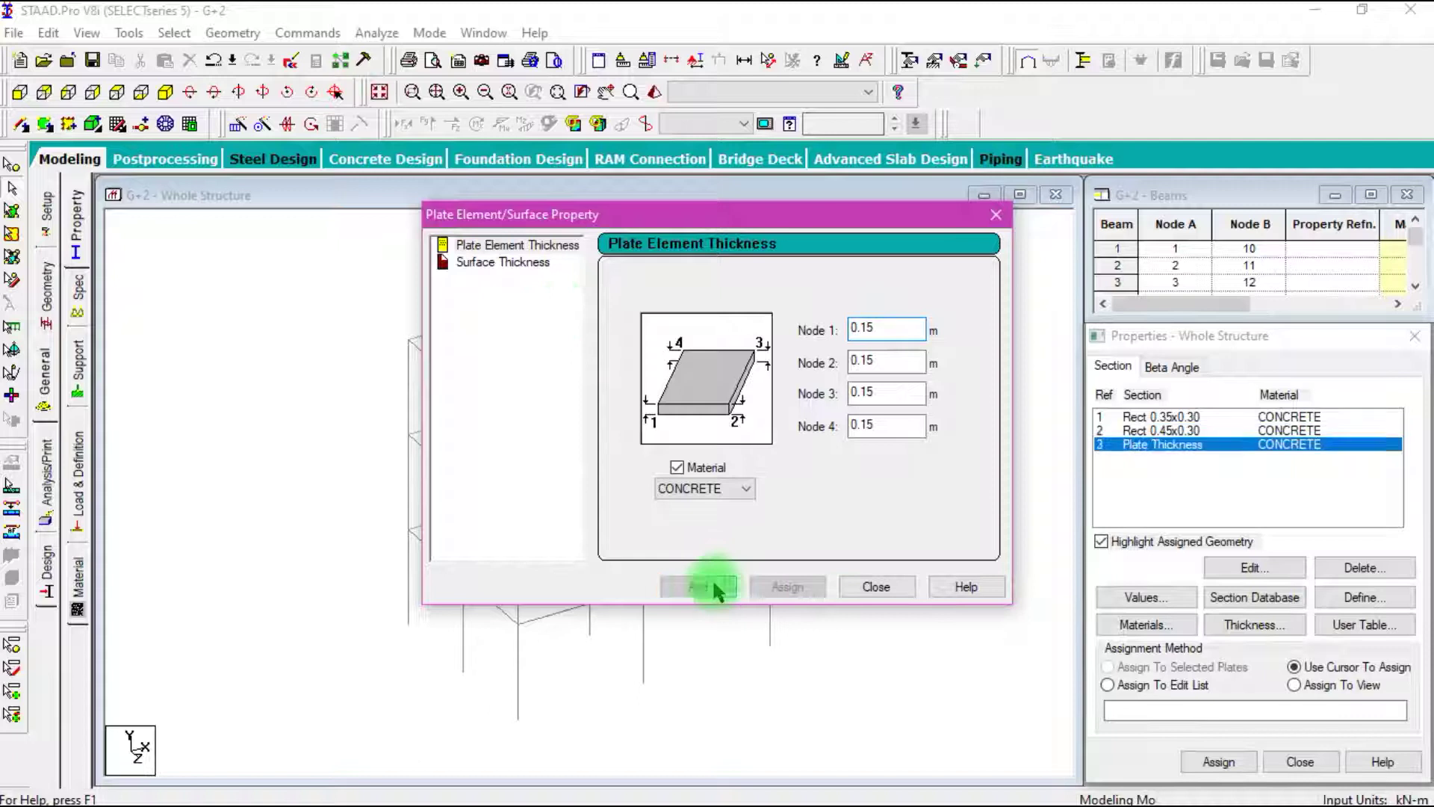
click(876, 587)
- Select all beams parallel to X and Z and assign the Rect 0.35x0.30 section to them
click(1176, 420)
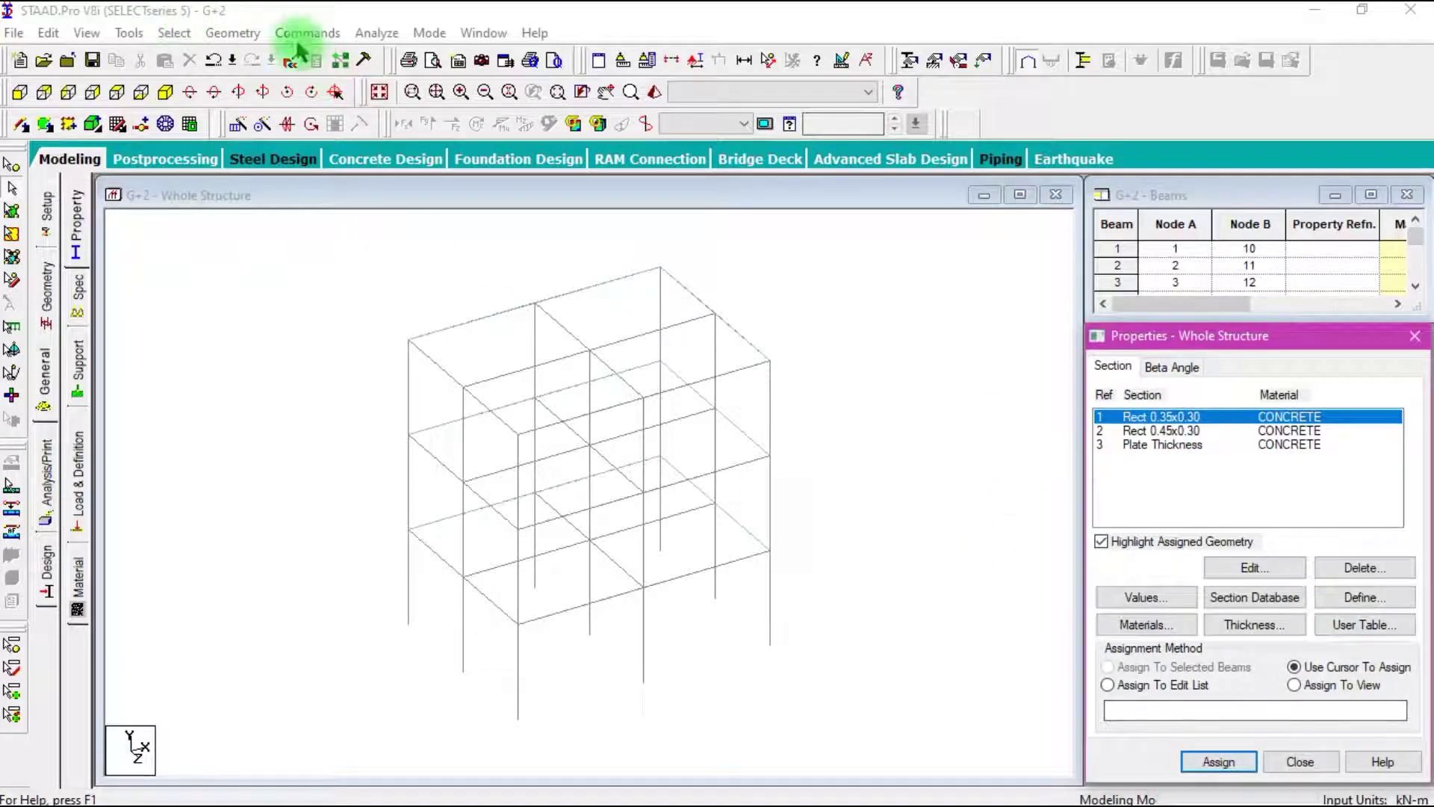
click(580, 511)
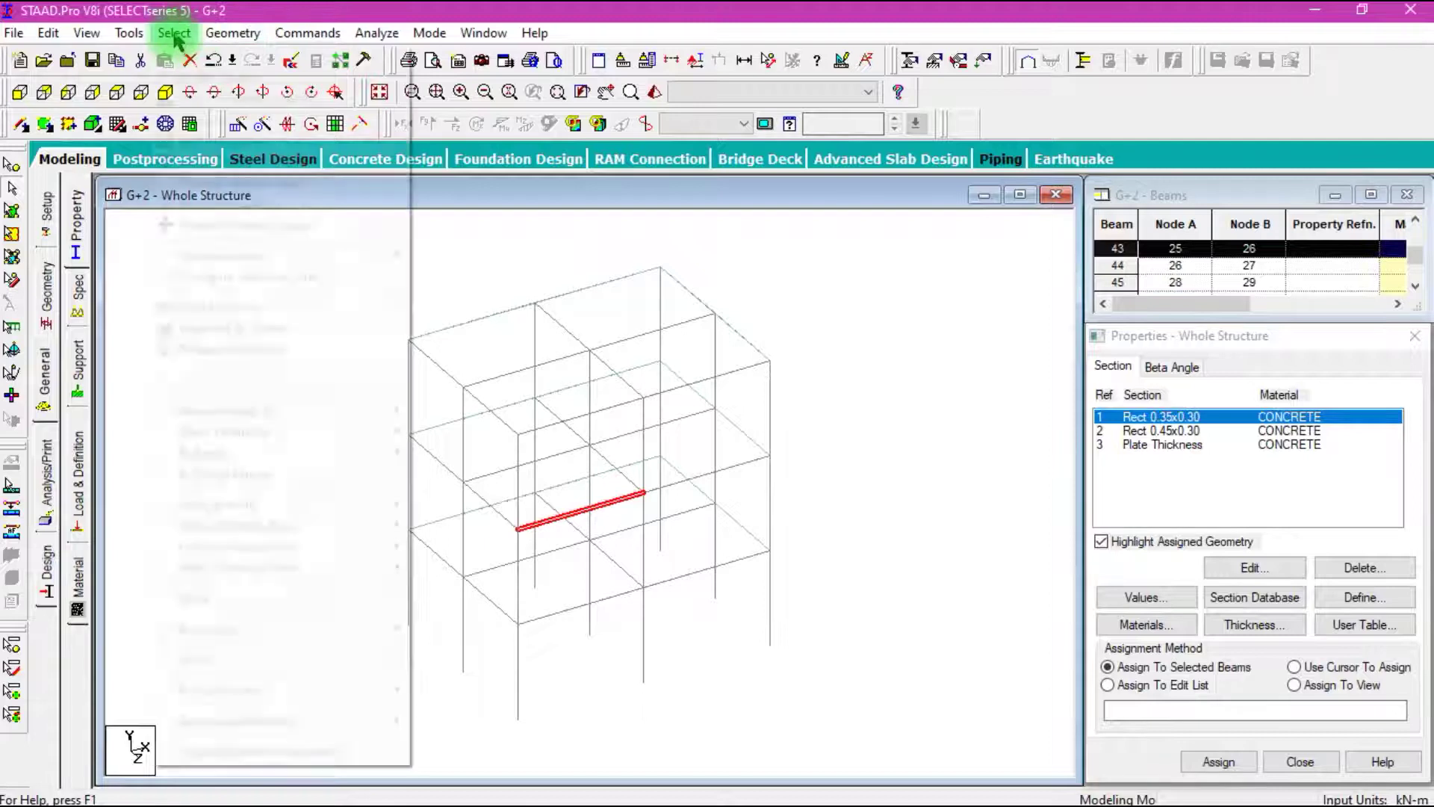
click(174, 35)
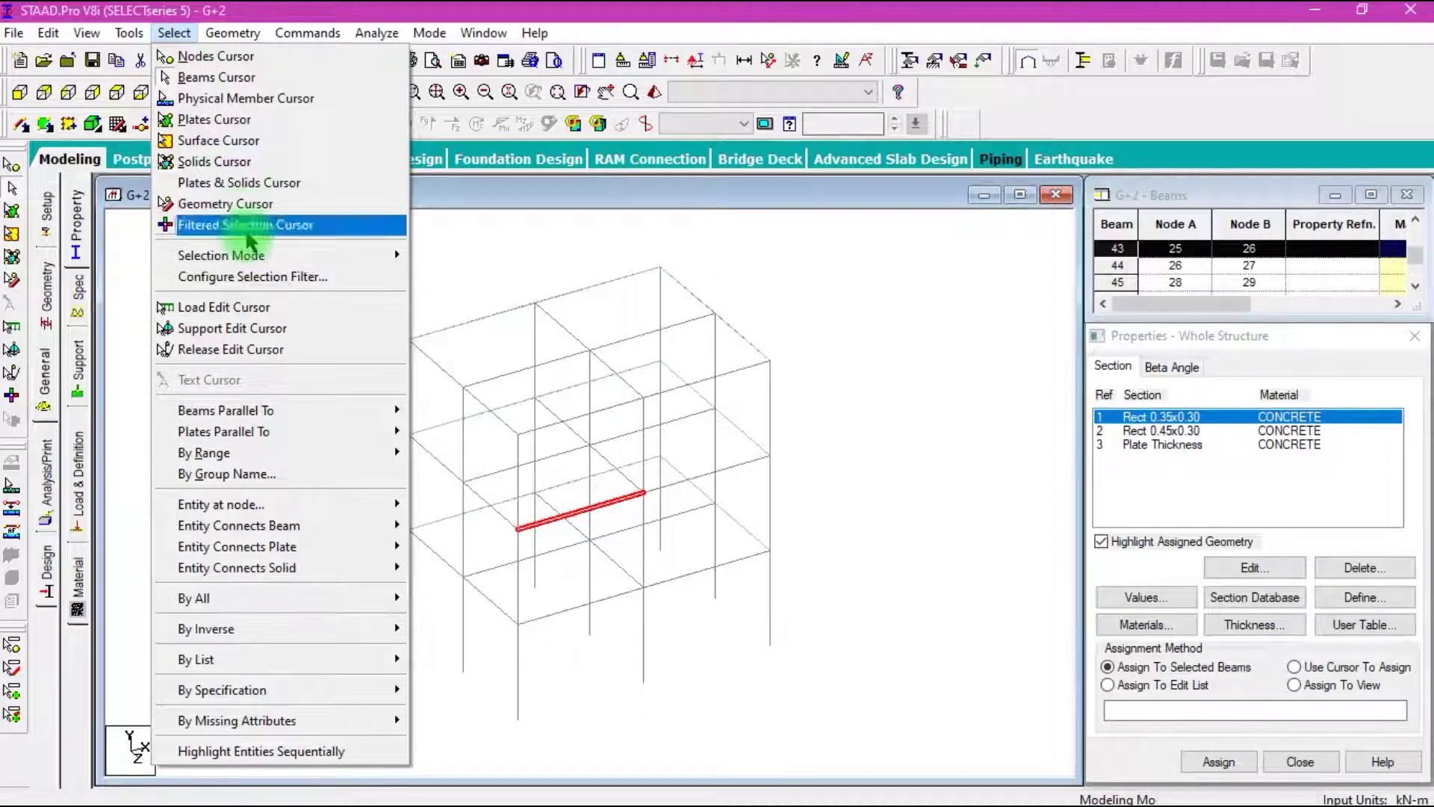
mouse_move(276, 410)
click(447, 410)
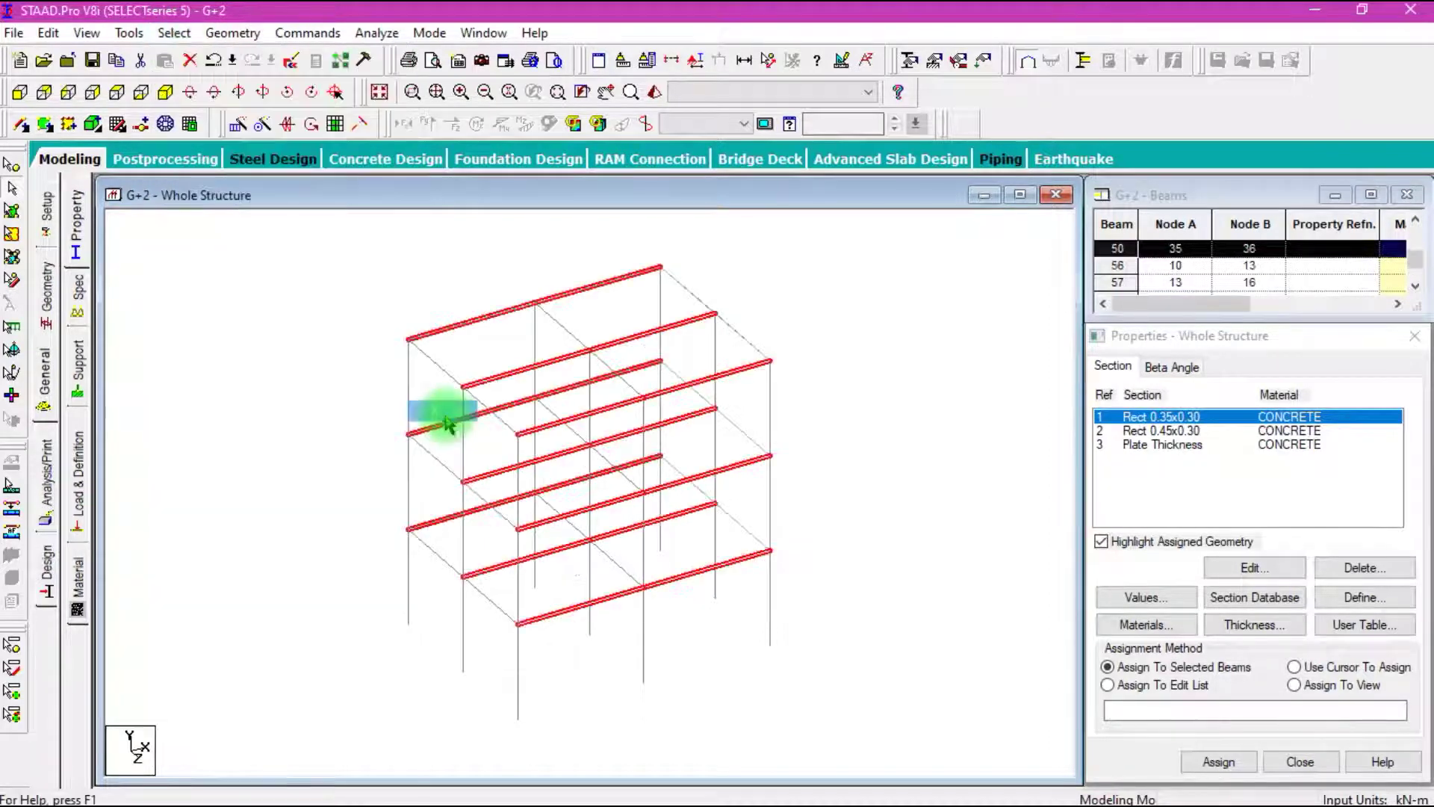
click(174, 33)
mouse_move(326, 415)
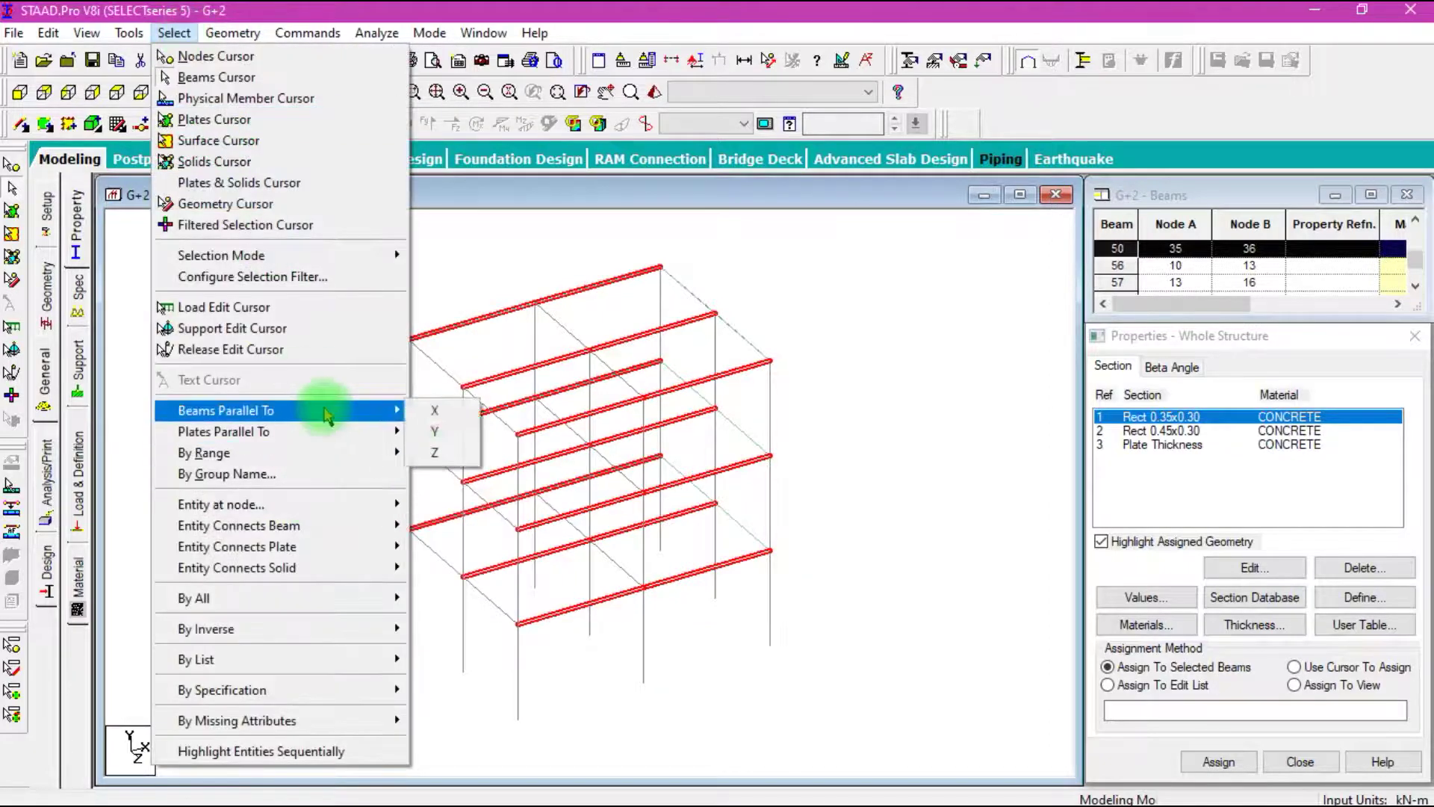
click(438, 454)
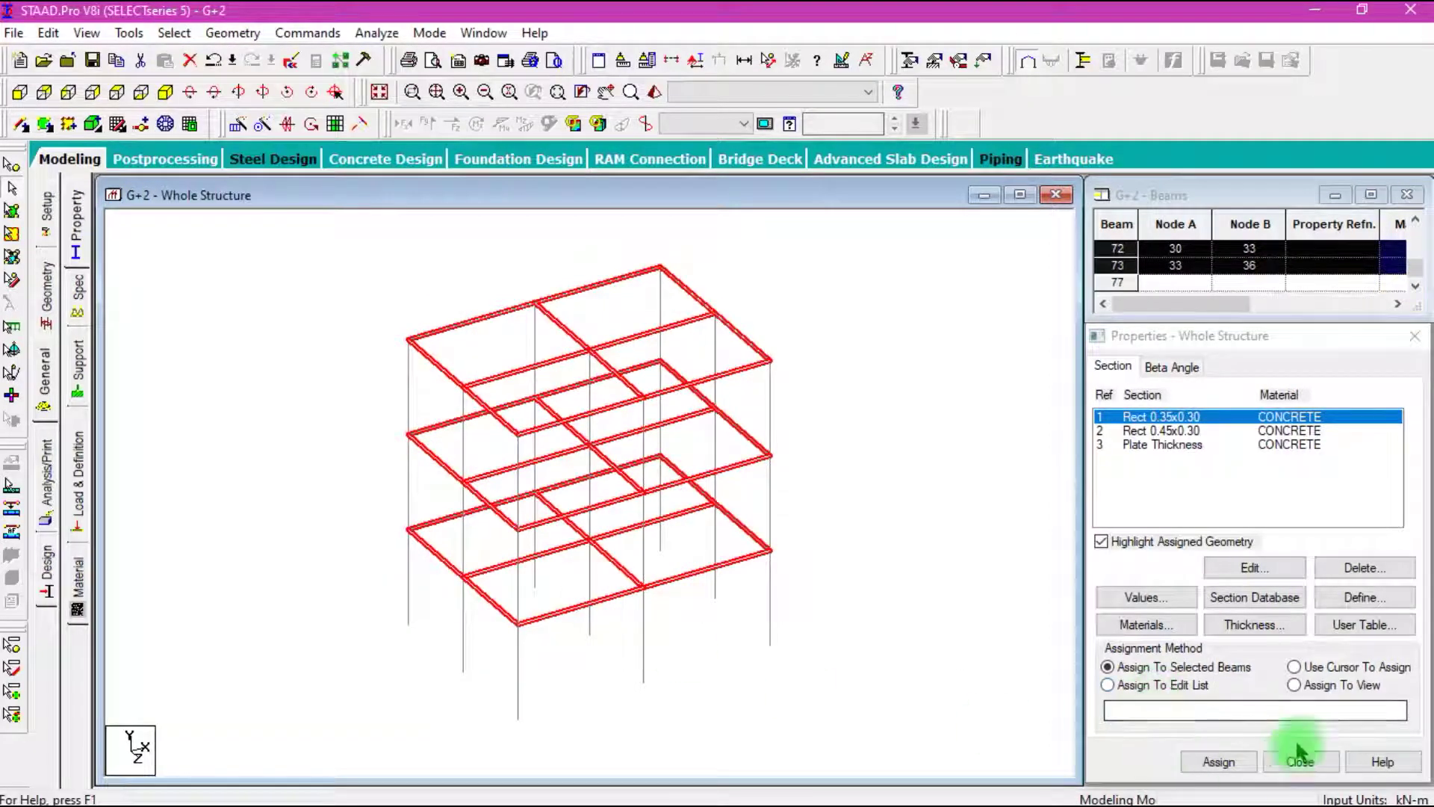
click(1204, 764)
click(1270, 607)
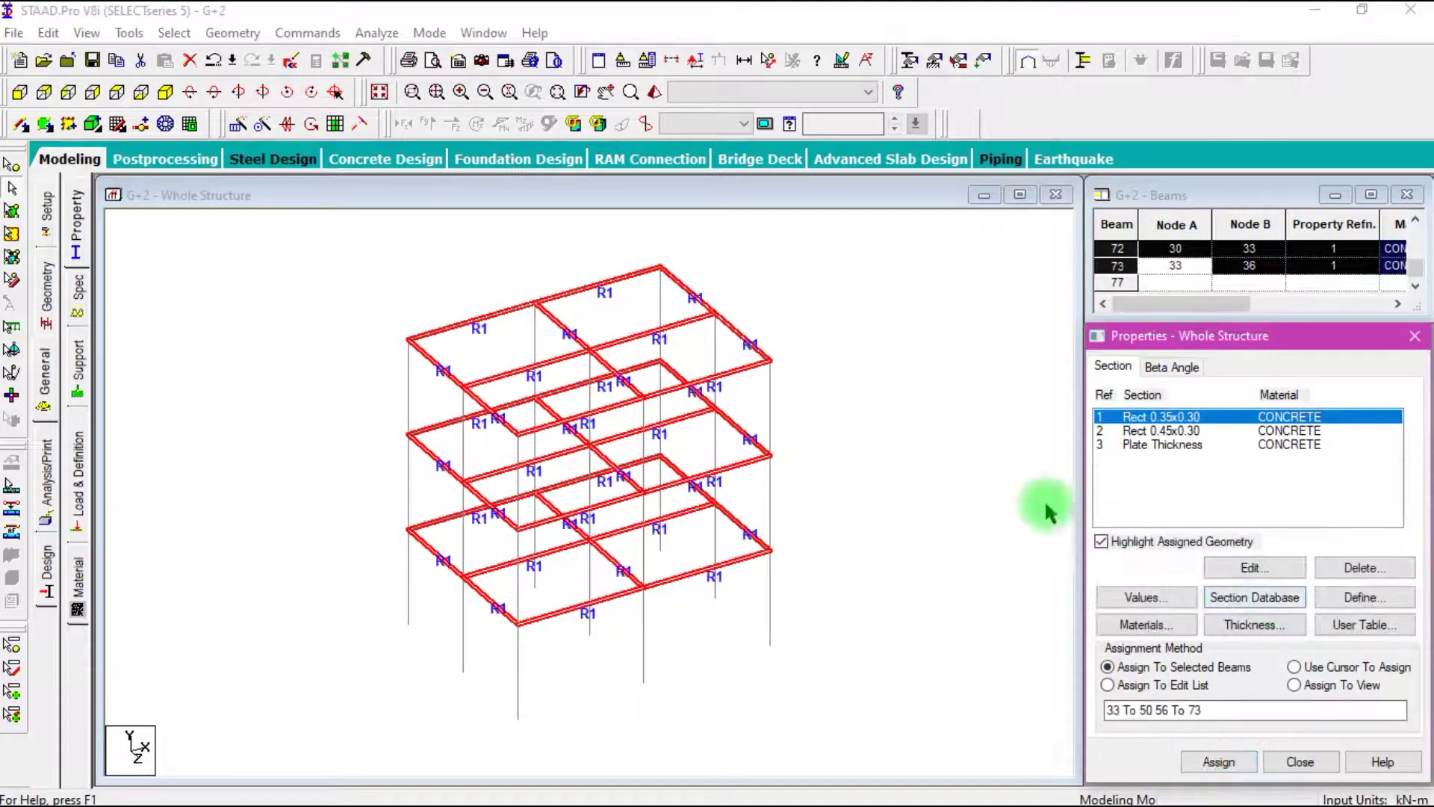
- Select all beams parallel to Y and assign the Rect 0.45x0.30 section to them
click(1140, 433)
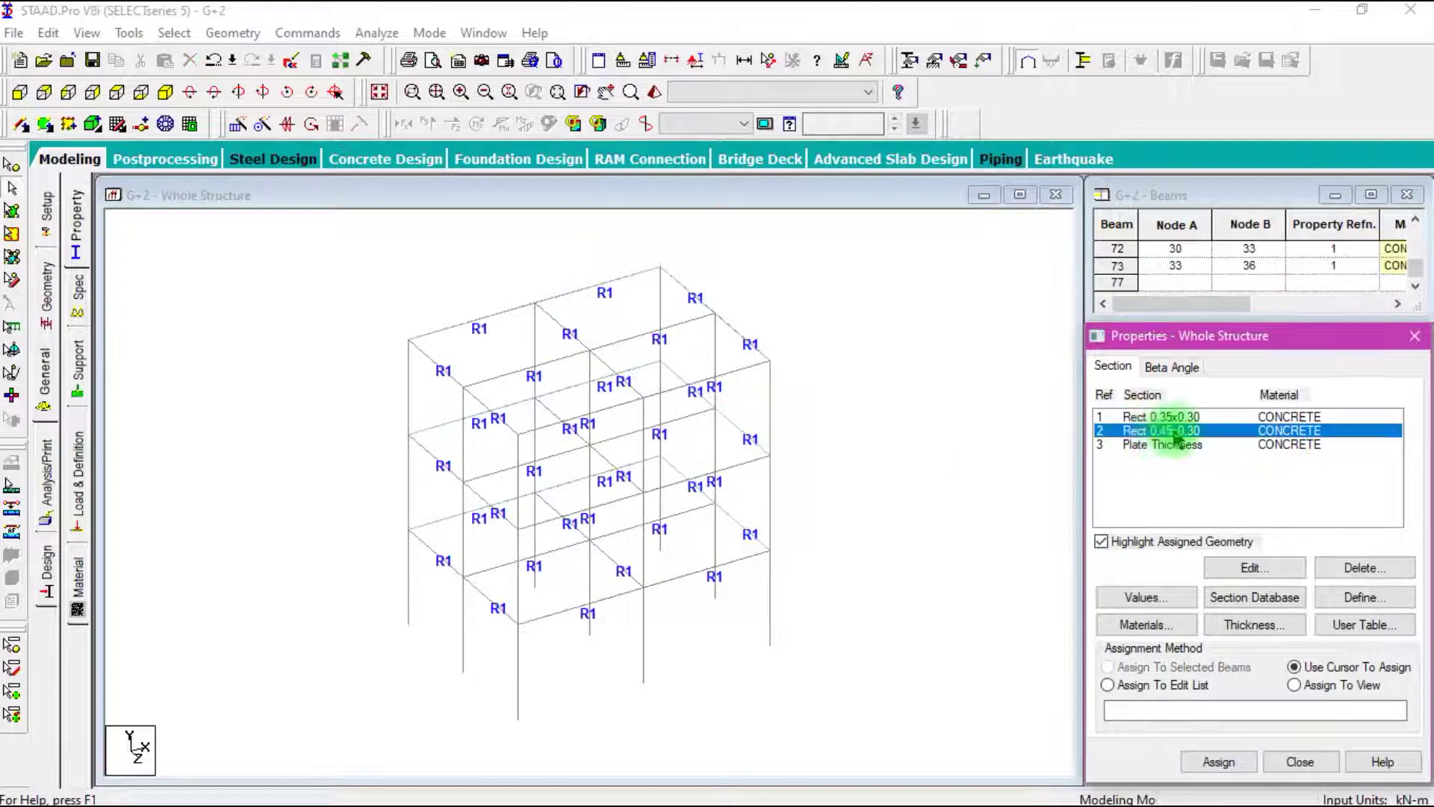
click(175, 32)
mouse_move(381, 410)
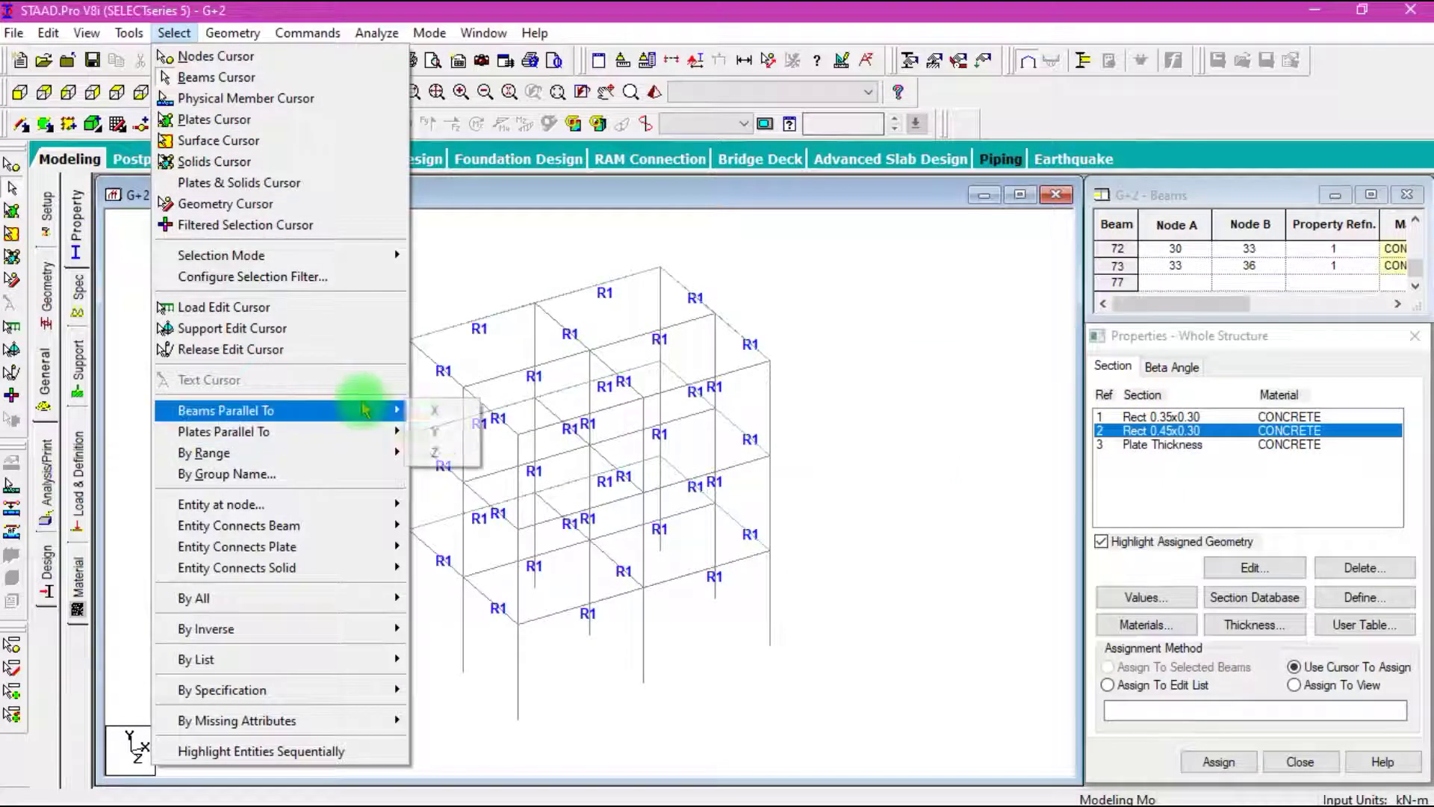
click(427, 435)
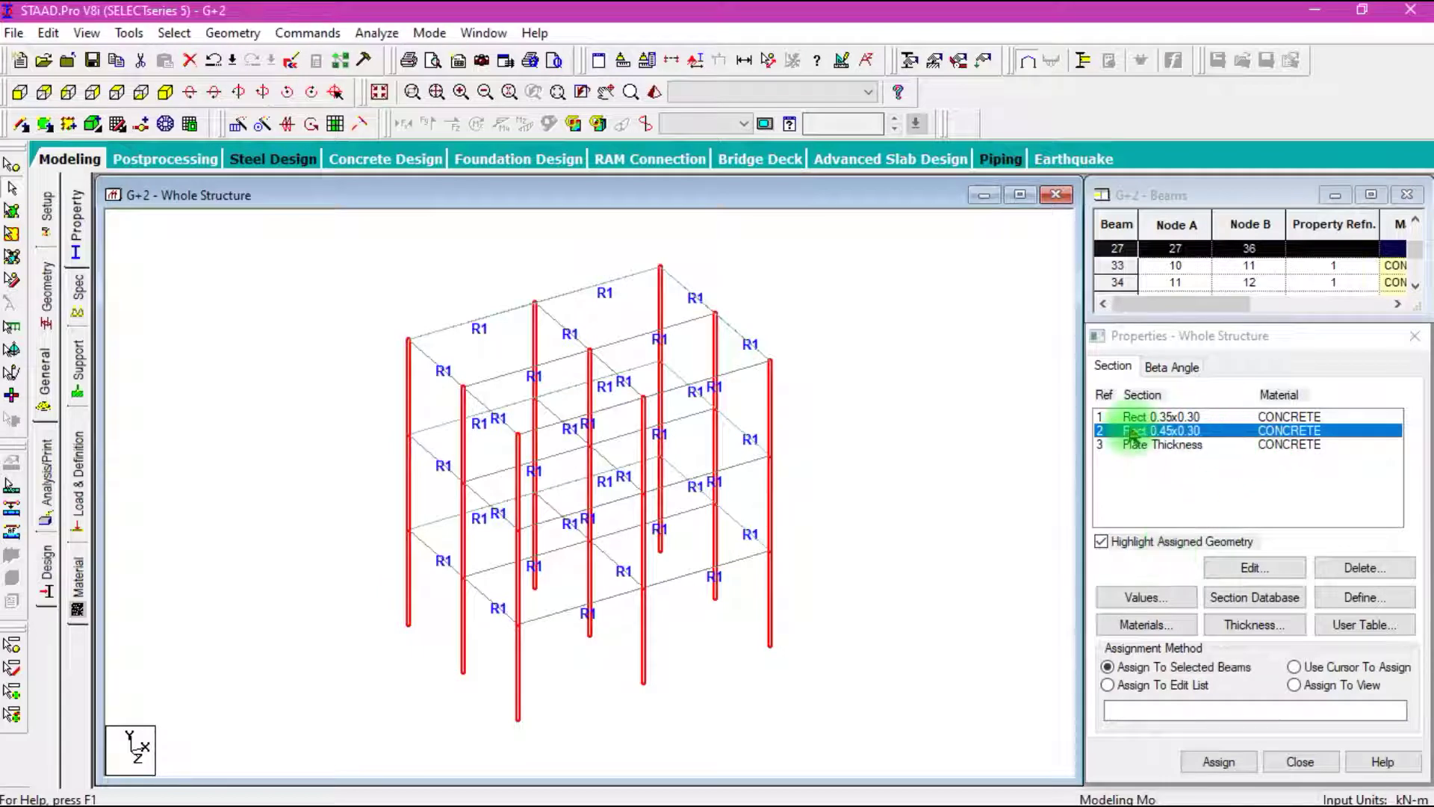
click(1218, 761)
click(1280, 605)
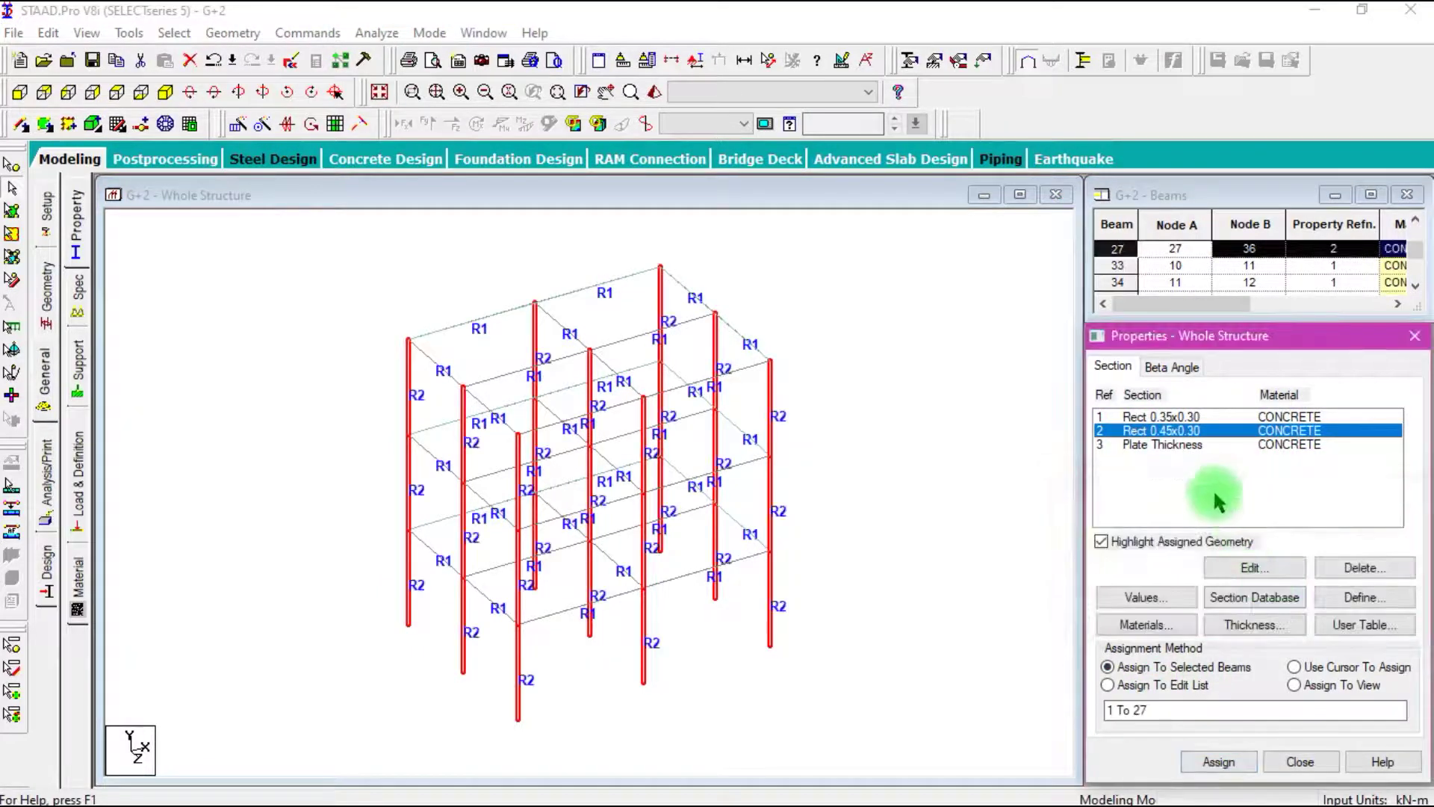
- Assign the plate thickness property to all floor plates in the view and clear the selection
click(1188, 447)
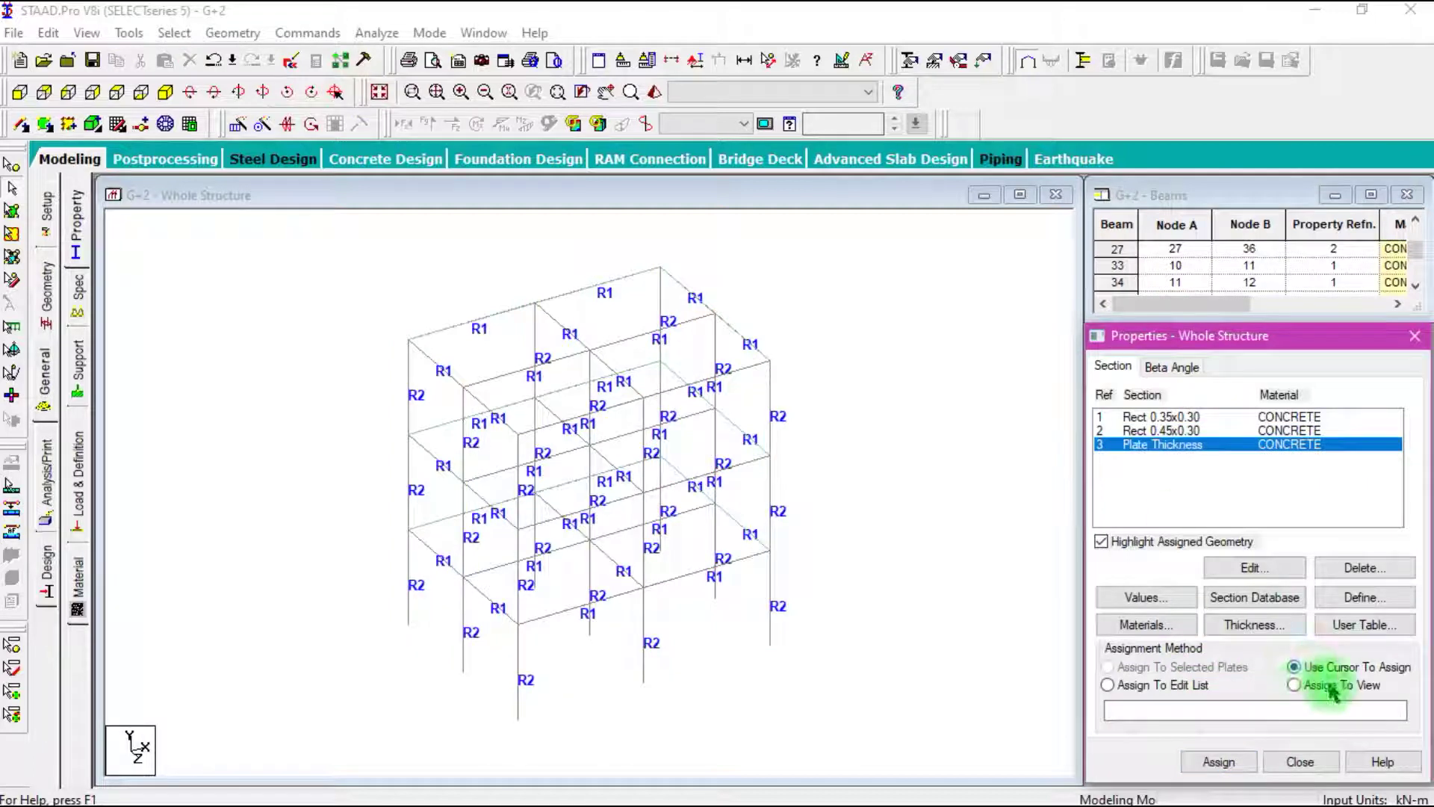
click(1294, 685)
click(1218, 761)
click(1286, 602)
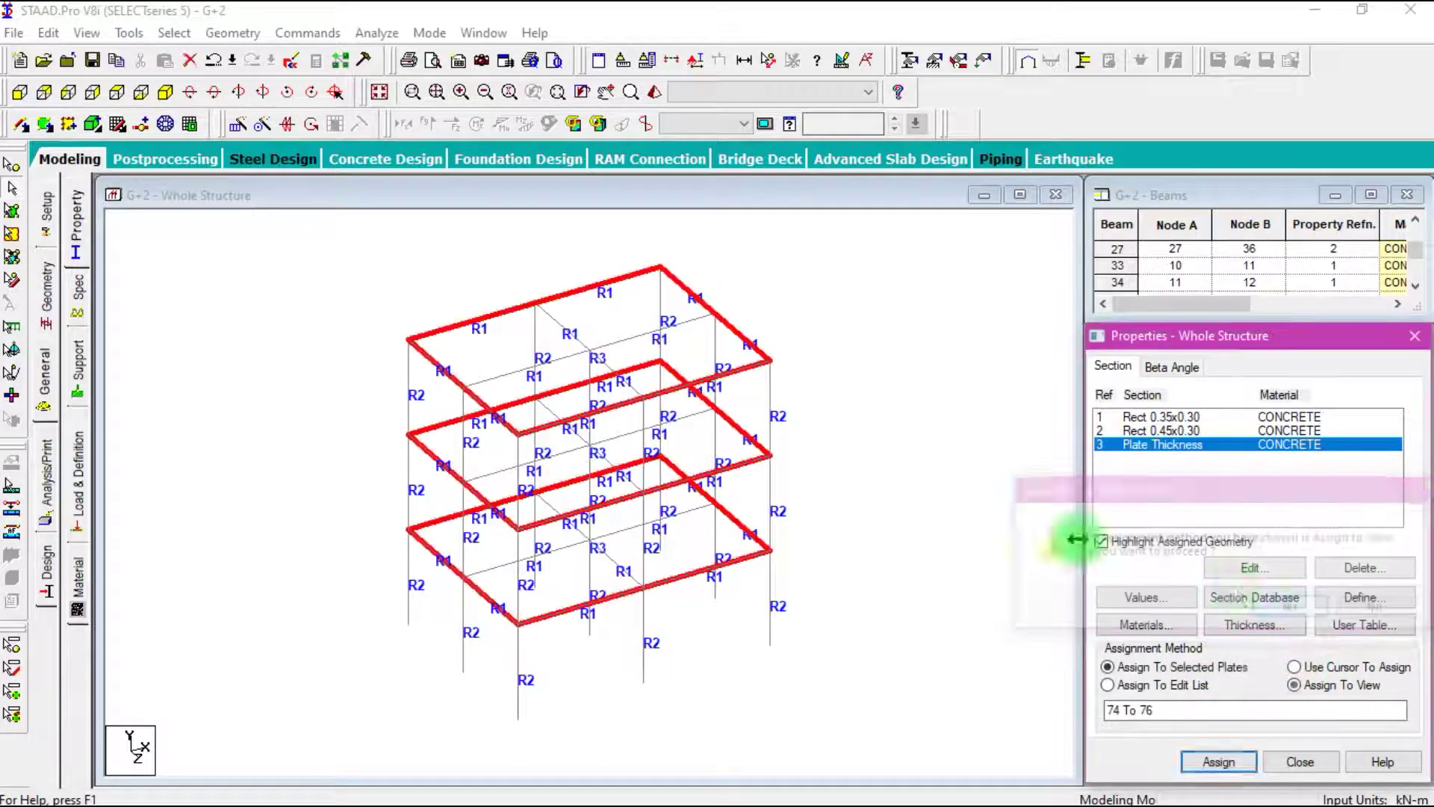
click(207, 396)
- Create a fixed support for the structure
click(79, 389)
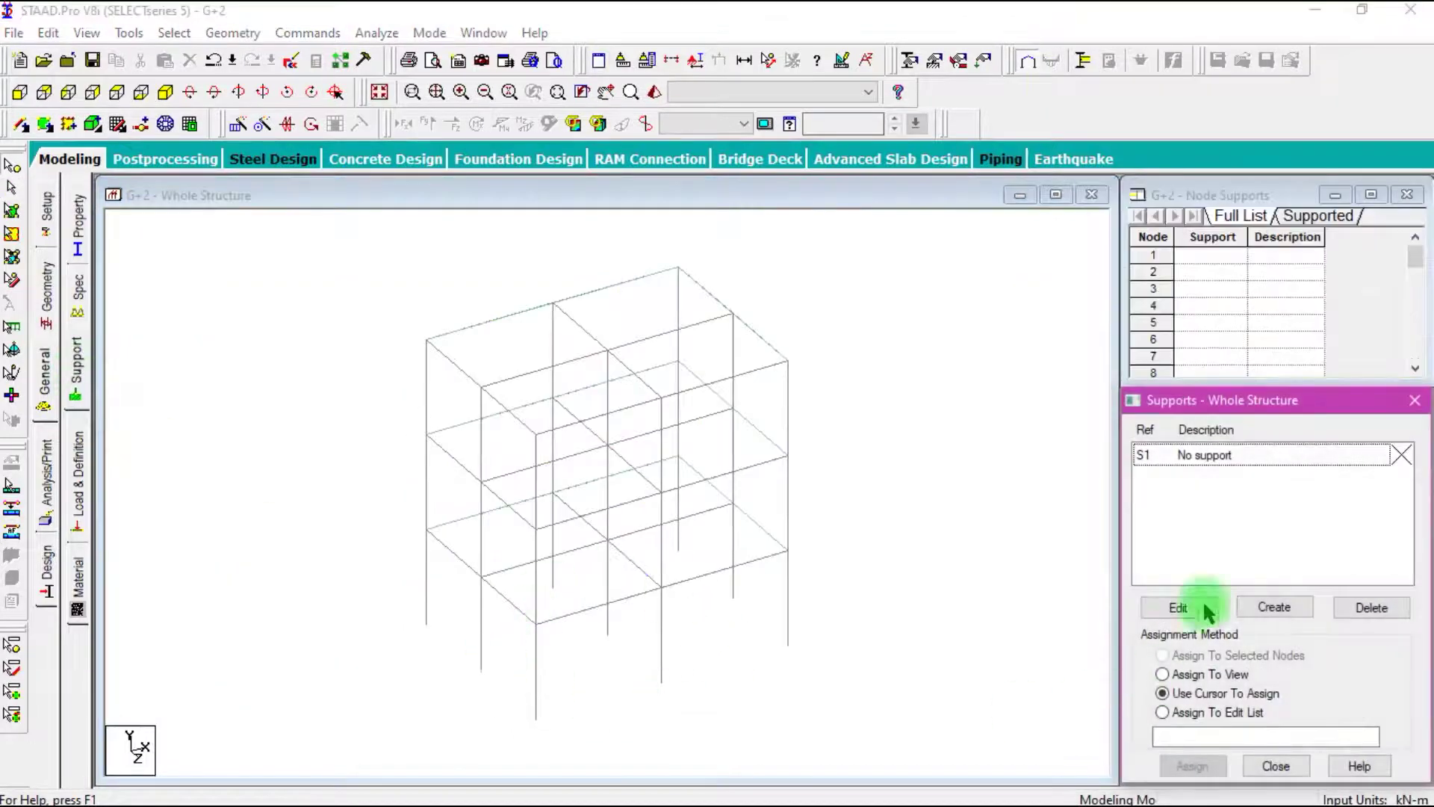
click(1274, 607)
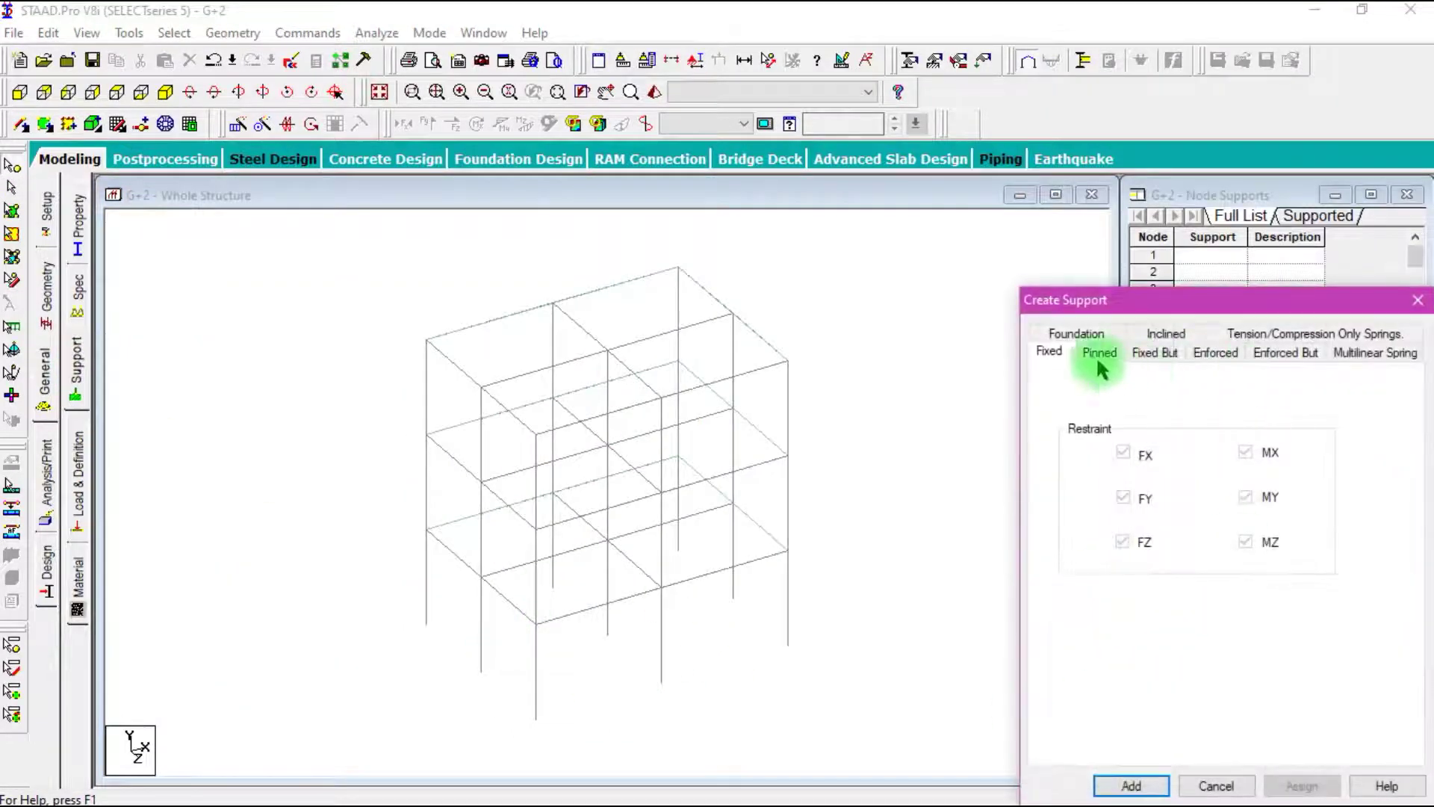
drag(1172, 305, 1175, 239)
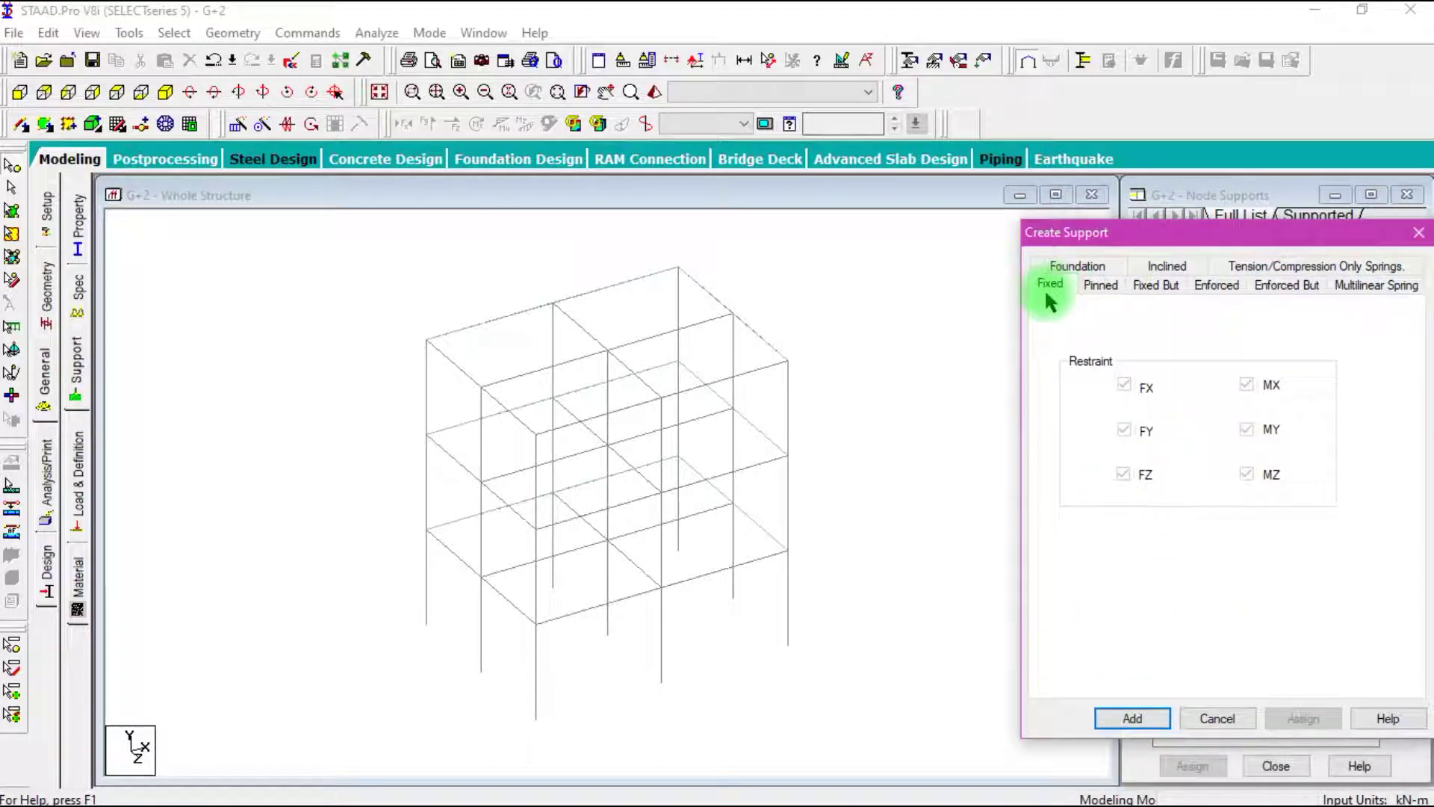
click(1132, 718)
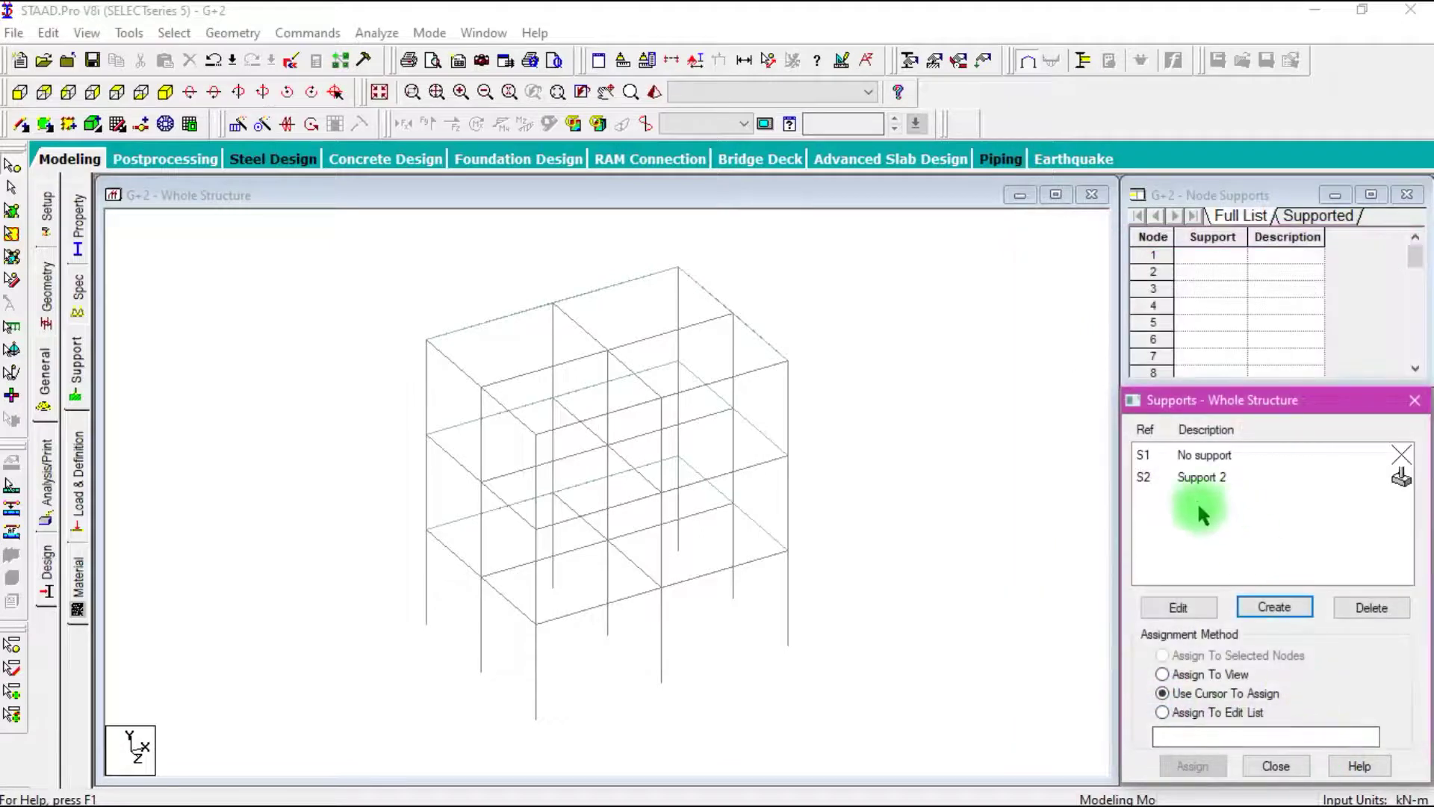
- Assign the fixed support Support 2 to the nine column base nodes individually
click(1202, 480)
click(1222, 758)
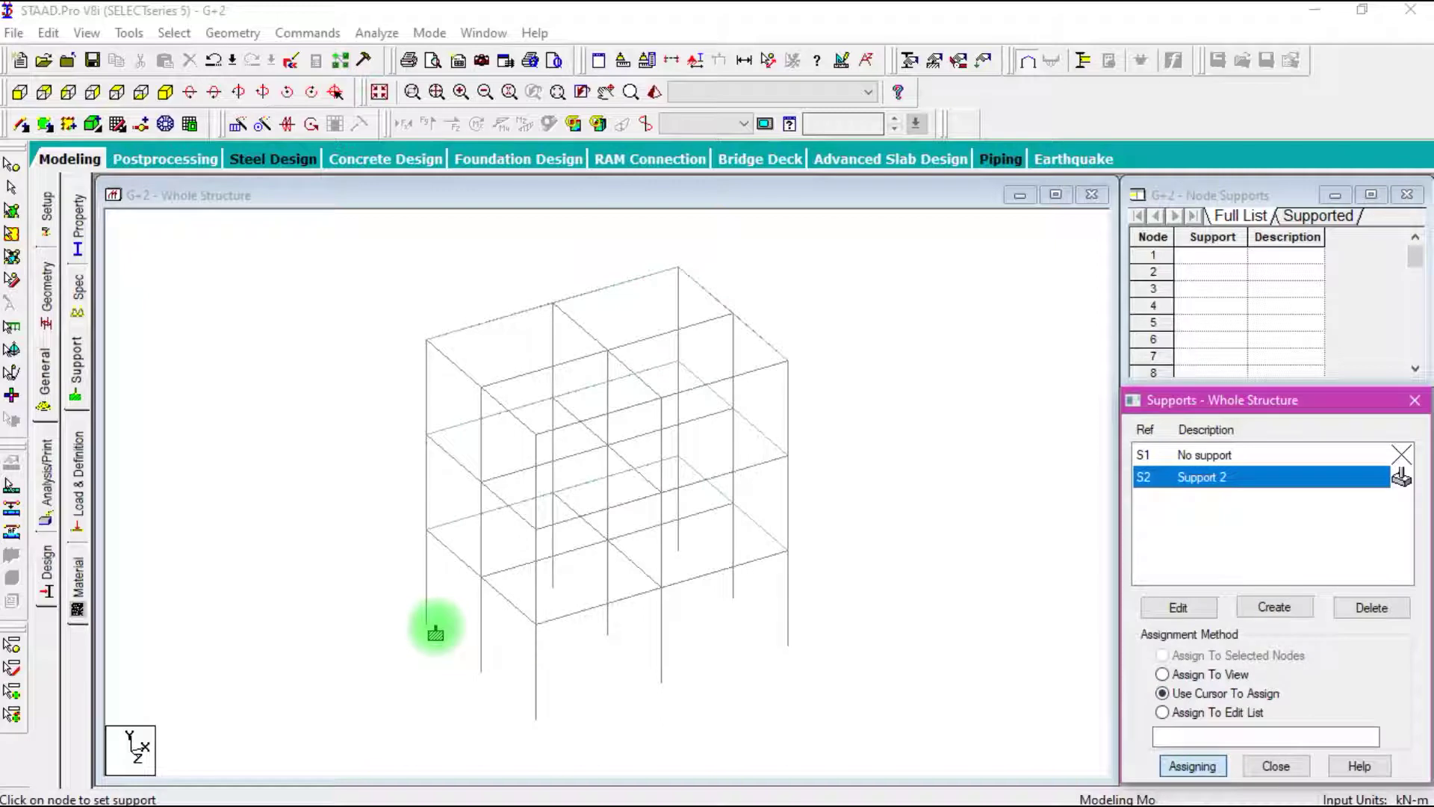
click(426, 629)
click(553, 594)
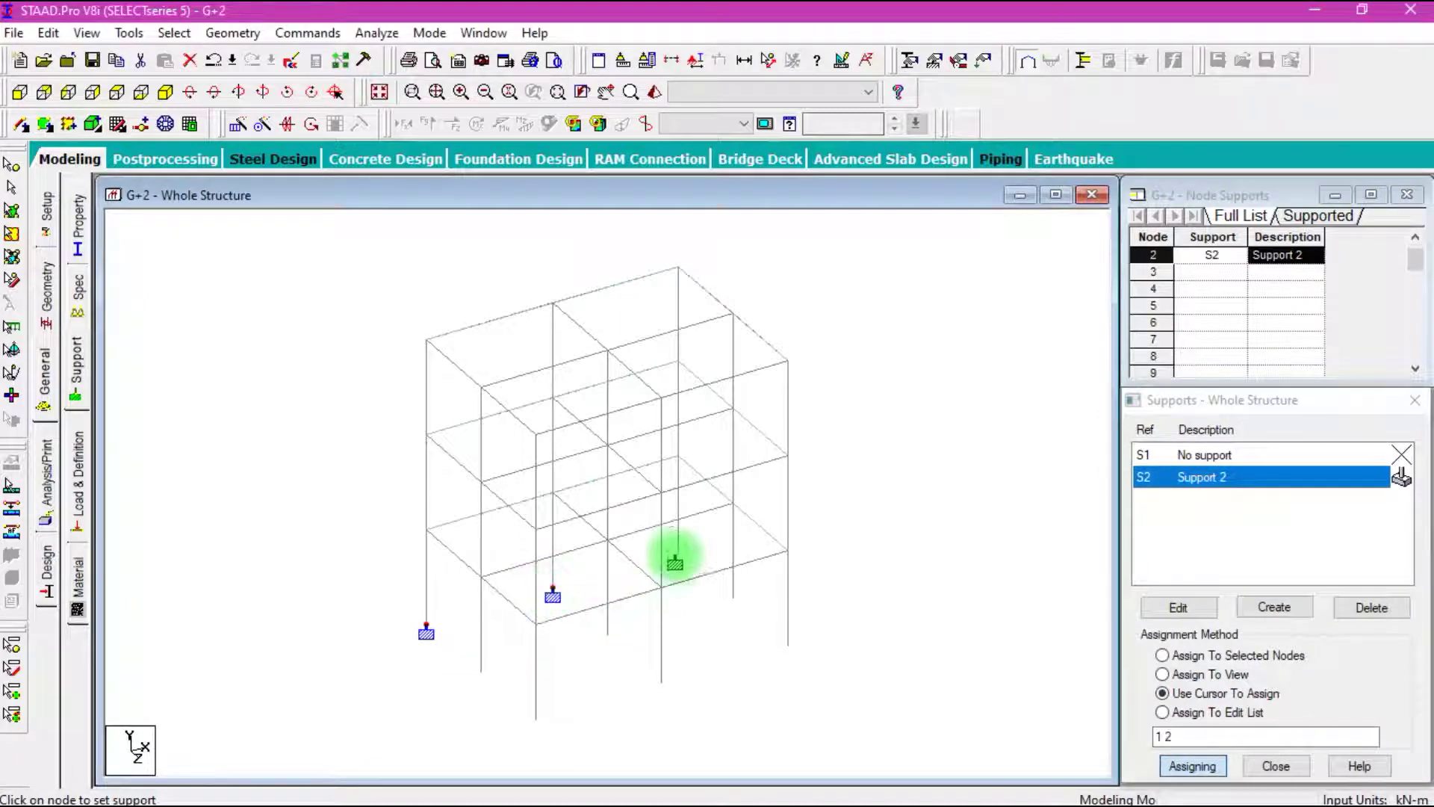
click(676, 555)
click(732, 602)
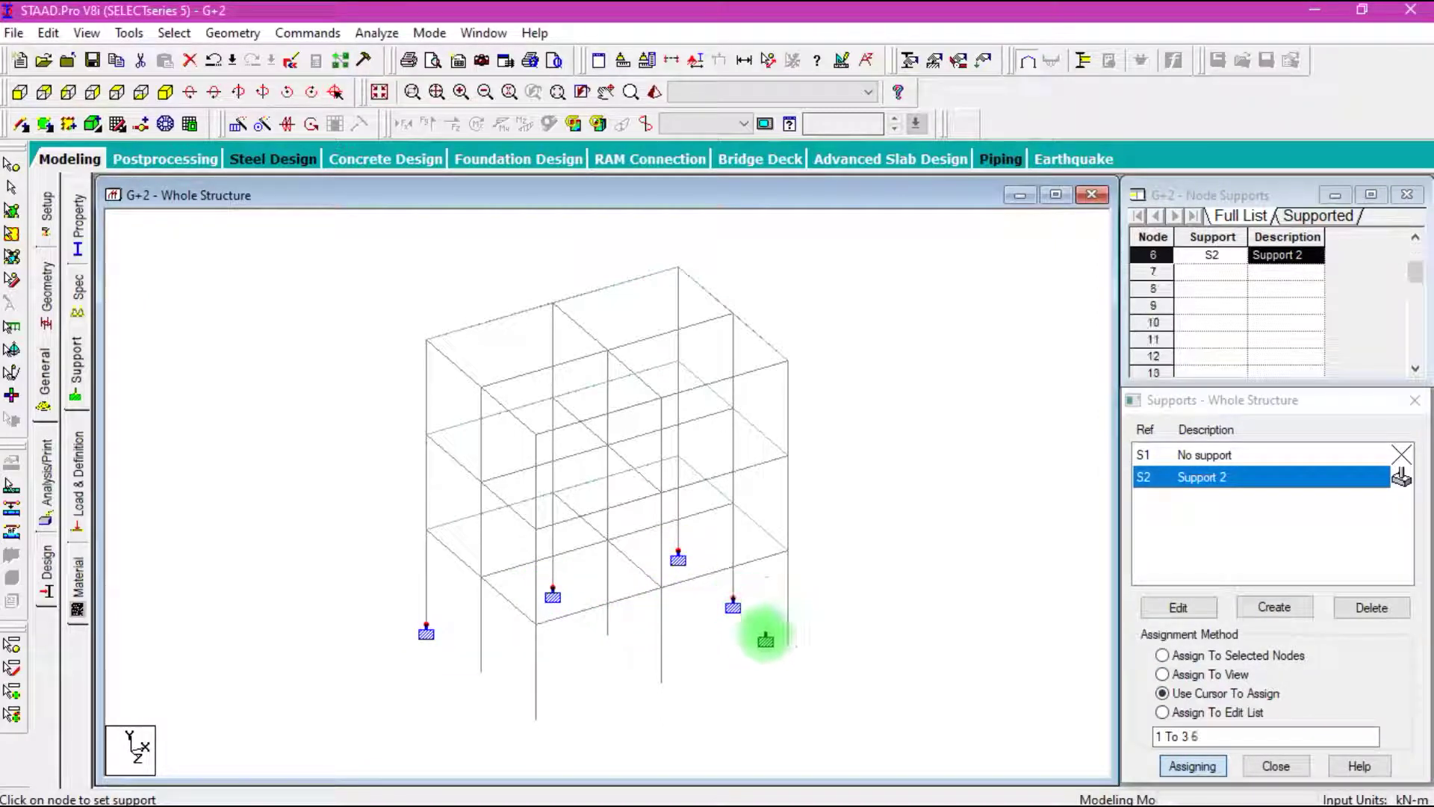
click(784, 646)
click(661, 685)
click(607, 639)
click(535, 722)
click(483, 672)
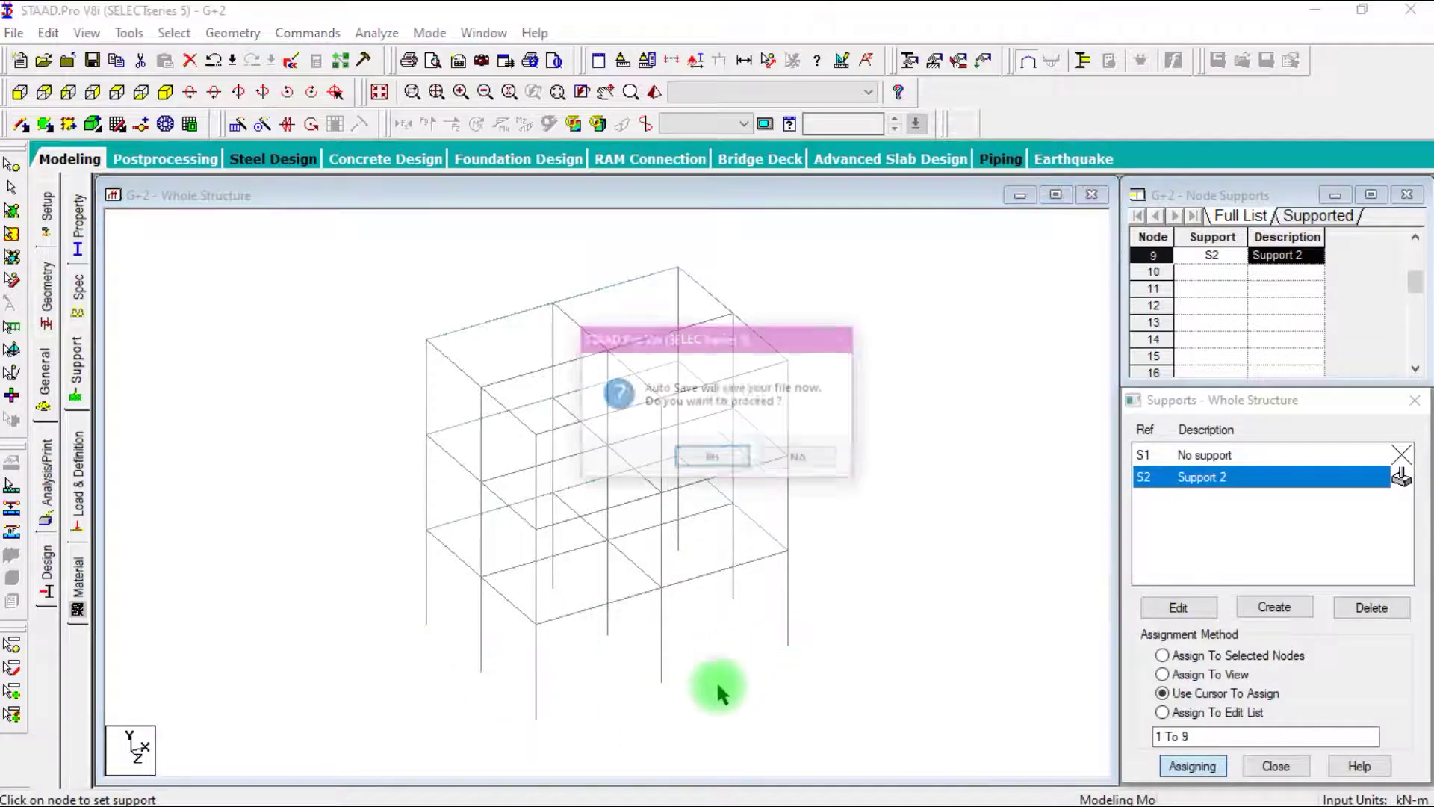
- Accept the auto-save of the modified structure and finish assigning supports
click(747, 459)
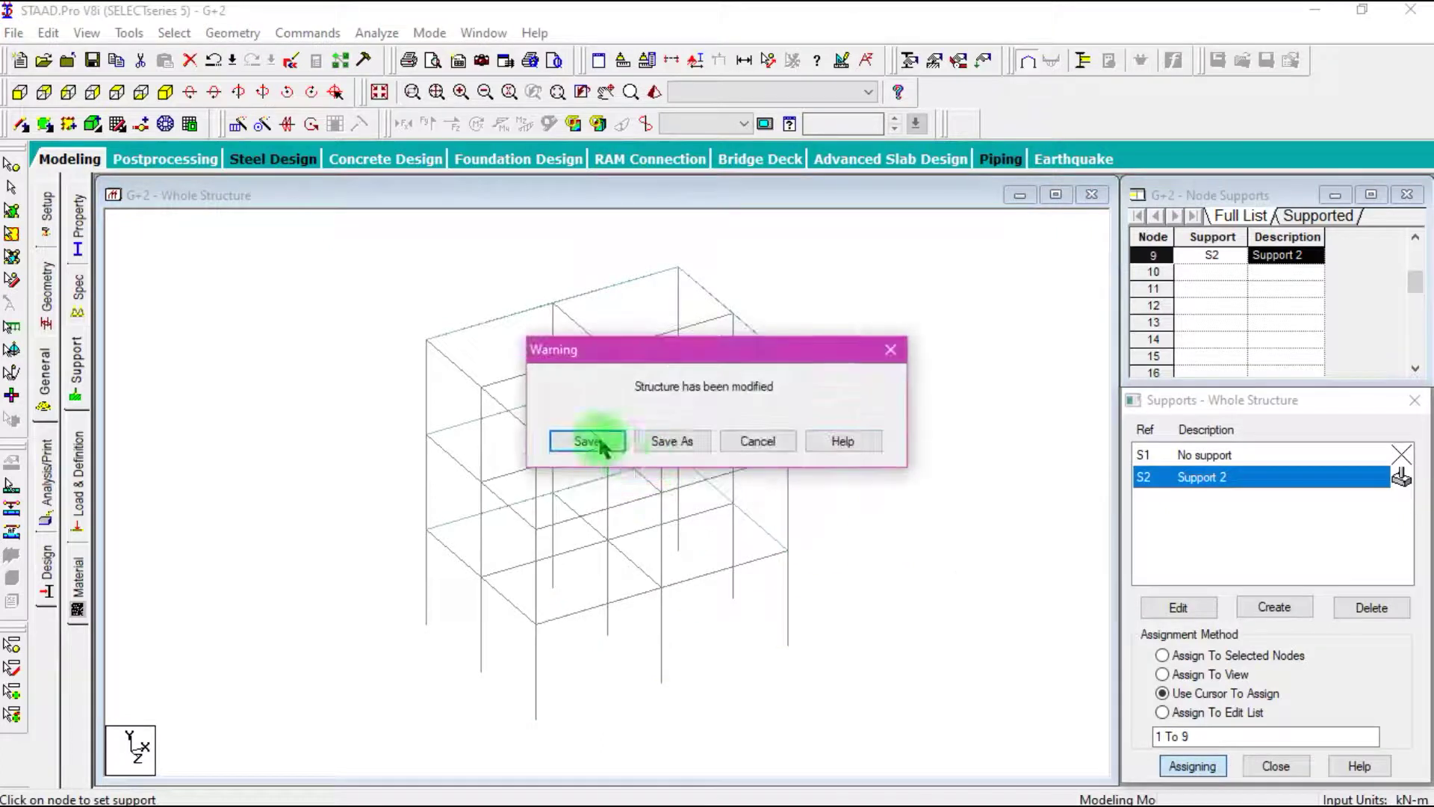
click(586, 439)
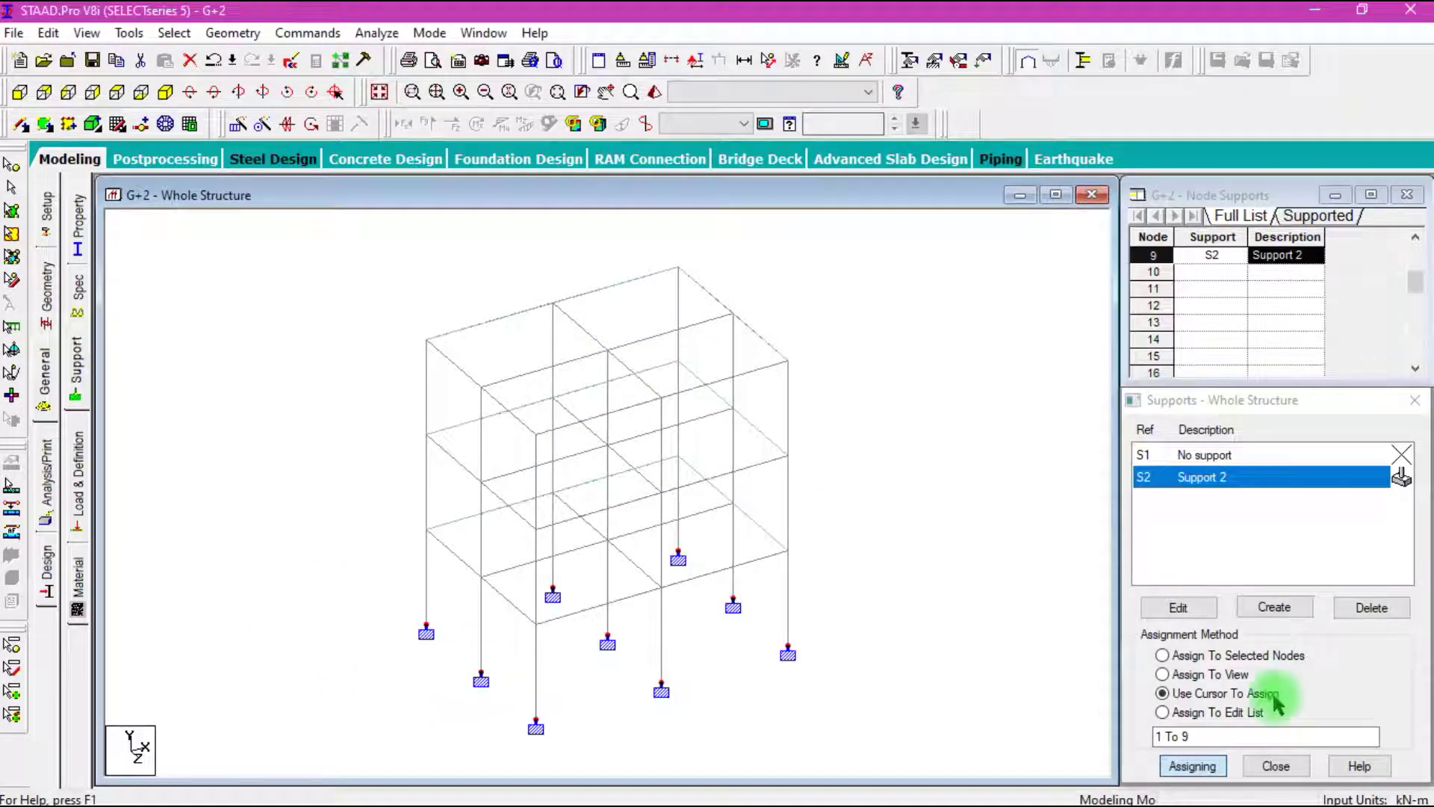
click(1192, 765)
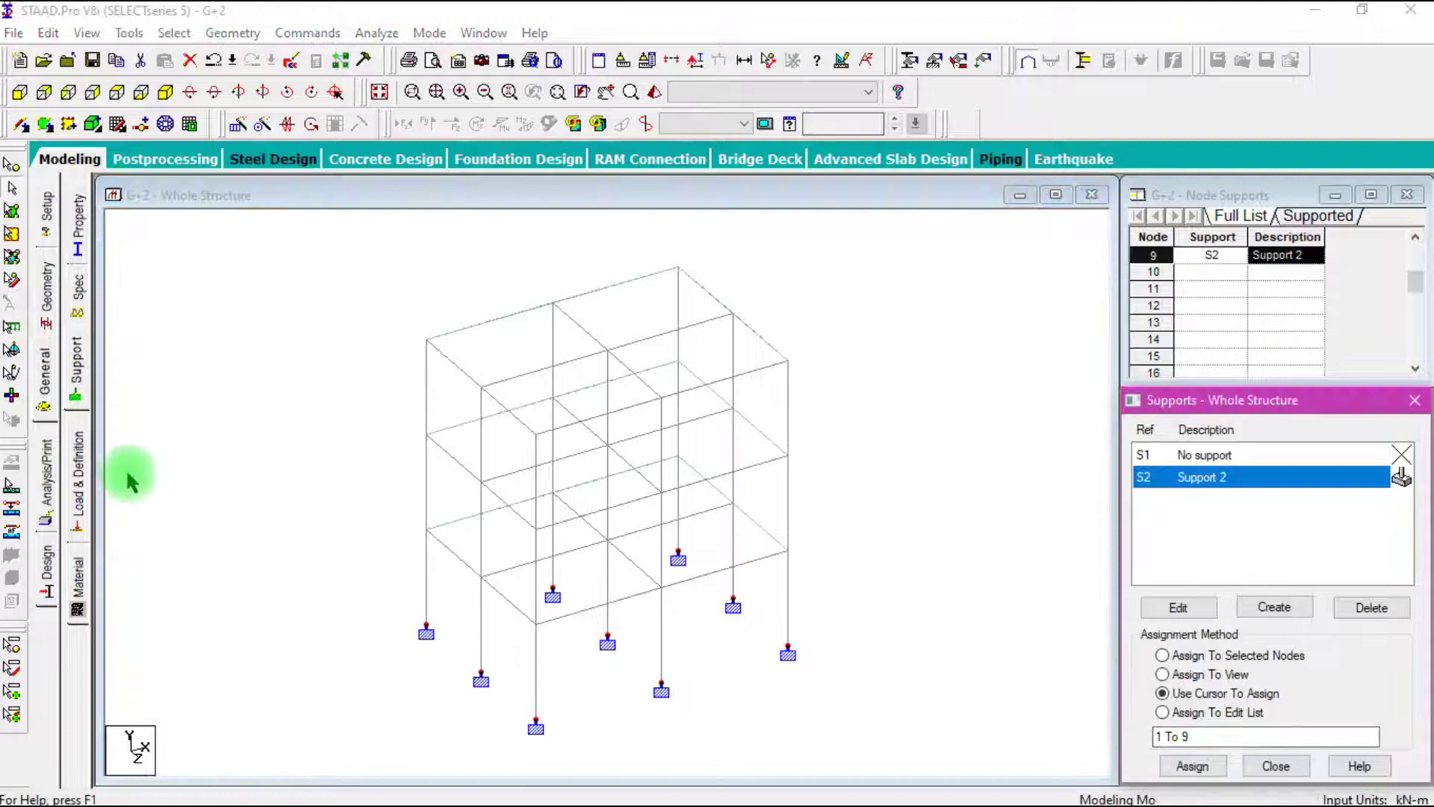
- Add primary load case 1 with loading type Dead and the title DL
click(77, 478)
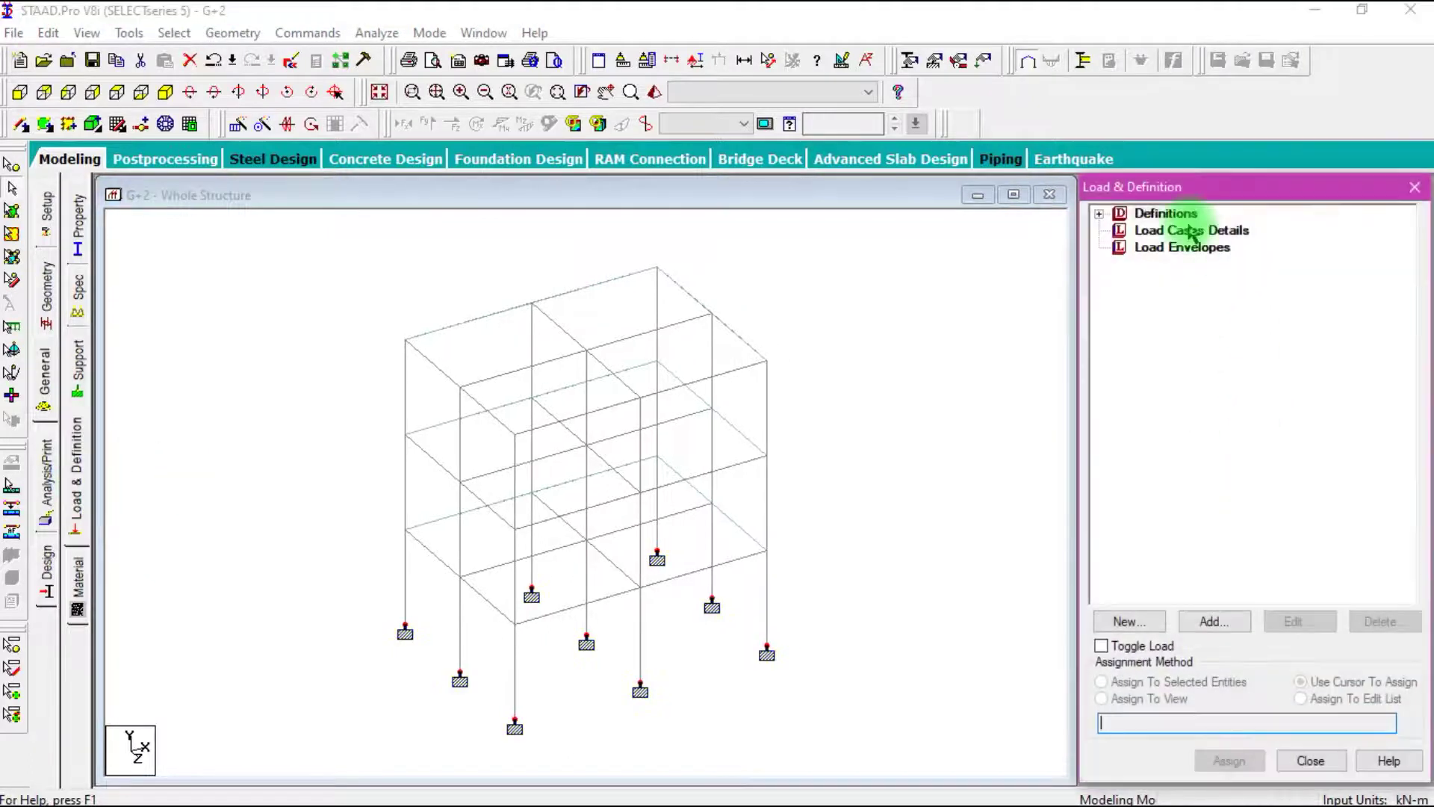
click(1228, 627)
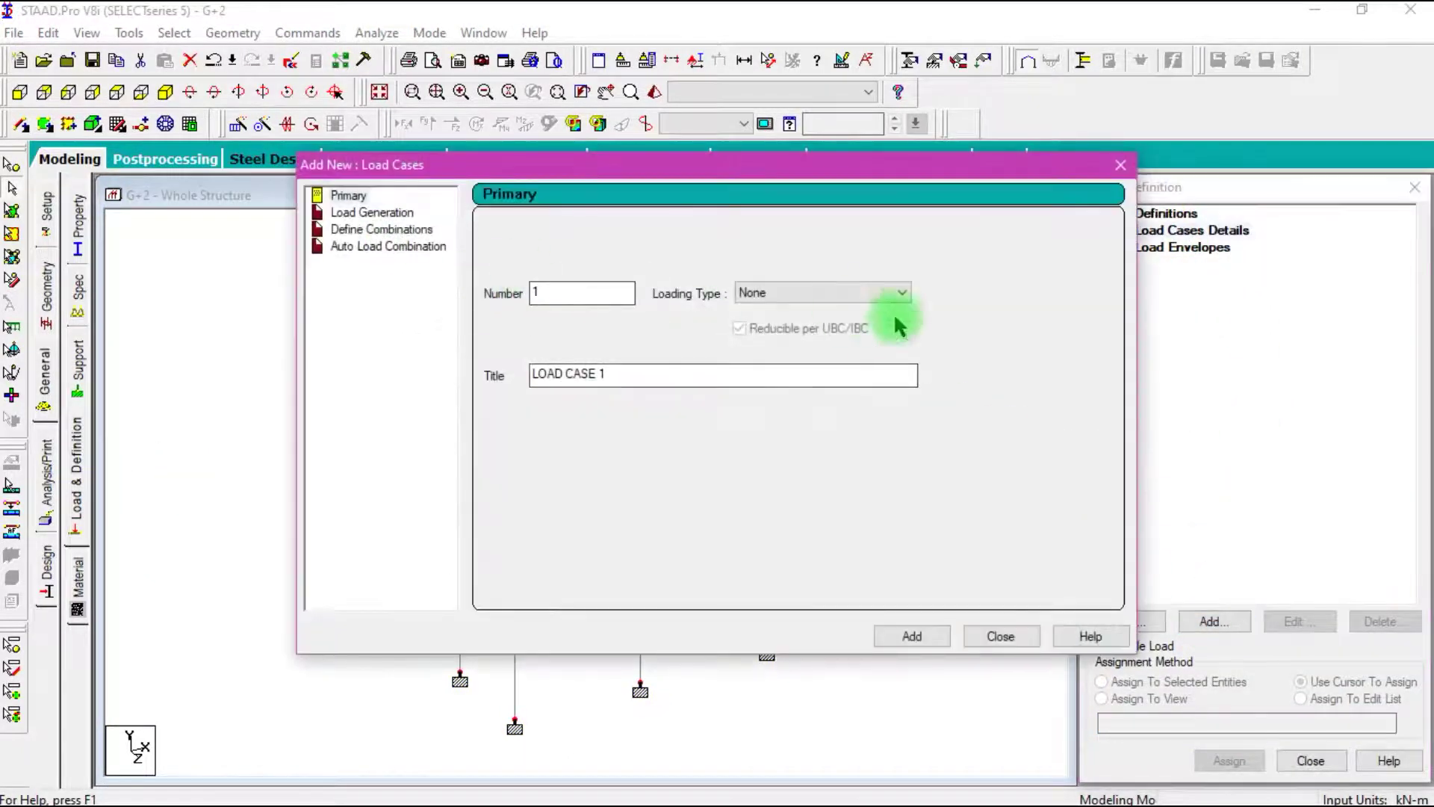
click(788, 299)
scroll(822, 336, up, 3)
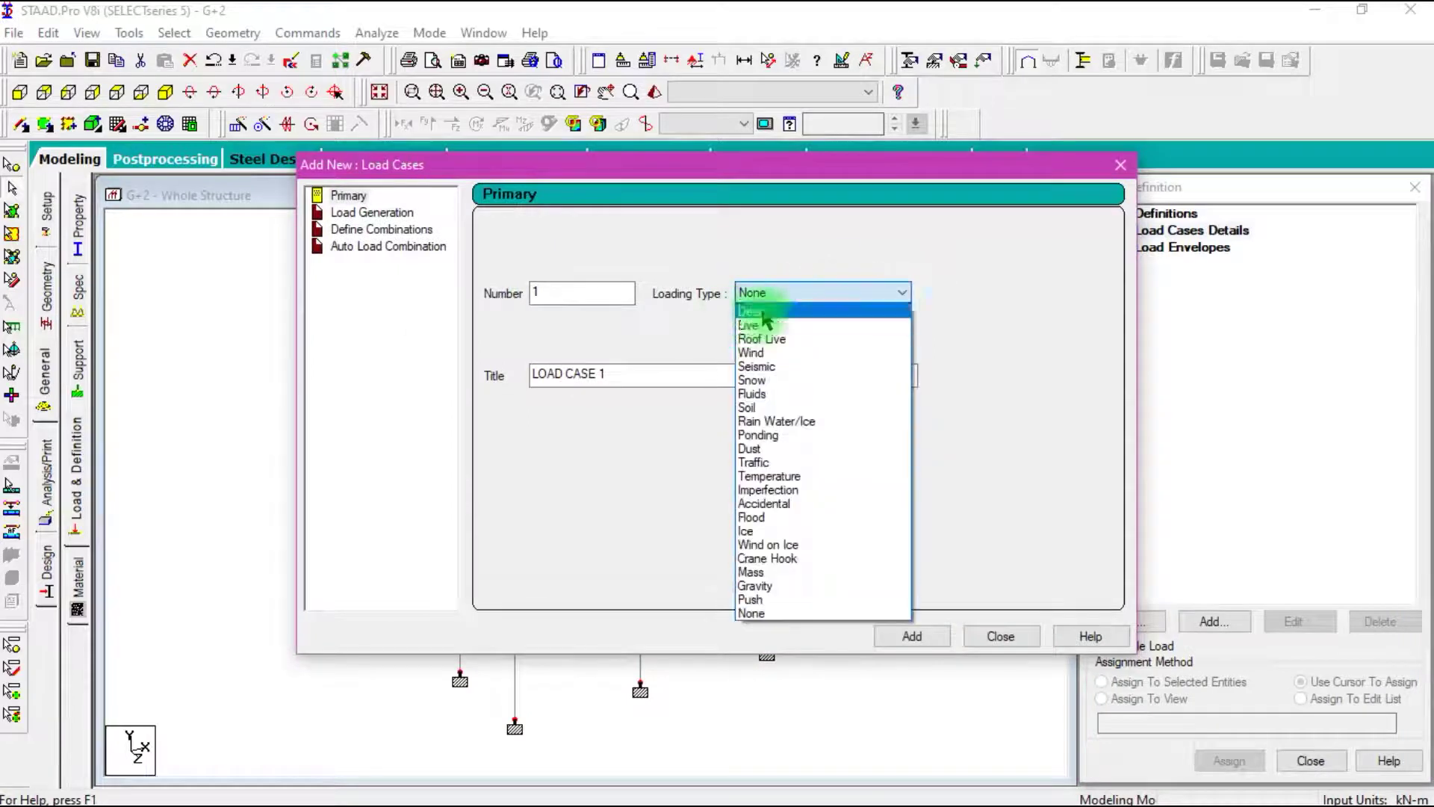
click(755, 314)
drag(640, 373, 493, 377)
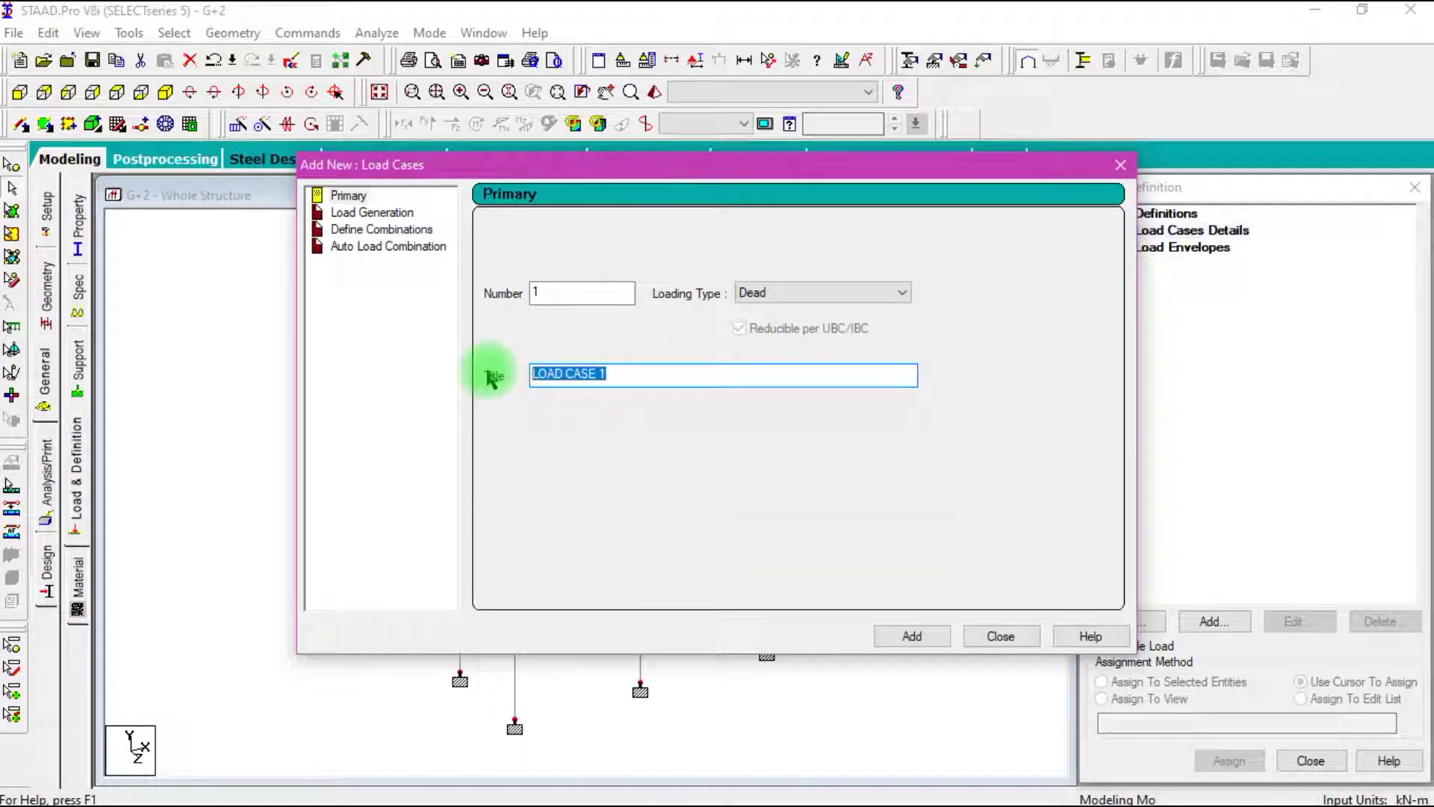
text(DL)
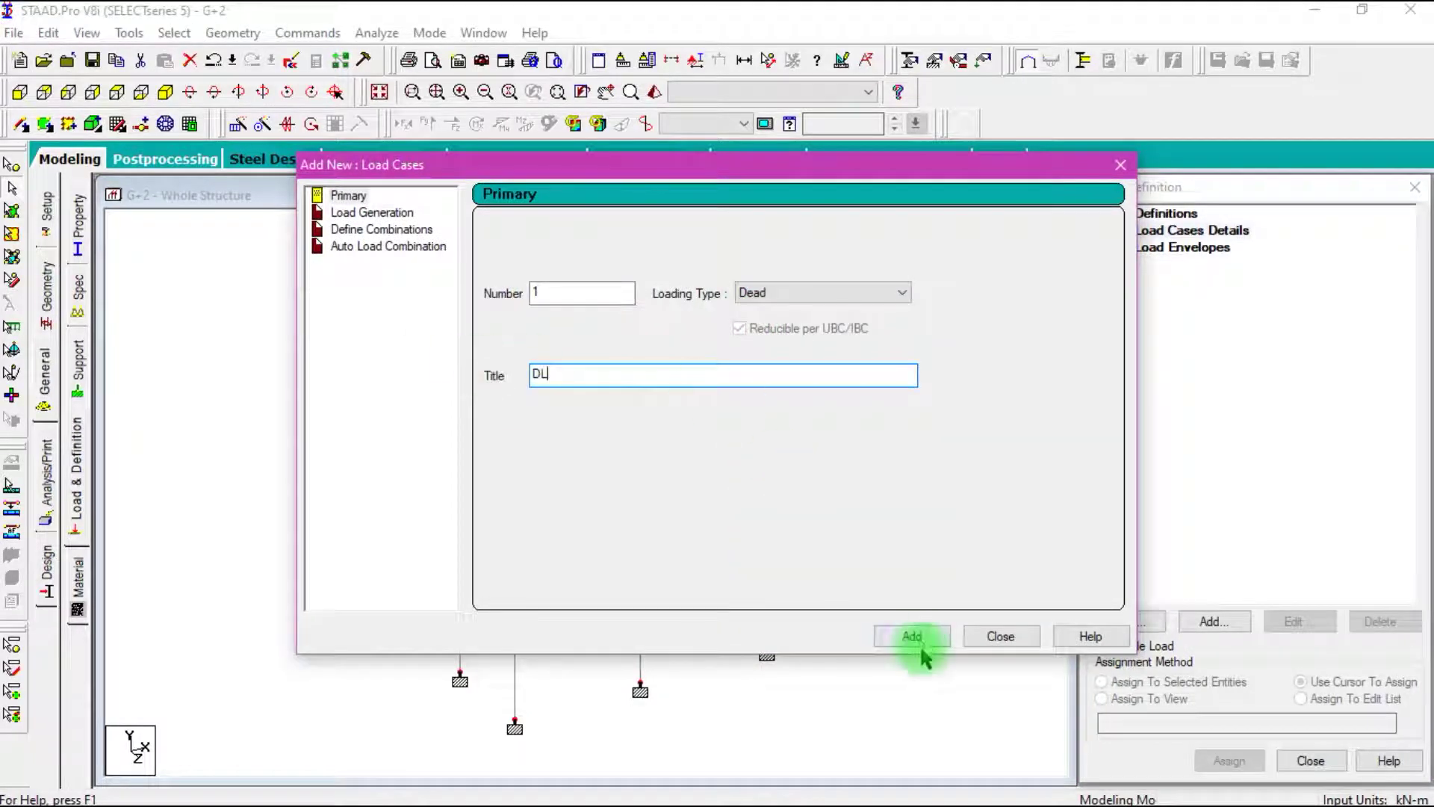
click(913, 636)
- Add primary load case 2 with loading type Live and the title LL
click(822, 293)
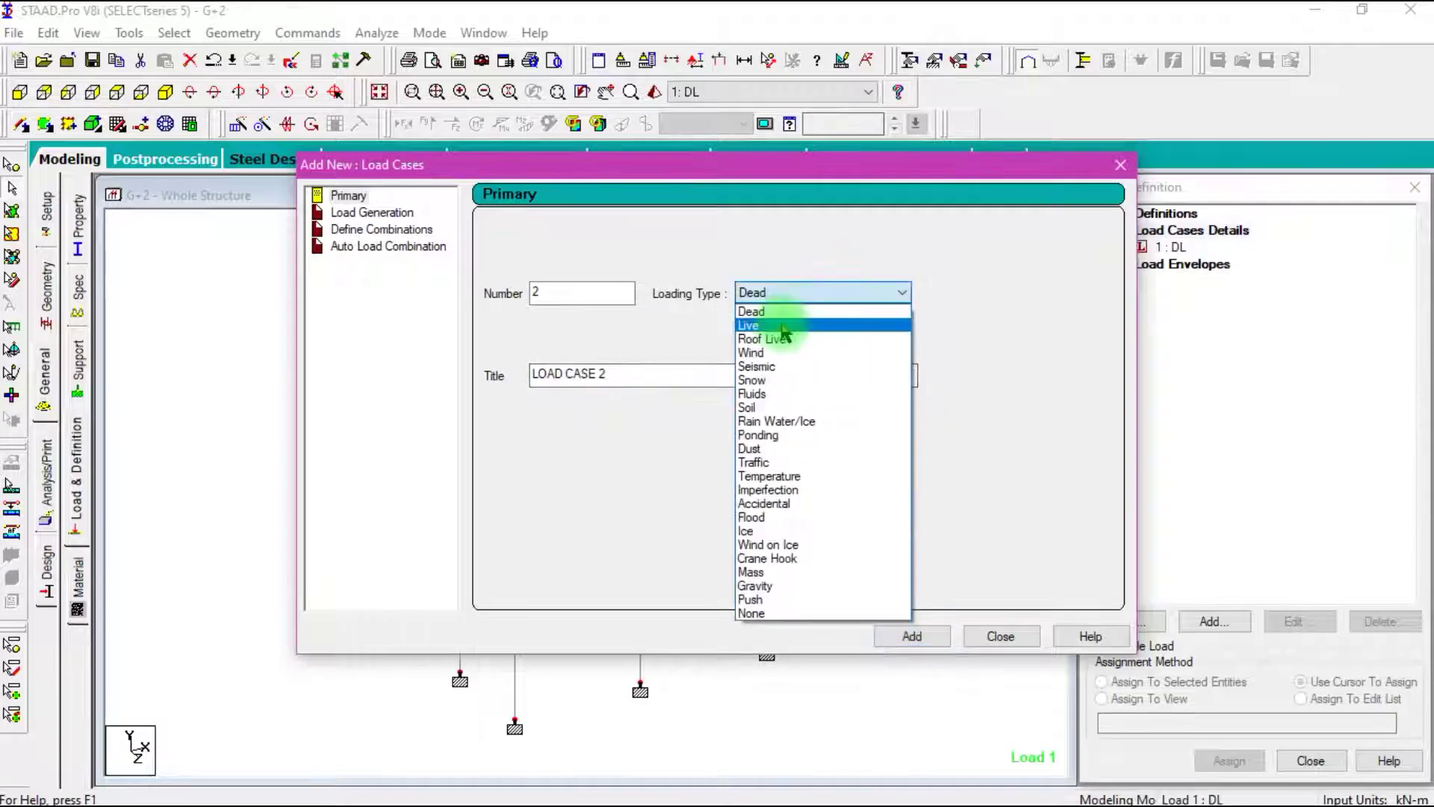
click(776, 328)
drag(631, 369, 481, 378)
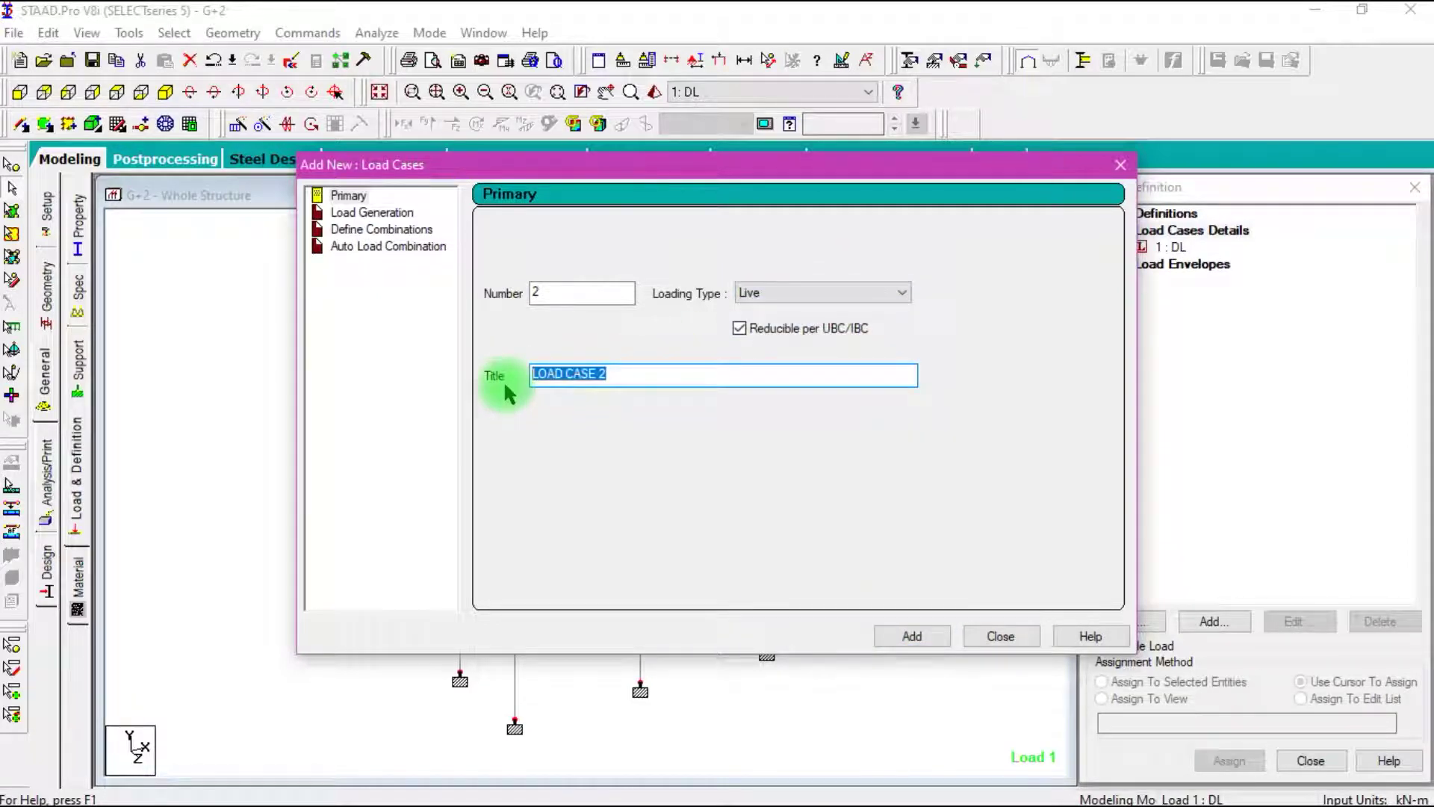
text(LL)
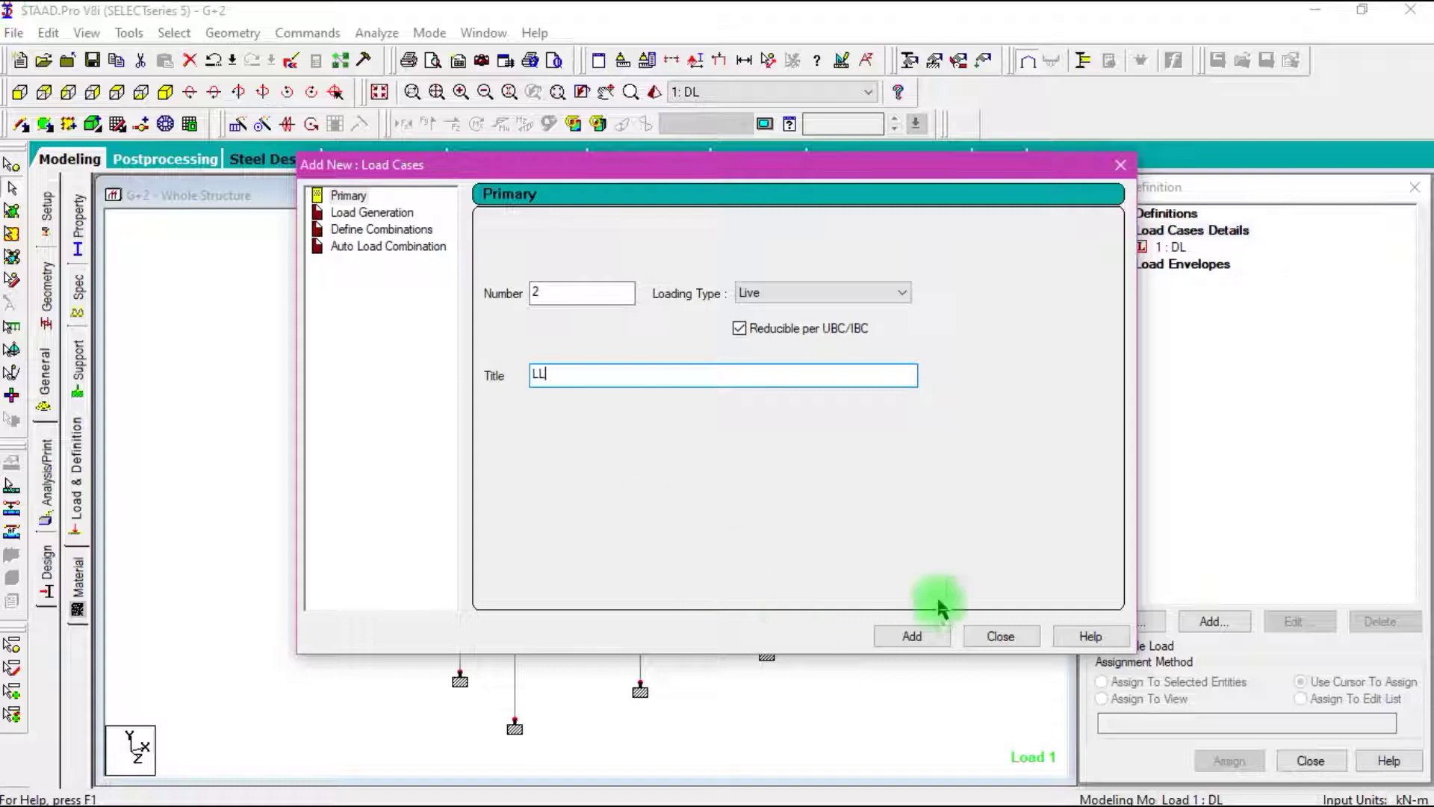
click(926, 637)
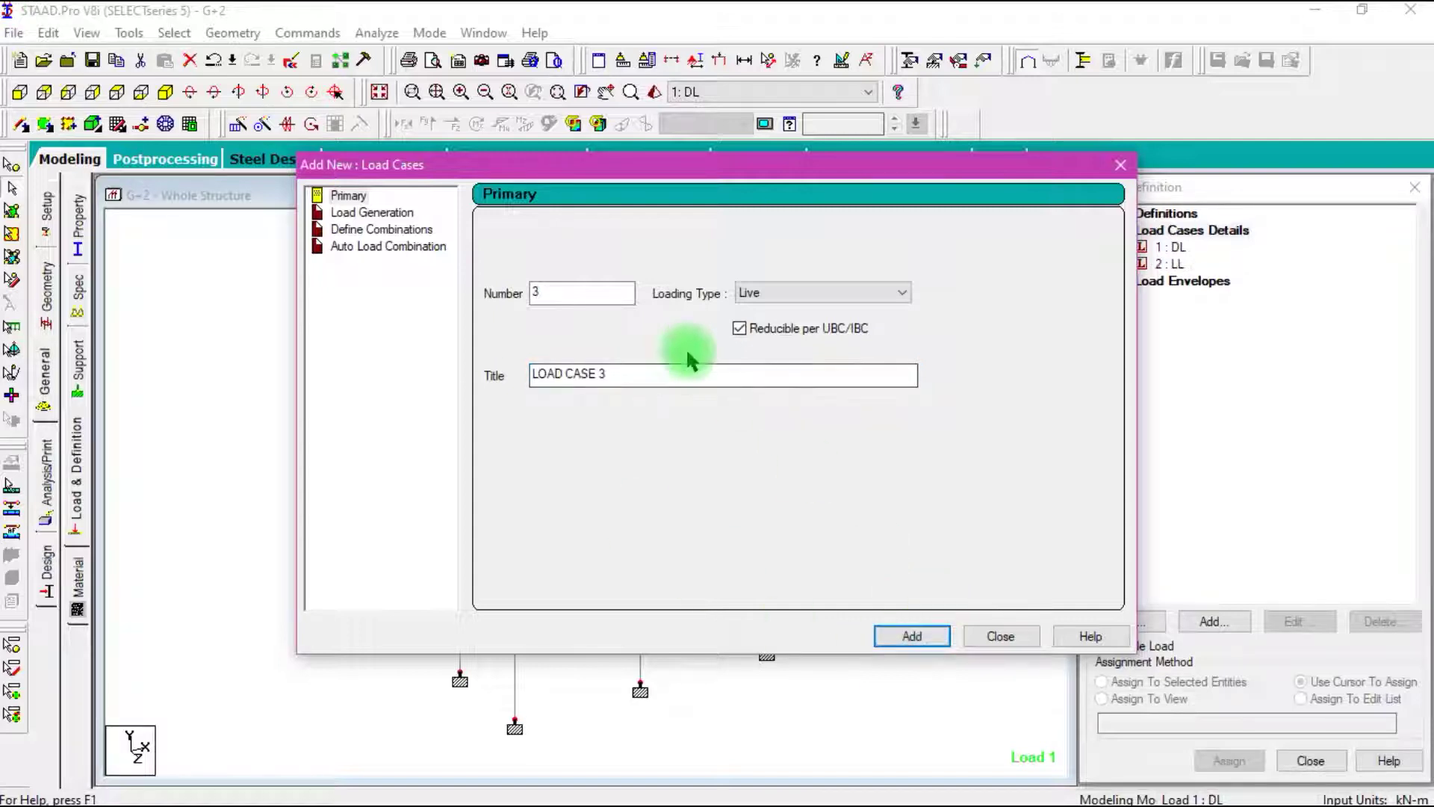
- Generate Indian Code load combinations for Genral_Structures, keep only the 1.50 factor on load 1, and add it to the load cases
click(389, 249)
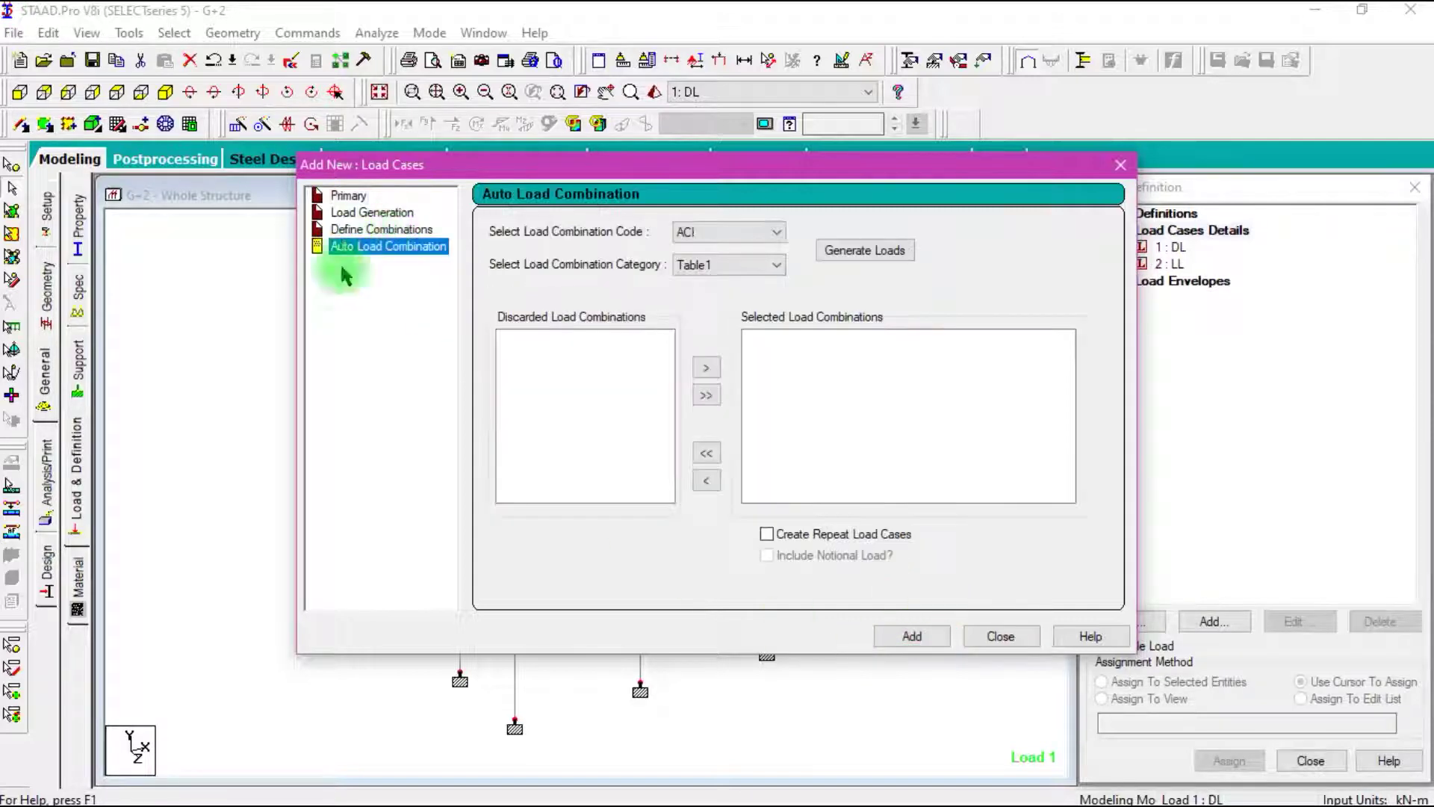
click(731, 245)
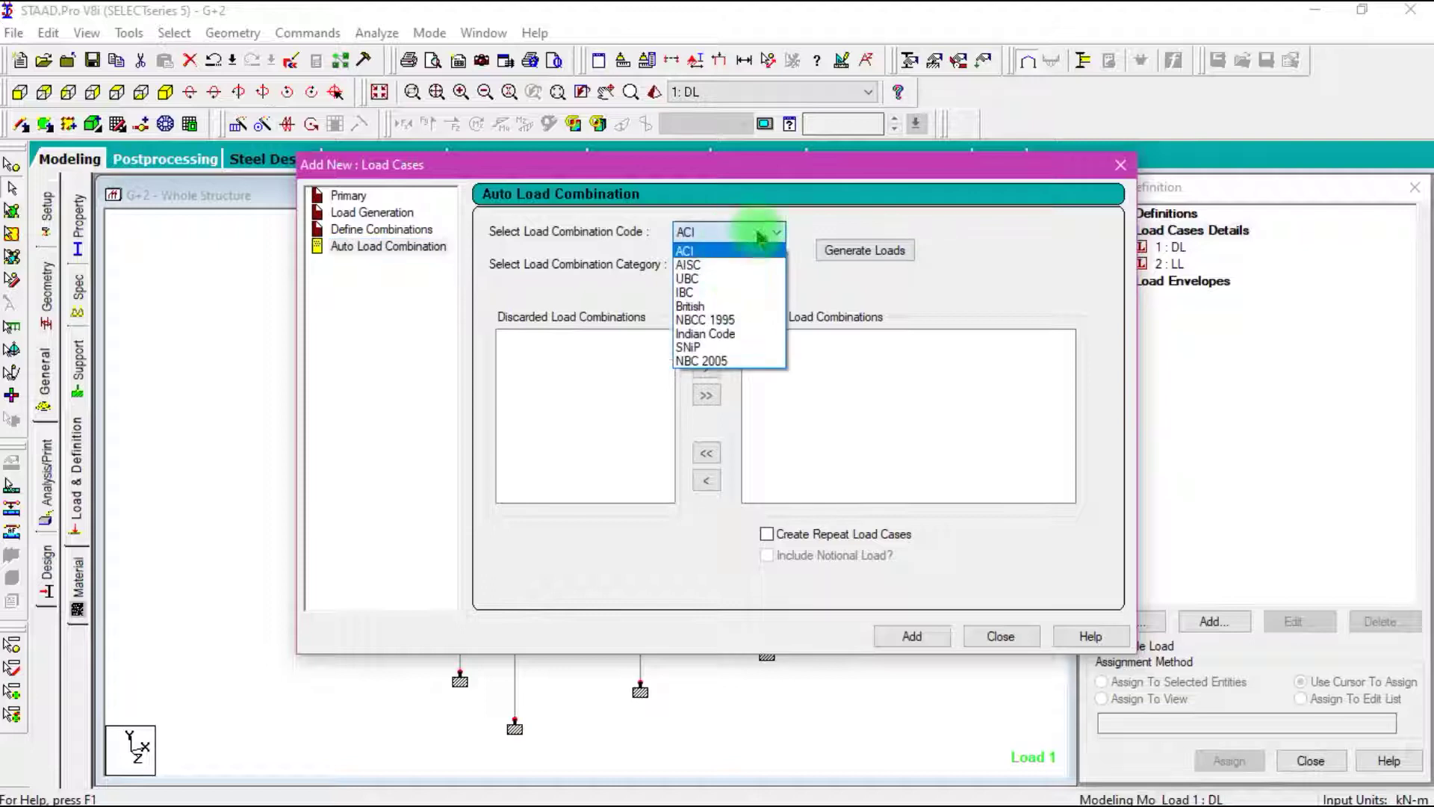
click(727, 334)
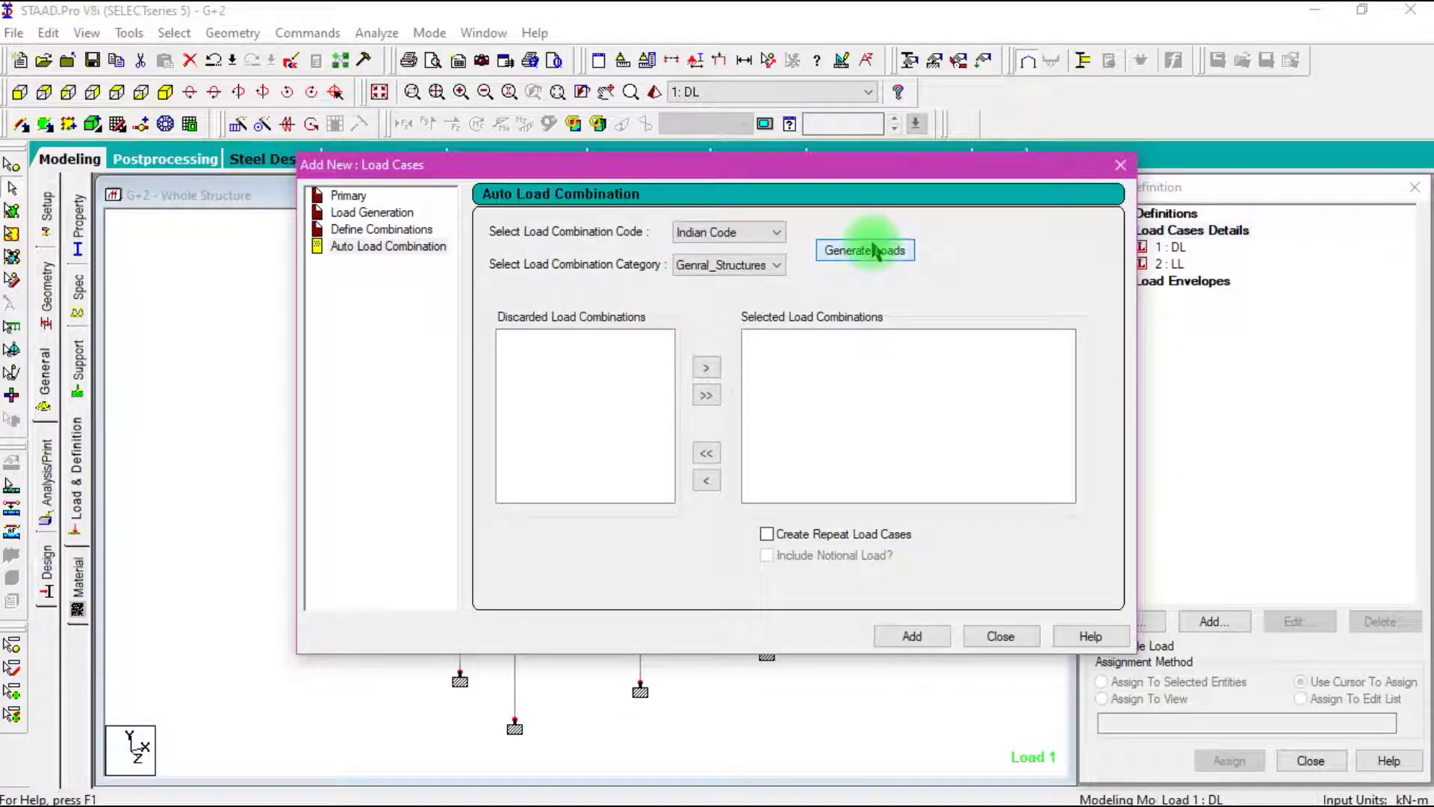
click(864, 250)
click(705, 452)
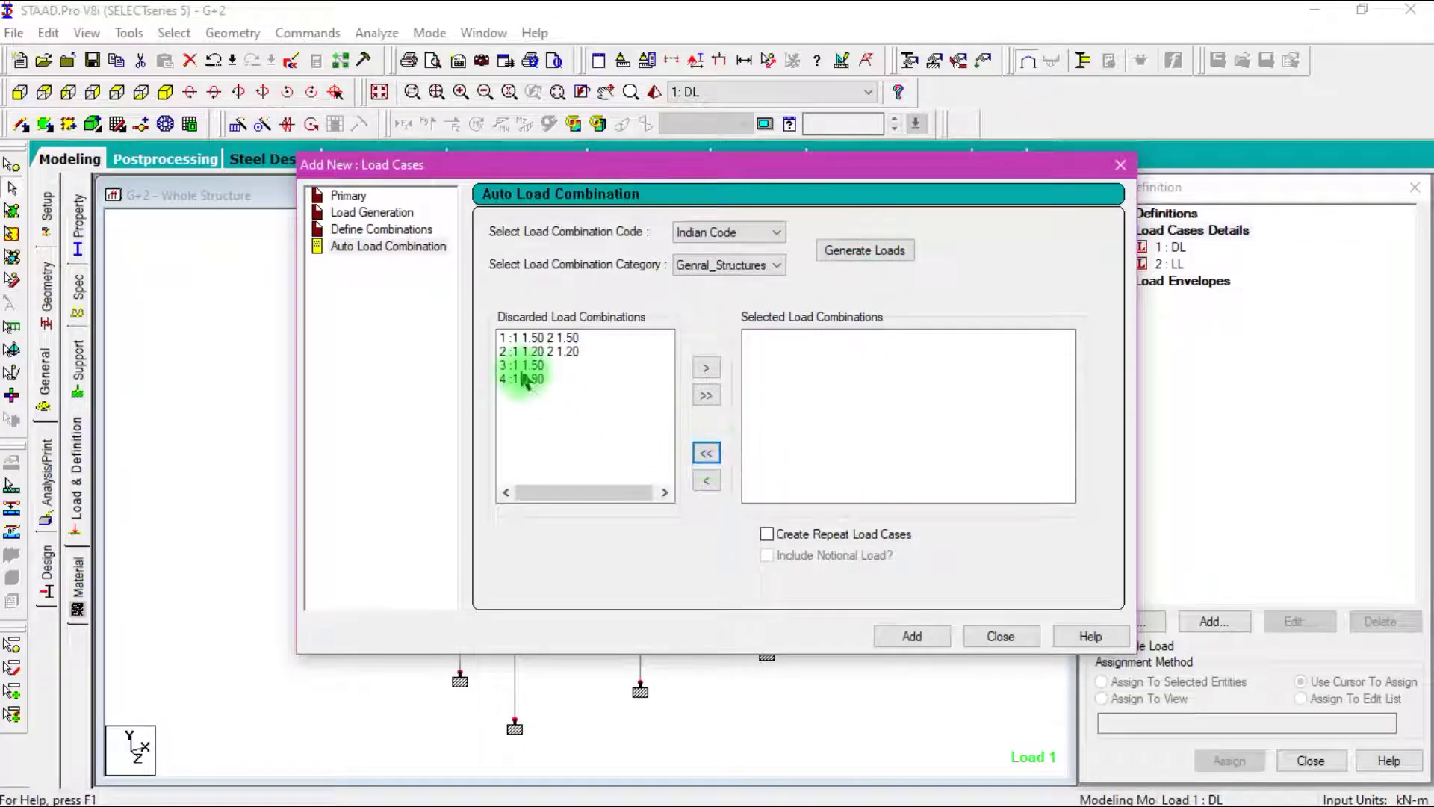
click(522, 366)
click(705, 374)
click(902, 636)
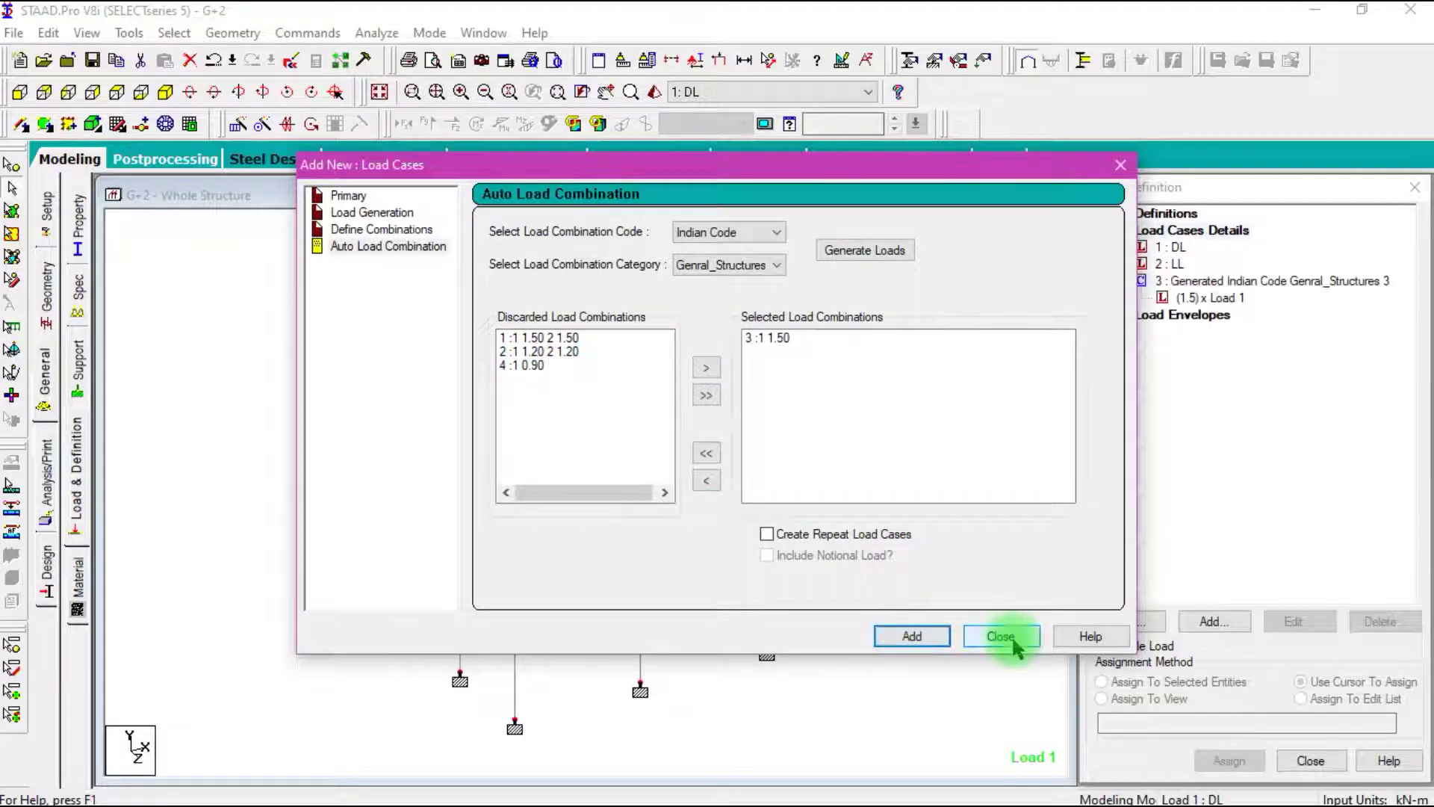
click(1000, 636)
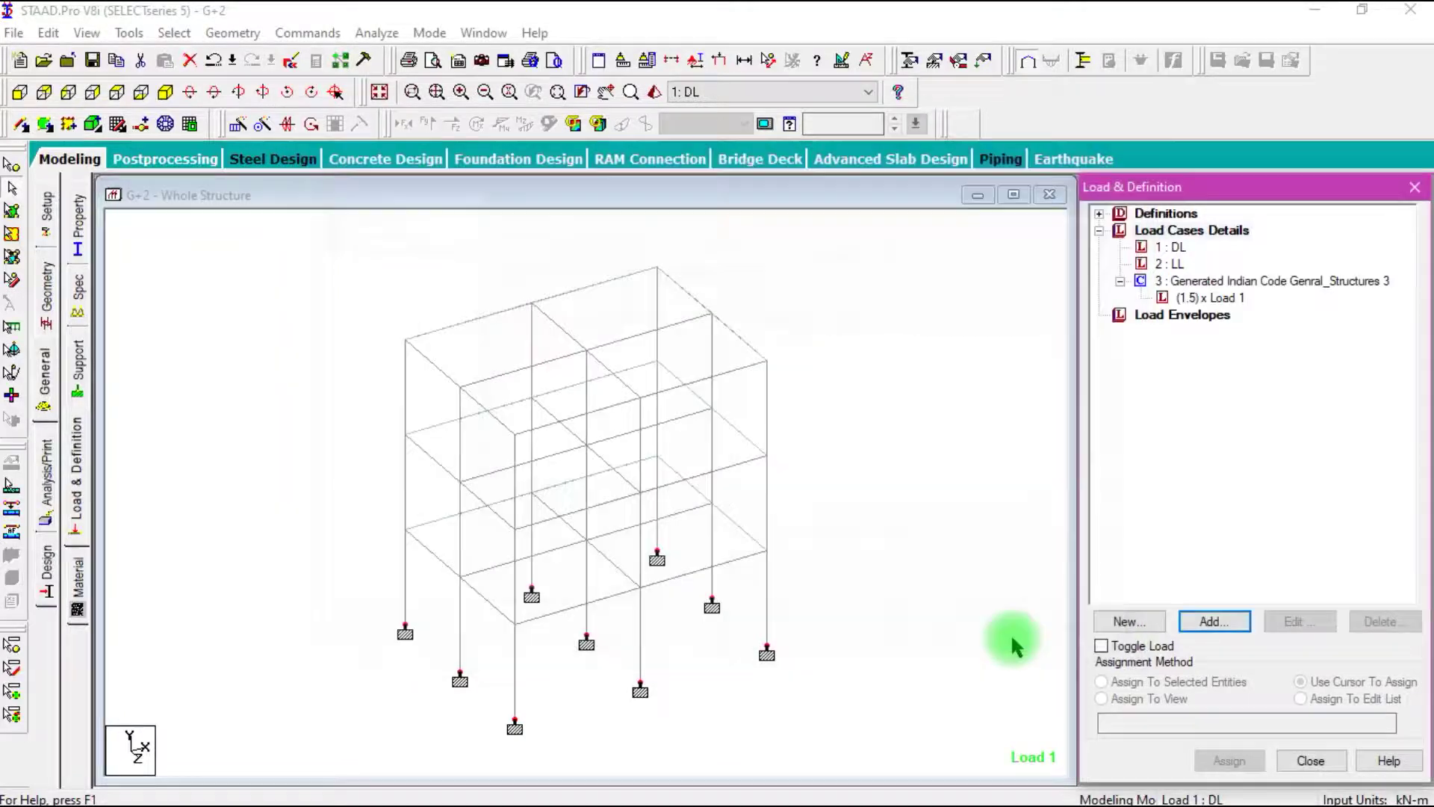
- Add a selfweight load in the Y direction with factor -1 to the DL load case
click(1180, 248)
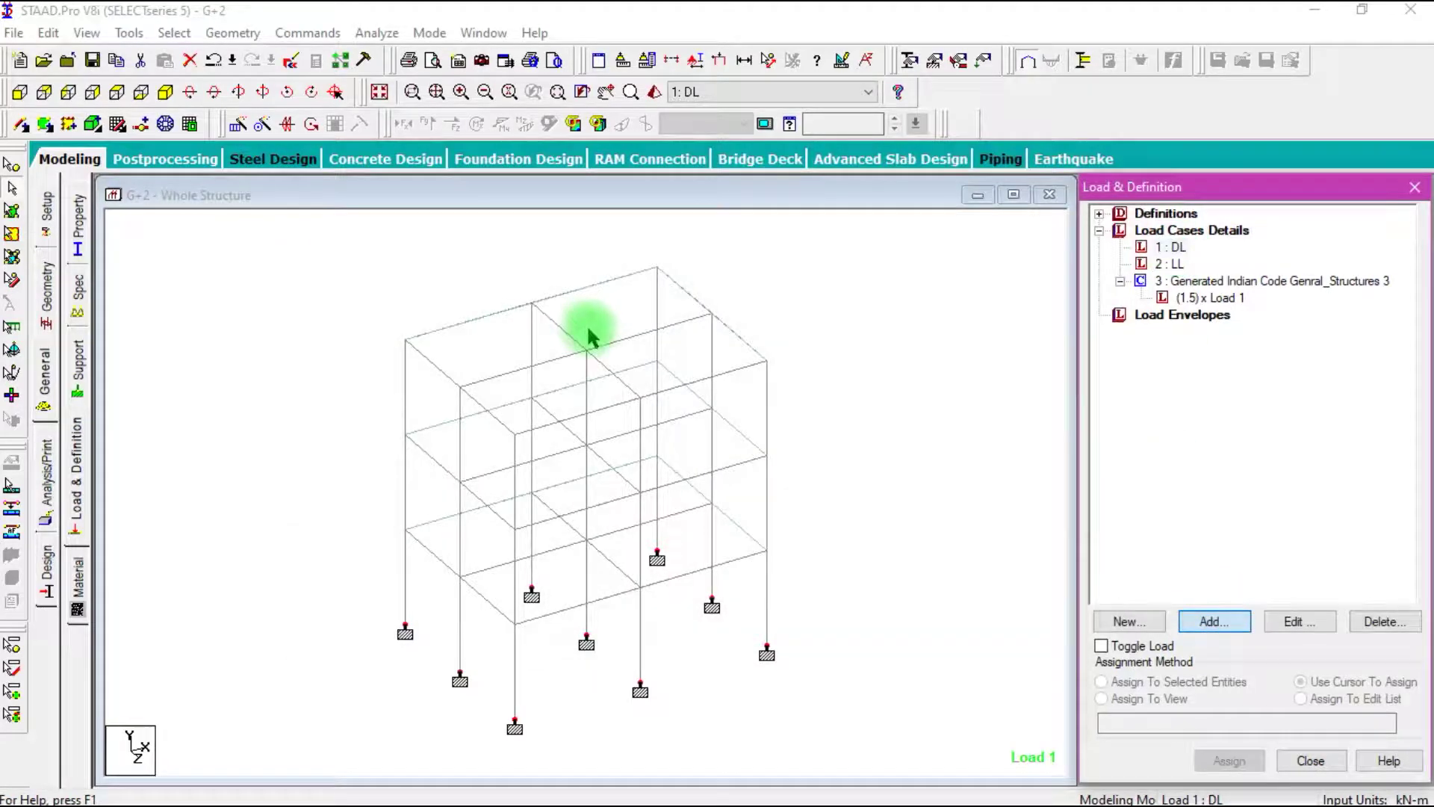
key(Return)
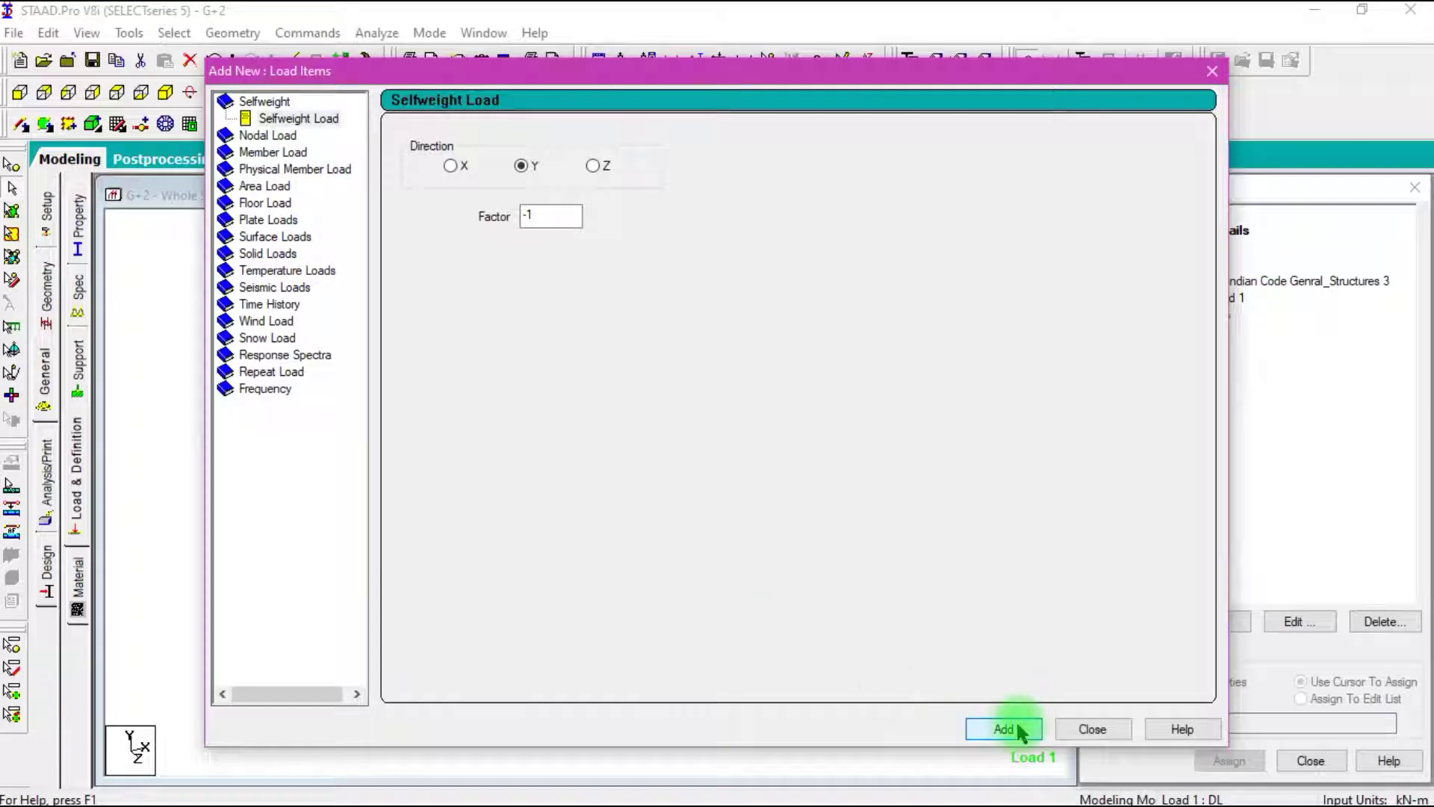
click(1020, 730)
click(1090, 729)
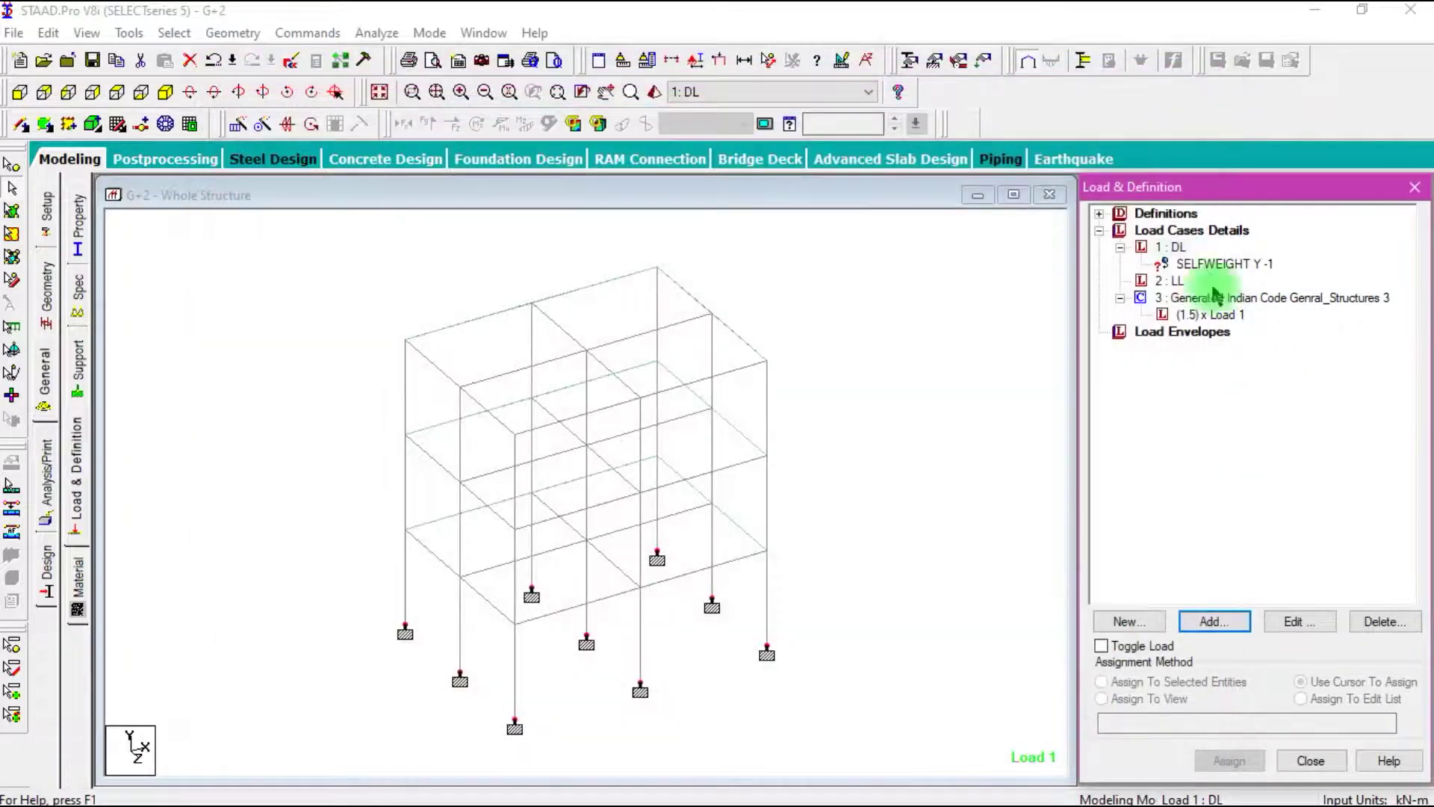
- Add a uniform member force of 13 kN/m in the GY direction to the DL load case
click(1171, 248)
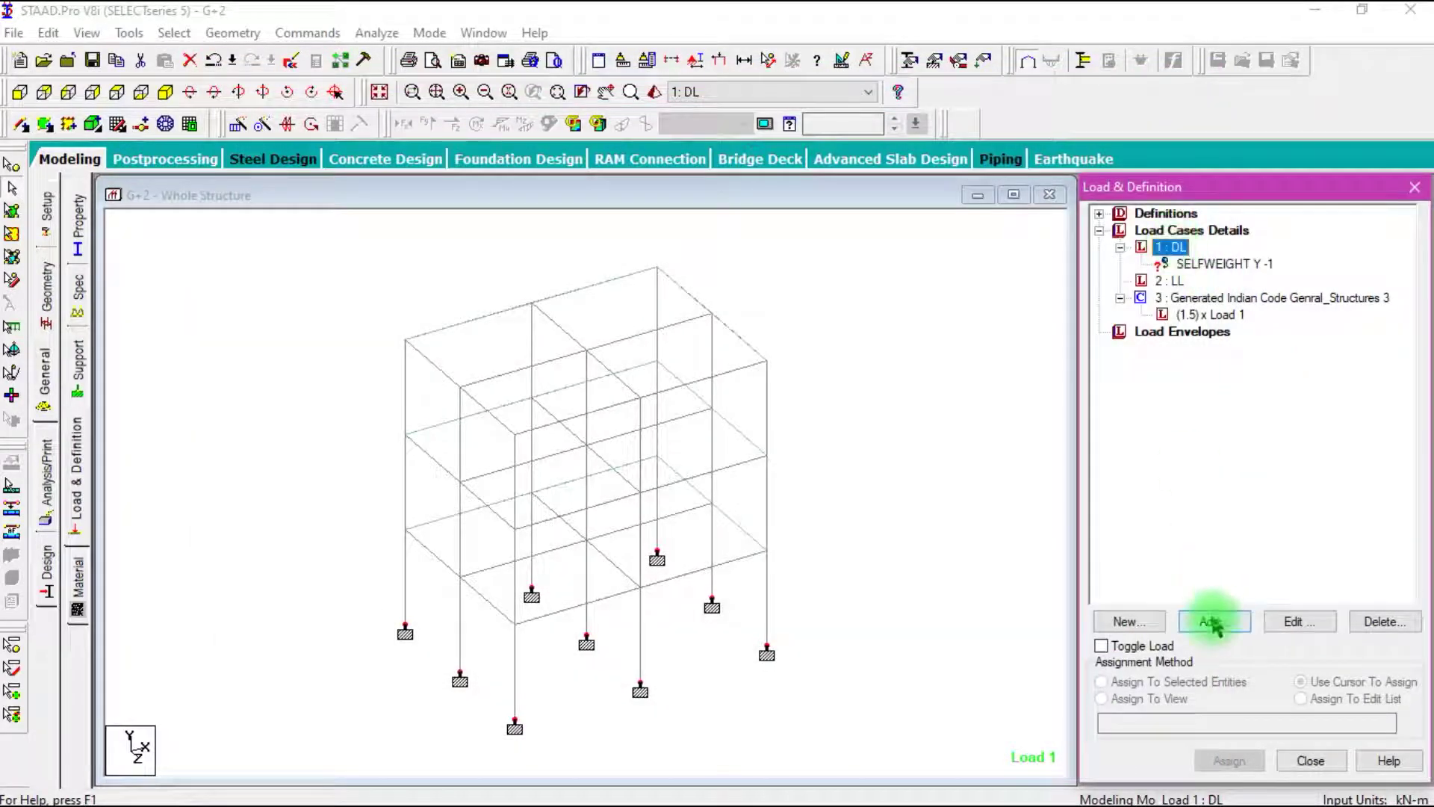
click(1210, 620)
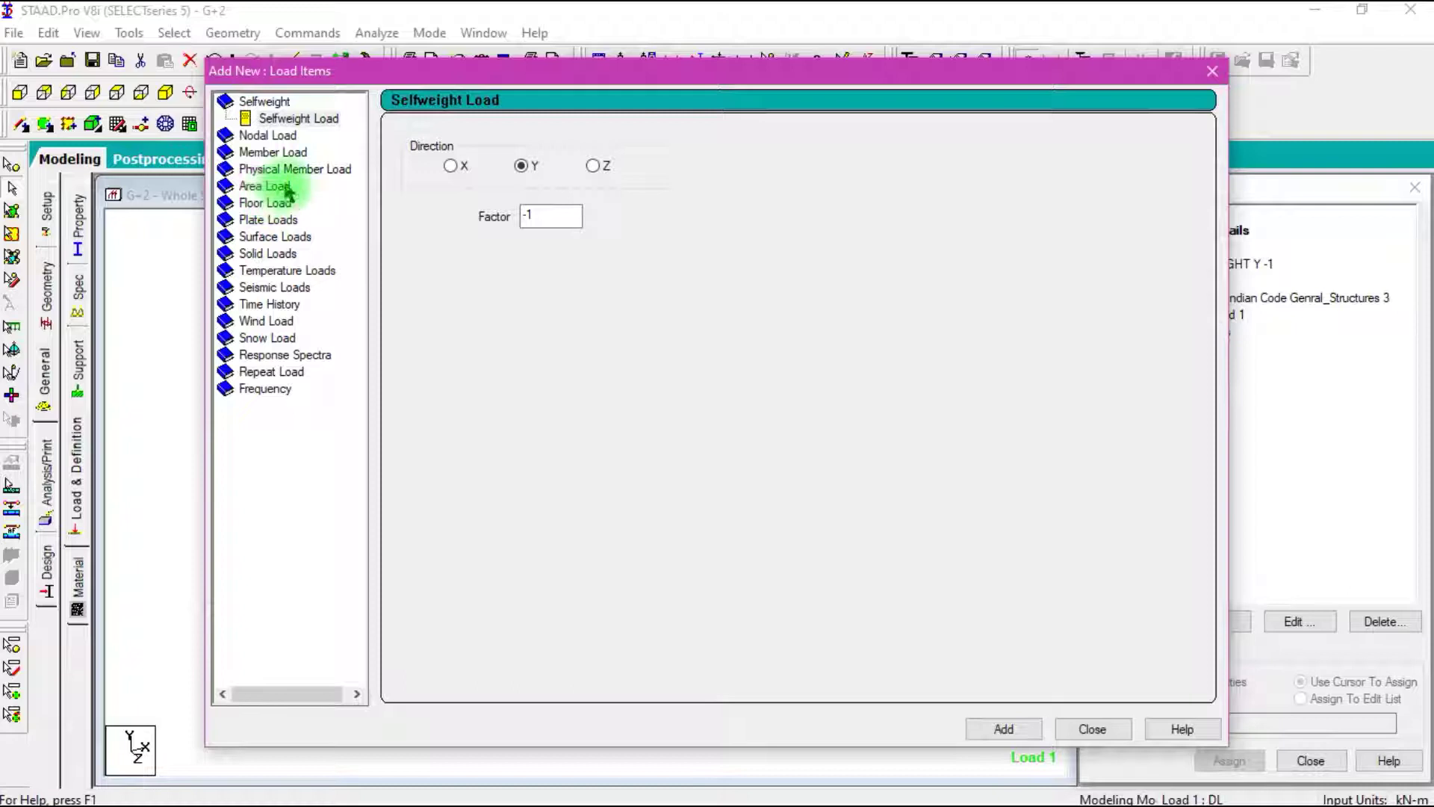
click(258, 153)
click(284, 152)
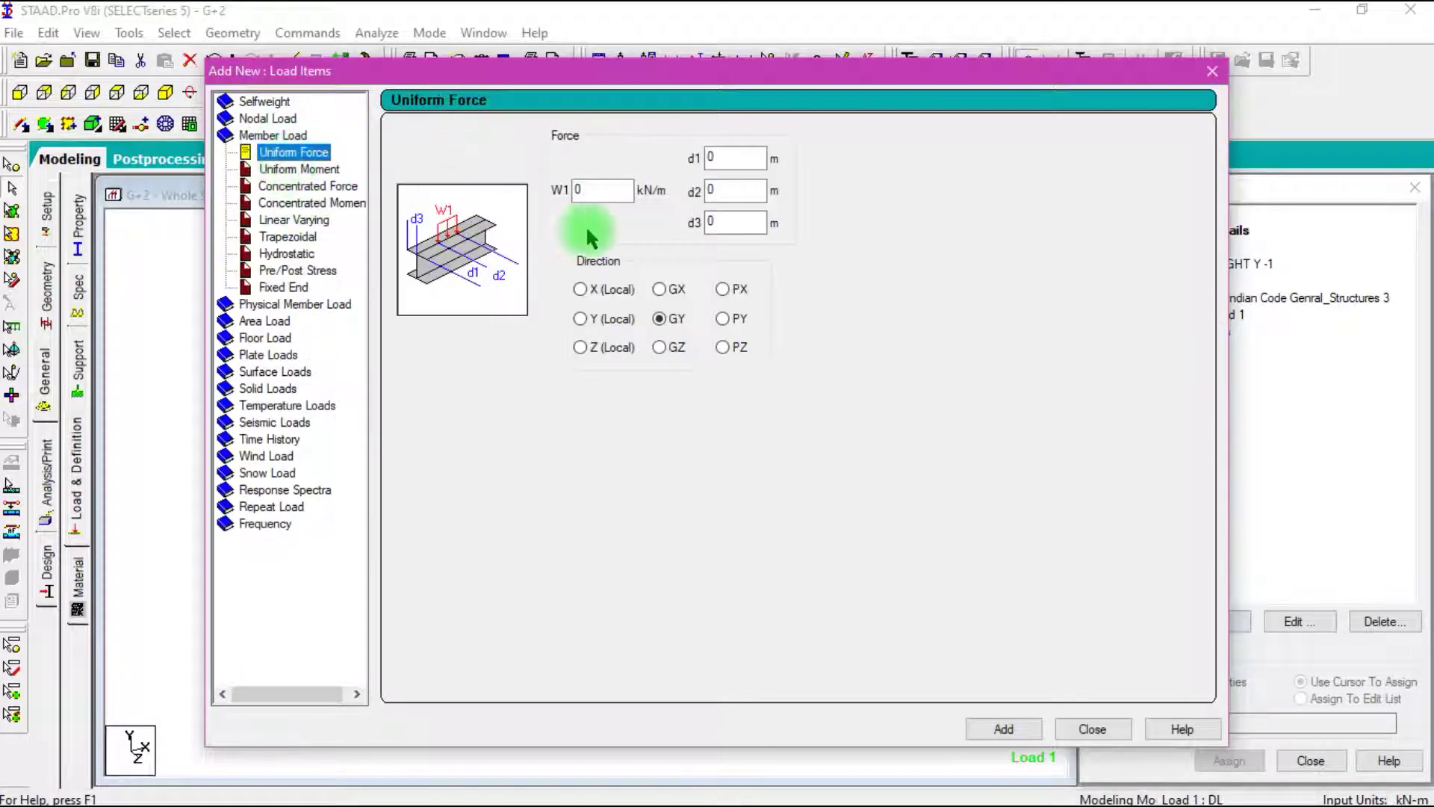
double_click(598, 189)
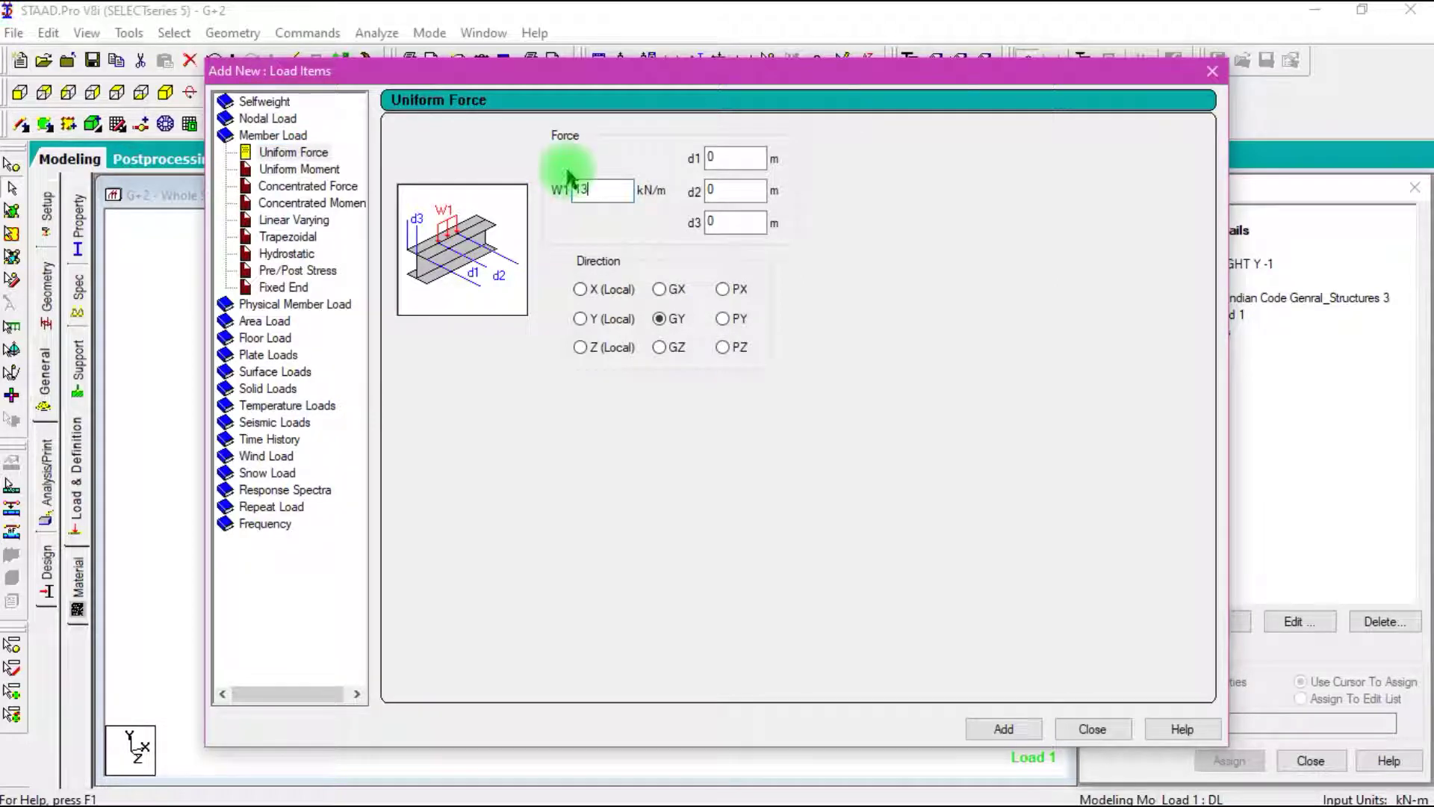
click(617, 189)
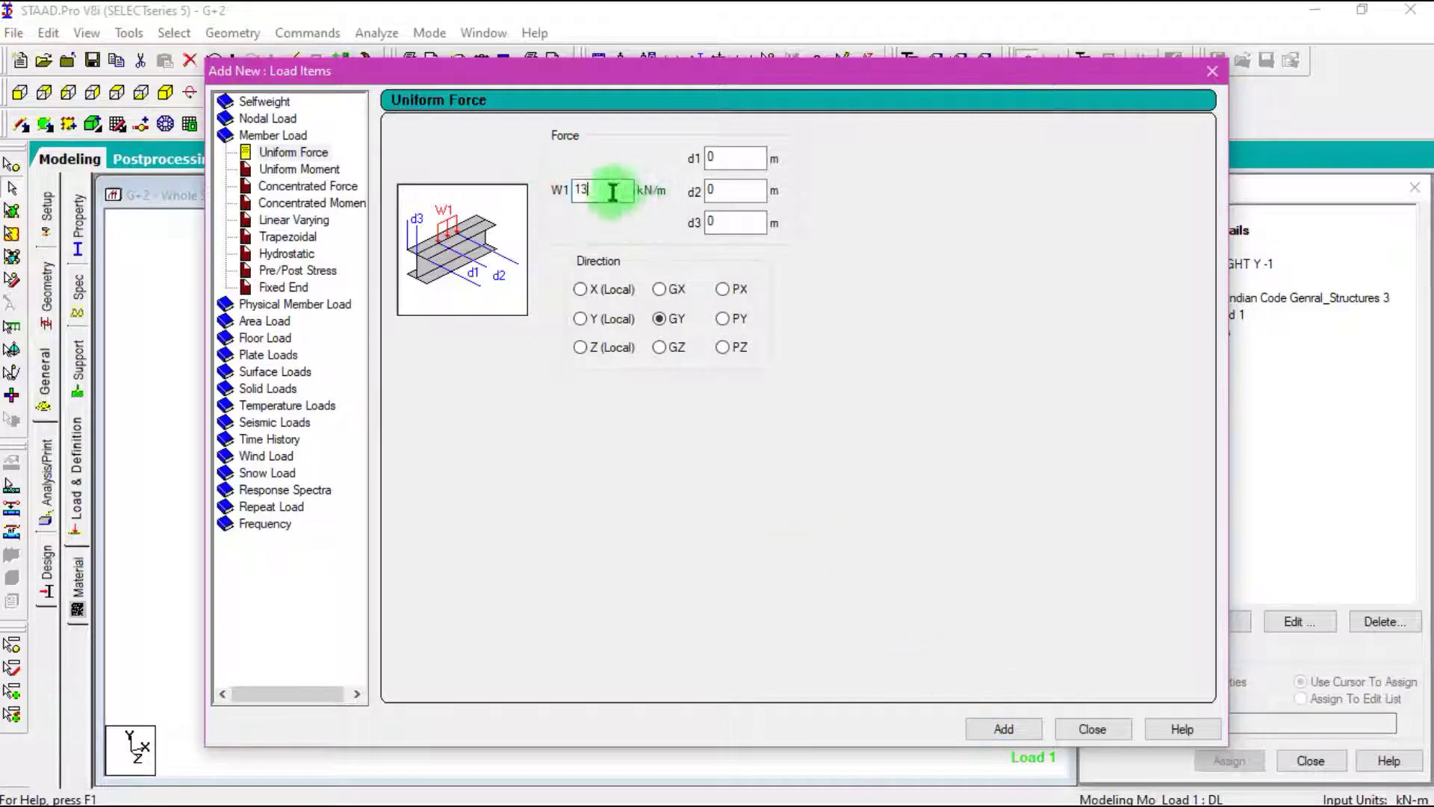
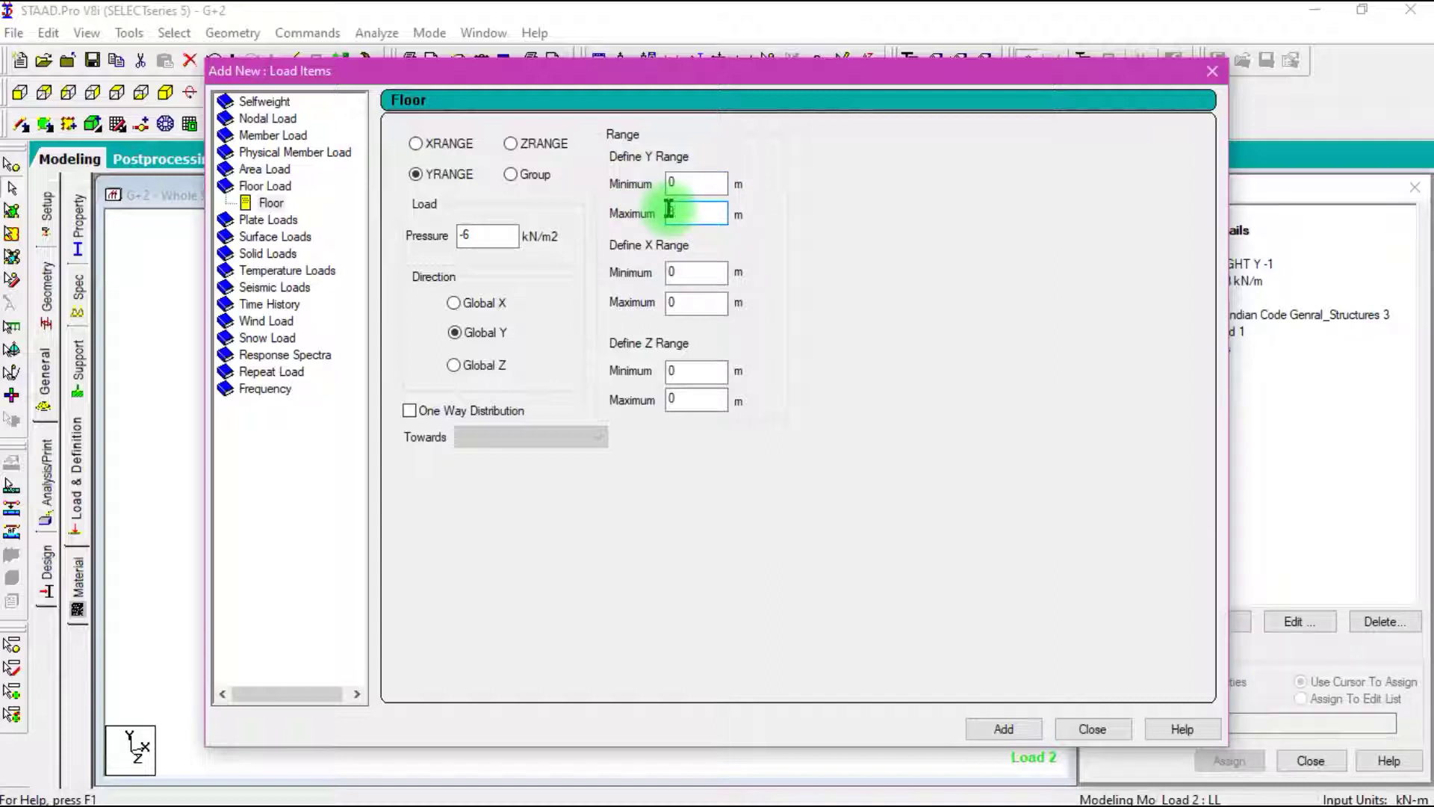
- Add floor loads to the LL case: -6 kN/m2 for Y range 0 to 3 m and -4 kN/m2 for 3 to 6 m
click(1003, 730)
click(472, 238)
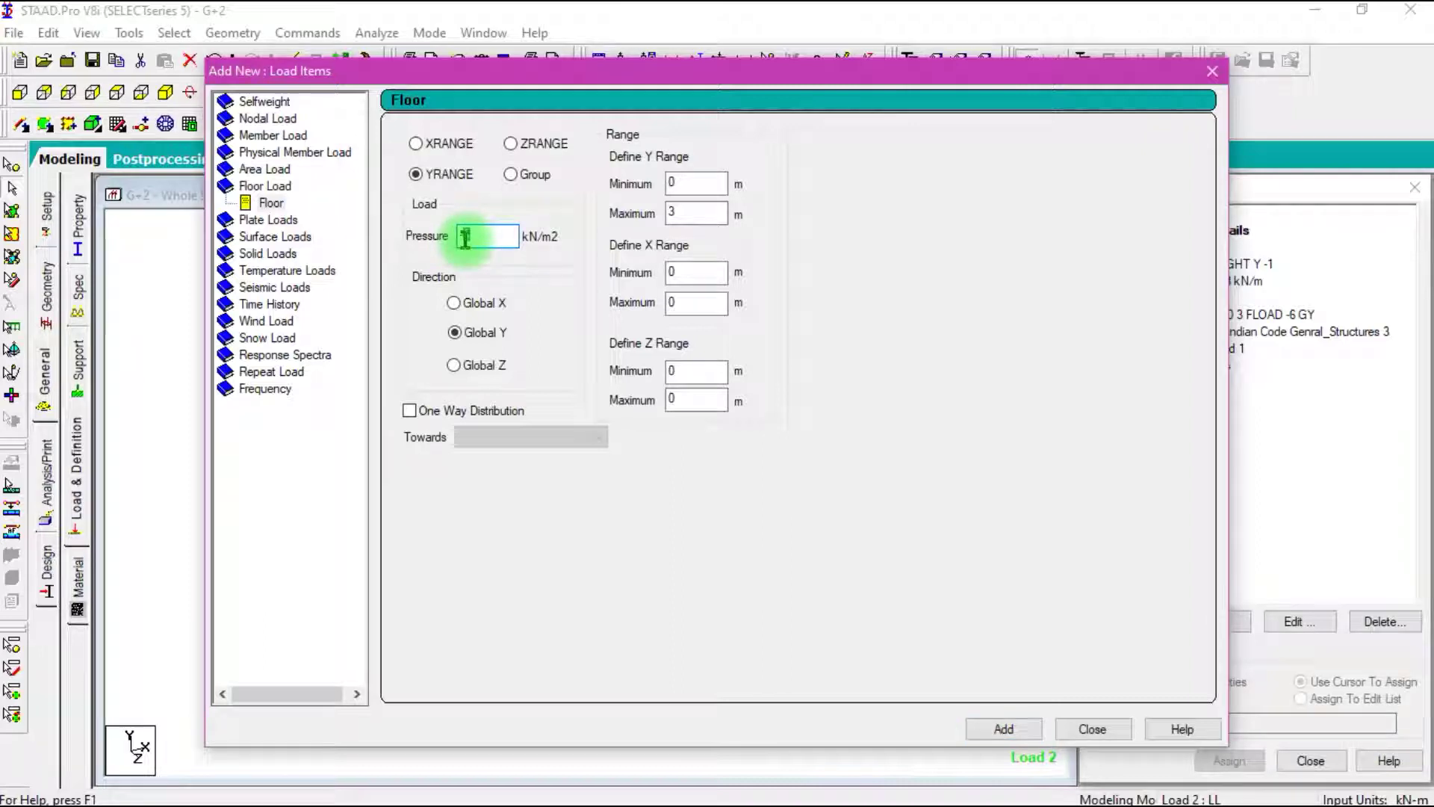
drag(464, 237, 536, 239)
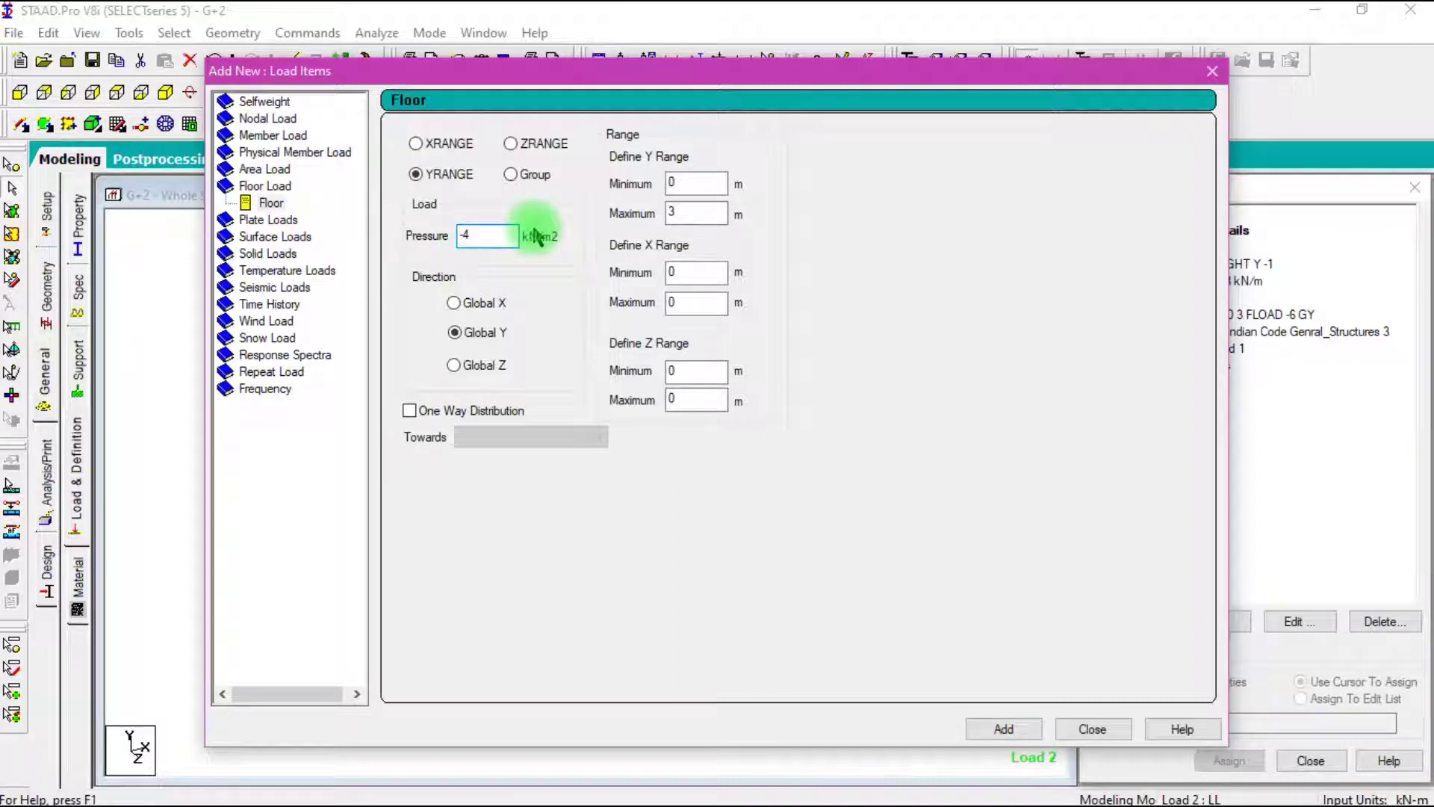
drag(682, 181, 599, 206)
text(3)
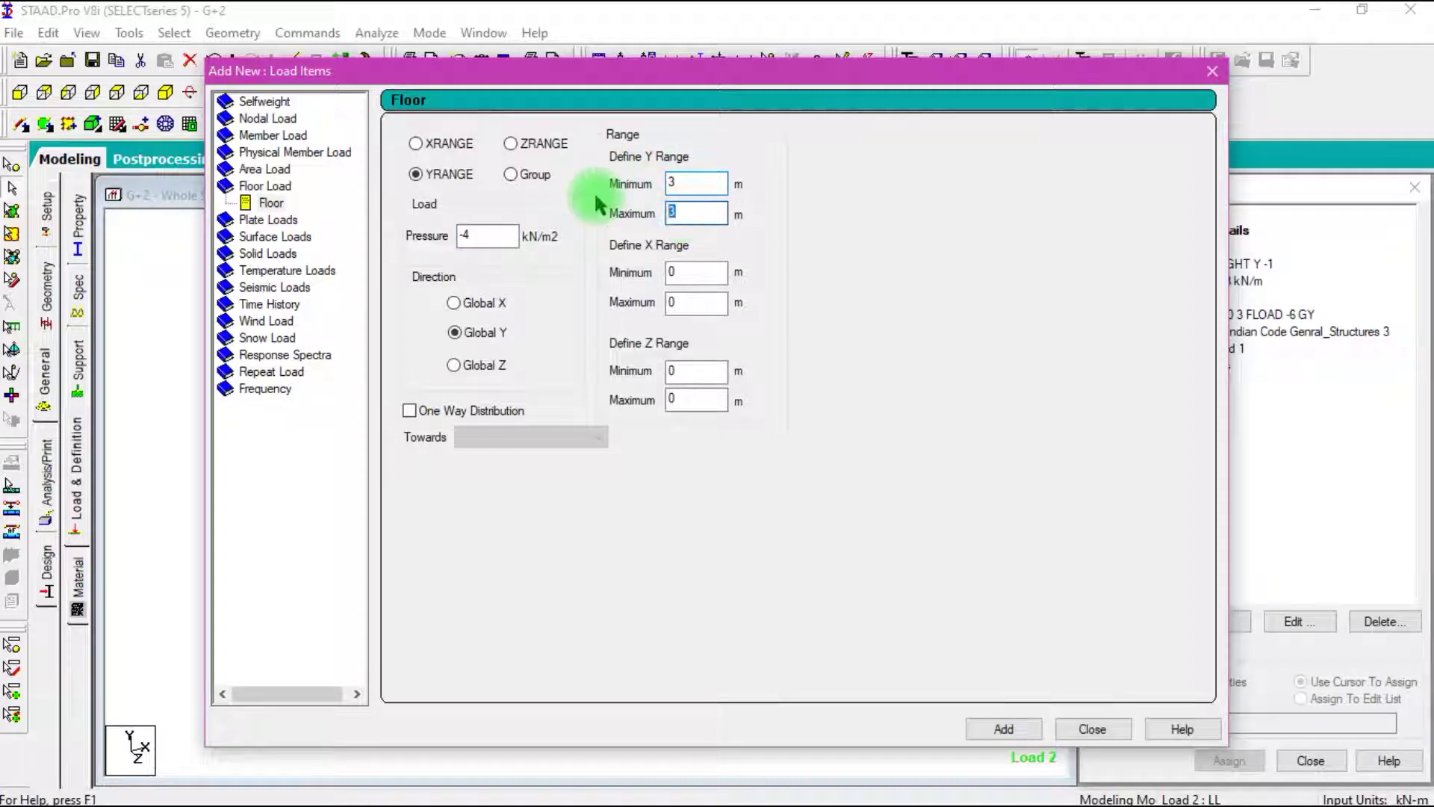
text(6)
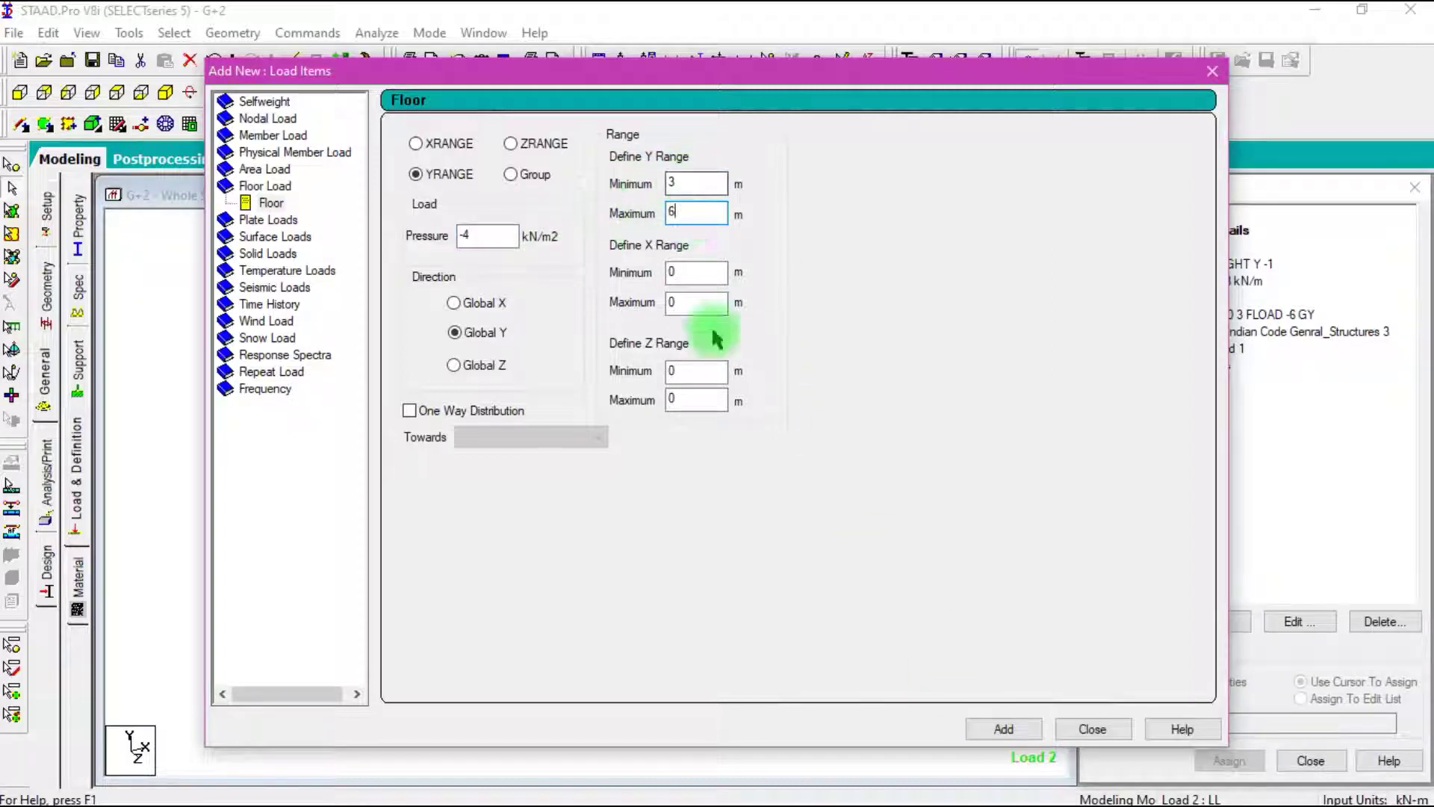
click(1038, 727)
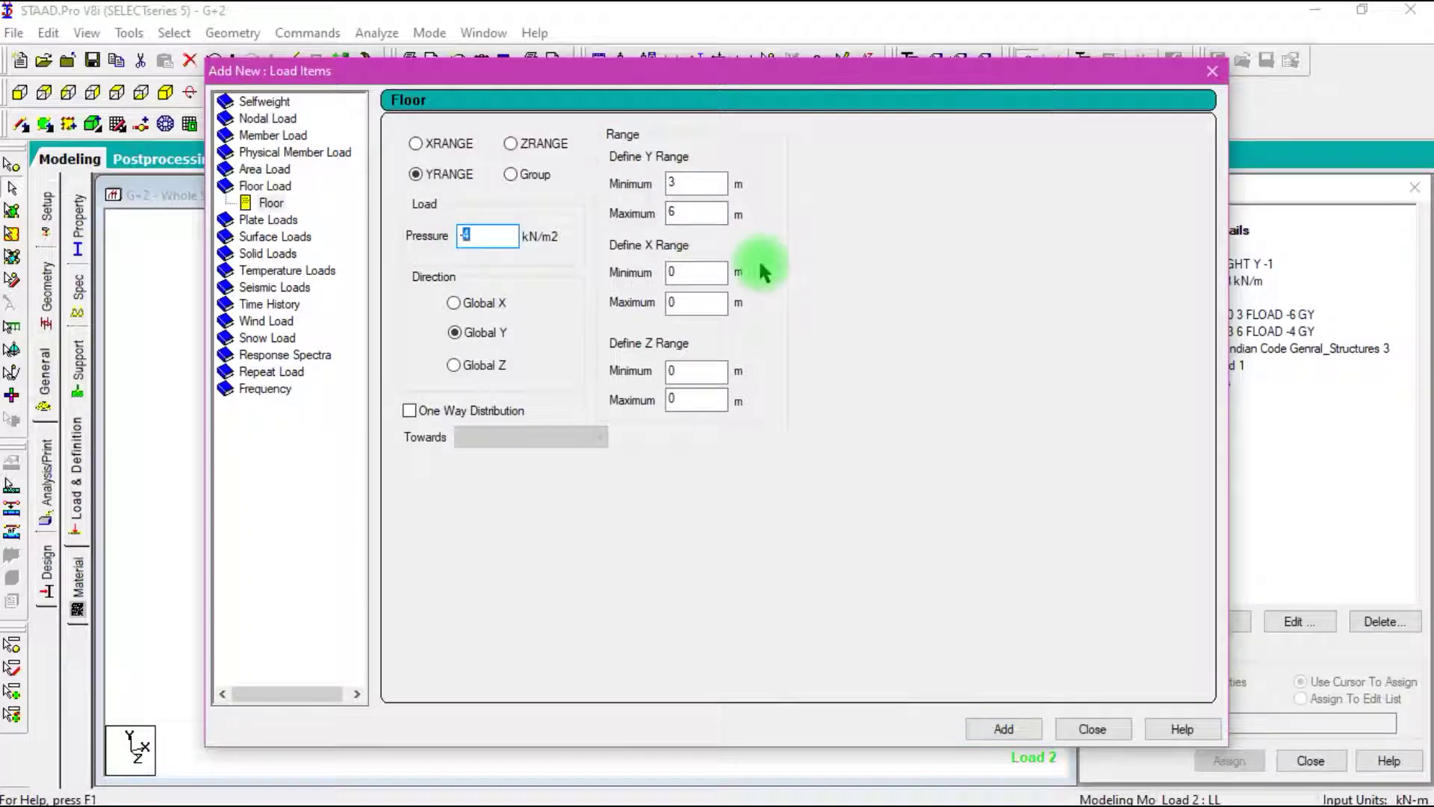
- Add a floor load of -2 kN/m2 for Y range 6 to 9 m to the LL case and finish adding load items
click(671, 184)
text(6)
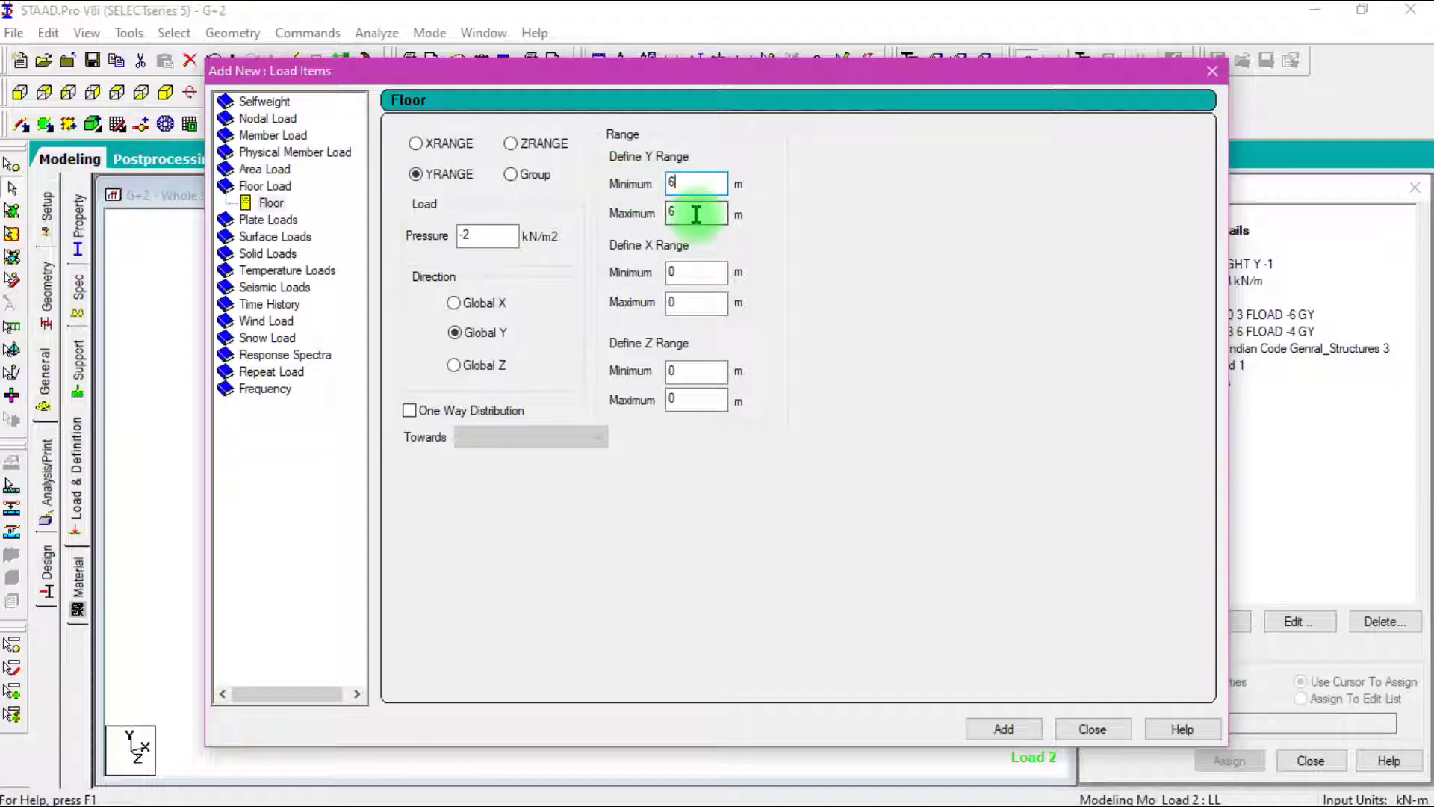
drag(695, 214, 636, 217)
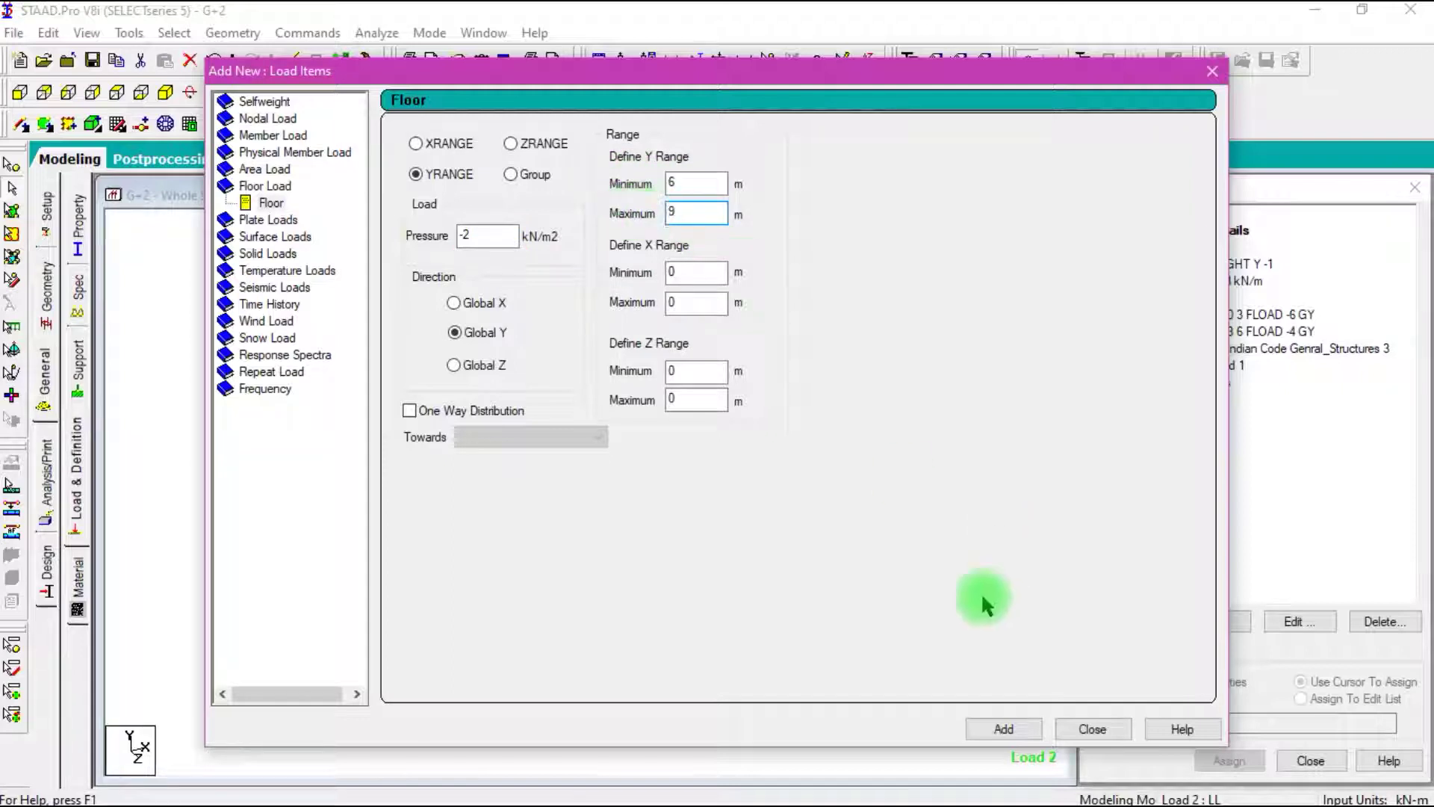
click(1008, 728)
click(1098, 729)
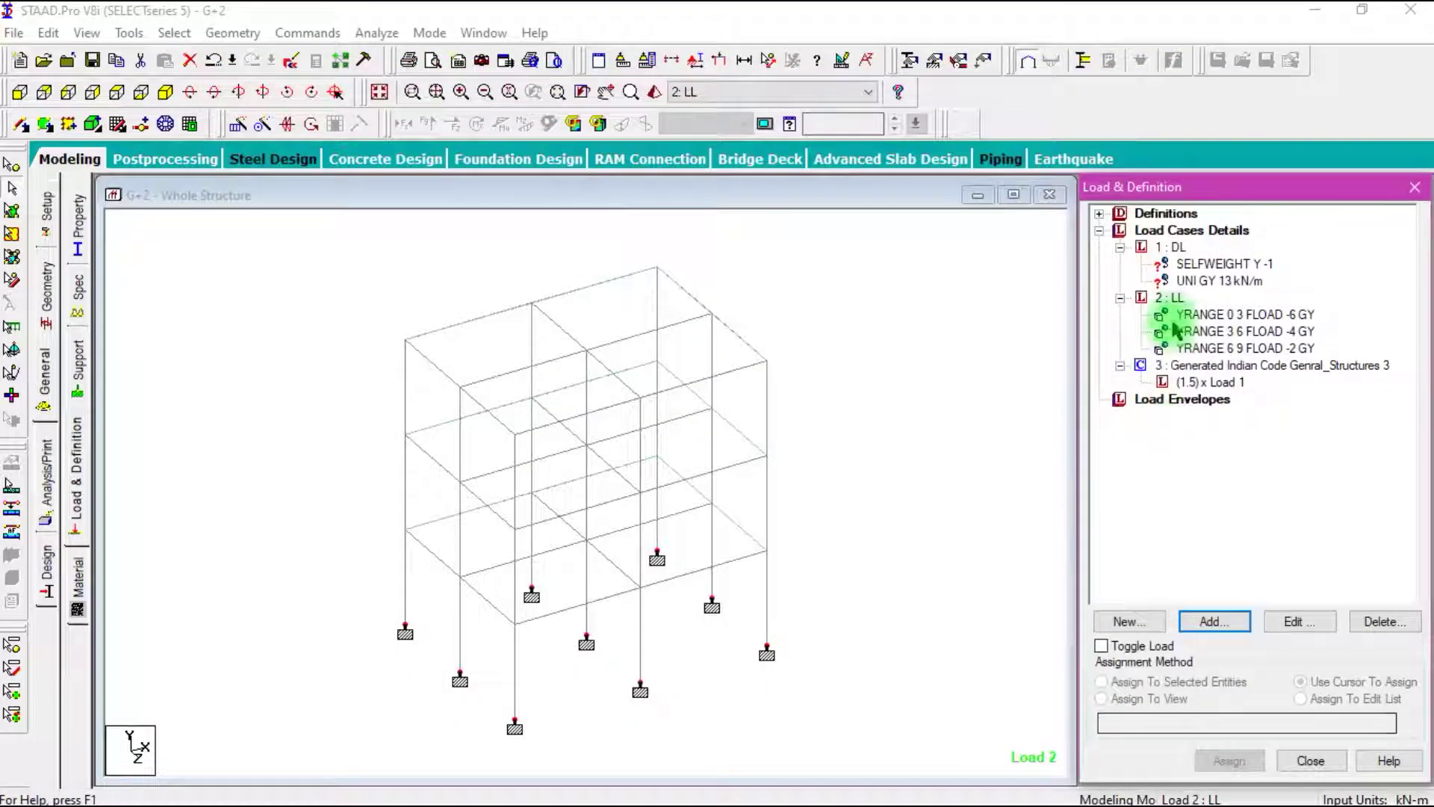
- Assign the selfweight load to the whole structure in view
click(1229, 265)
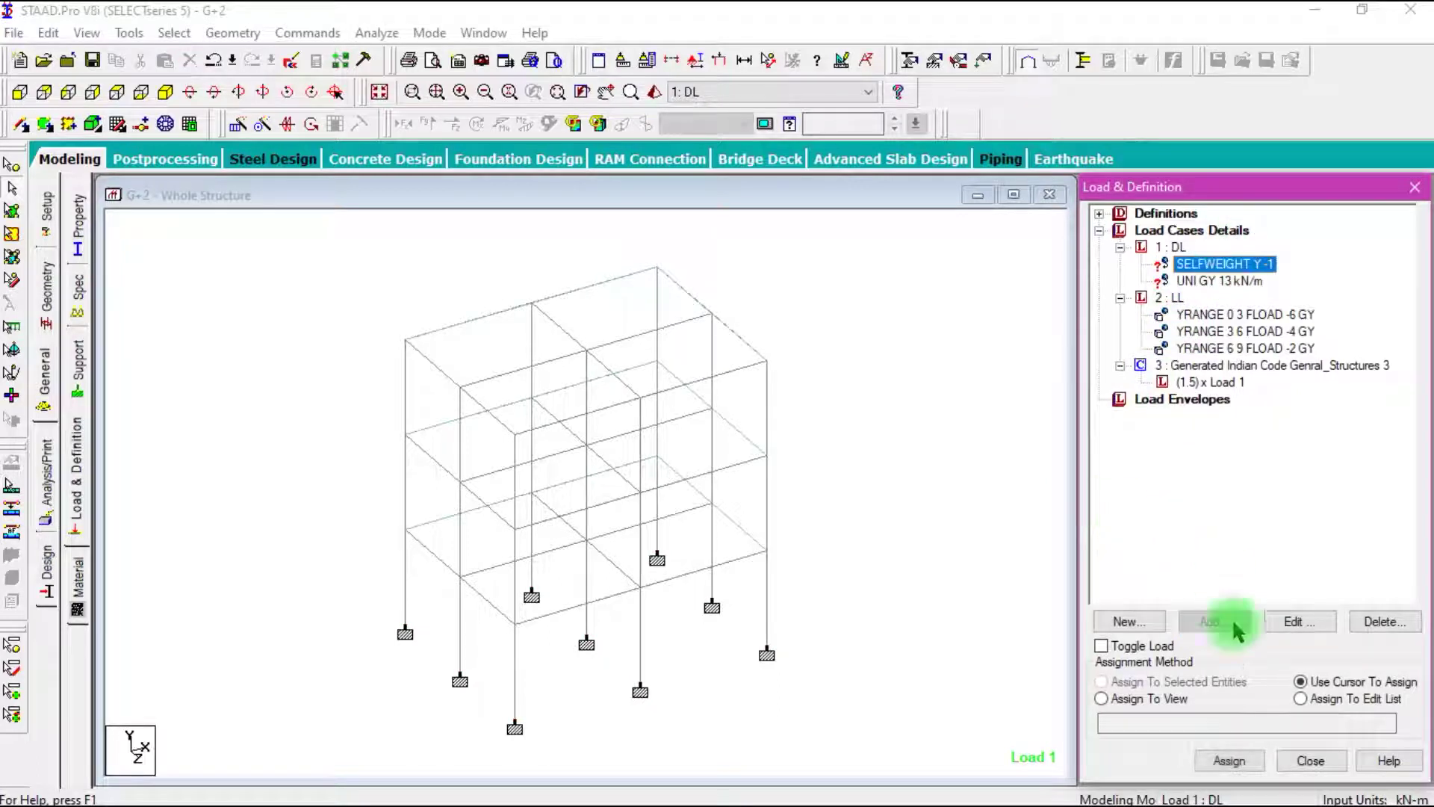
click(1124, 698)
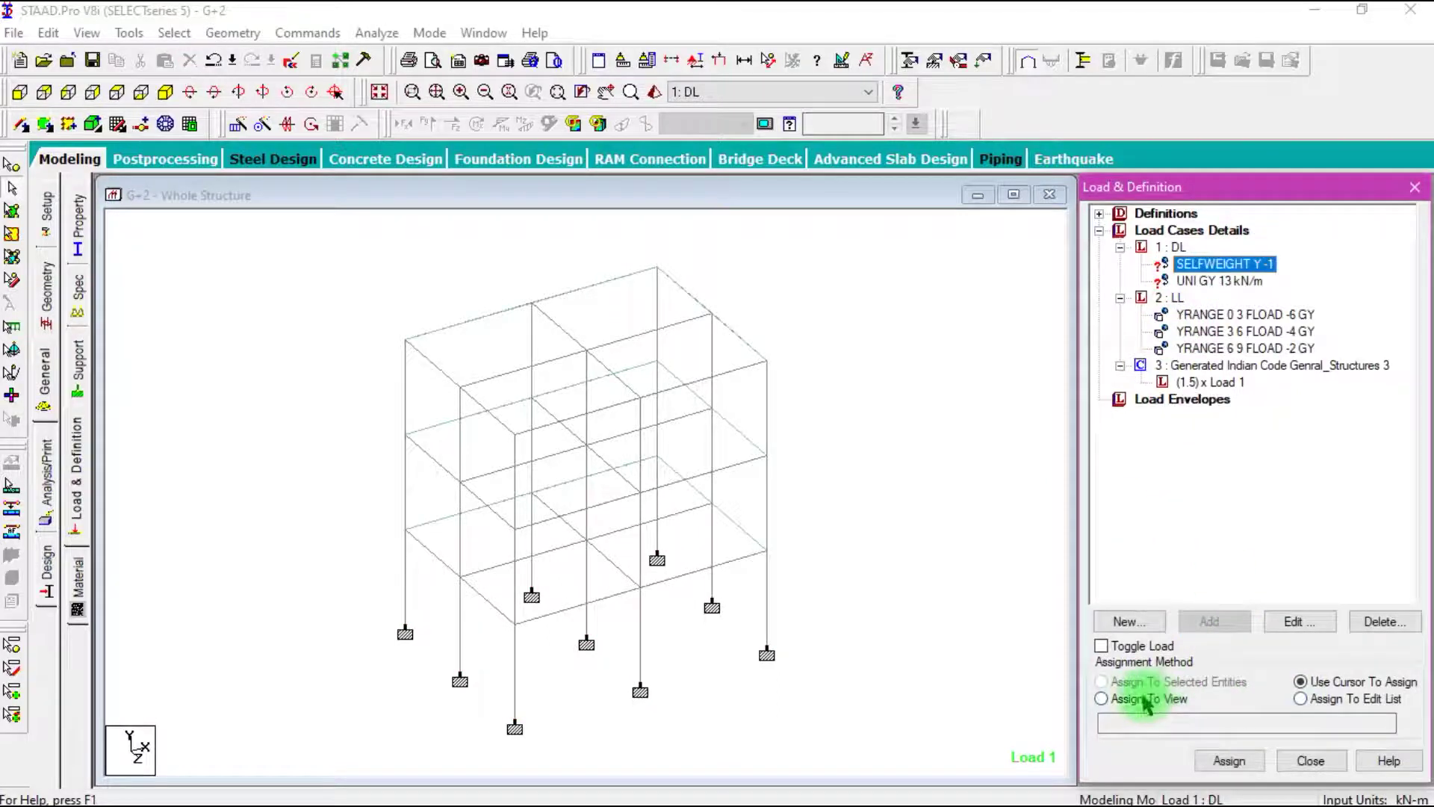
click(1227, 760)
click(1282, 535)
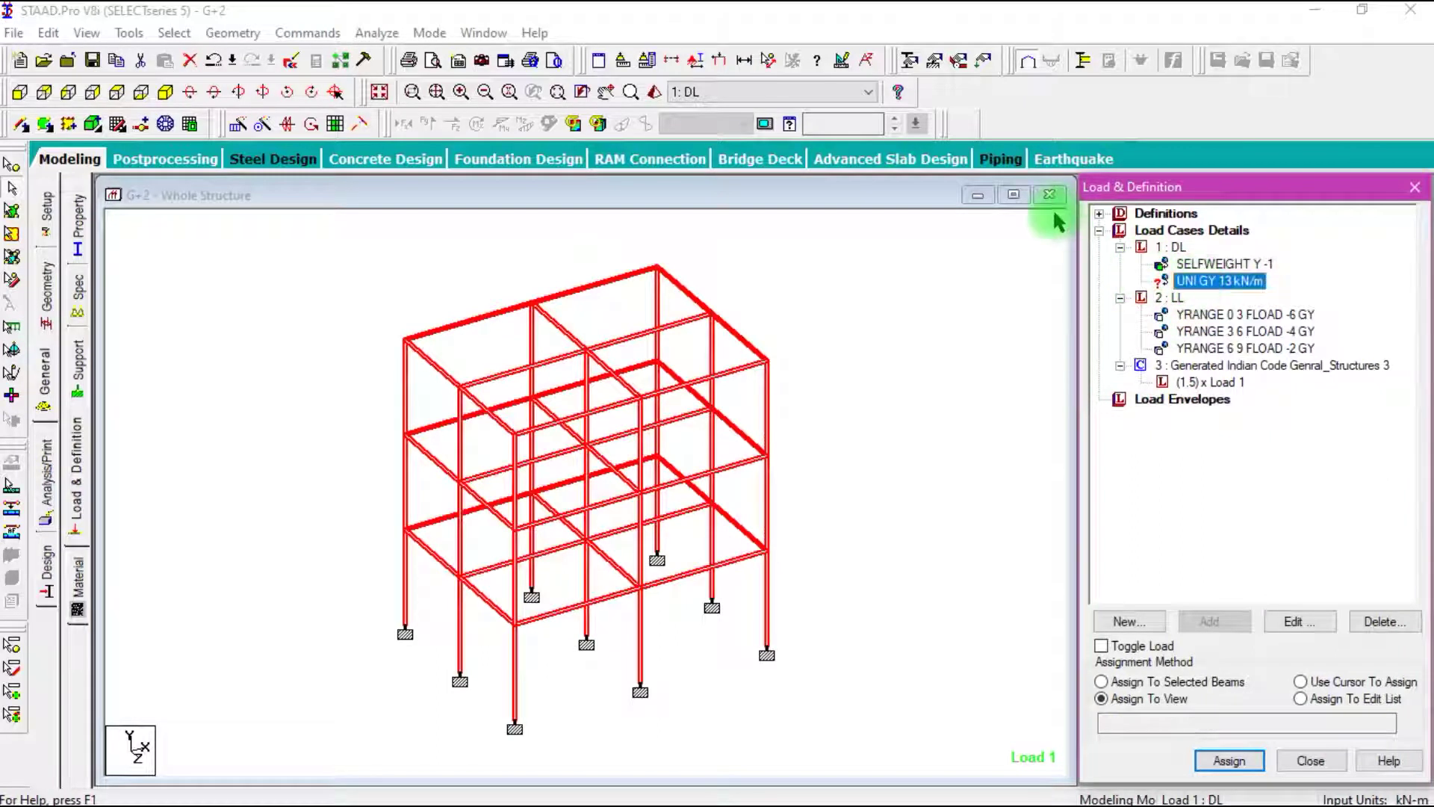
- Clear the current selection and select all beams parallel to the X and Z axes
click(334, 400)
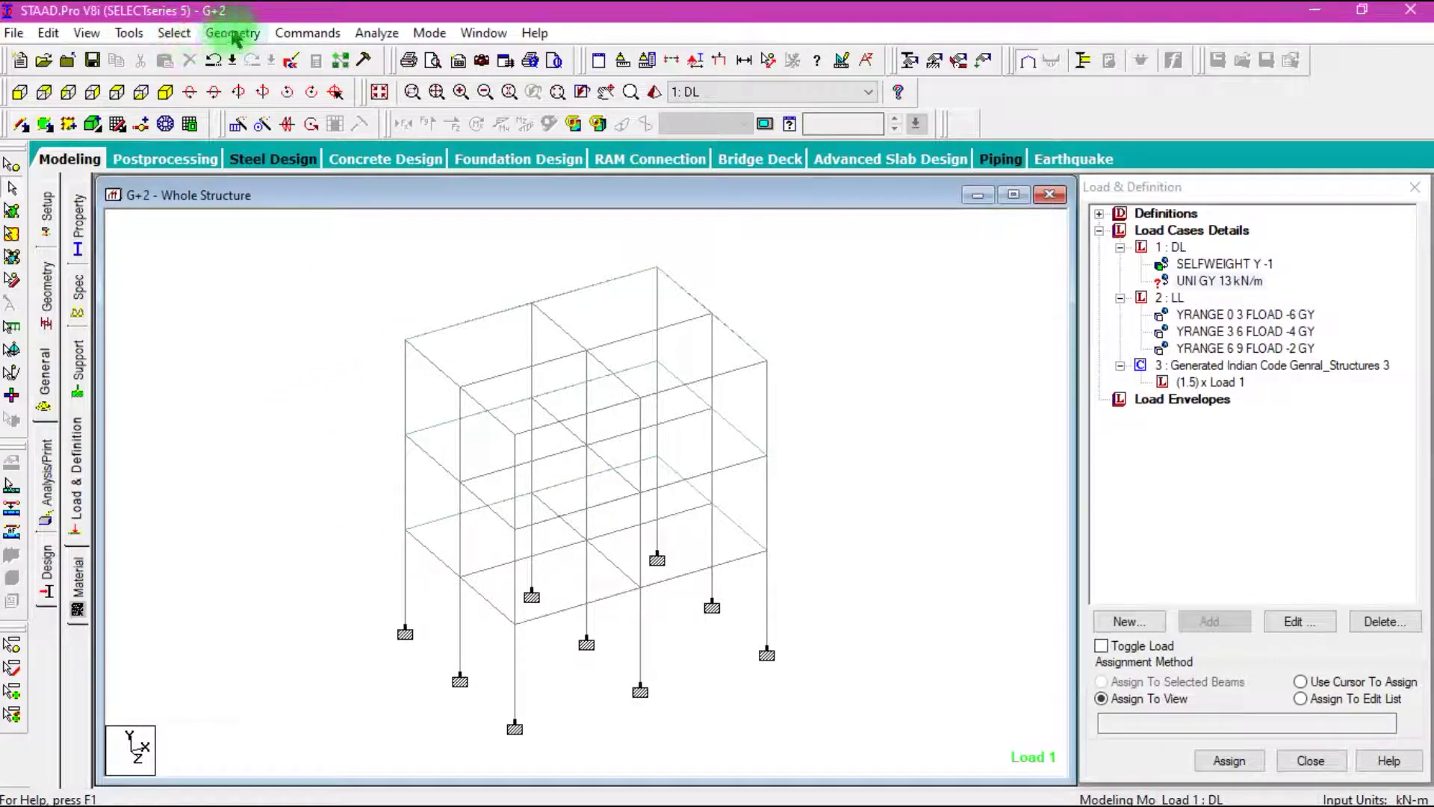
click(174, 33)
mouse_move(299, 410)
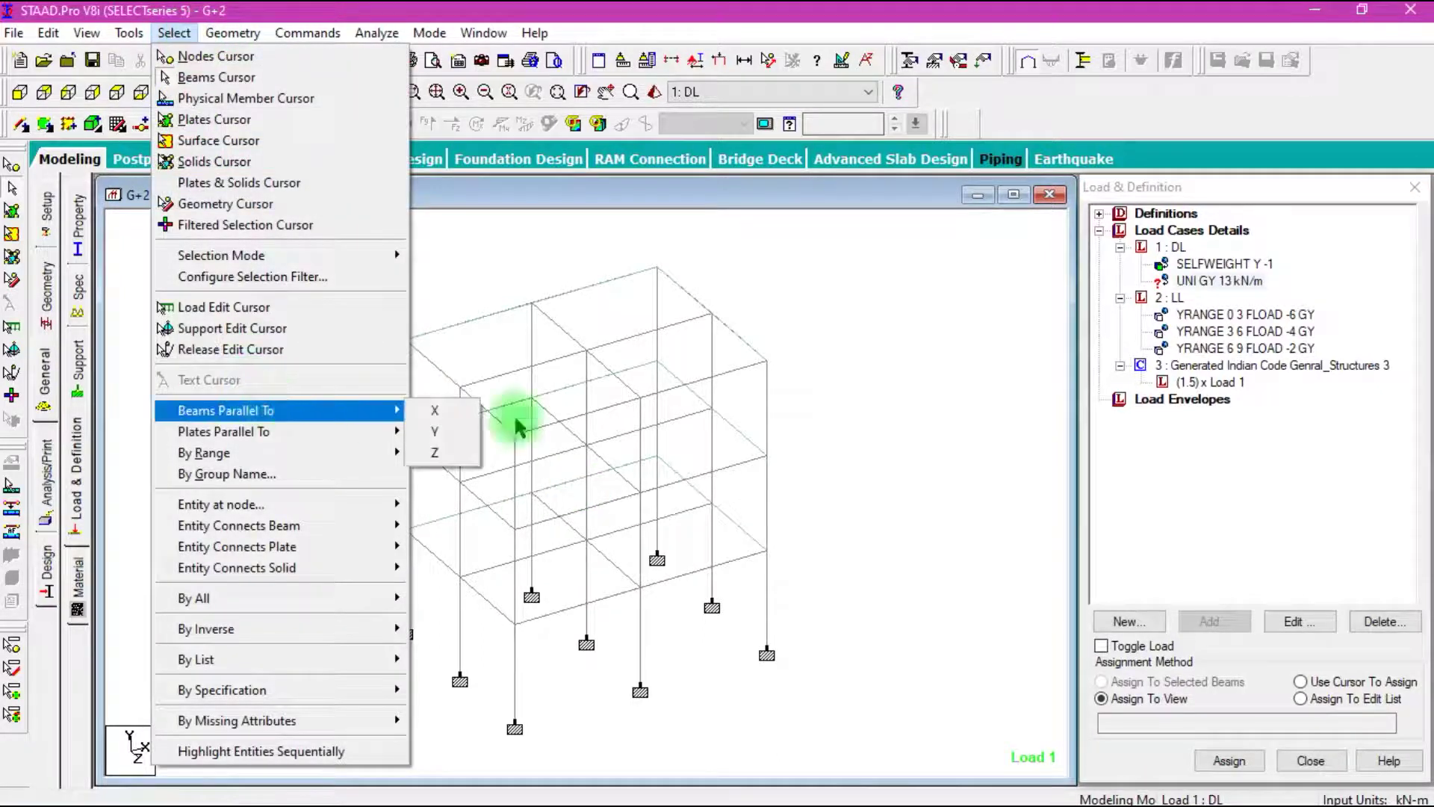
click(441, 413)
click(174, 33)
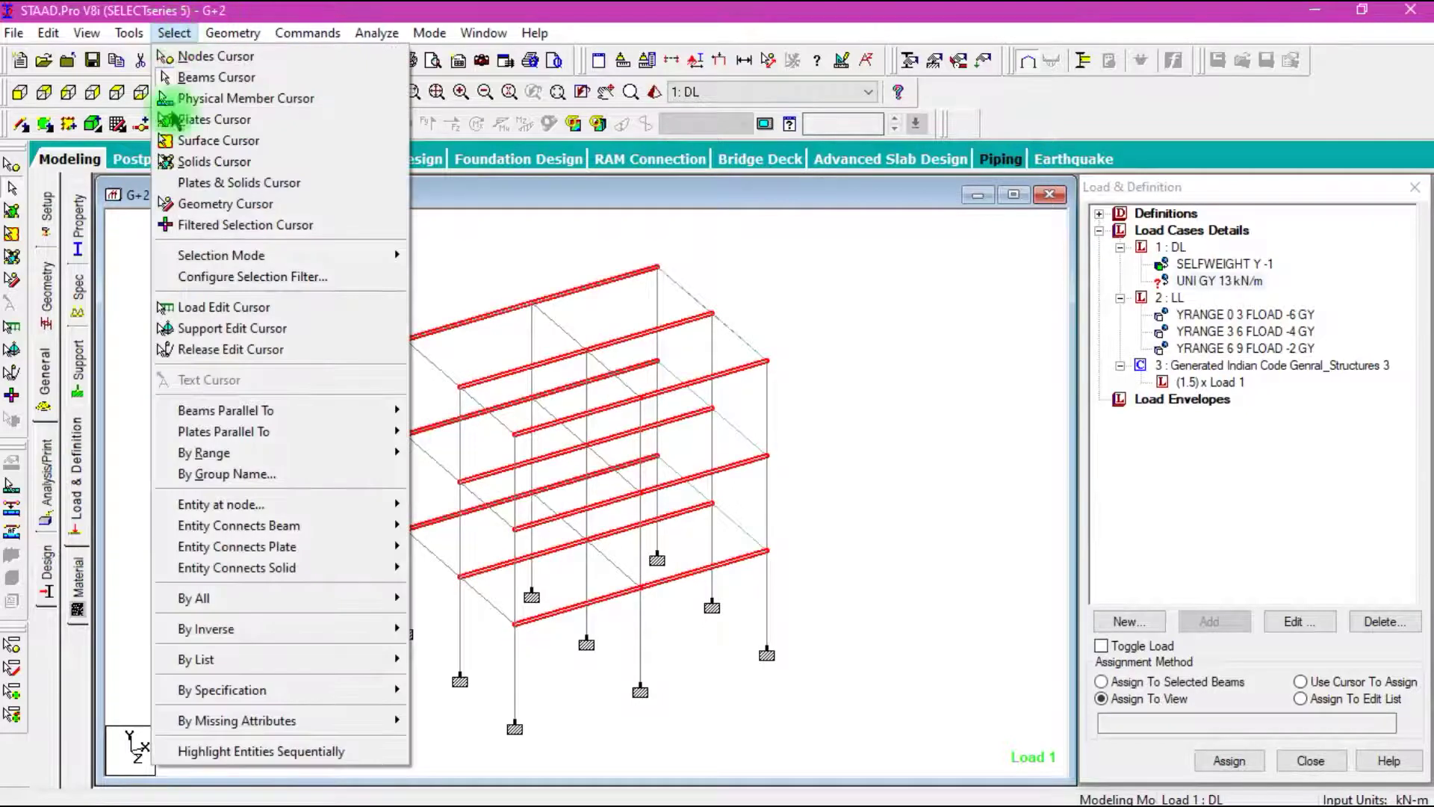
mouse_move(272, 410)
click(448, 457)
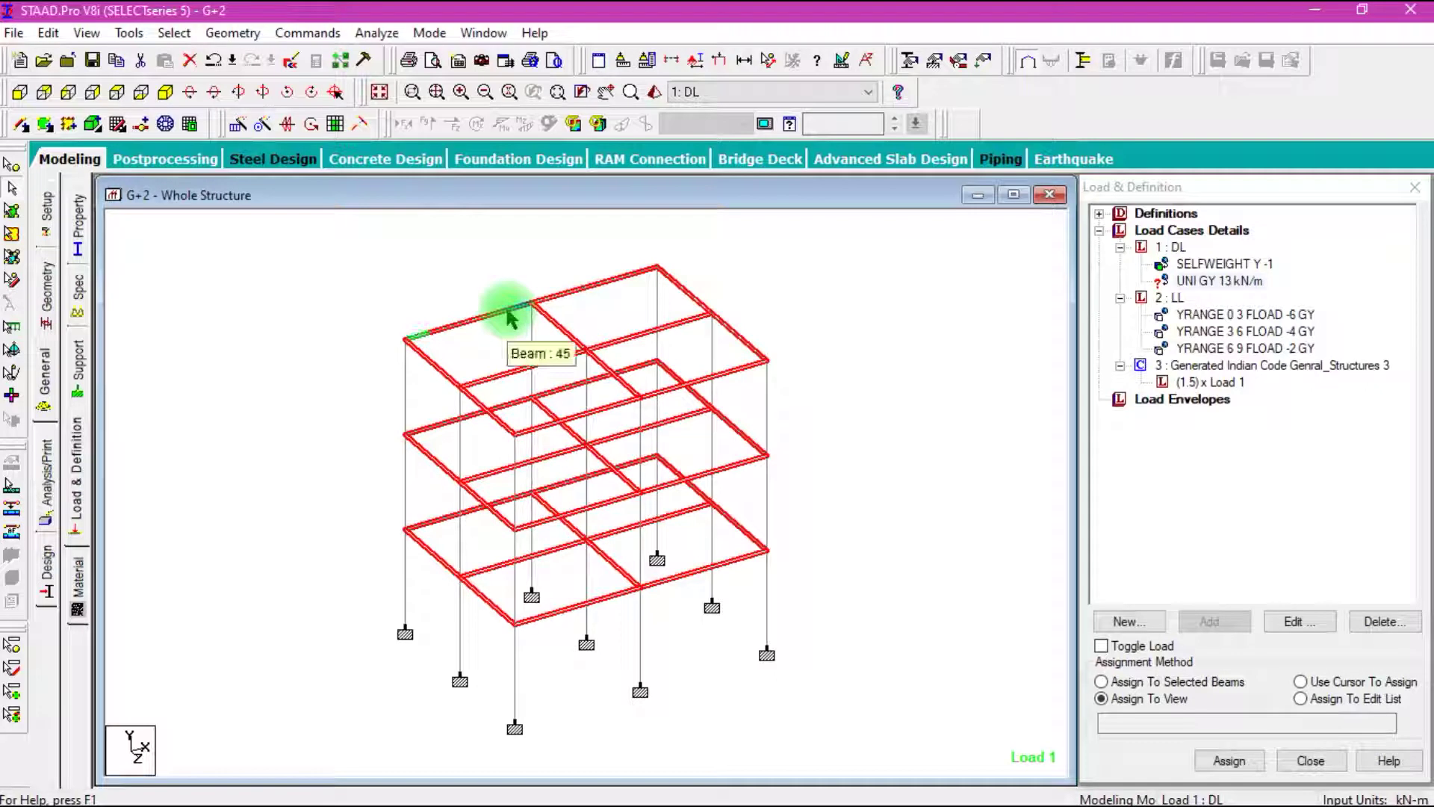
- Remove the roof-level beams from the selection, keeping only the beams of the two lower floors selected
ctrl+click(550, 297)
ctrl+click(750, 347)
ctrl+click(647, 330)
ctrl+click(575, 348)
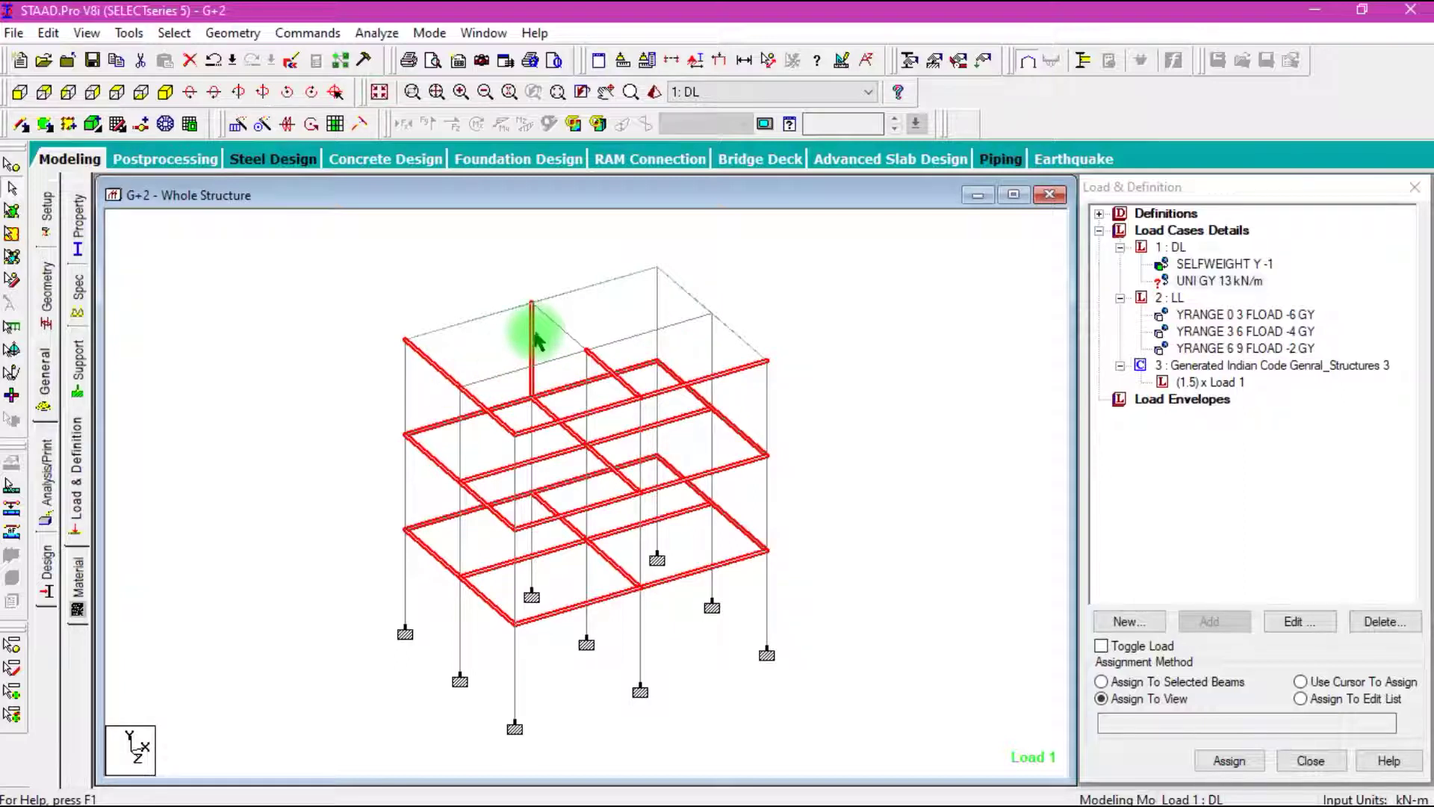
ctrl+click(533, 337)
ctrl+click(437, 368)
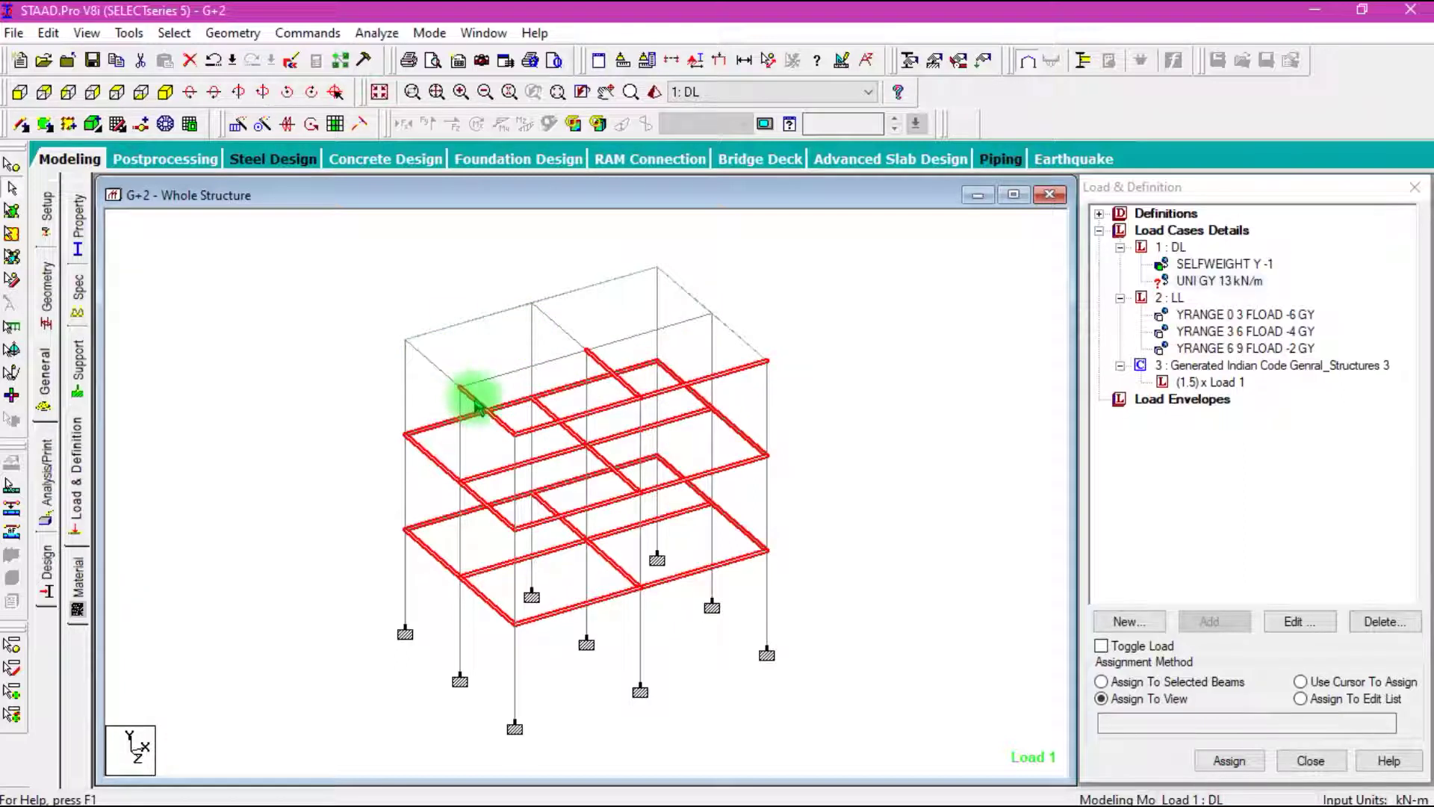
ctrl+click(478, 407)
ctrl+click(596, 413)
ctrl+click(615, 374)
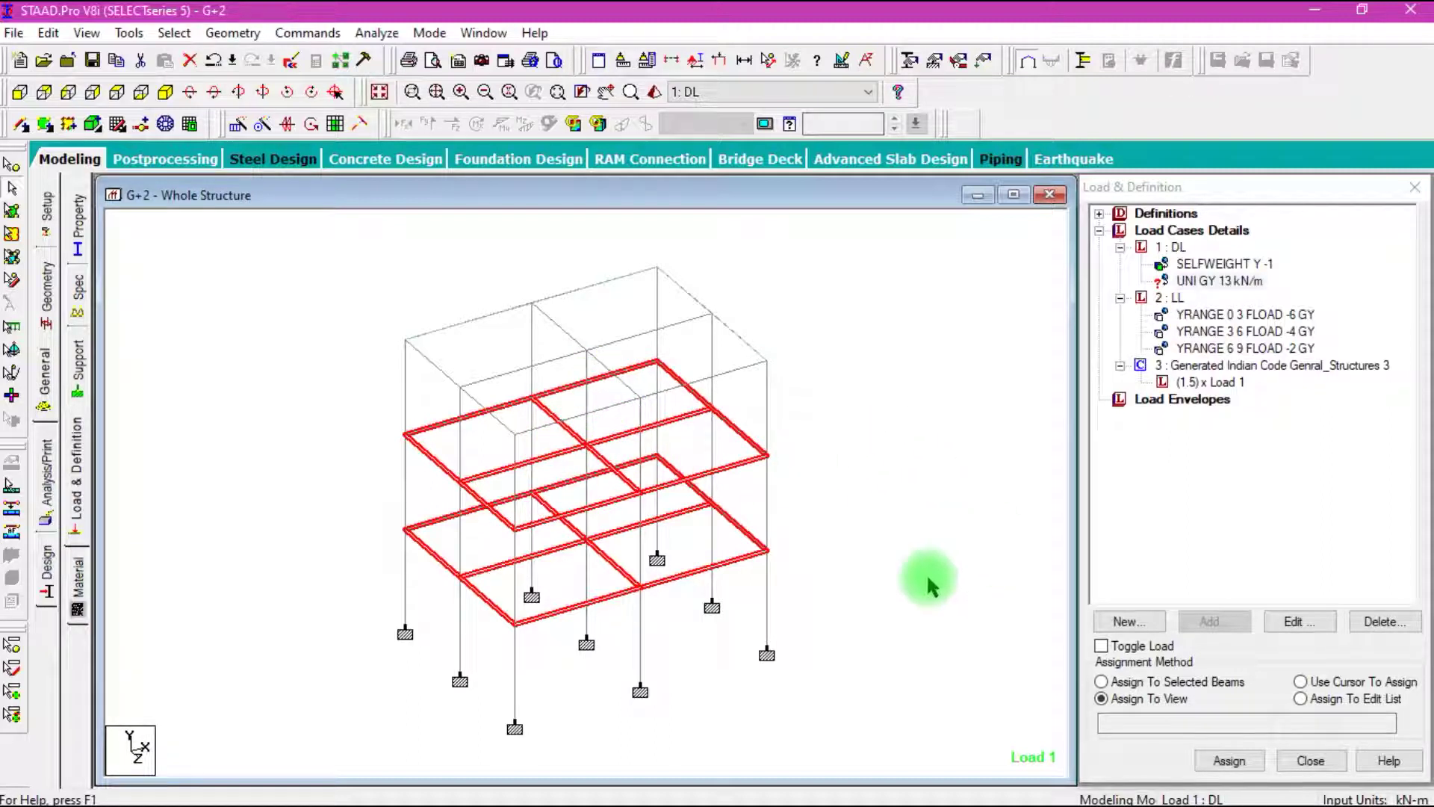
- Assign the uniform GY member load to the selected floor beams
click(1205, 282)
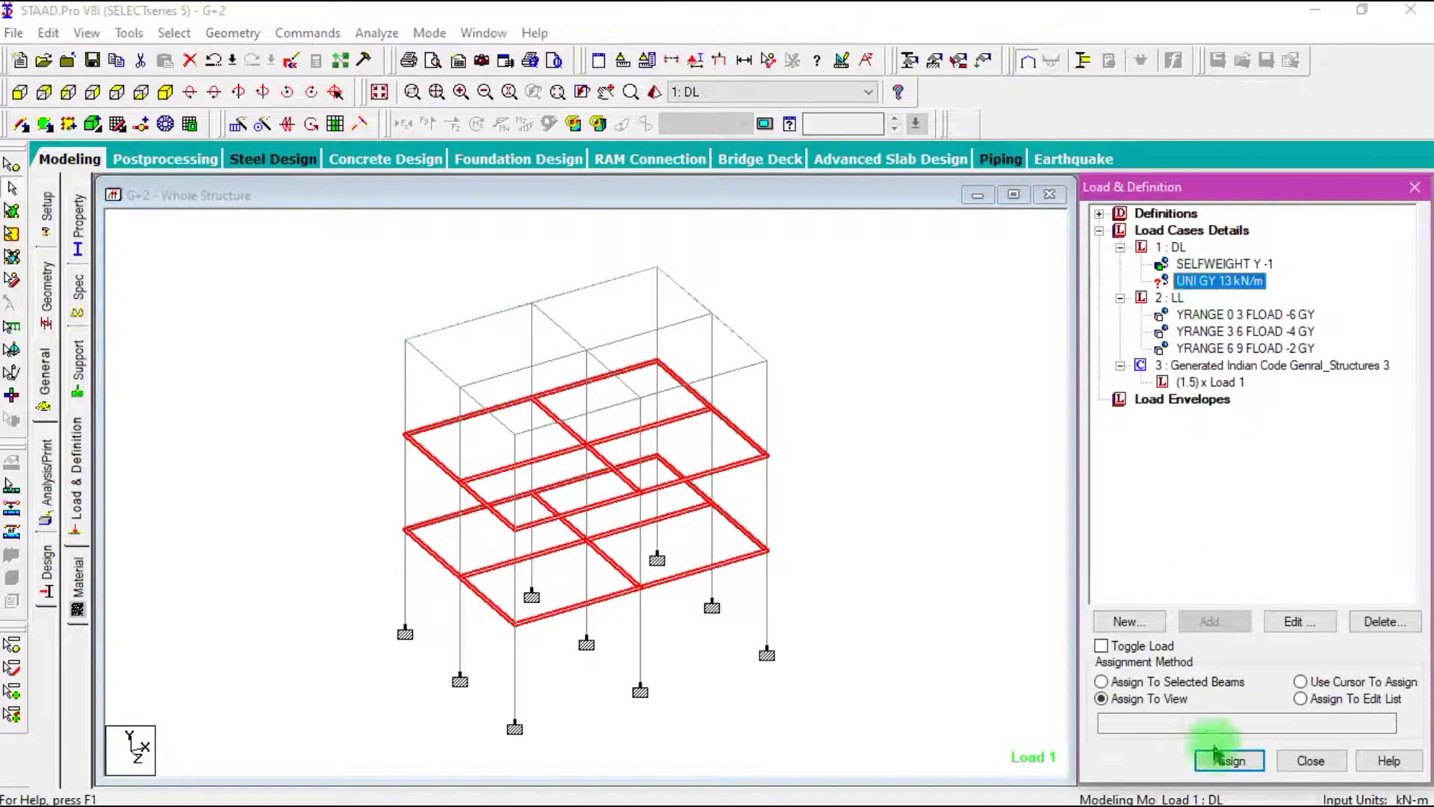
click(1112, 682)
click(1231, 762)
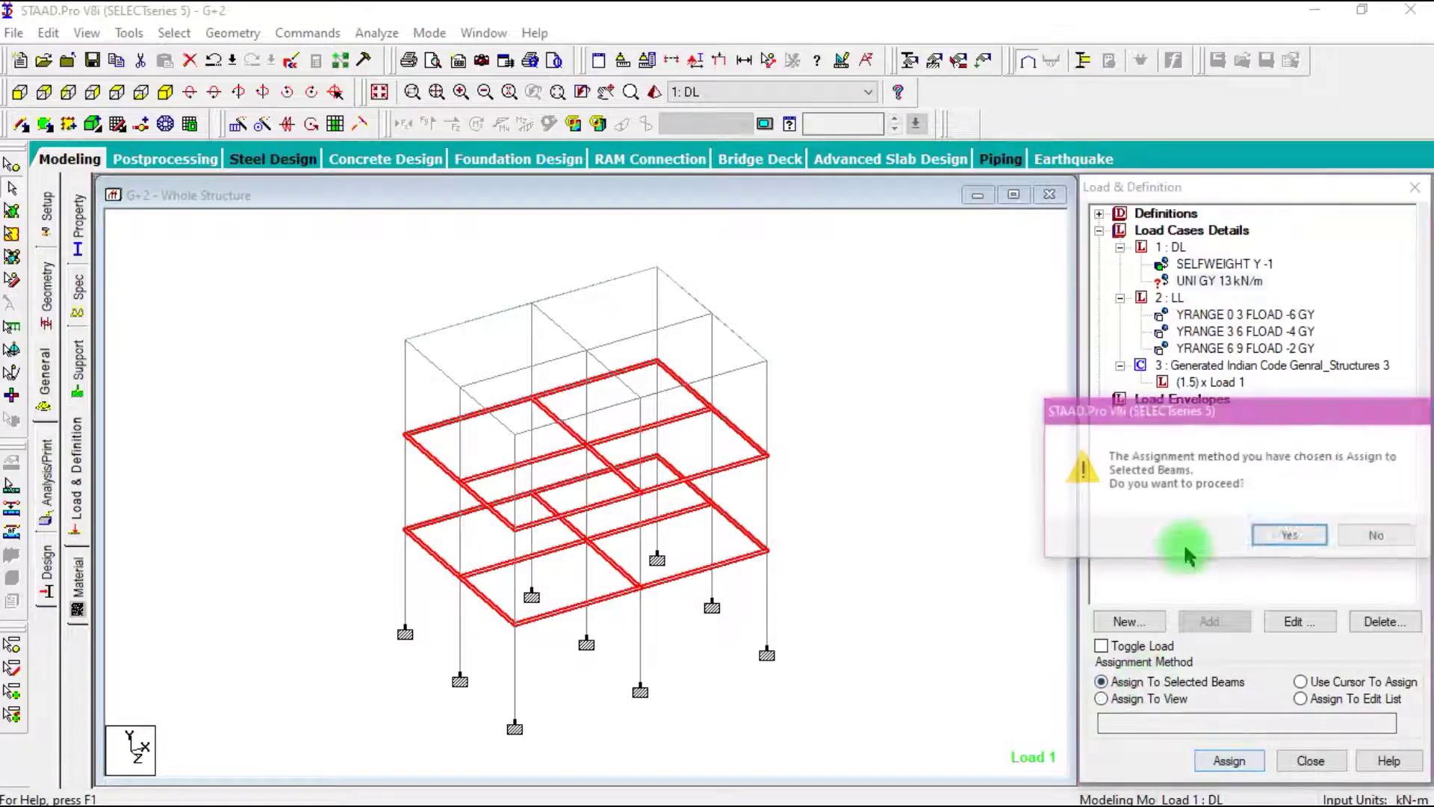
click(1278, 540)
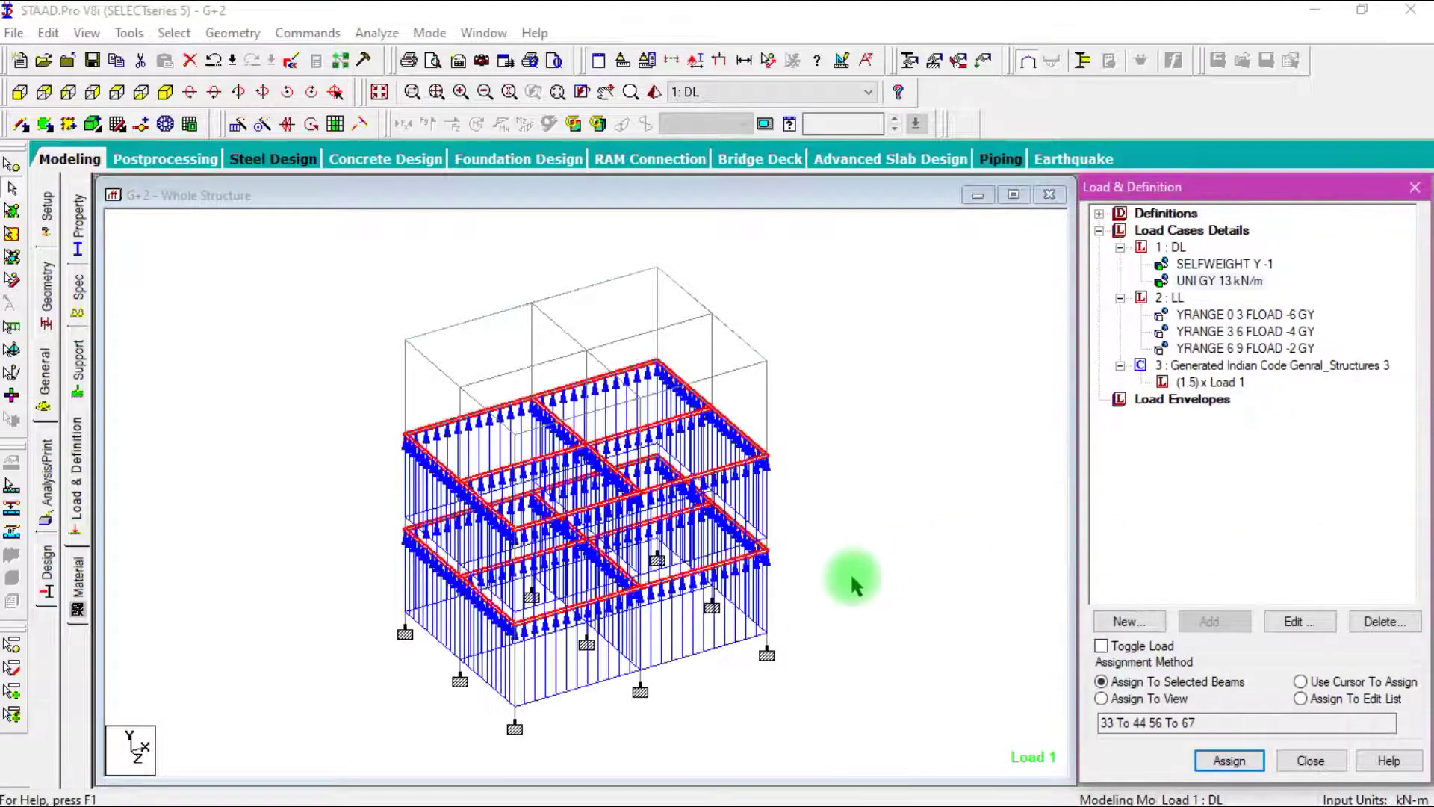
- Change the uniform member load's W1 value to -13 kN/m
double_click(1220, 281)
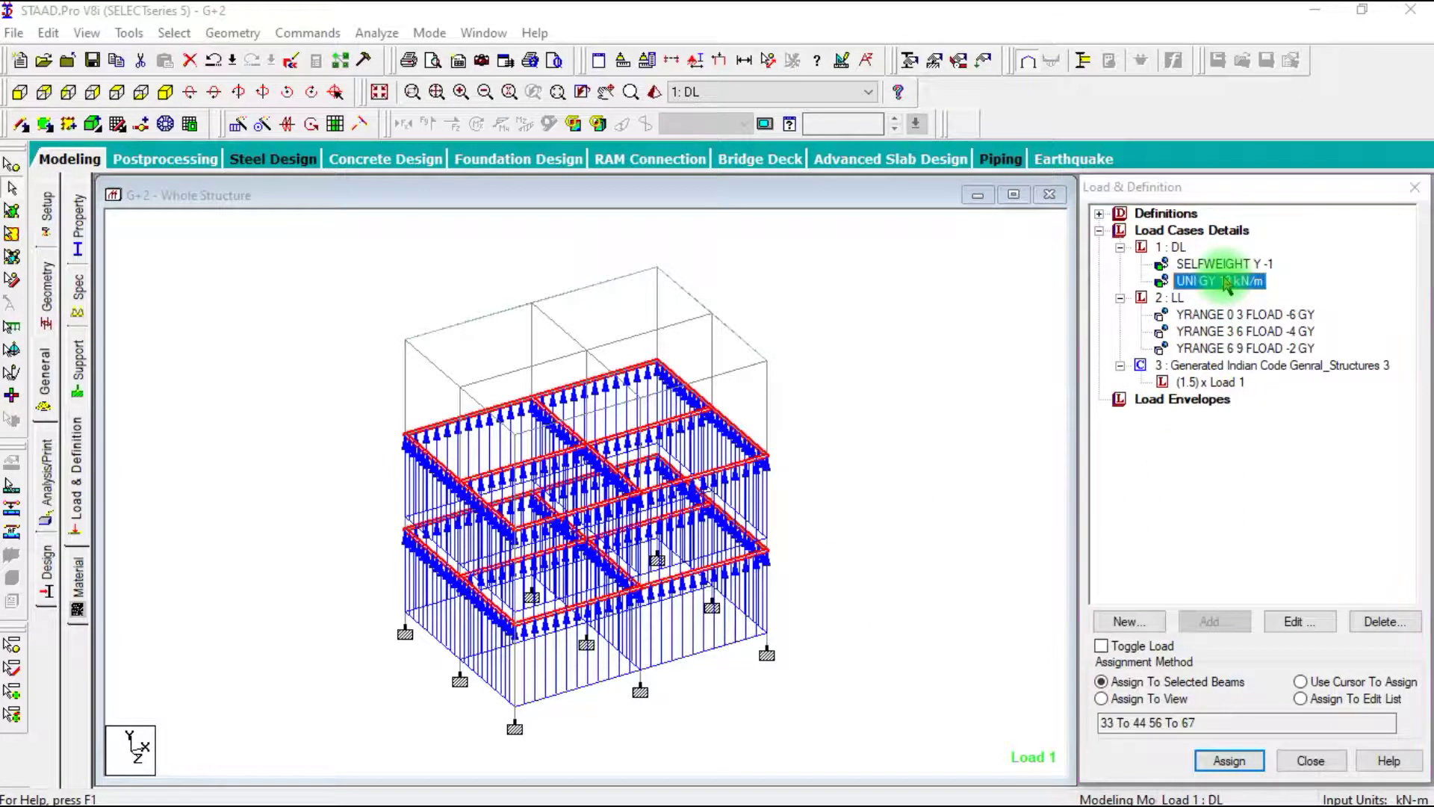
click(620, 316)
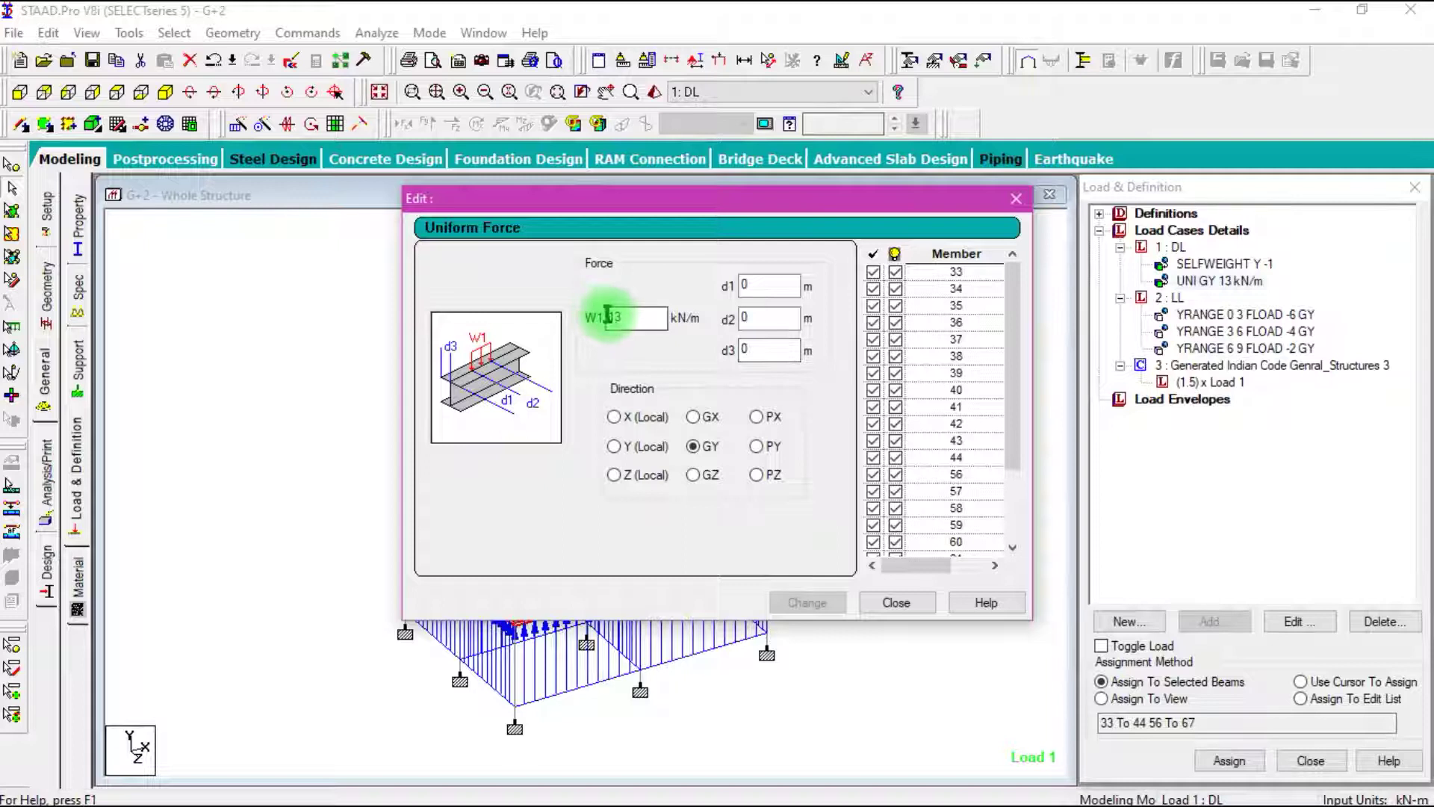
text(-)
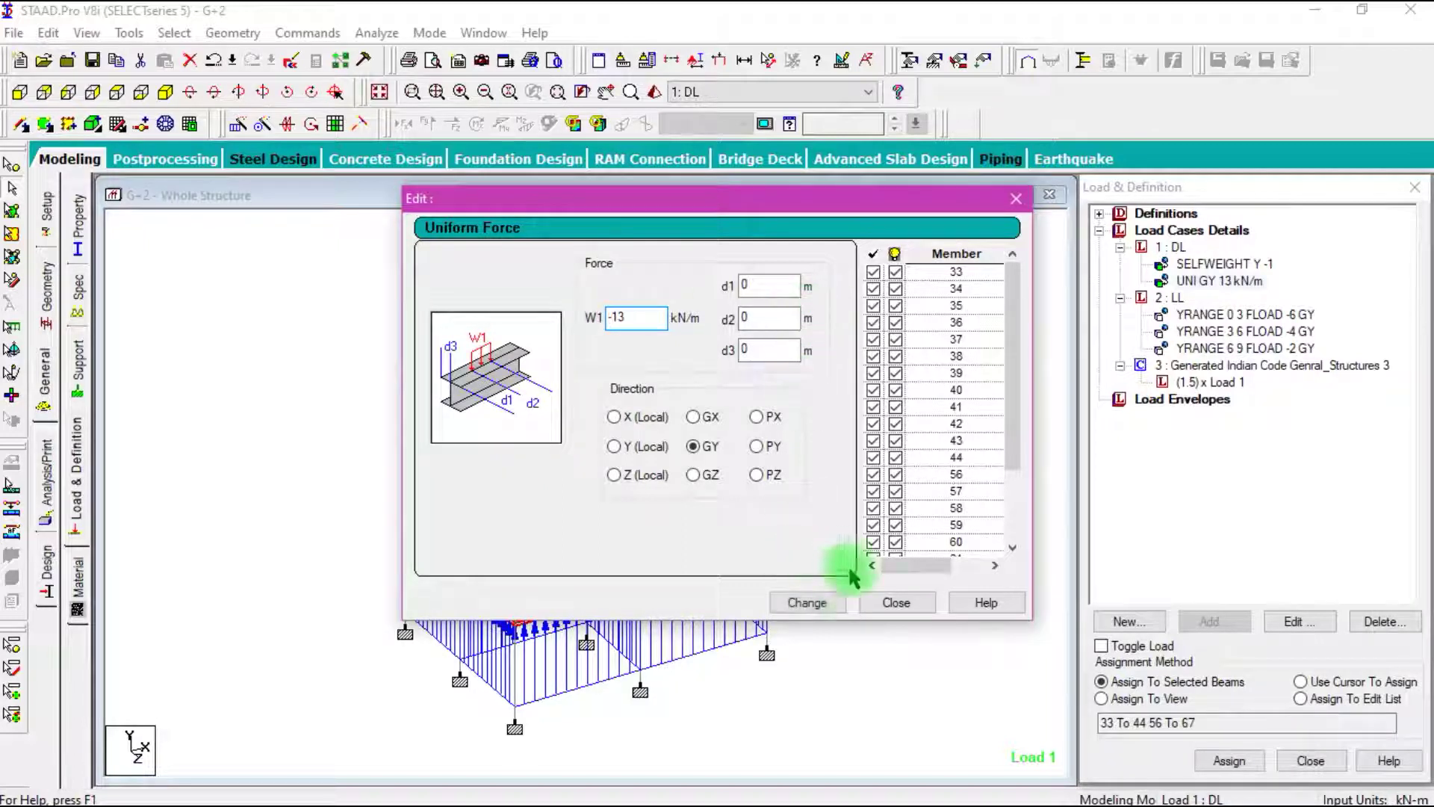
click(807, 601)
click(892, 602)
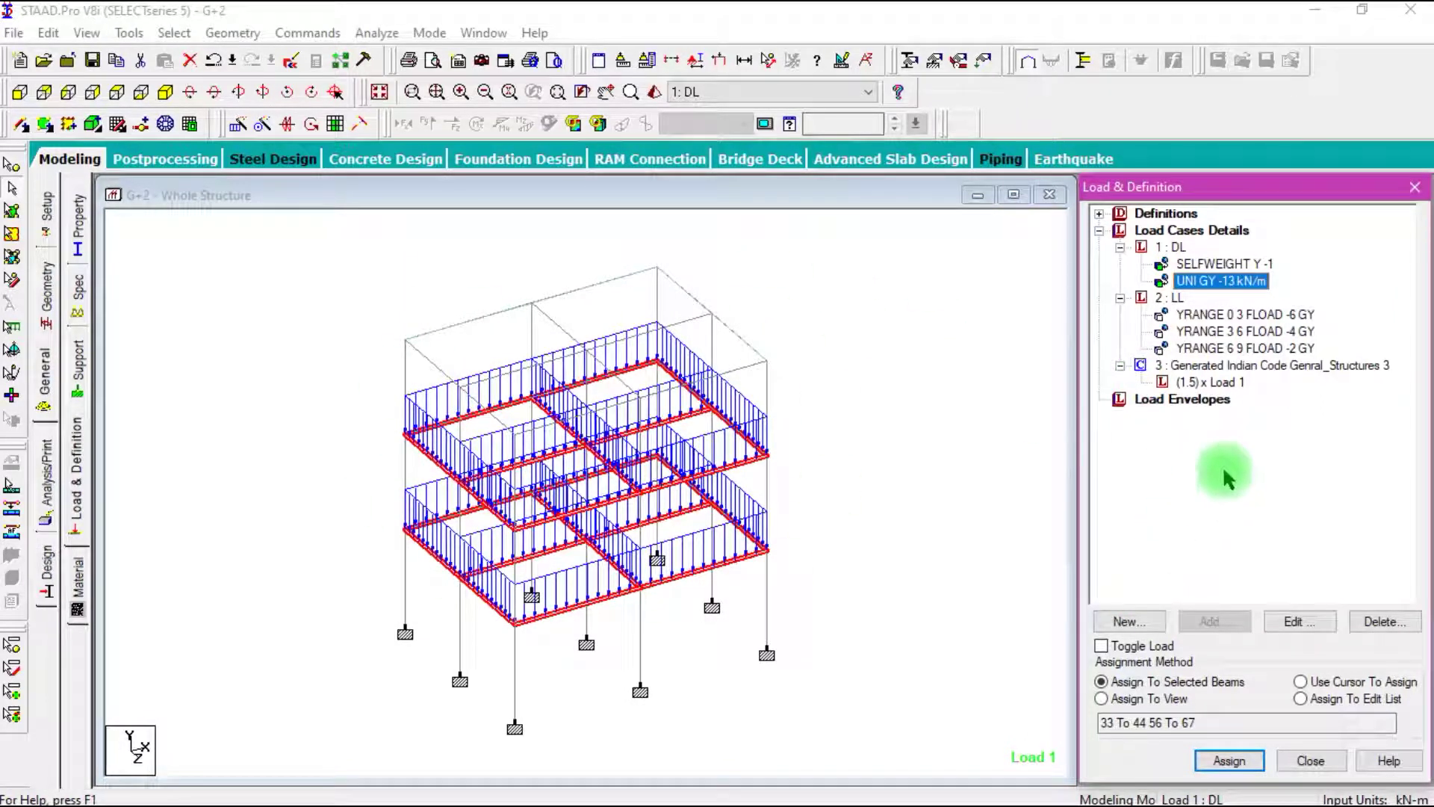
- Review the live floor loads and the selfweight assignment displayed on the frame
click(1240, 315)
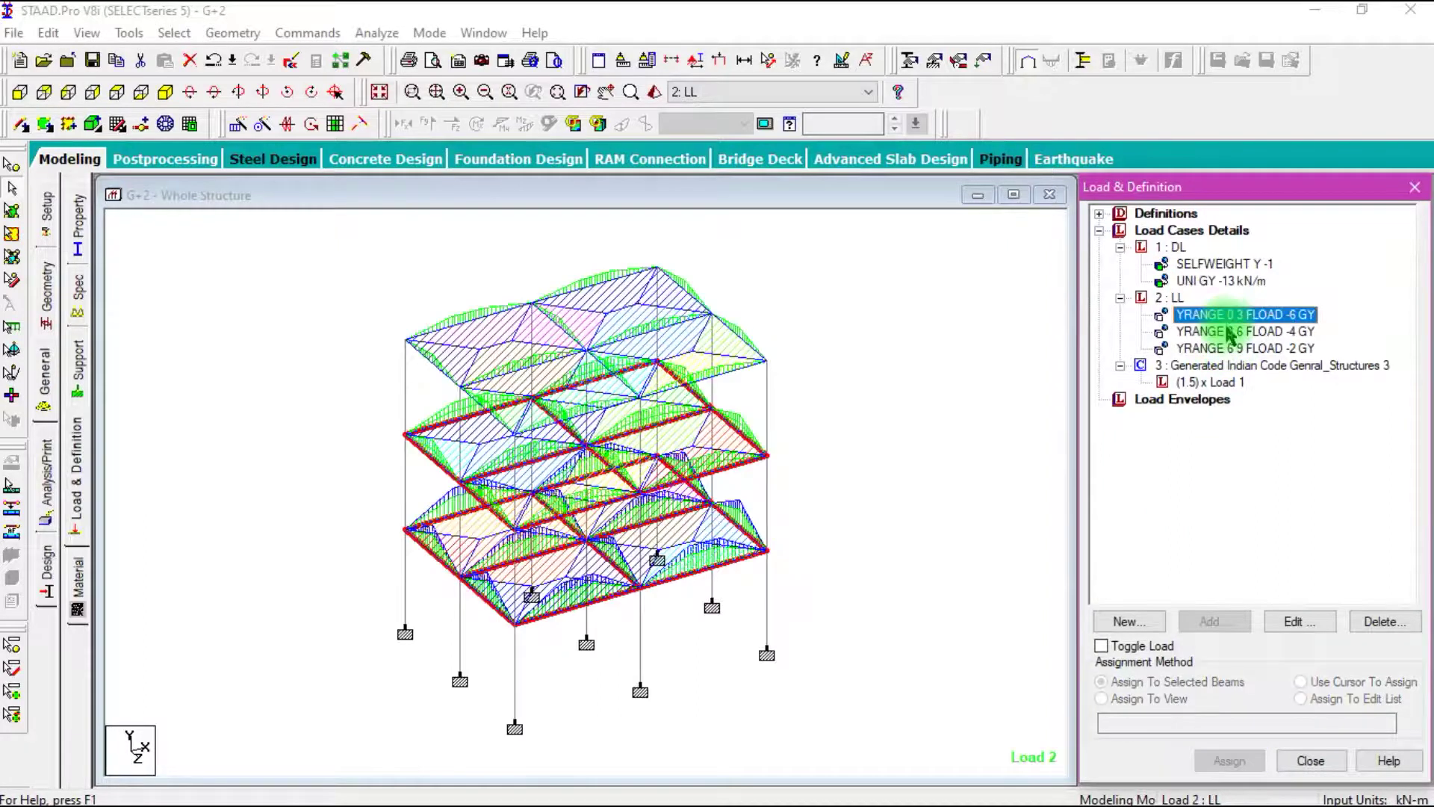
click(1230, 331)
click(1216, 264)
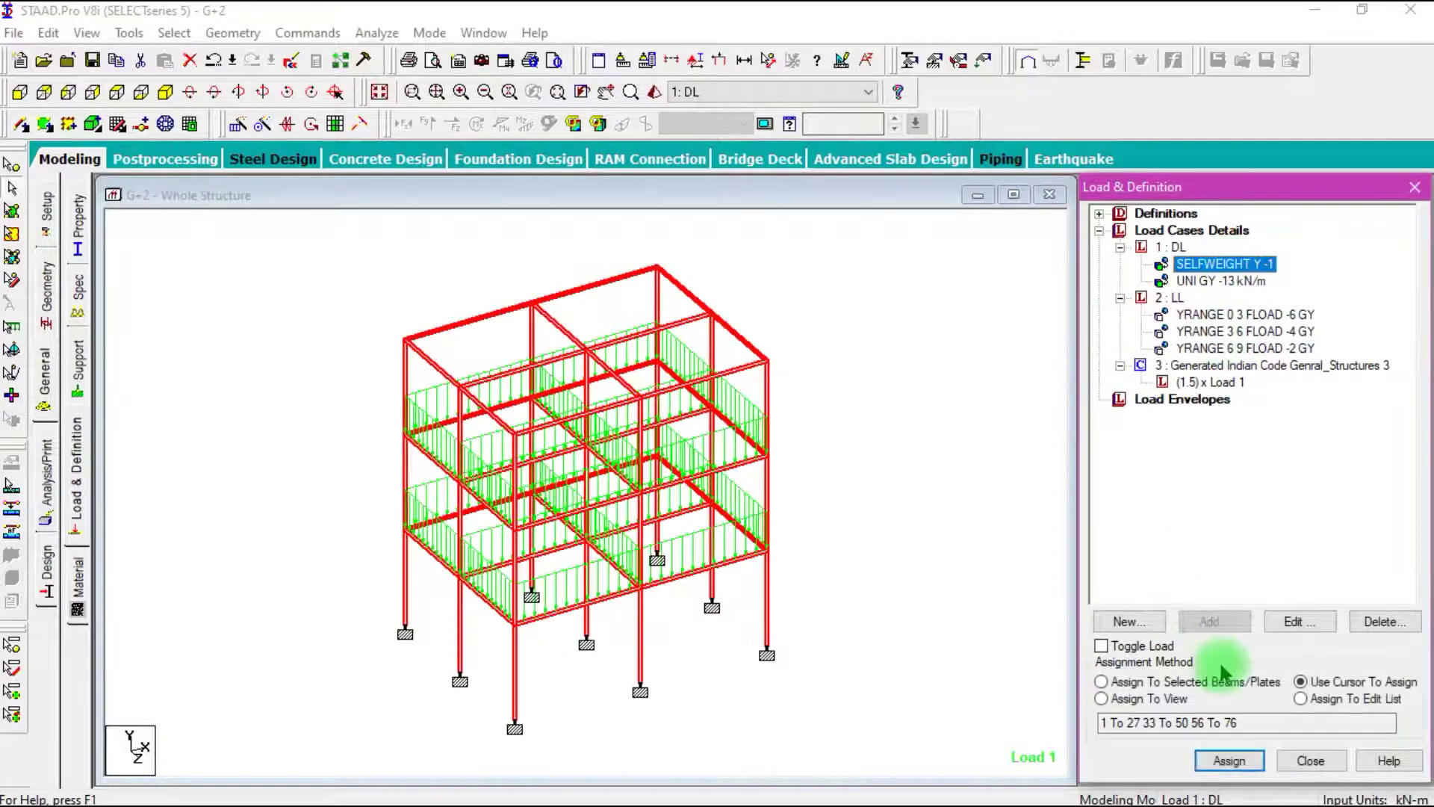
- Add a Perform Analysis command with the print option All
click(47, 475)
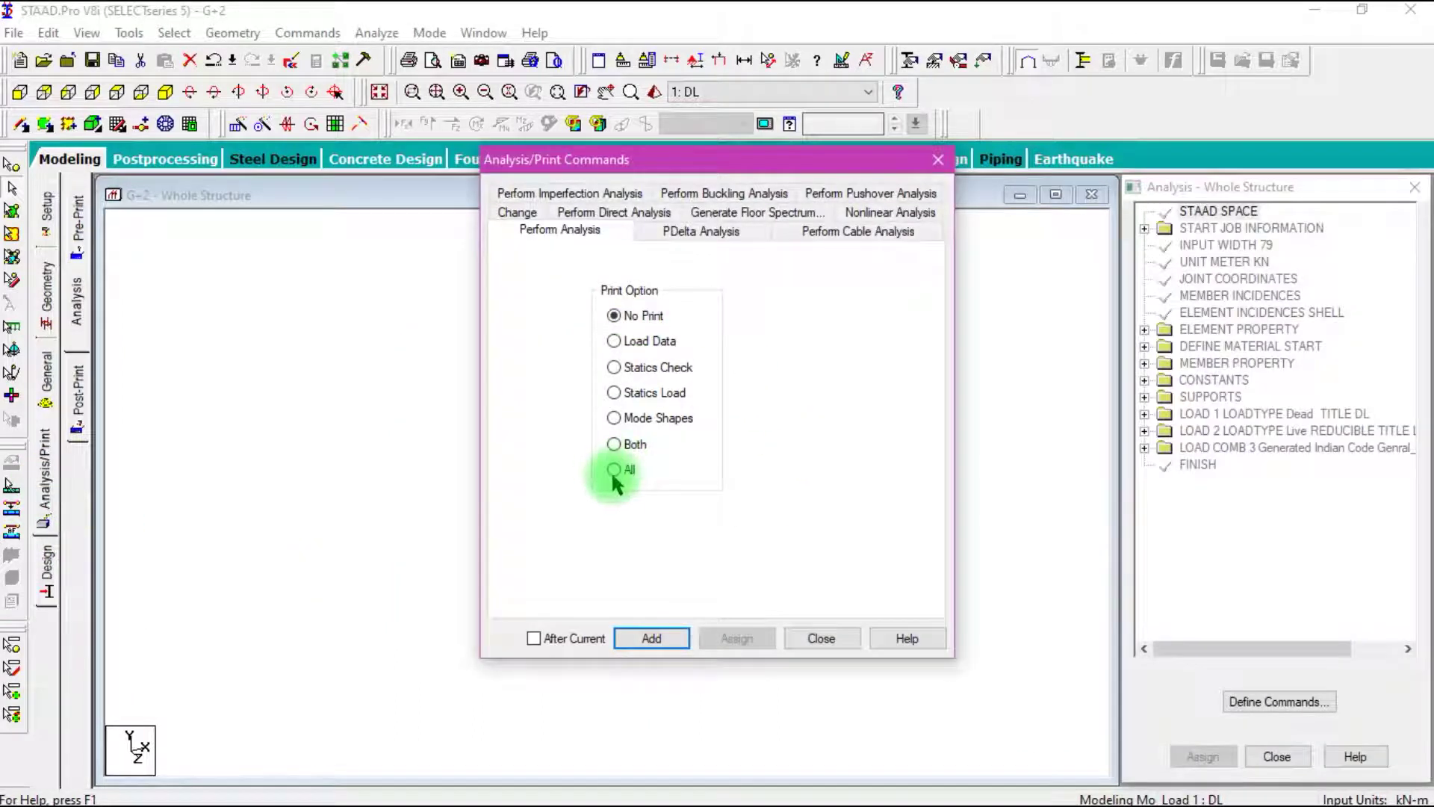
click(613, 472)
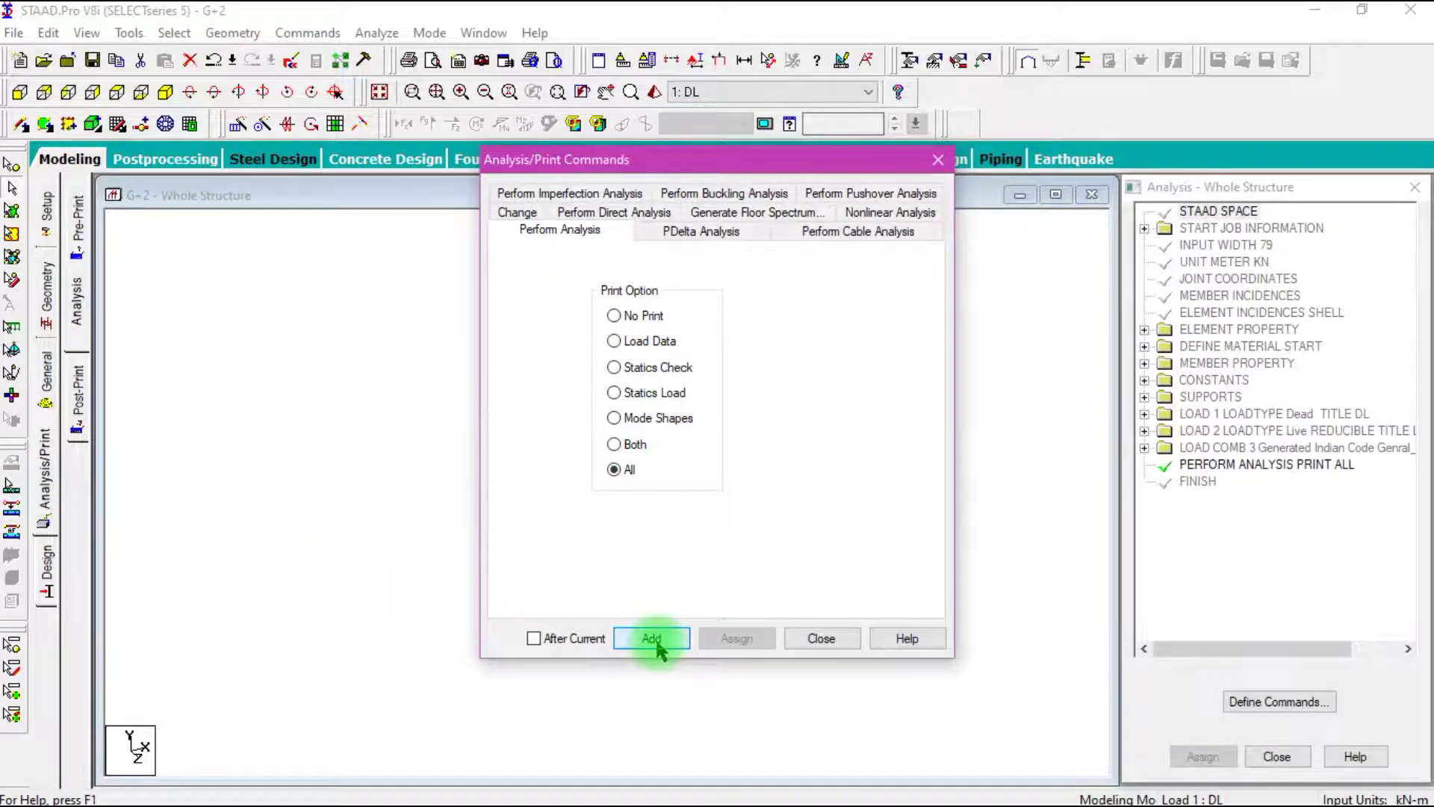
- Run the STAAD analysis on the G+2 frame and go to Post Processing Mode
click(822, 637)
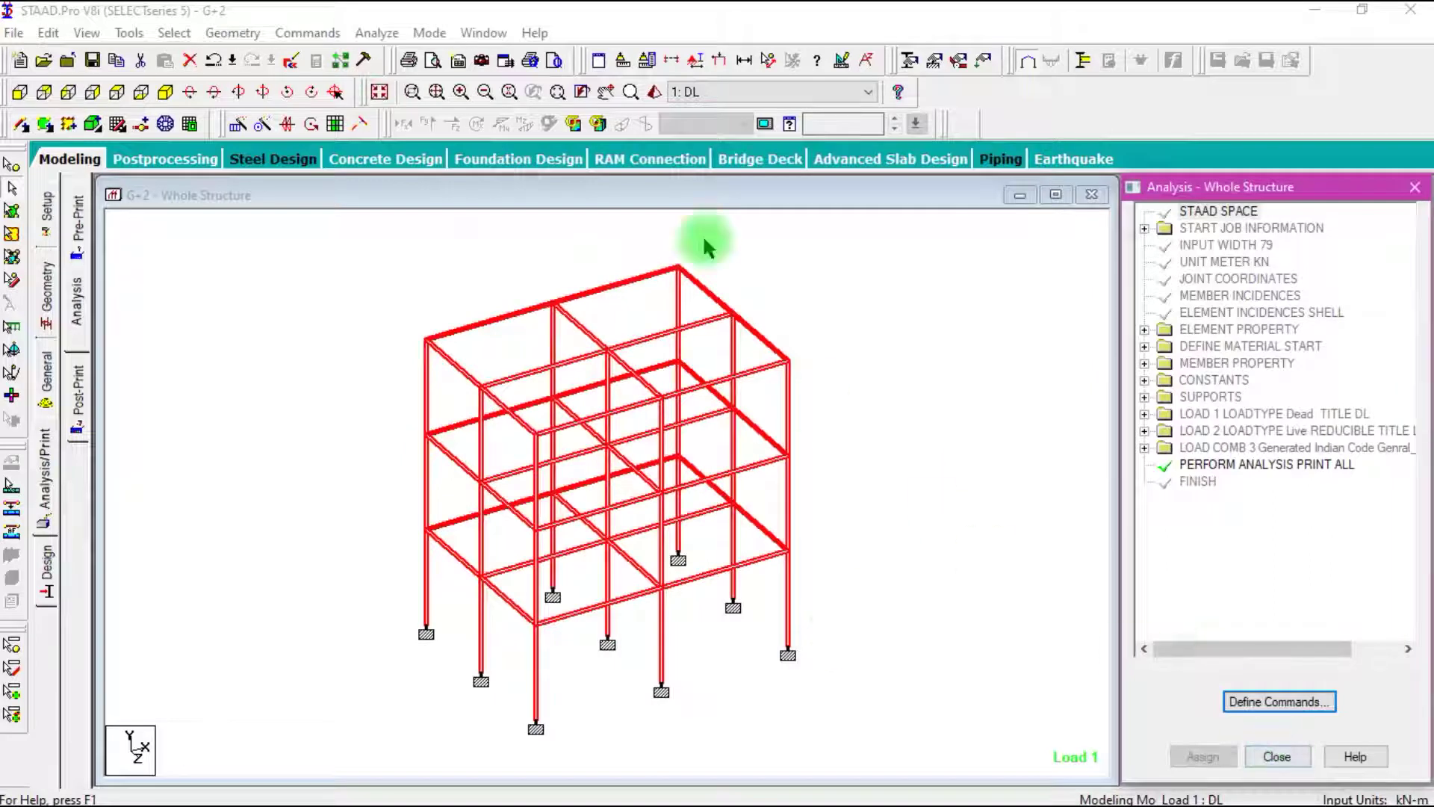
click(376, 33)
click(381, 50)
click(581, 441)
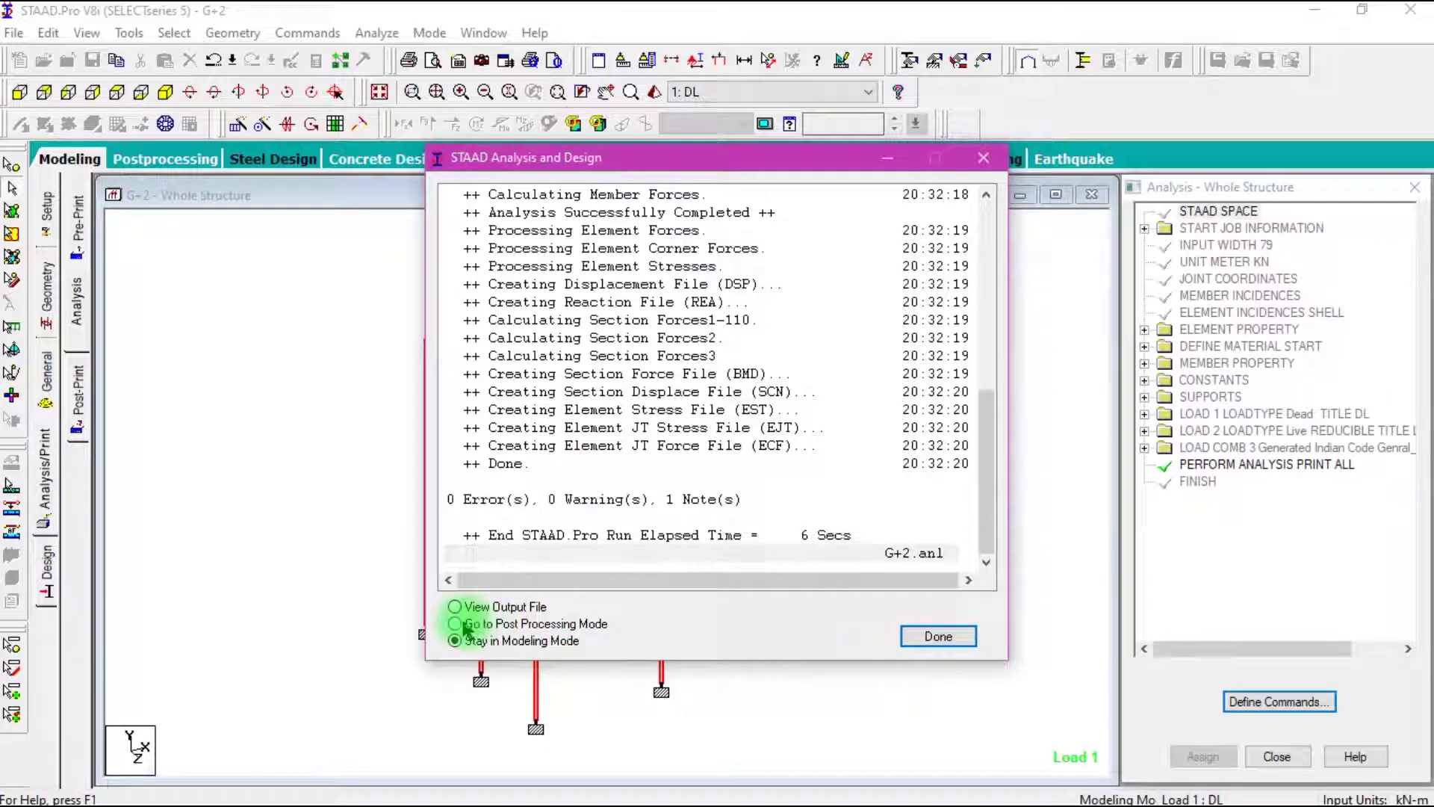
click(942, 636)
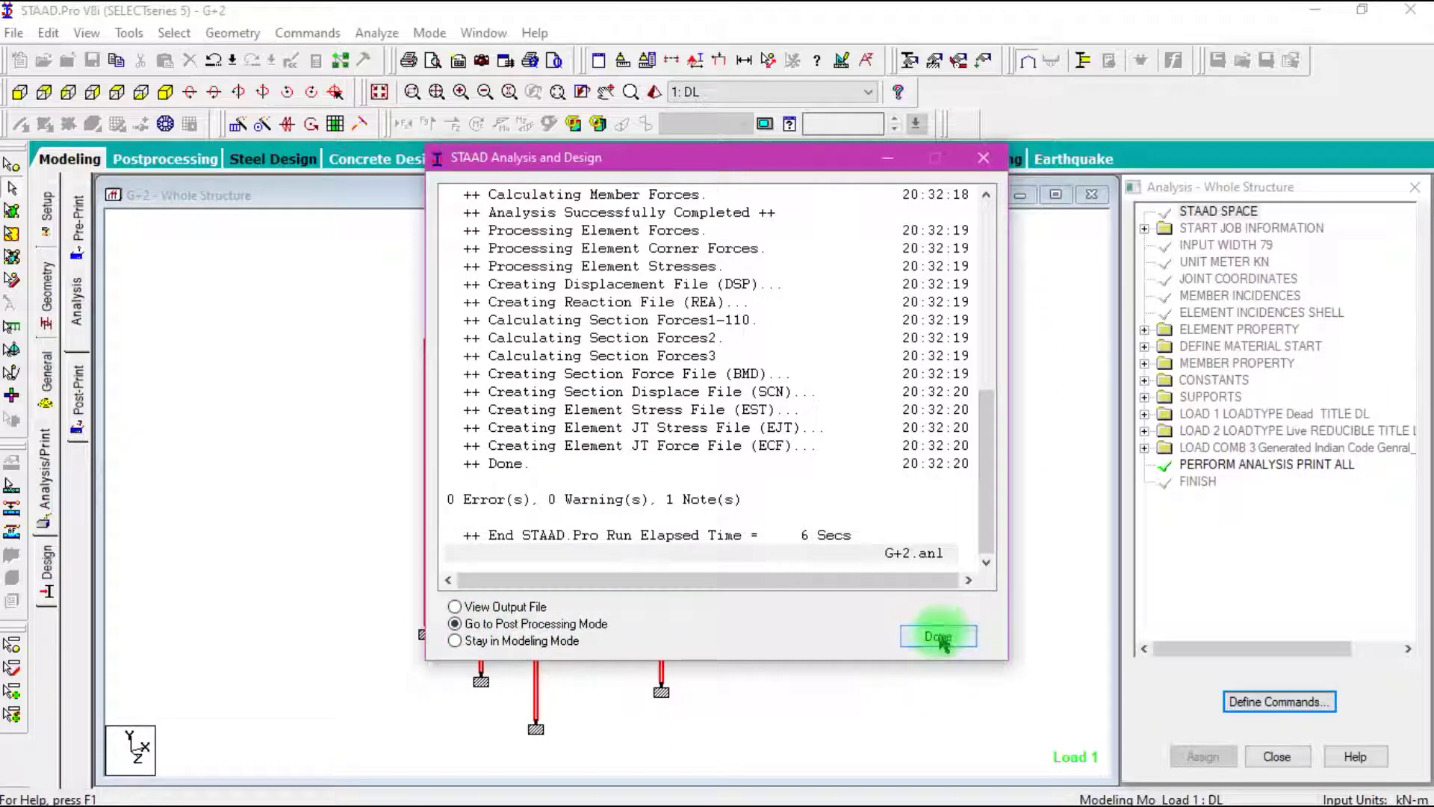
- Enable automatic scaling in the results setup for displacement/deflection, mode shape, axial forces, shear, bending and torsion
click(756, 576)
click(620, 256)
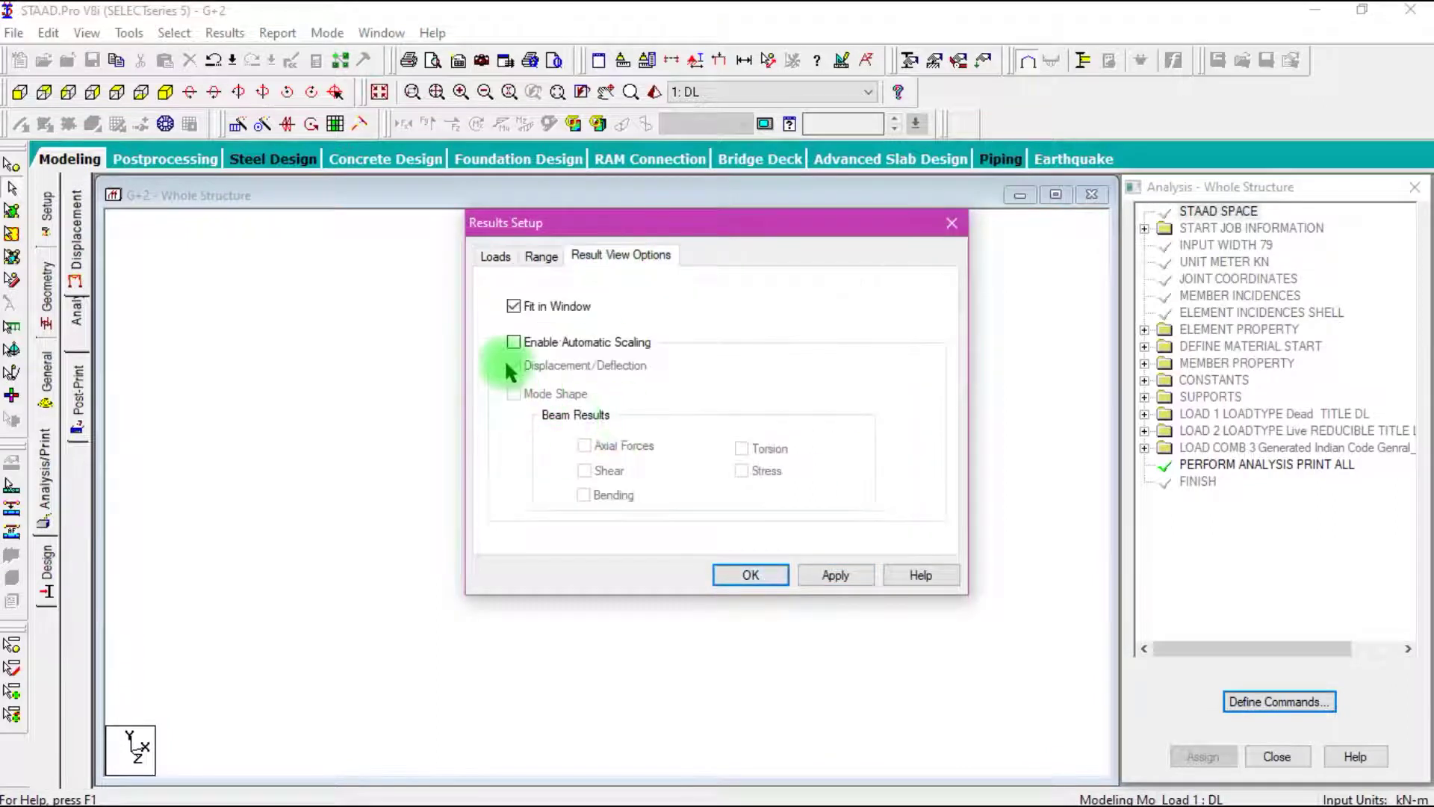
click(513, 341)
click(515, 395)
click(585, 447)
click(760, 450)
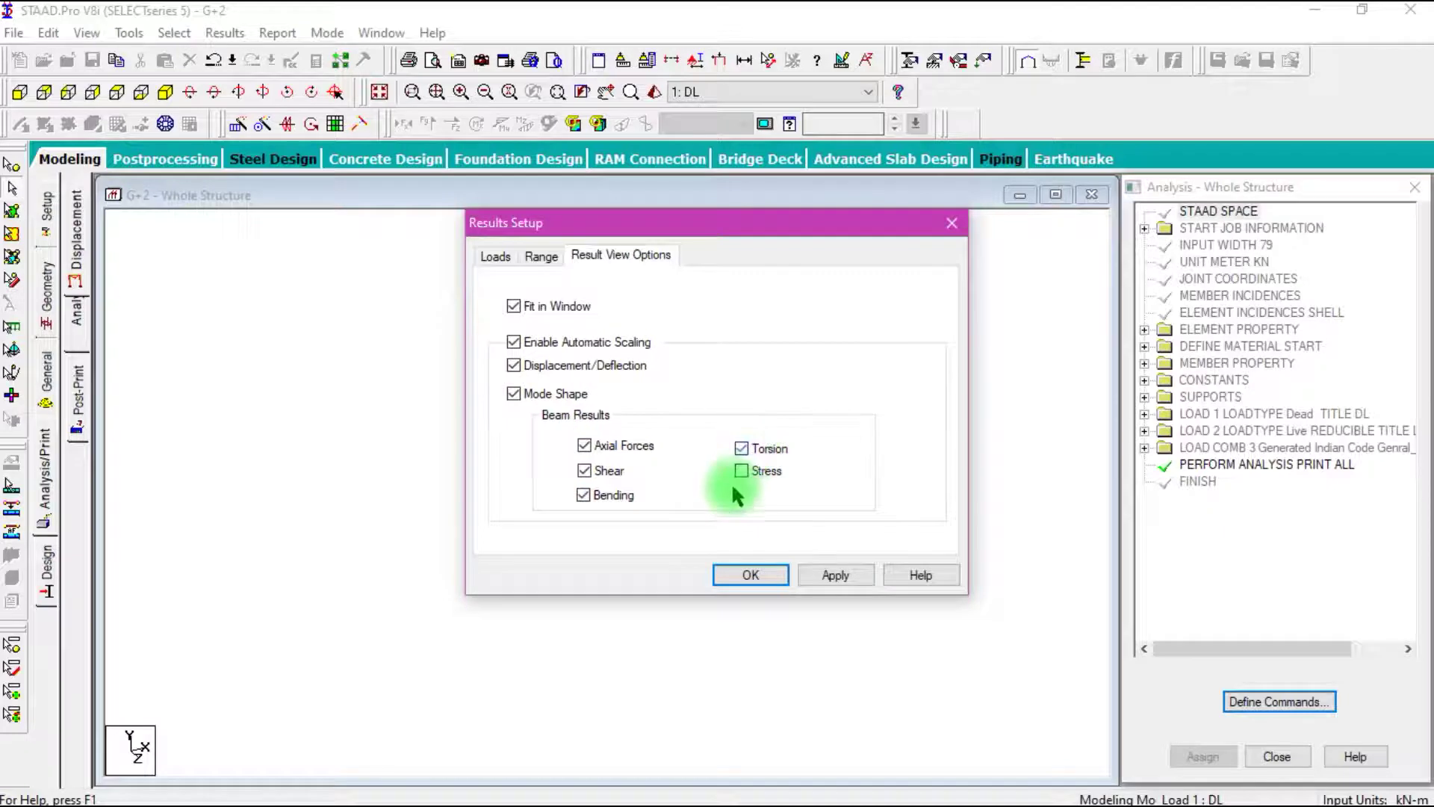
click(750, 574)
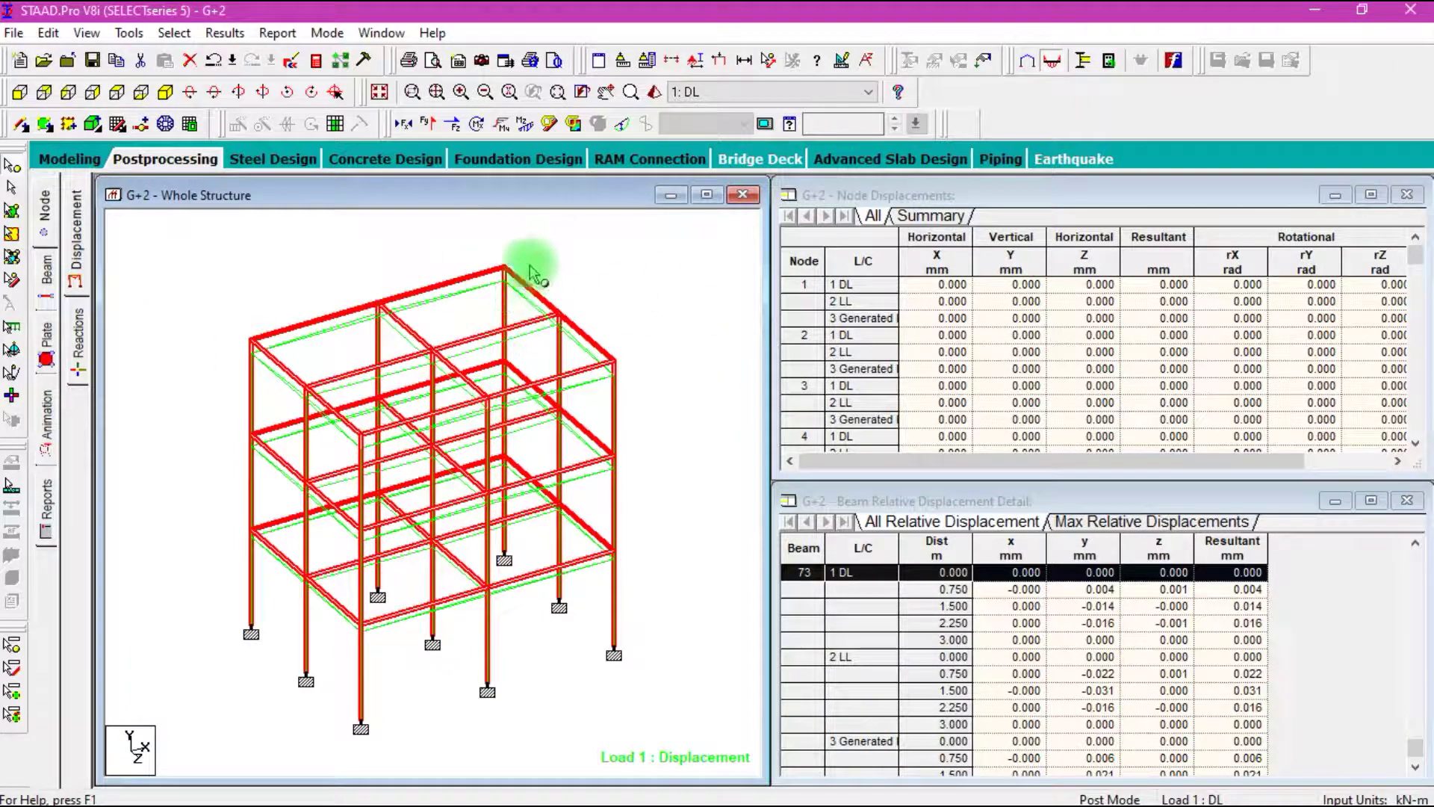
- Review the beam Bending Z moment and Shear Y diagrams on the whole frame for load case 1: DL
click(67, 280)
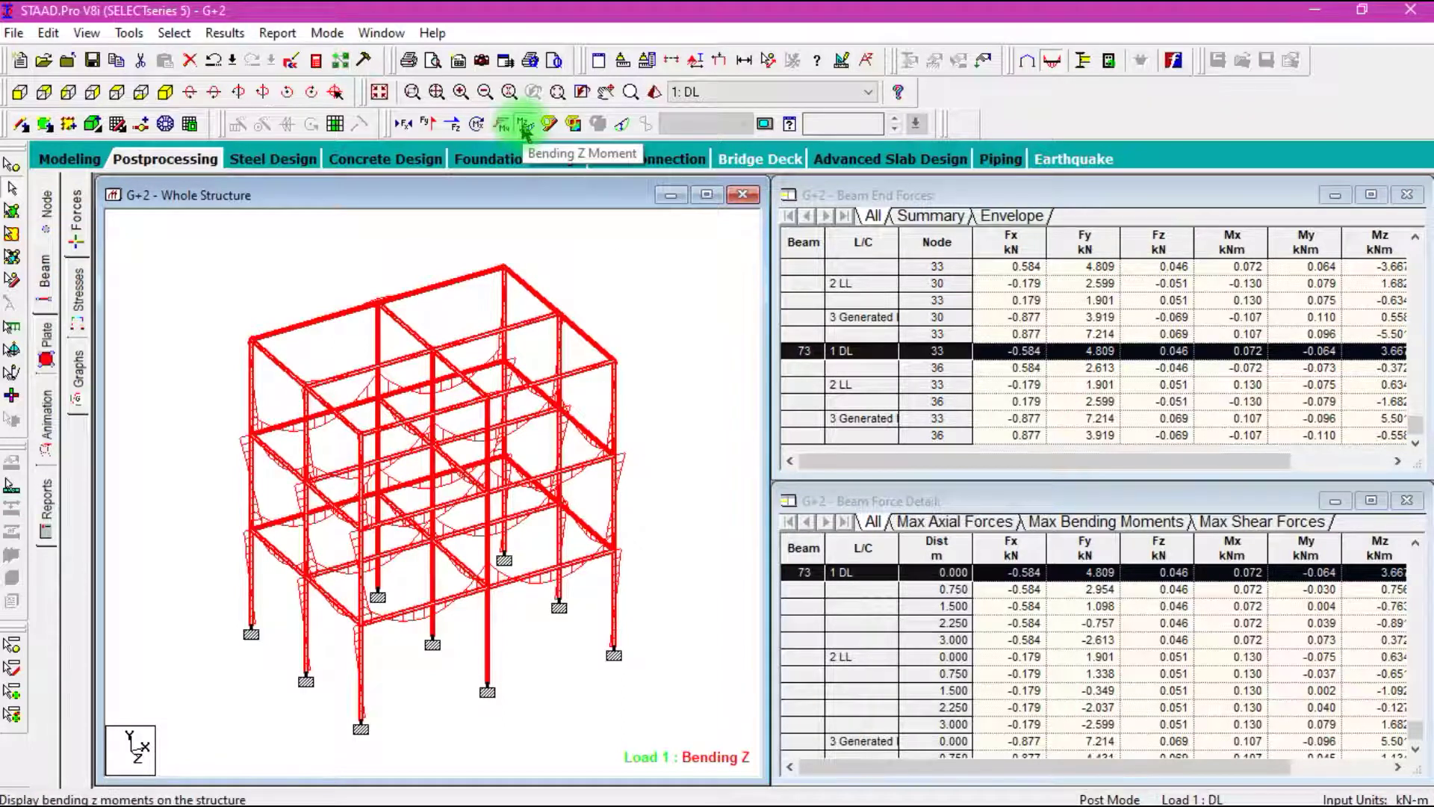
click(525, 127)
click(525, 127)
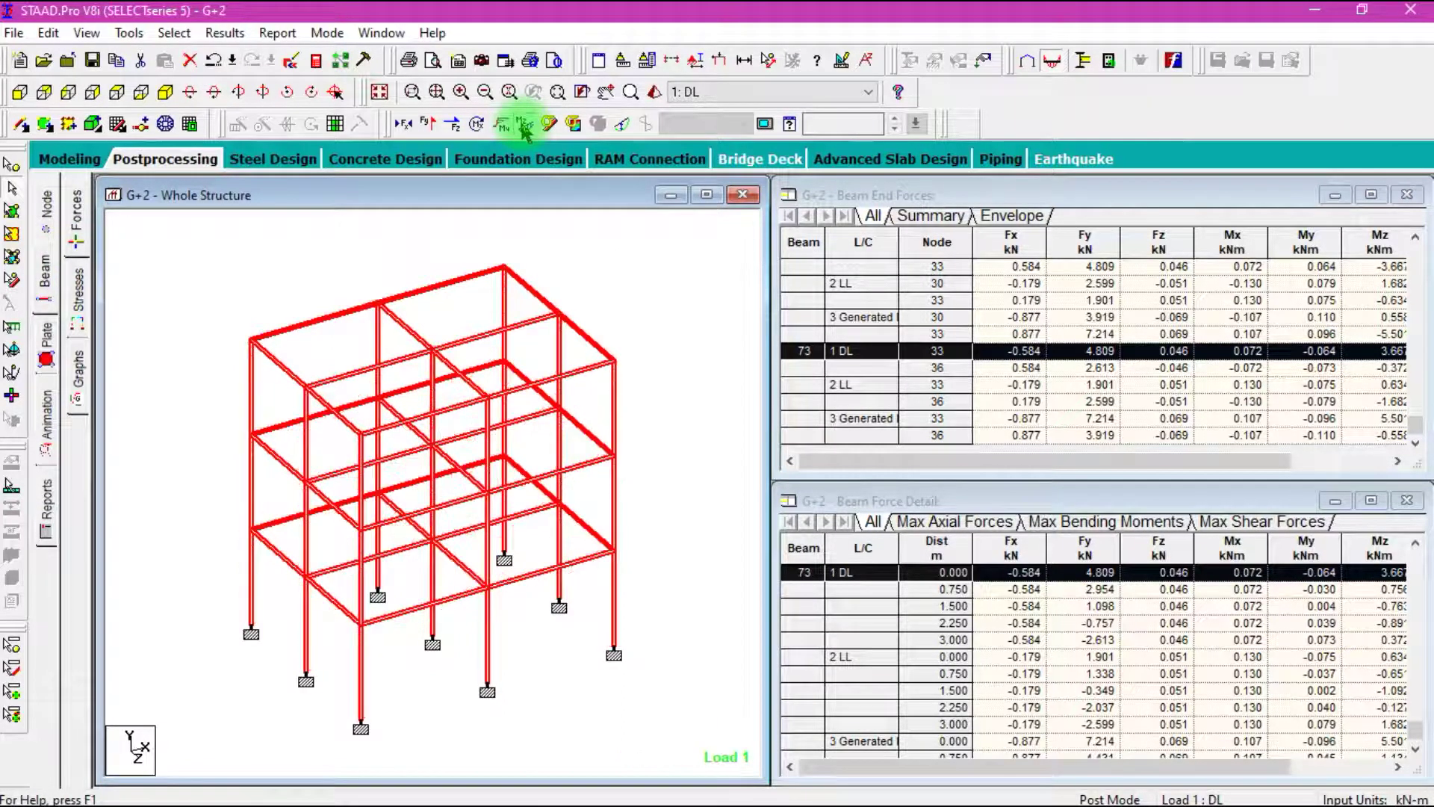
click(428, 126)
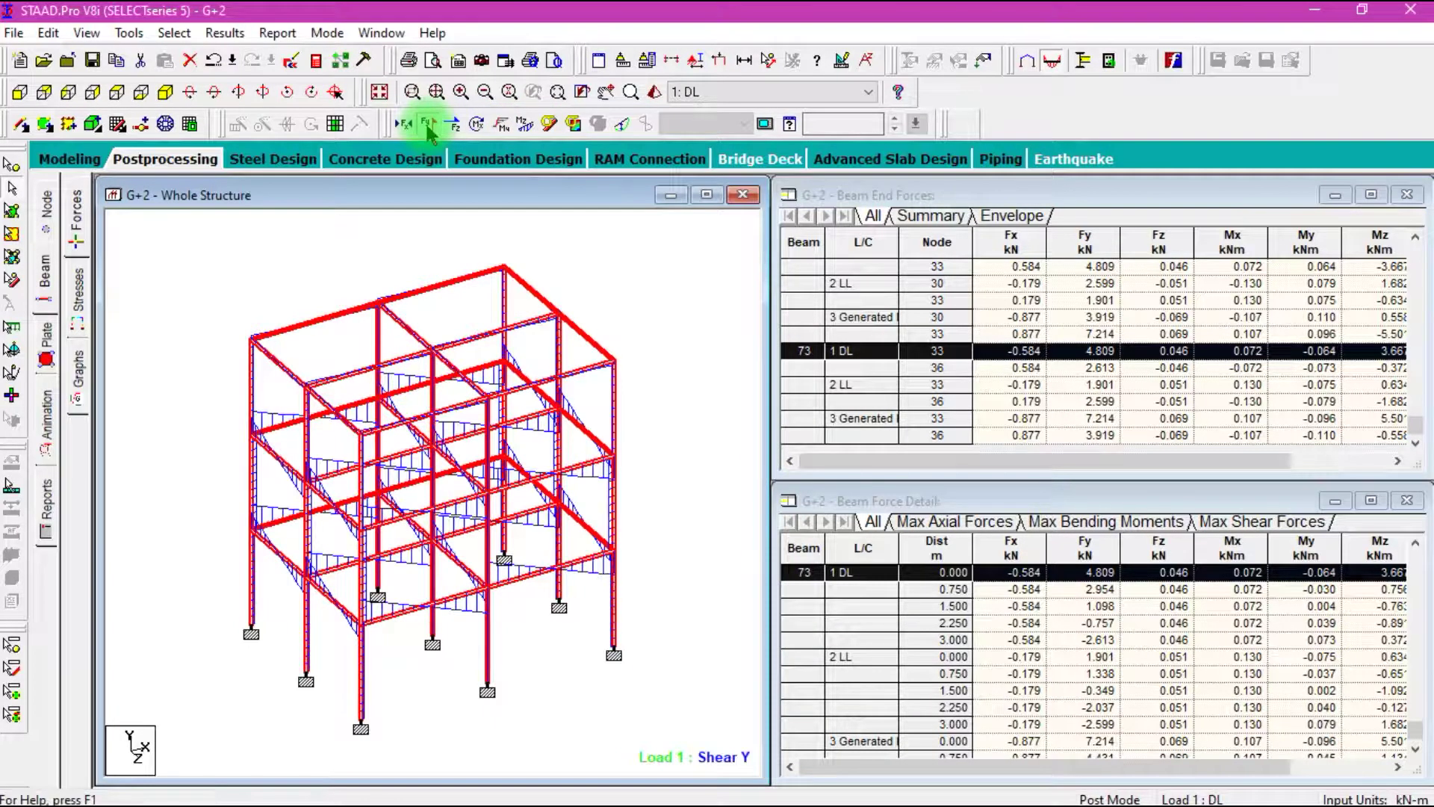
click(428, 125)
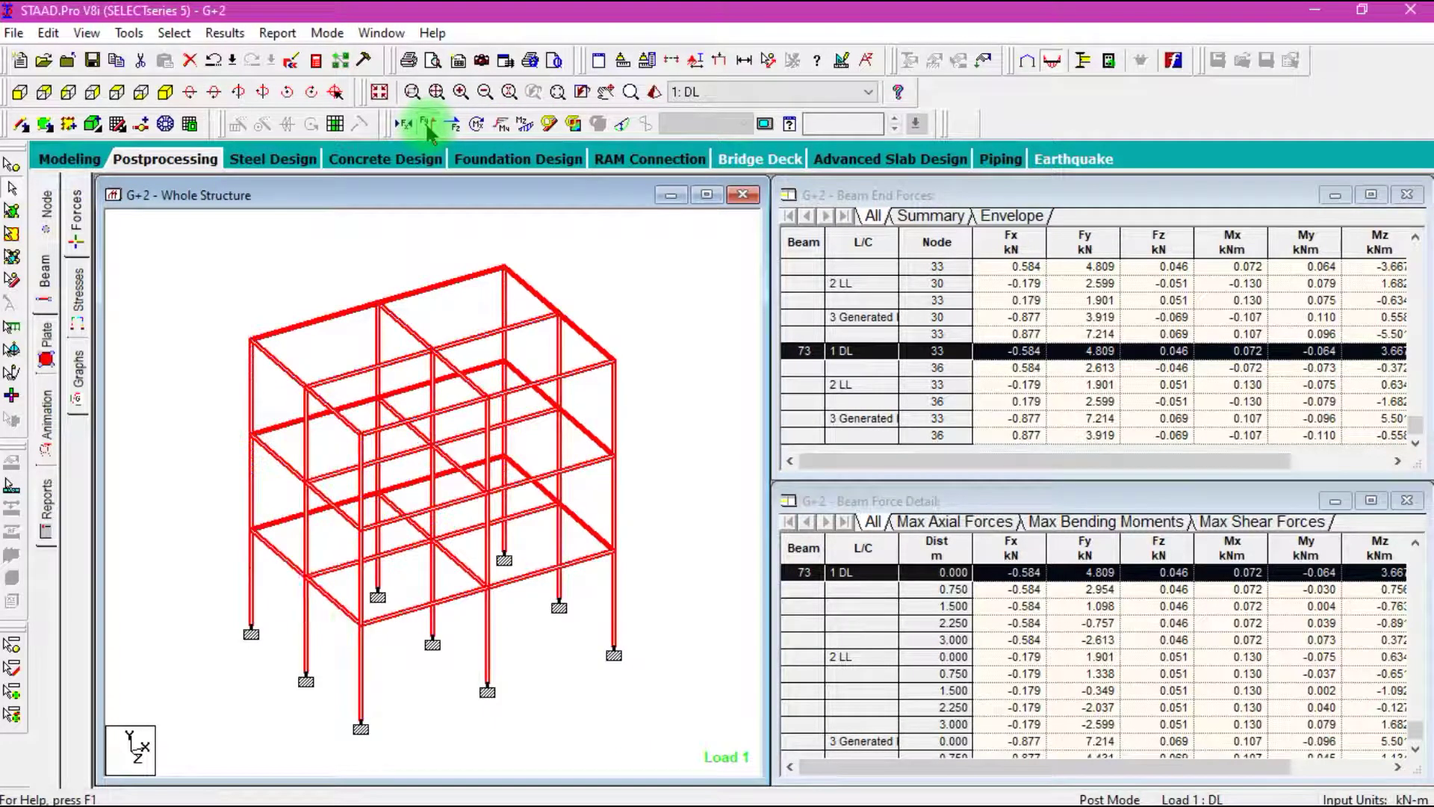
- Set up and start the deflection animation of the whole structure
click(46, 418)
click(512, 215)
click(827, 718)
click(655, 718)
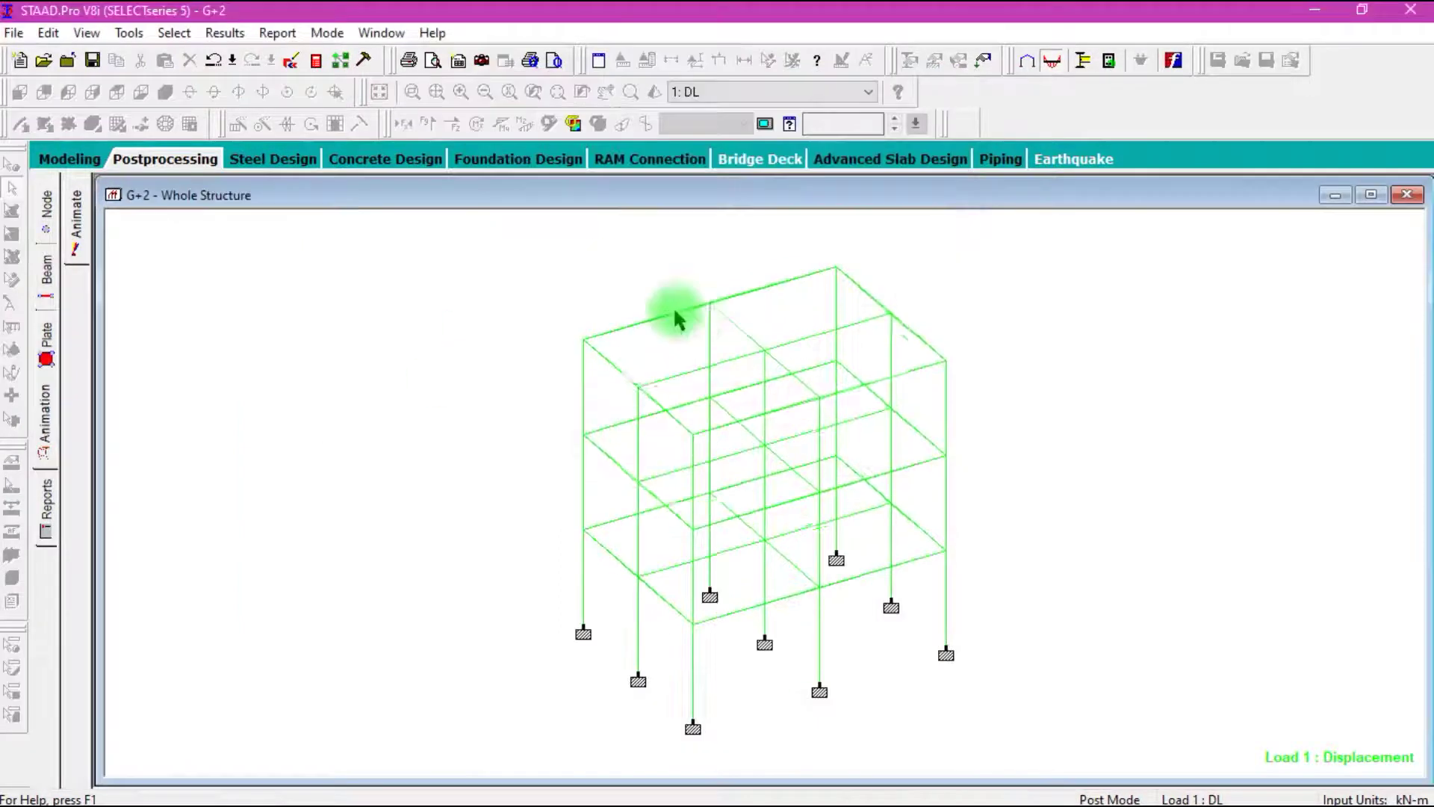
- Compare the displacement animation for load case 2: LL and the generated Indian code combination, finishing on 1: DL
click(706, 92)
click(709, 92)
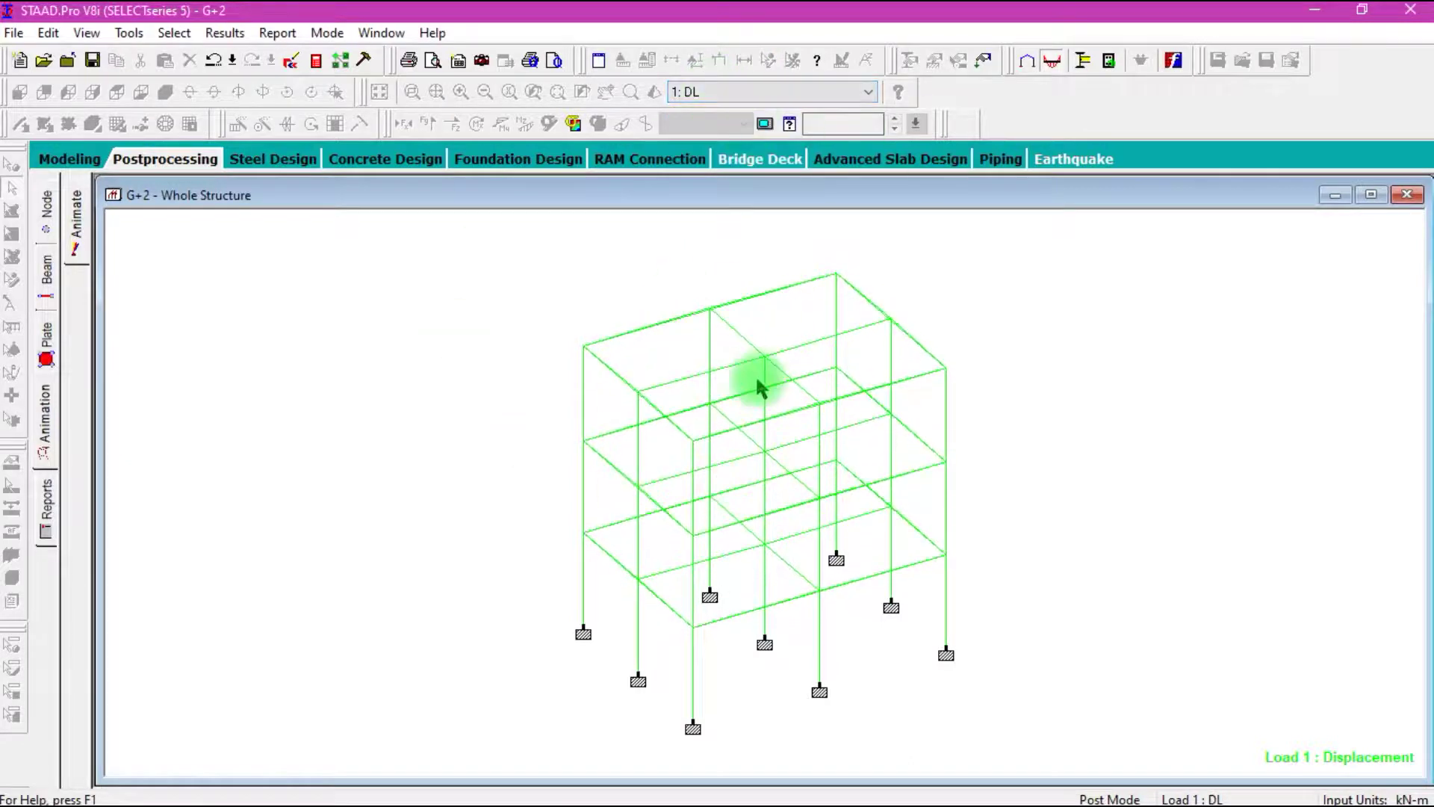
click(732, 92)
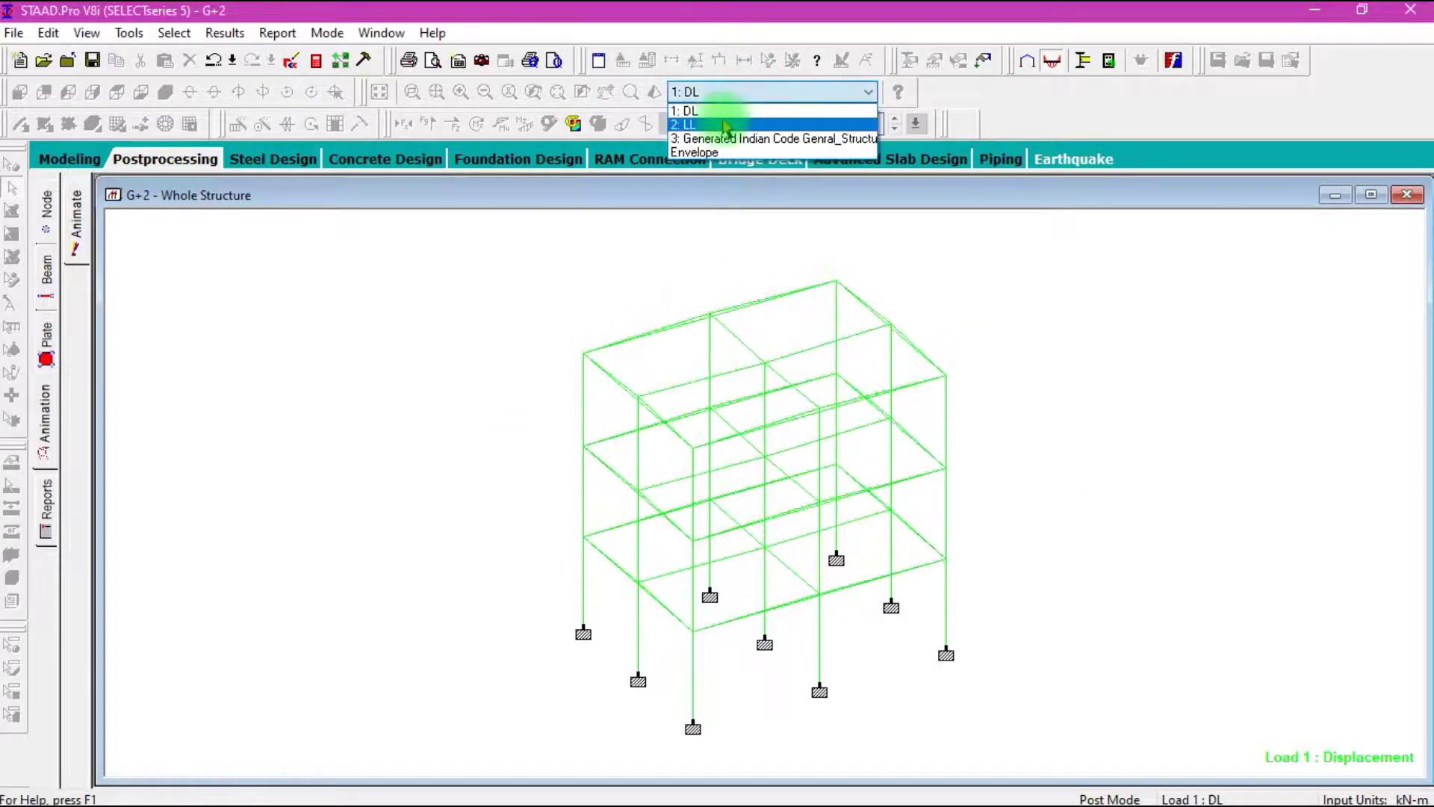
click(710, 125)
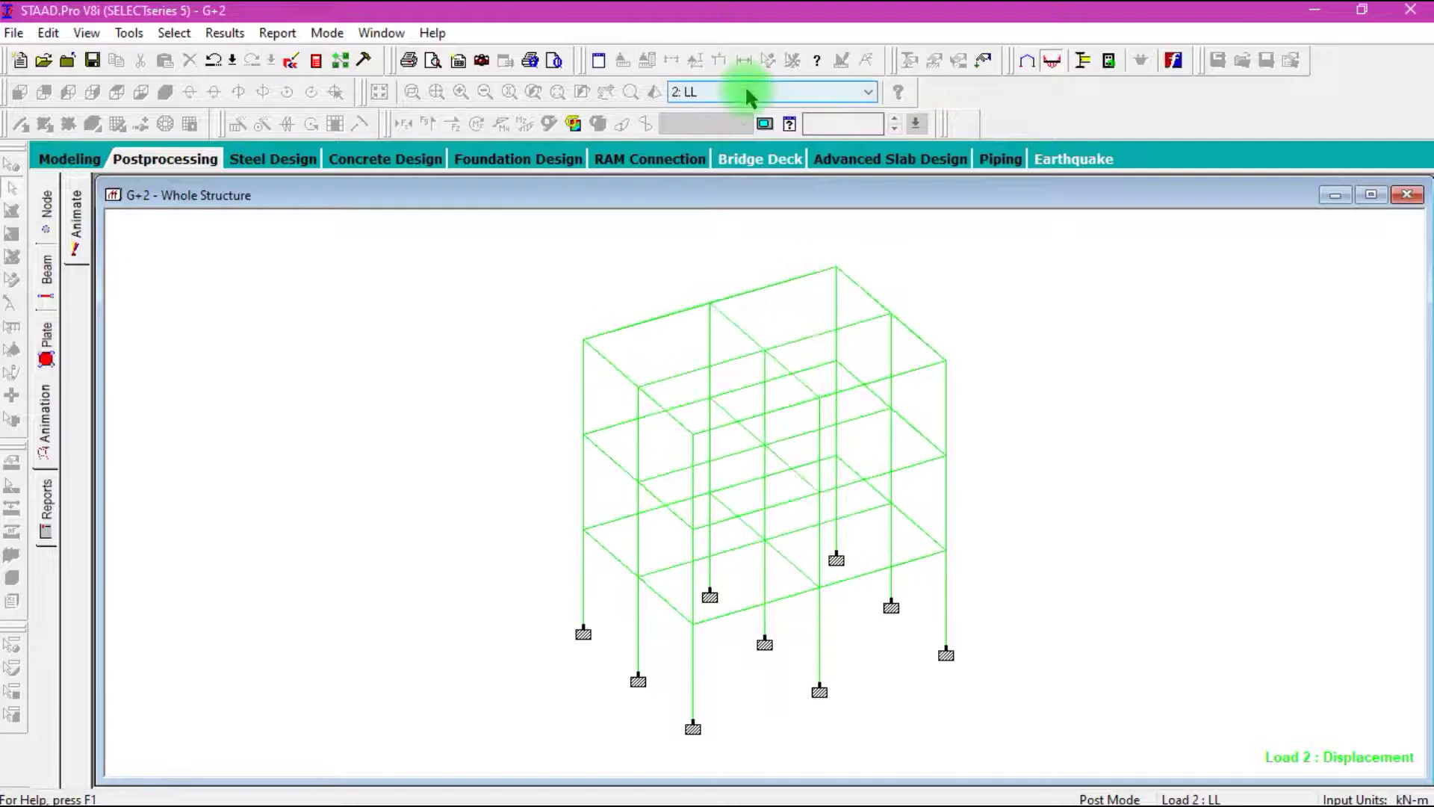
click(746, 92)
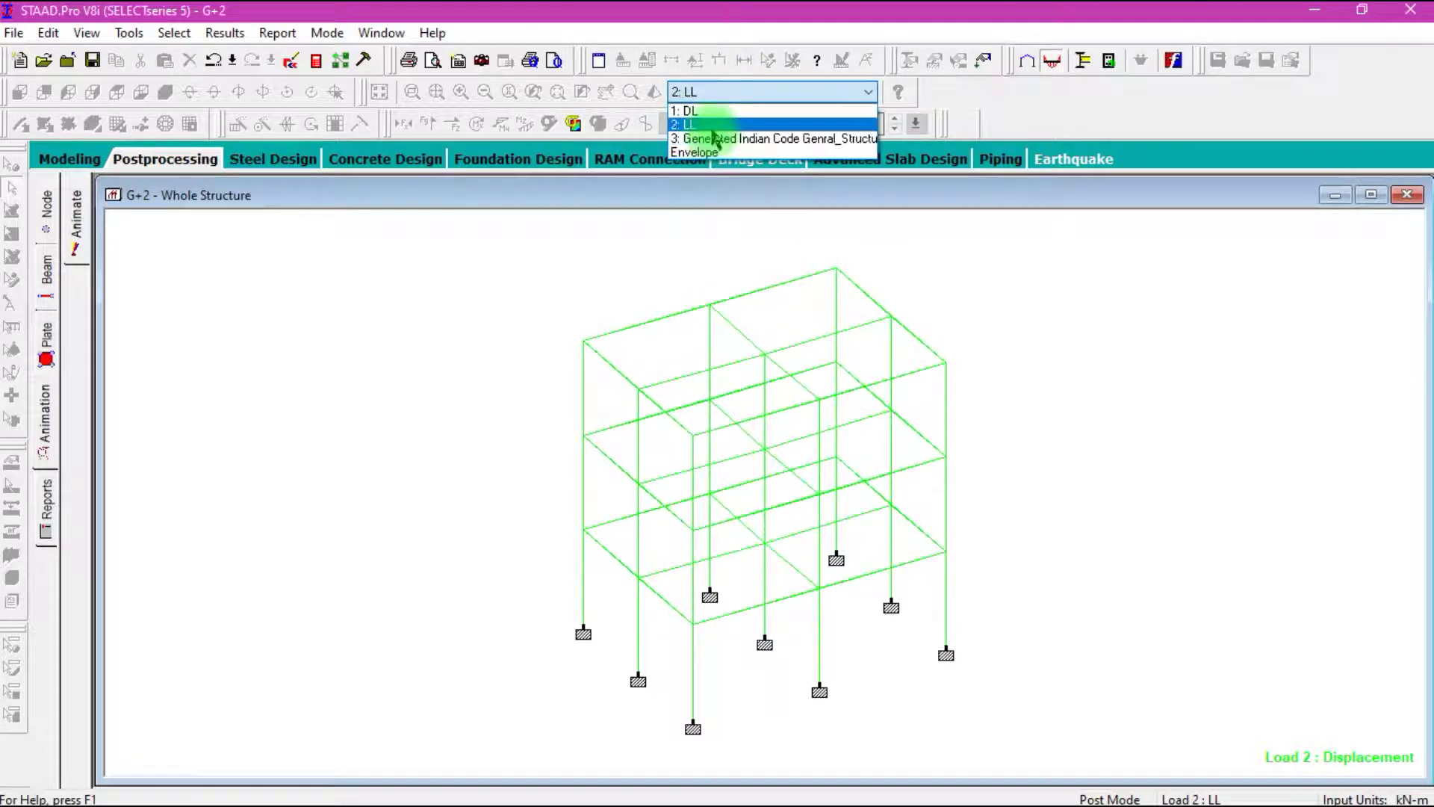
click(695, 127)
click(752, 93)
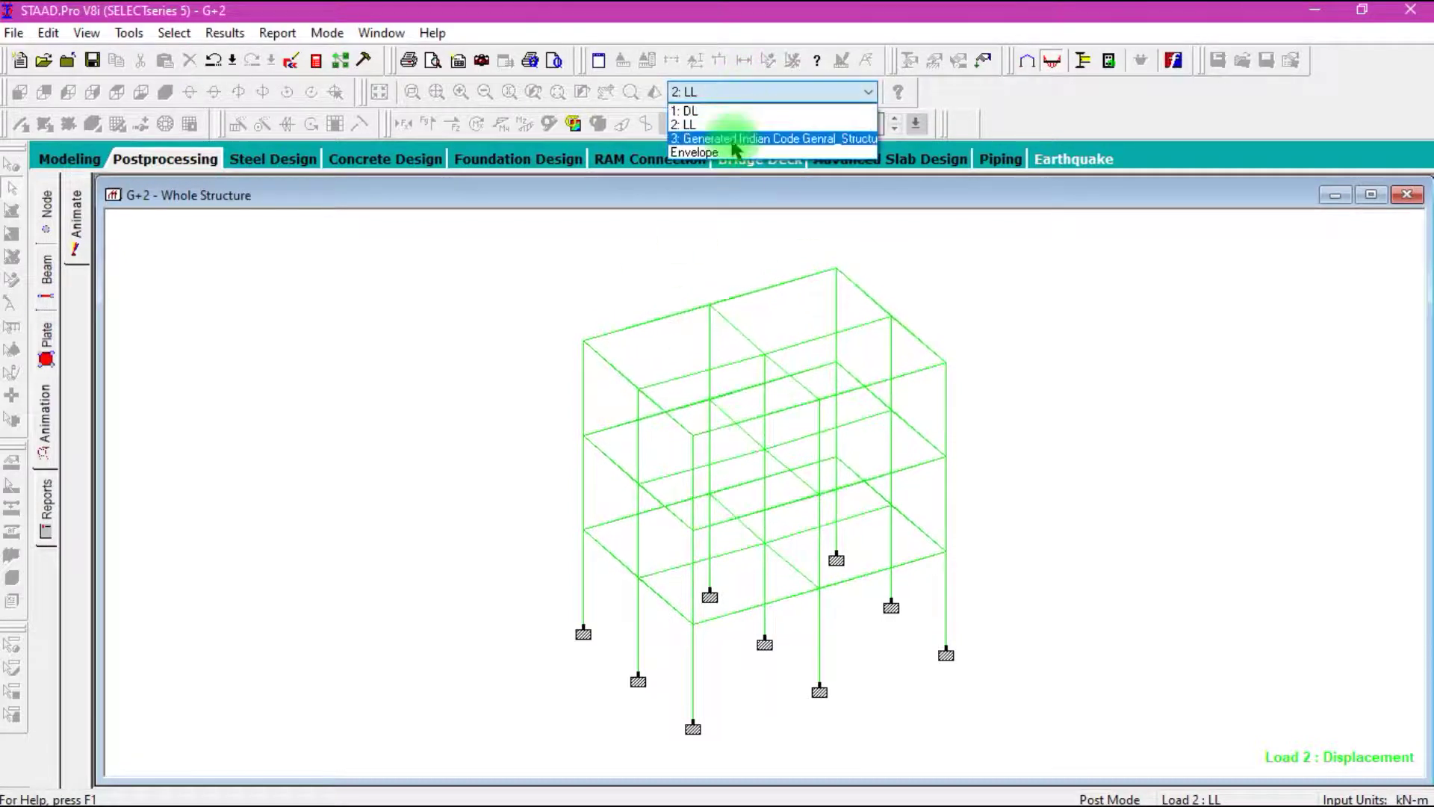
click(736, 140)
click(741, 92)
click(736, 112)
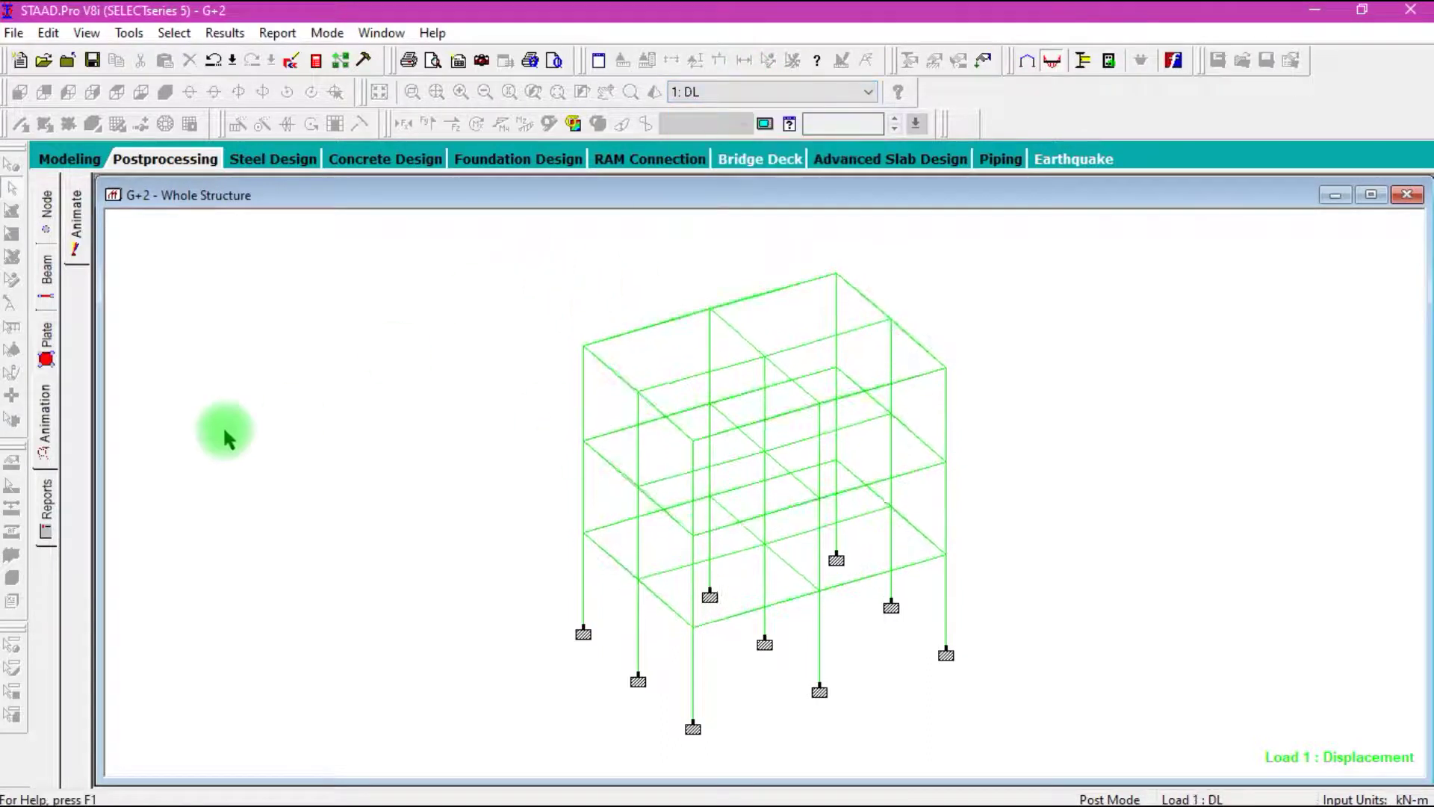
- Display the plate stress contour of the floor slabs for load case 1: DL with stress type Max Absolute
click(46, 280)
click(45, 348)
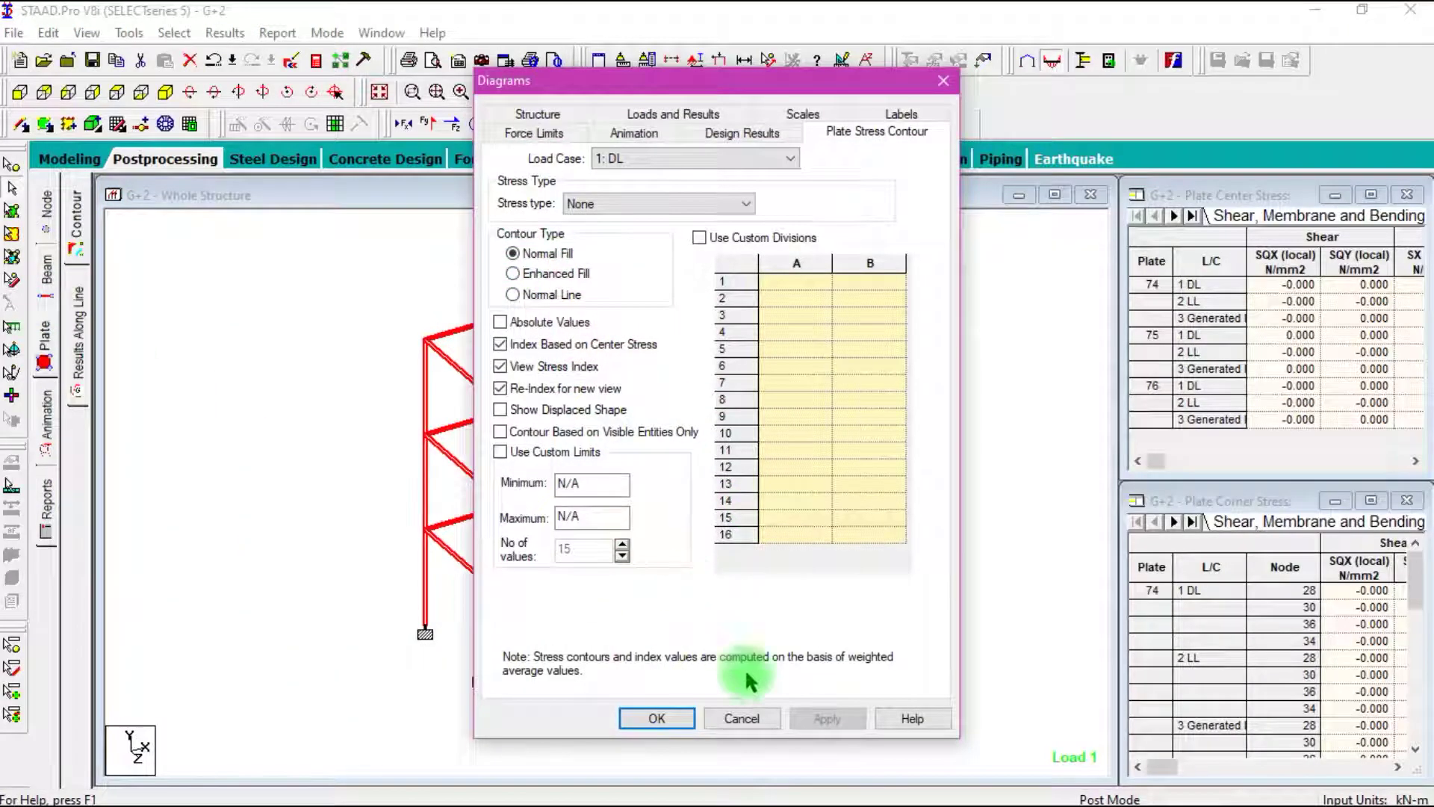
click(608, 202)
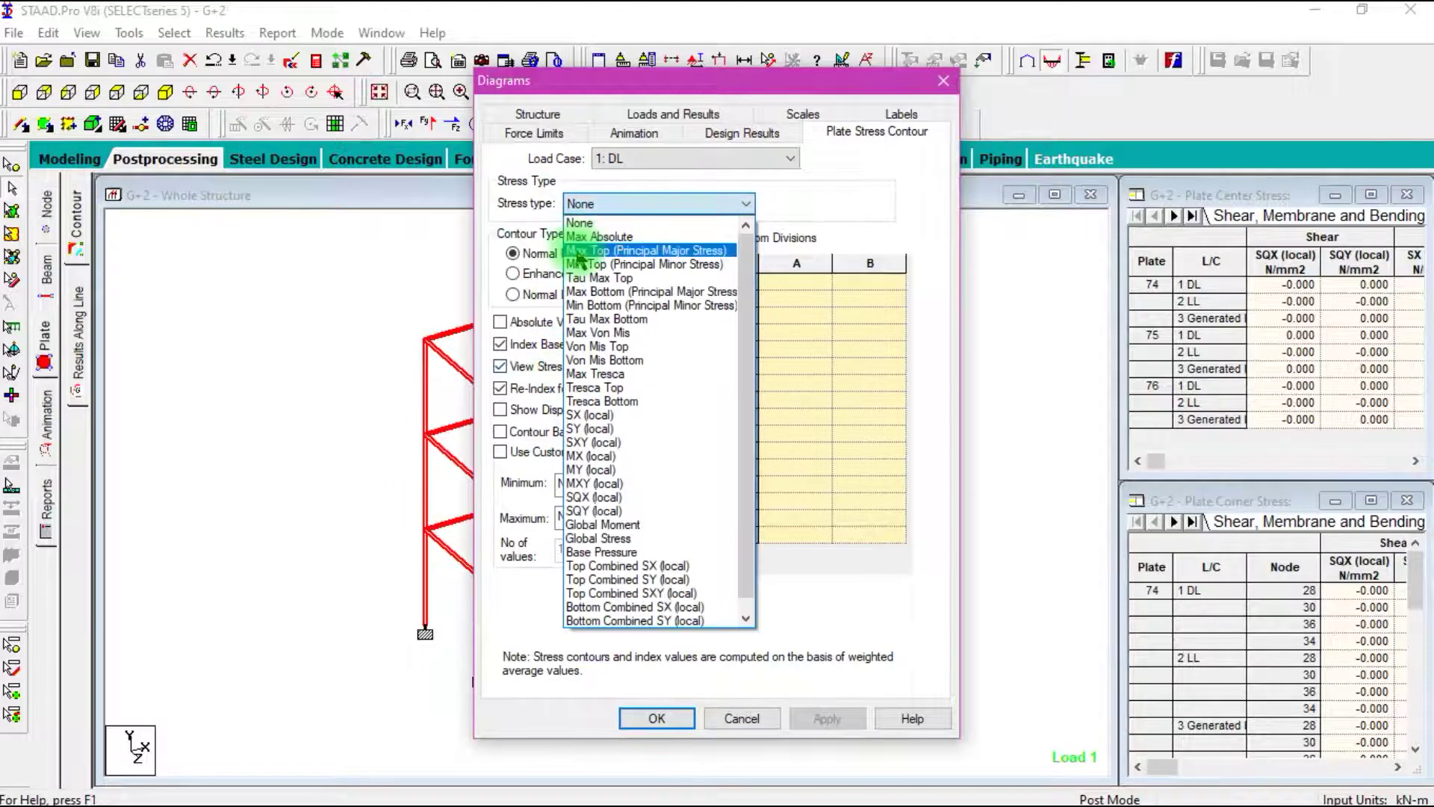
click(594, 234)
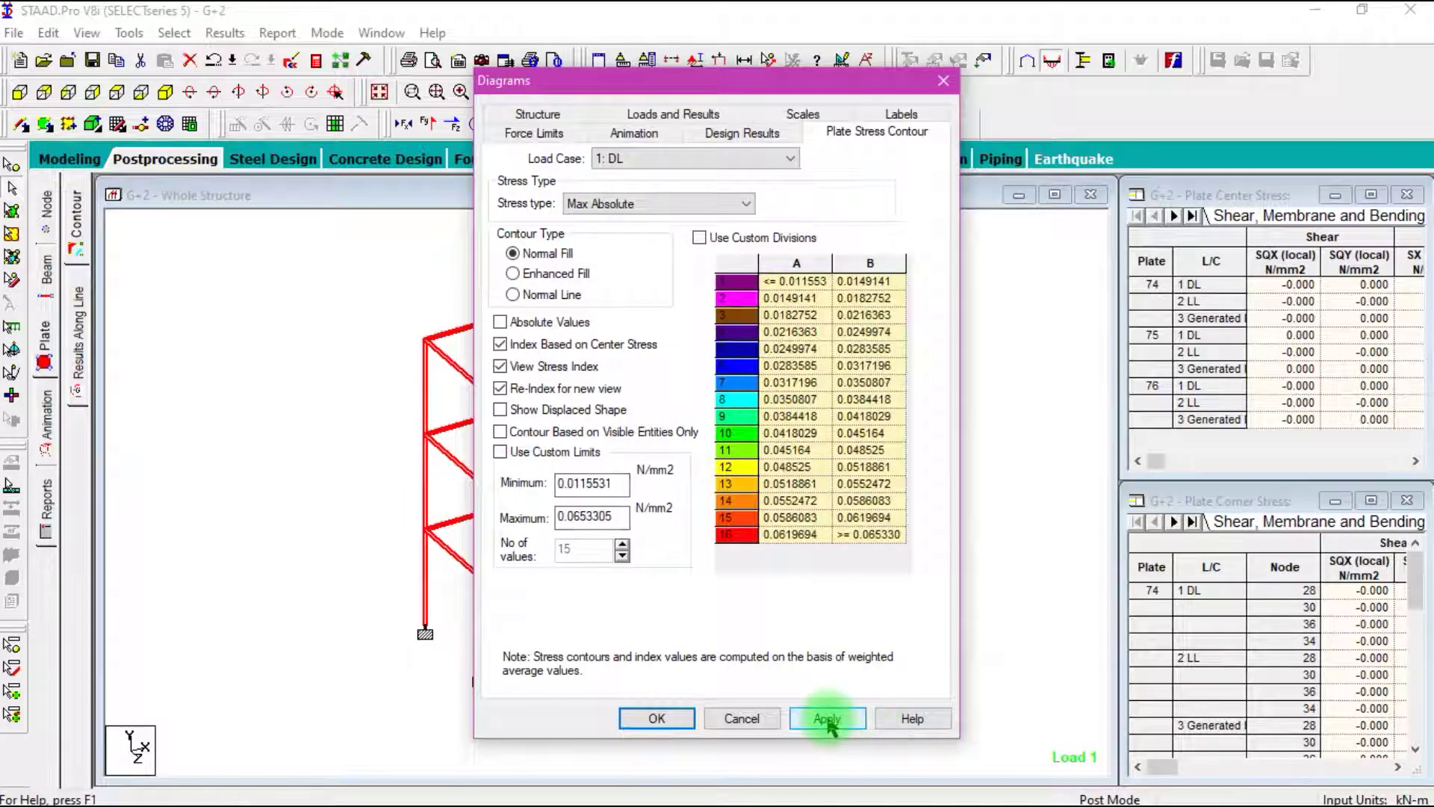
click(826, 719)
click(657, 718)
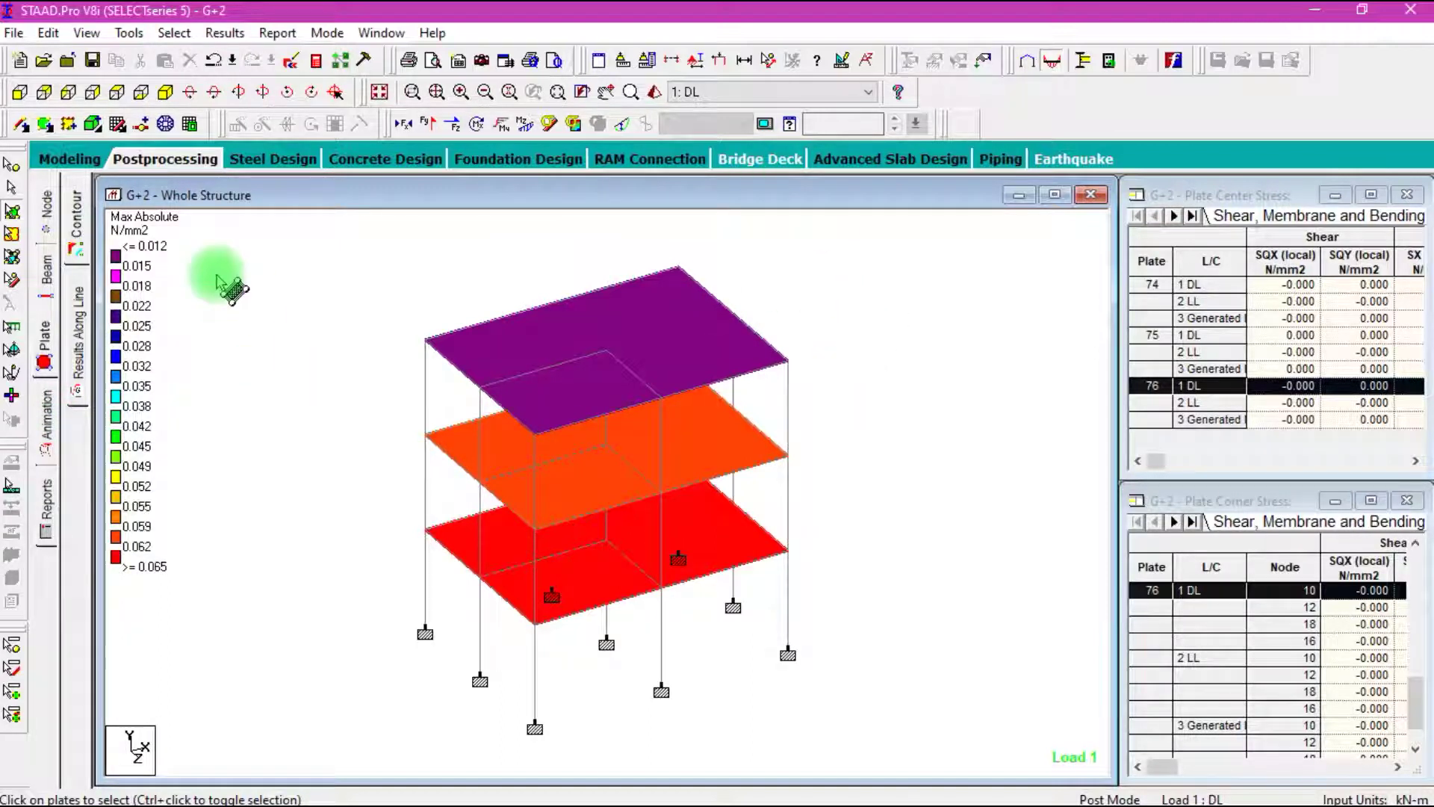
- Return to modeling mode and set the concrete design code to IS456
click(69, 158)
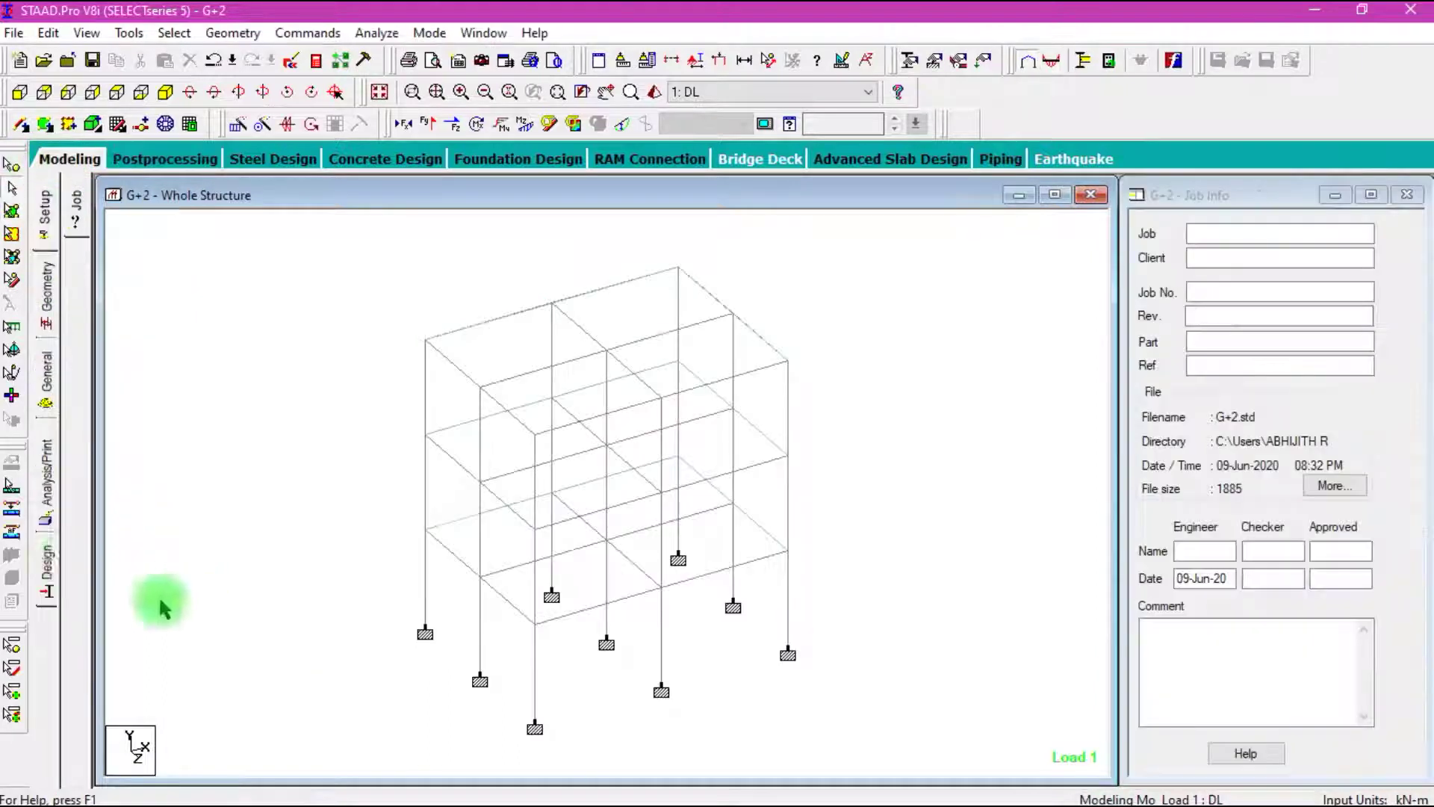
click(48, 573)
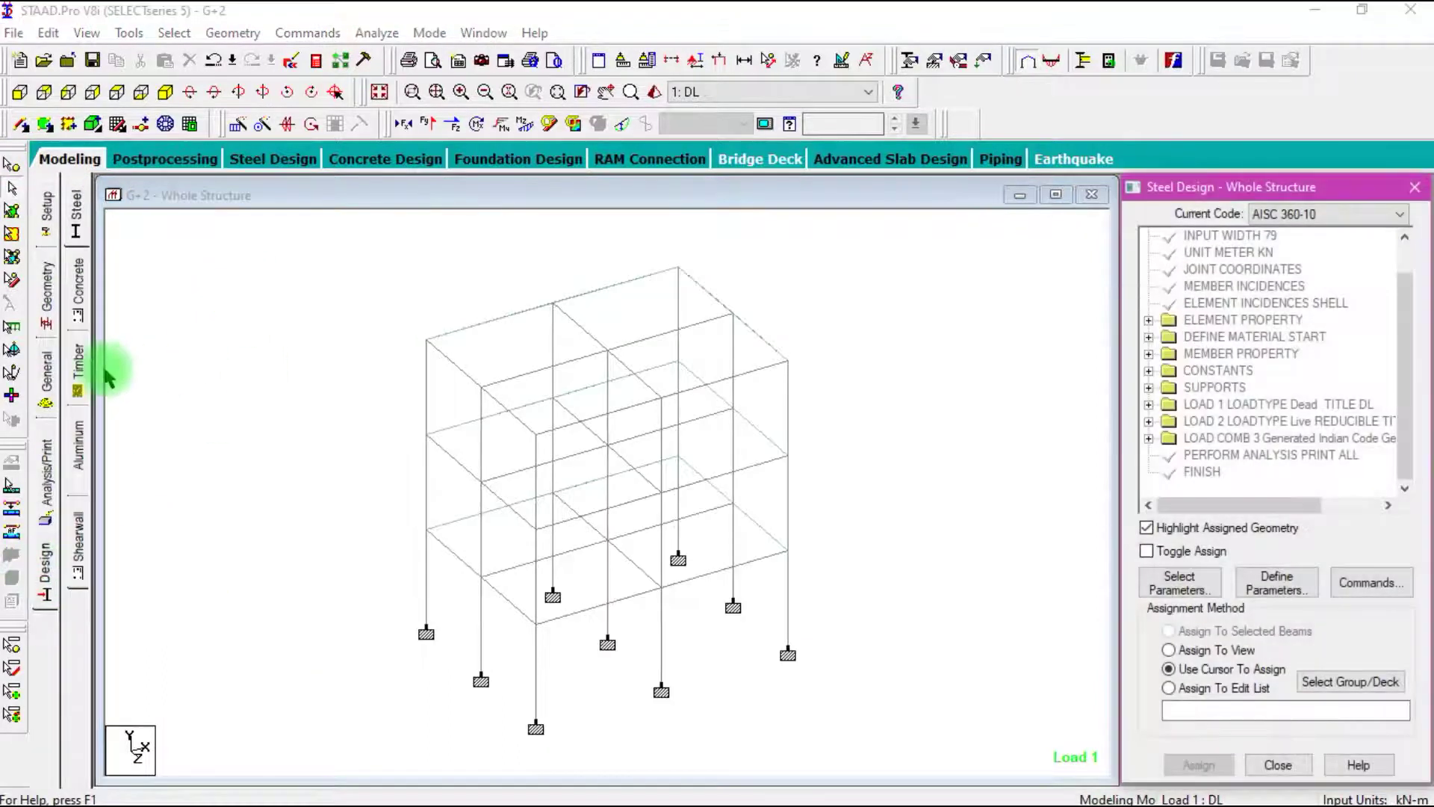
click(77, 288)
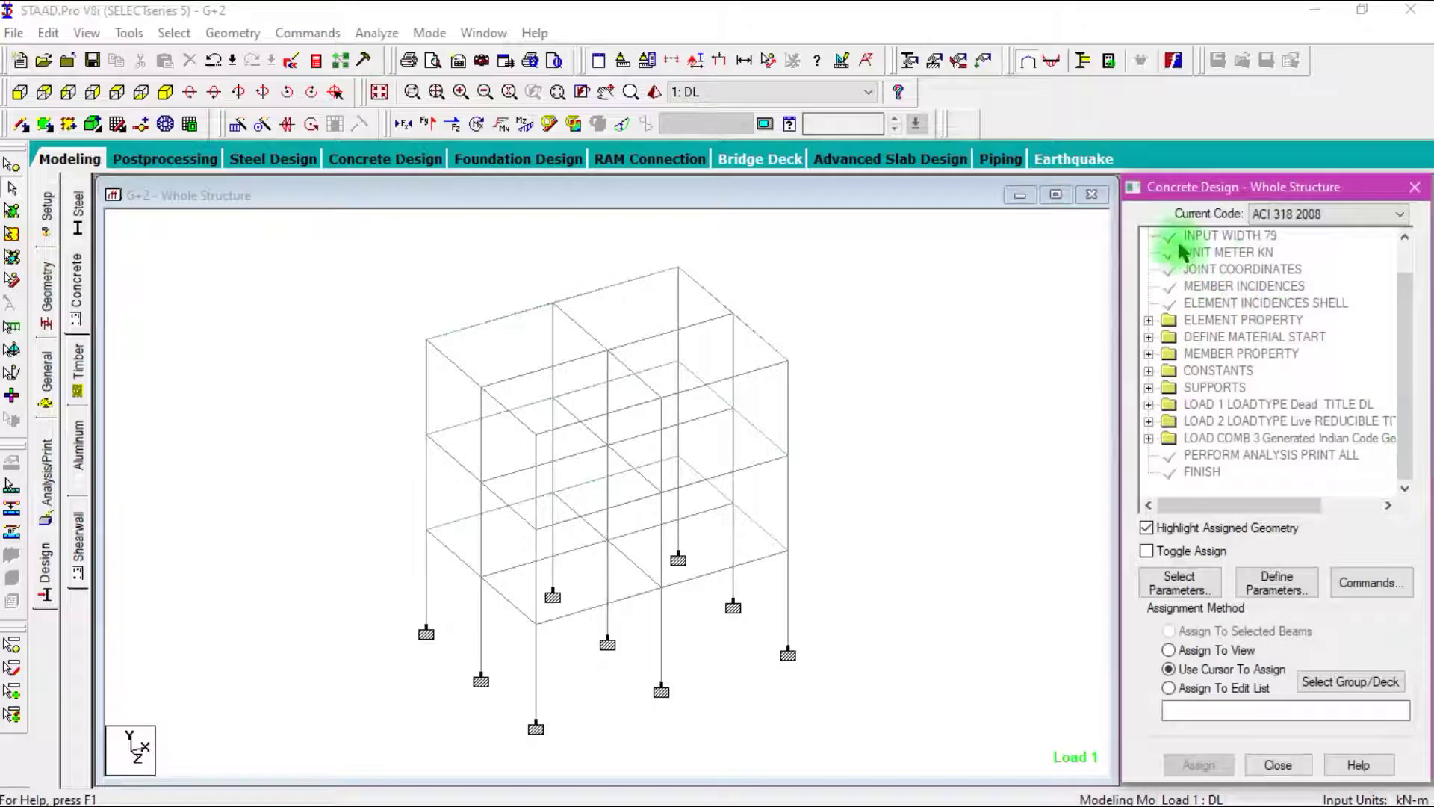
click(1280, 213)
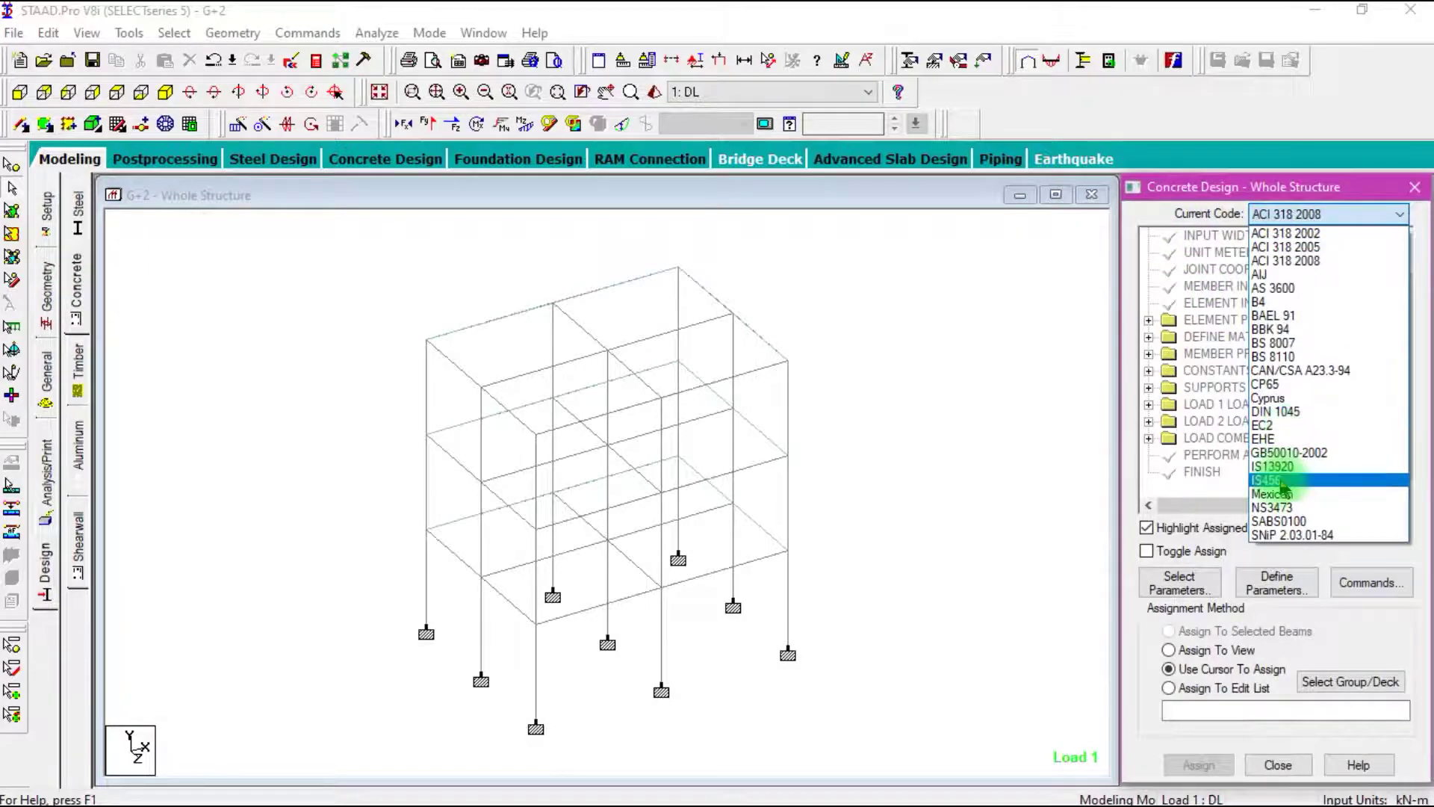
click(1270, 465)
- Limit the selected concrete design parameters to Fc, Fymain and Fysec
click(1198, 591)
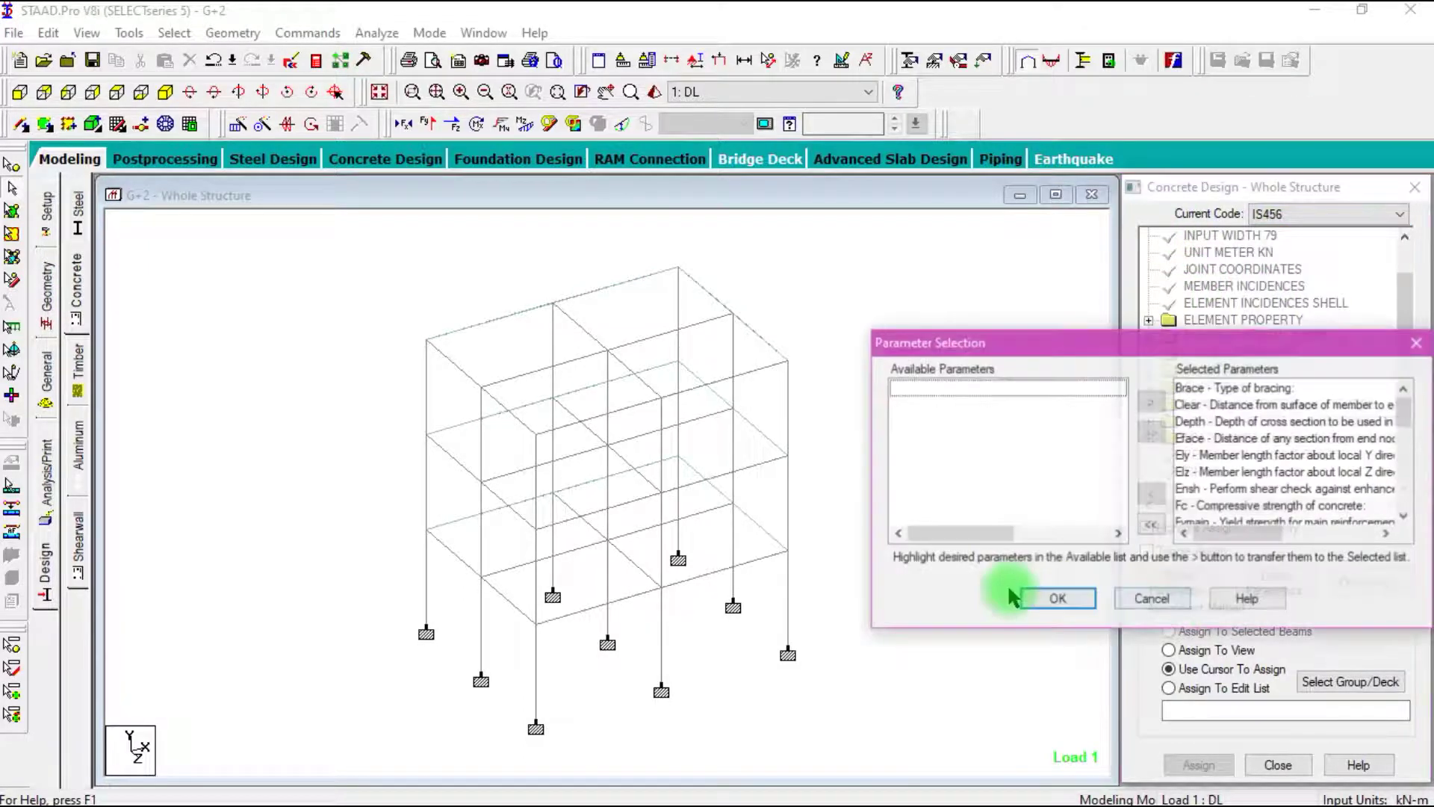
click(1150, 522)
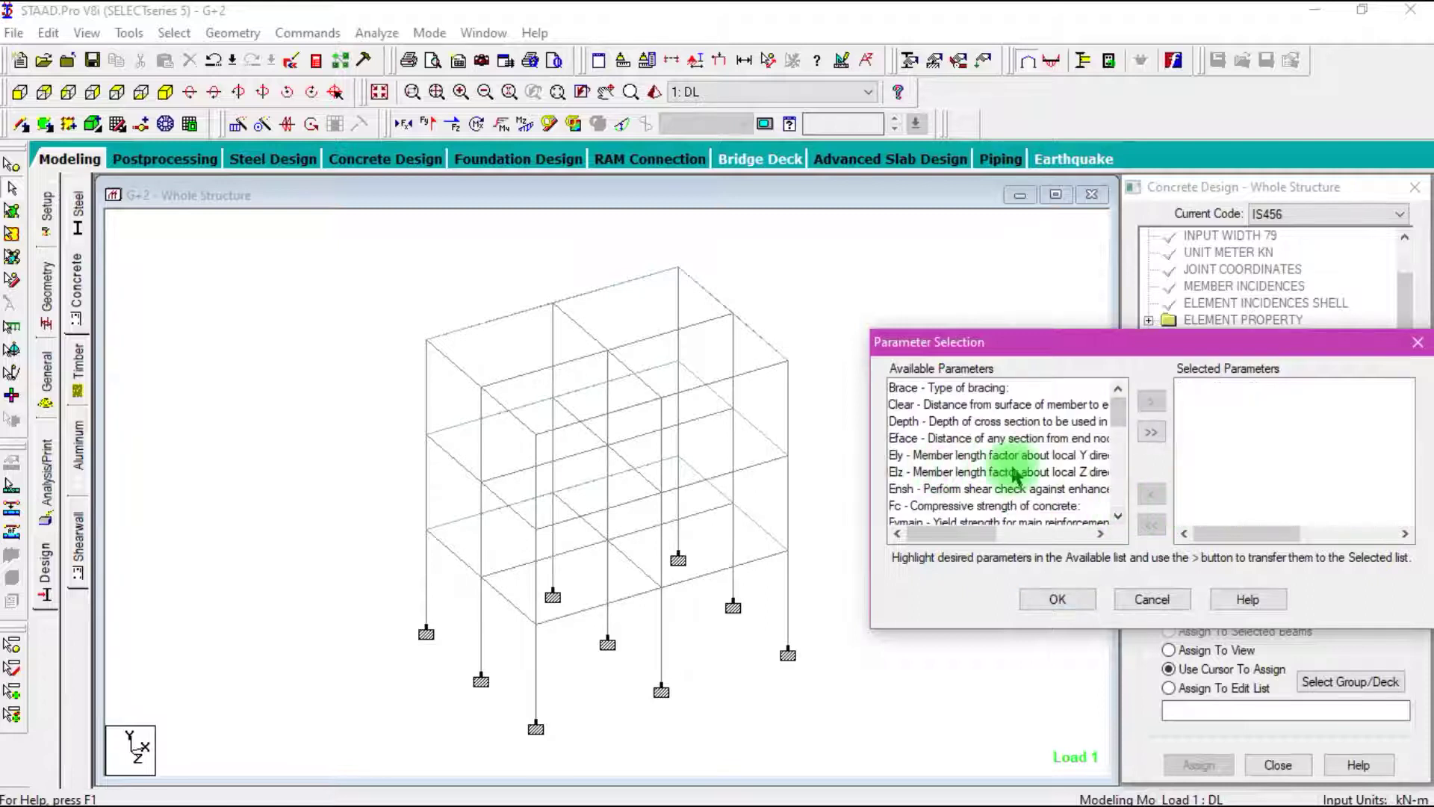
double_click(945, 506)
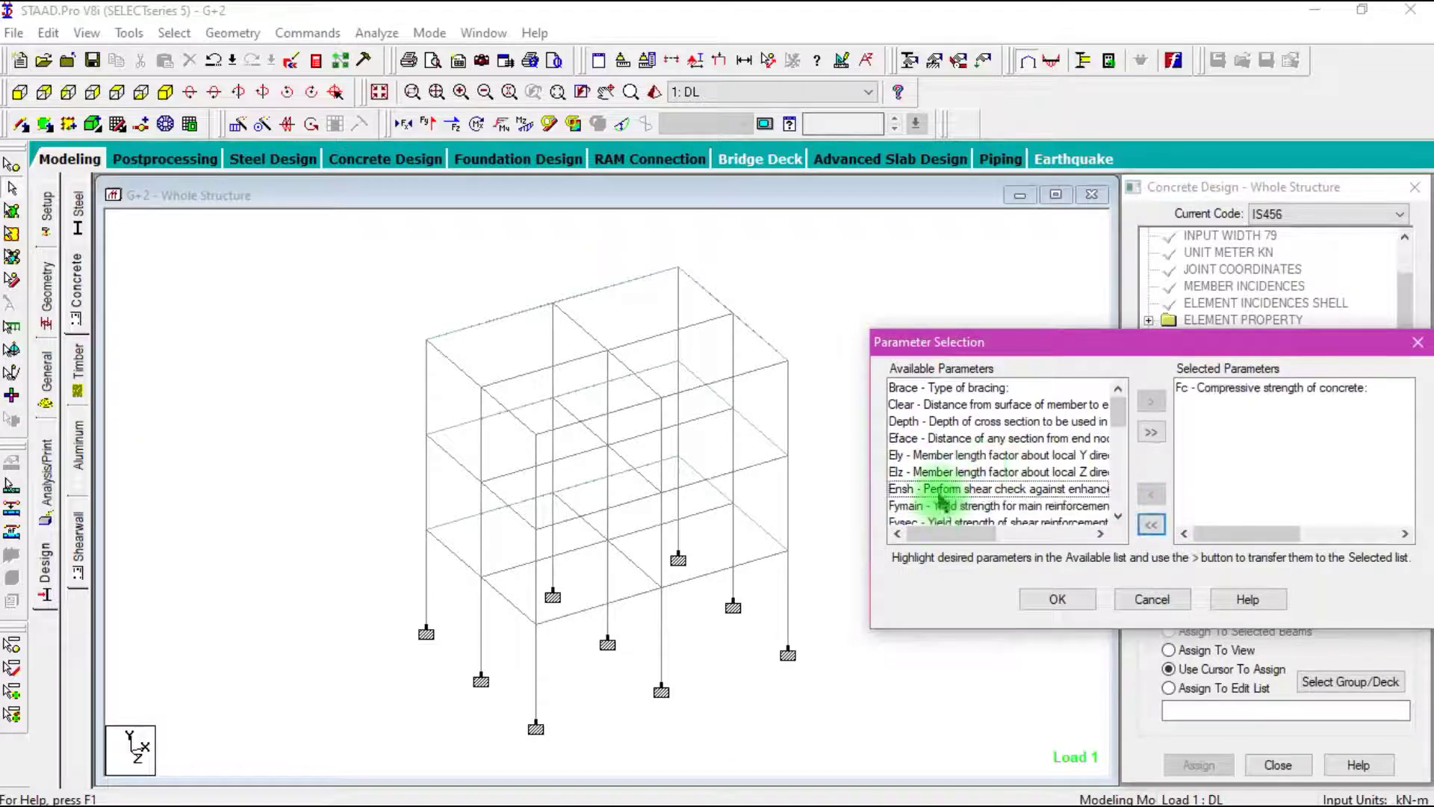
double_click(930, 506)
double_click(926, 508)
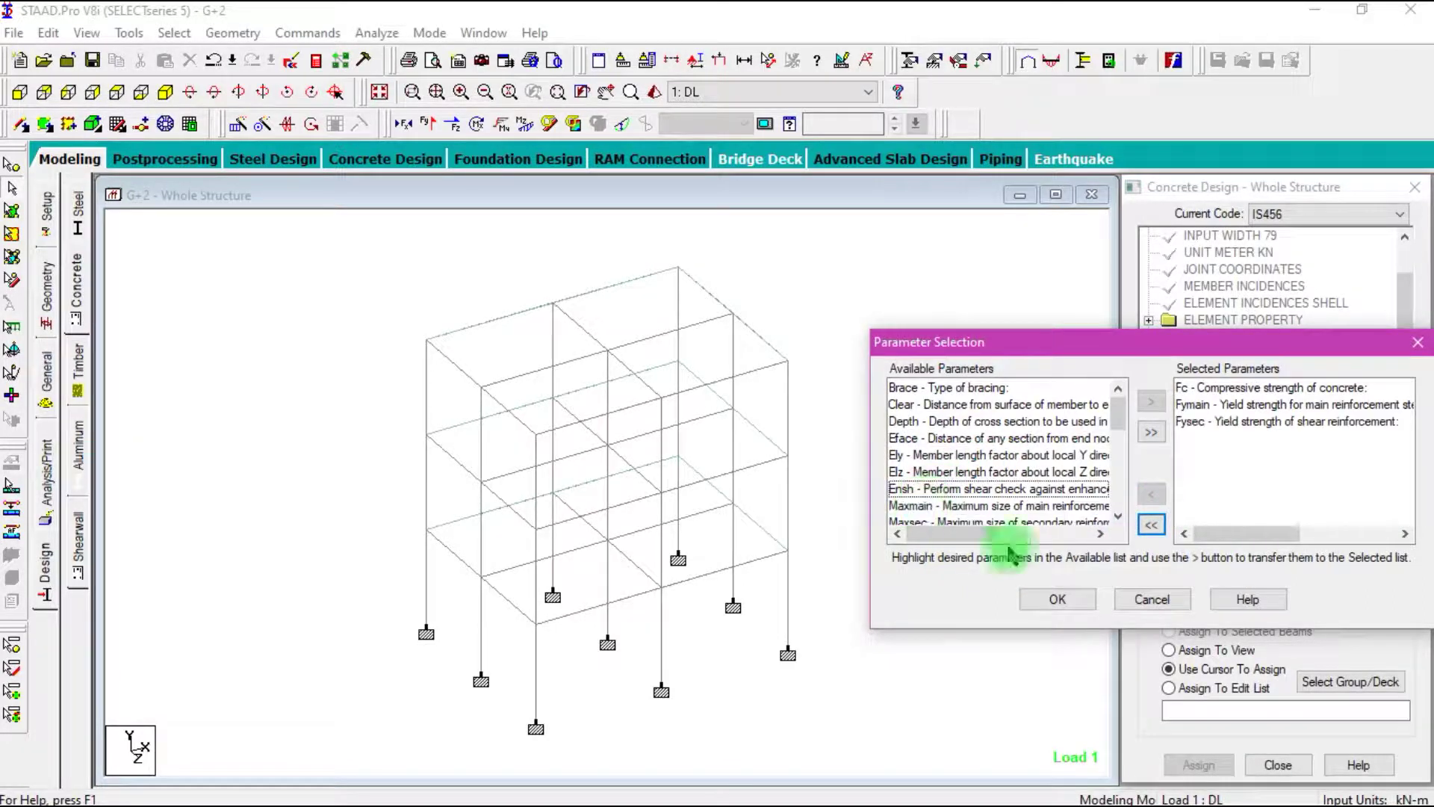
click(1057, 598)
- Define the FC design parameter with a concrete compressive strength of 30000 kN/m2 and add it
click(1273, 583)
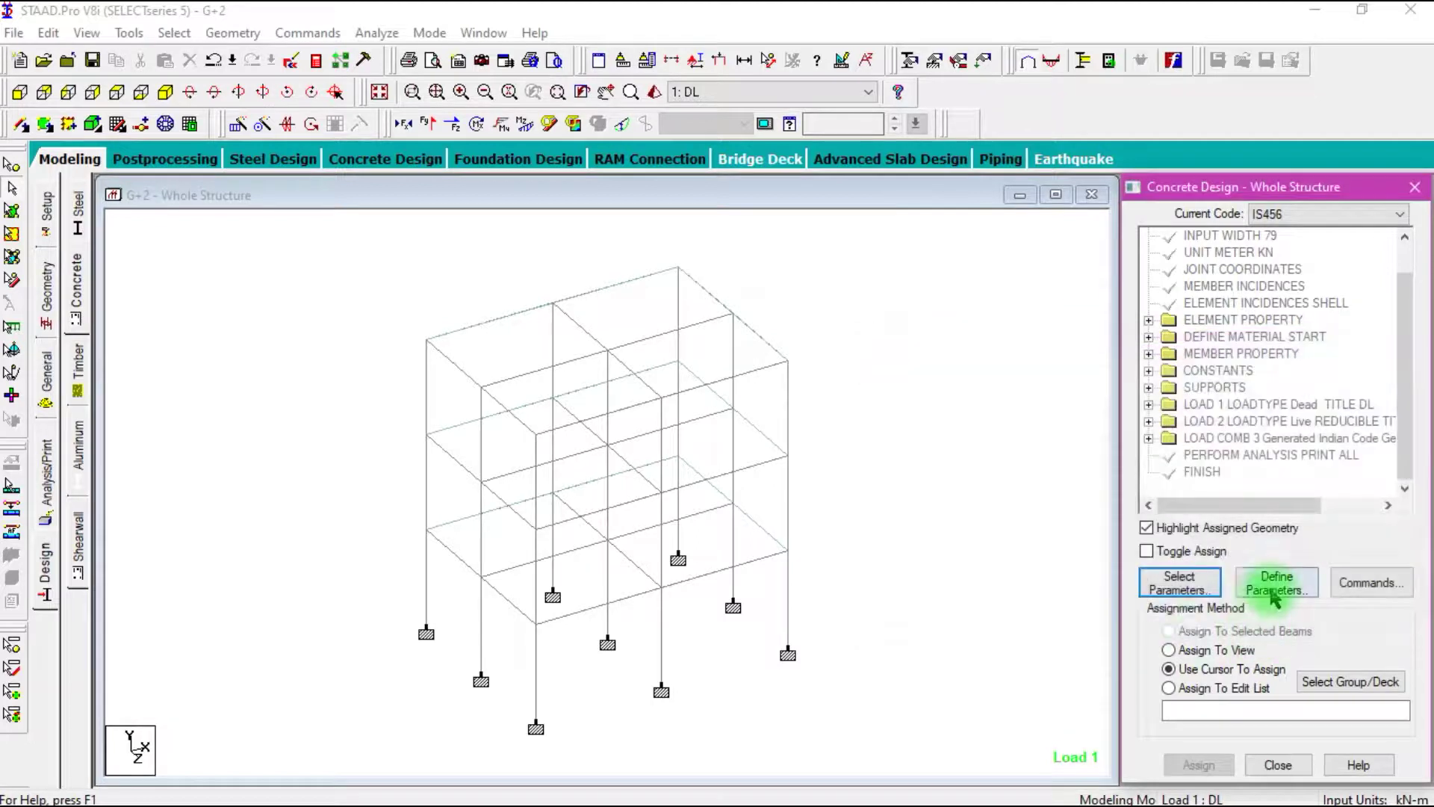
double_click(780, 346)
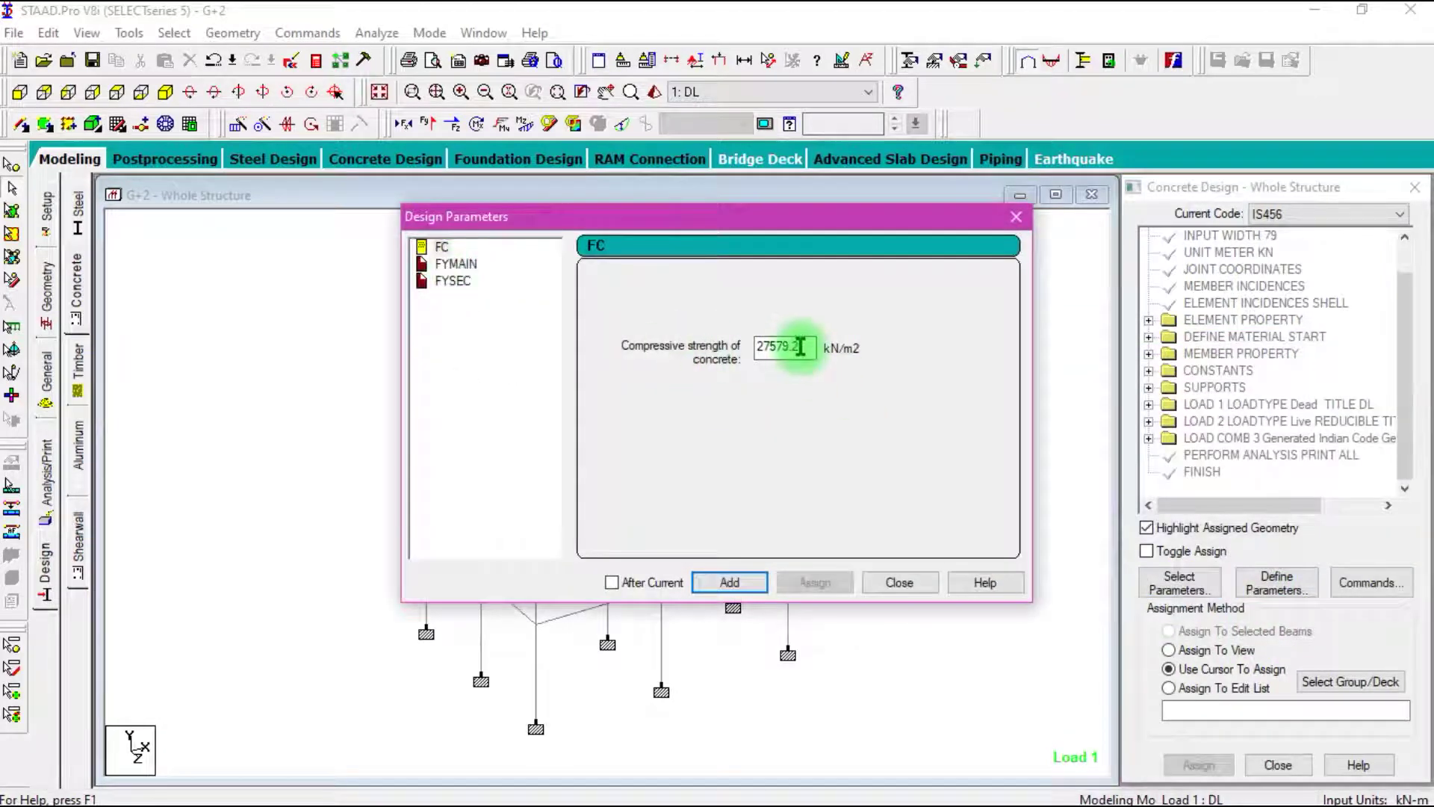
text(30000)
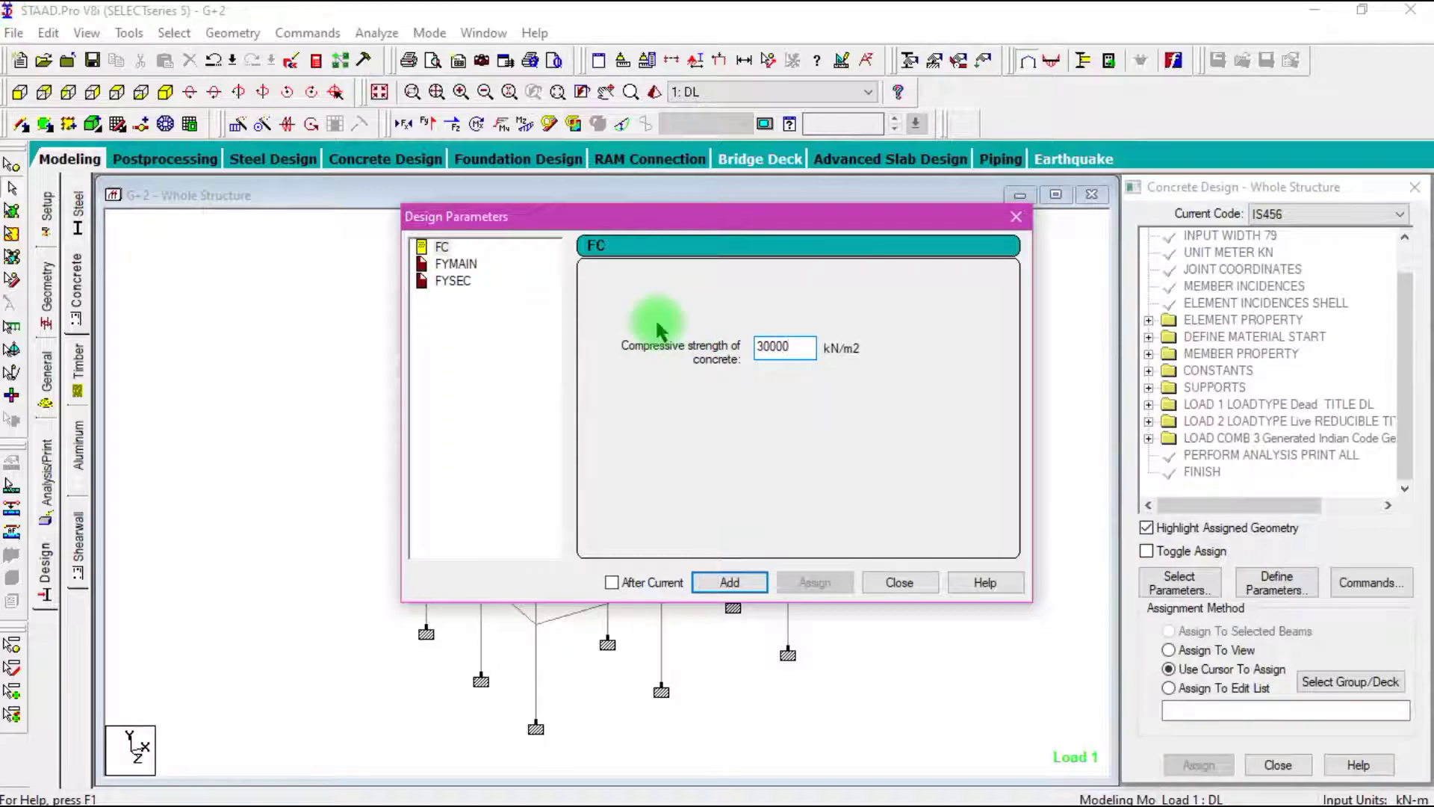
click(729, 581)
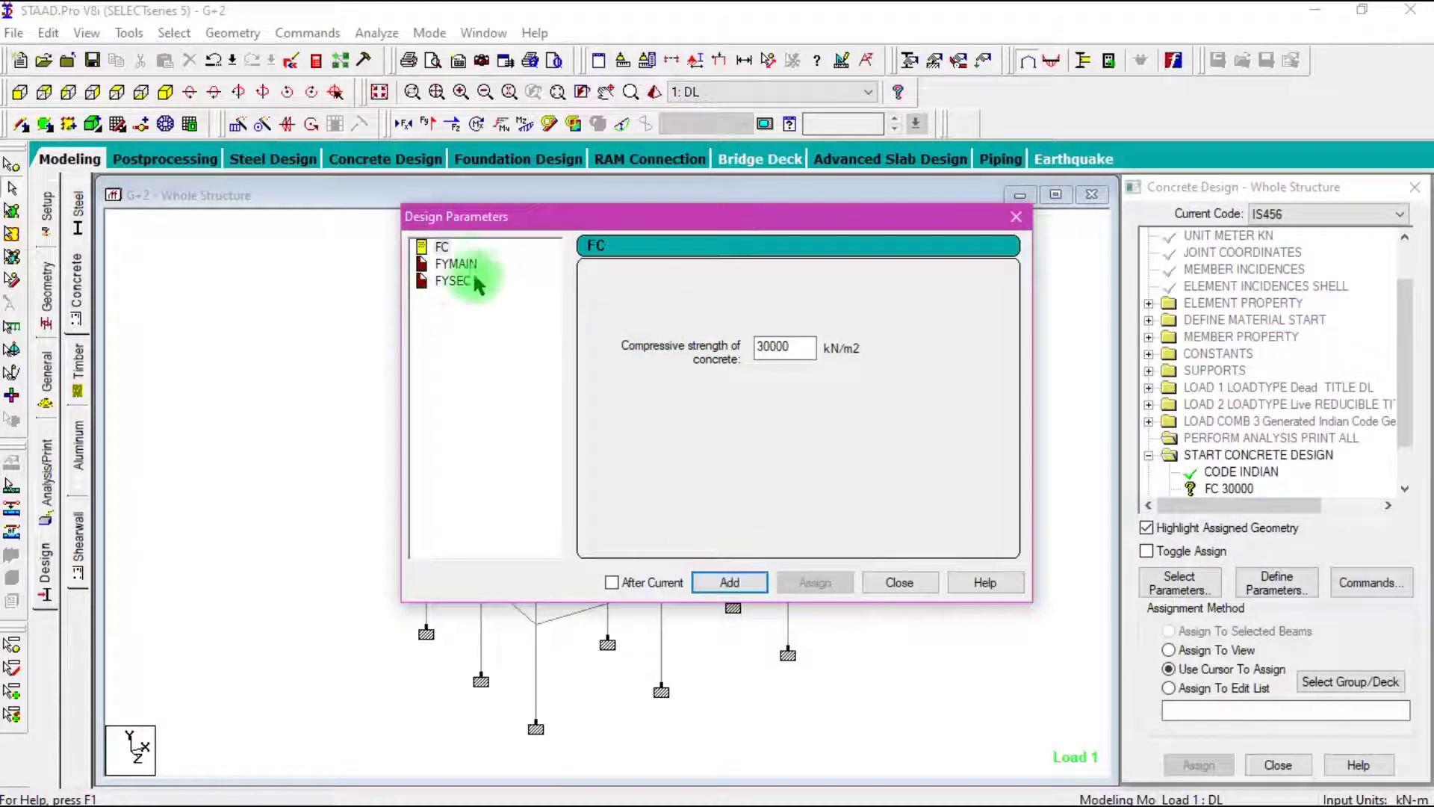
- Add the FYMAIN design parameter with a main reinforcement yield strength of 500000 kN/m2
click(511, 267)
drag(790, 348, 688, 351)
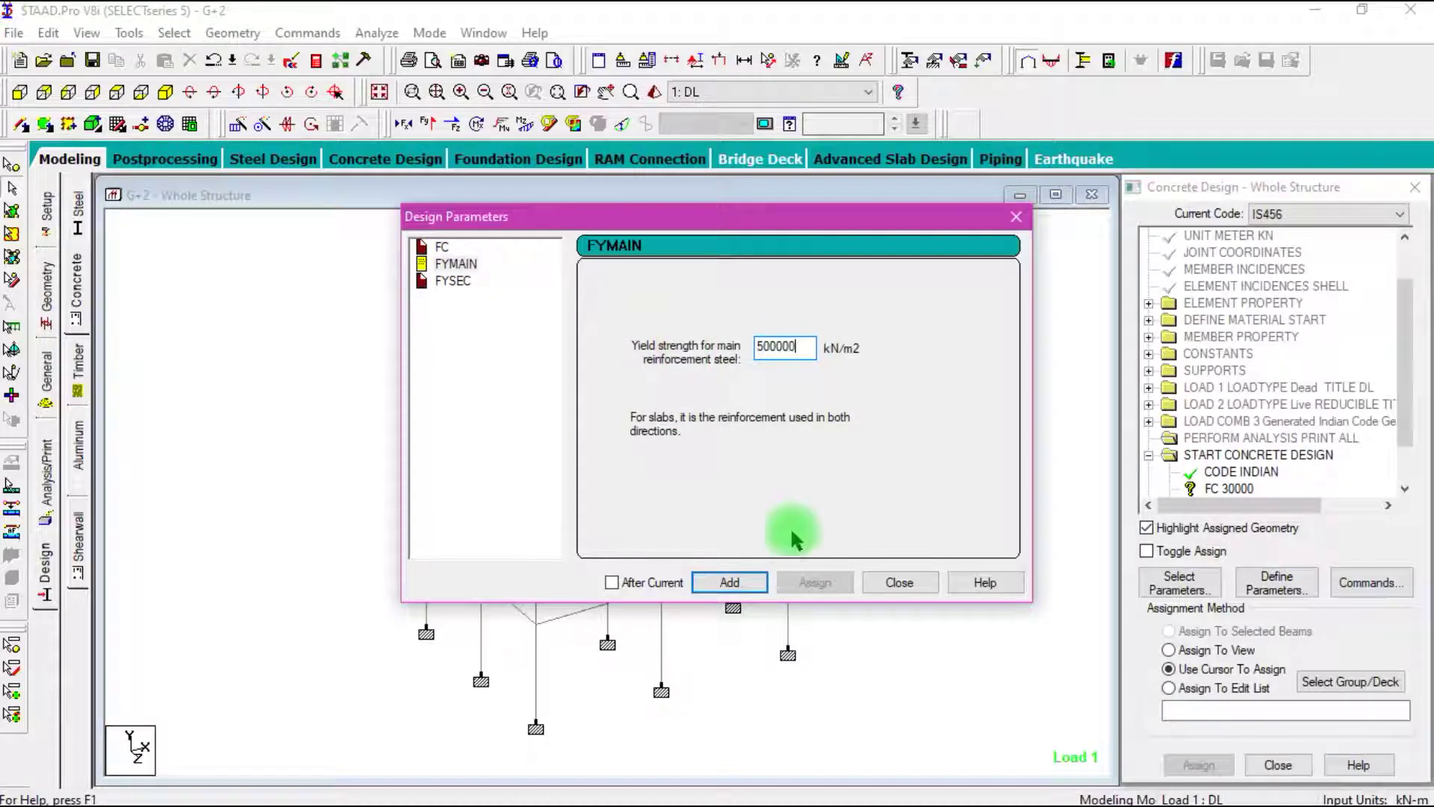
click(730, 583)
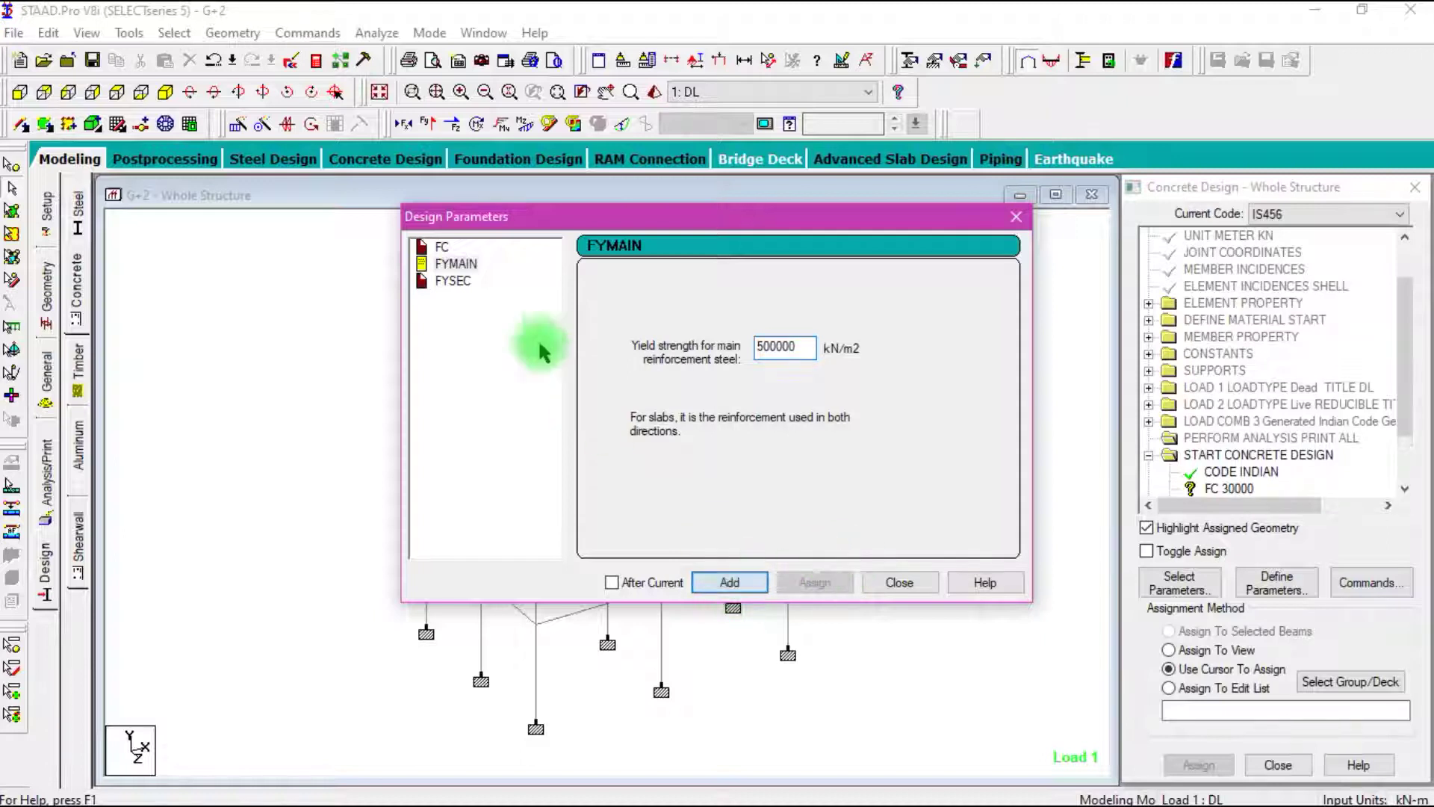
- Add the FYSEC design parameter with a shear reinforcement yield strength of 500000 kN/m2 and finish defining parameters
click(456, 282)
drag(791, 351, 605, 320)
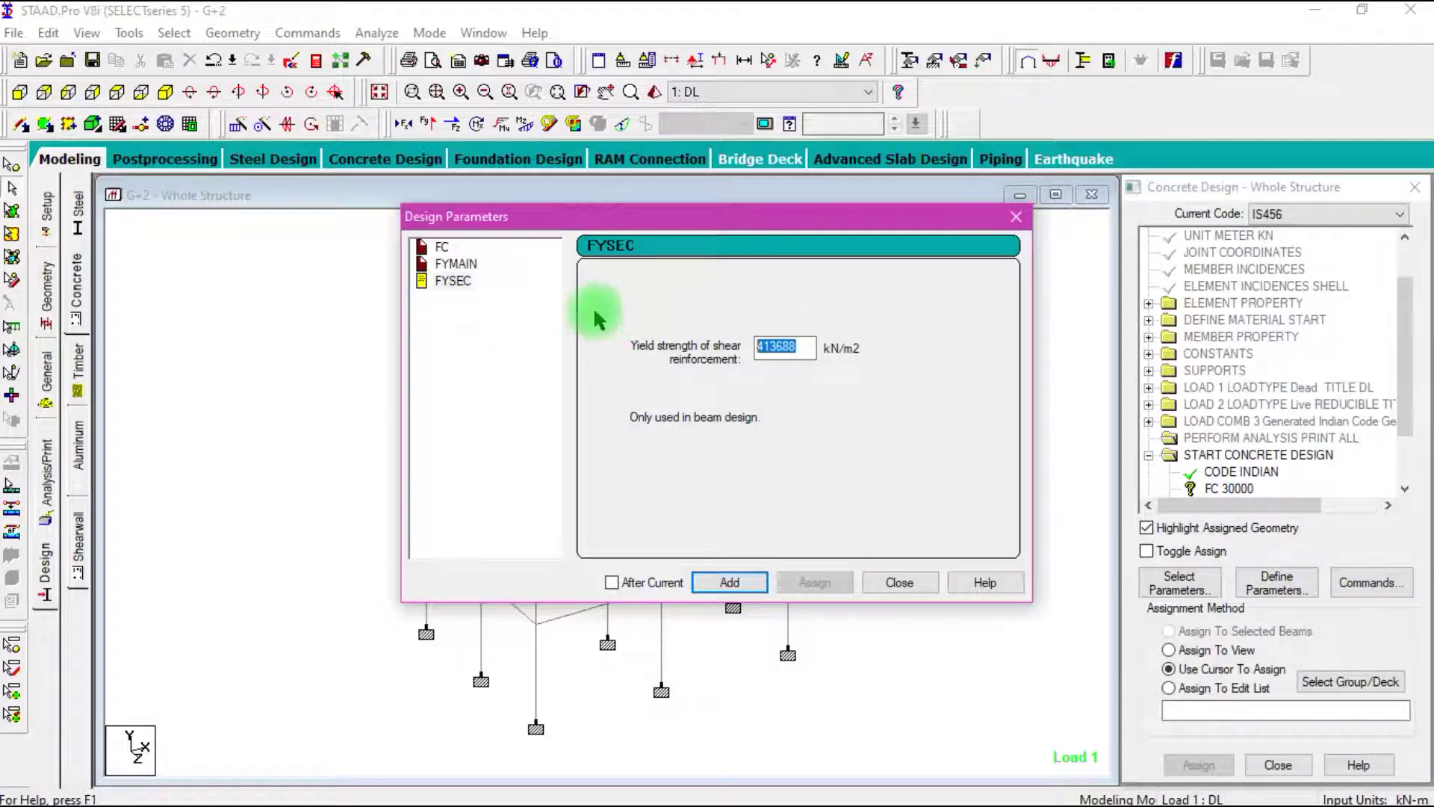
text(56)
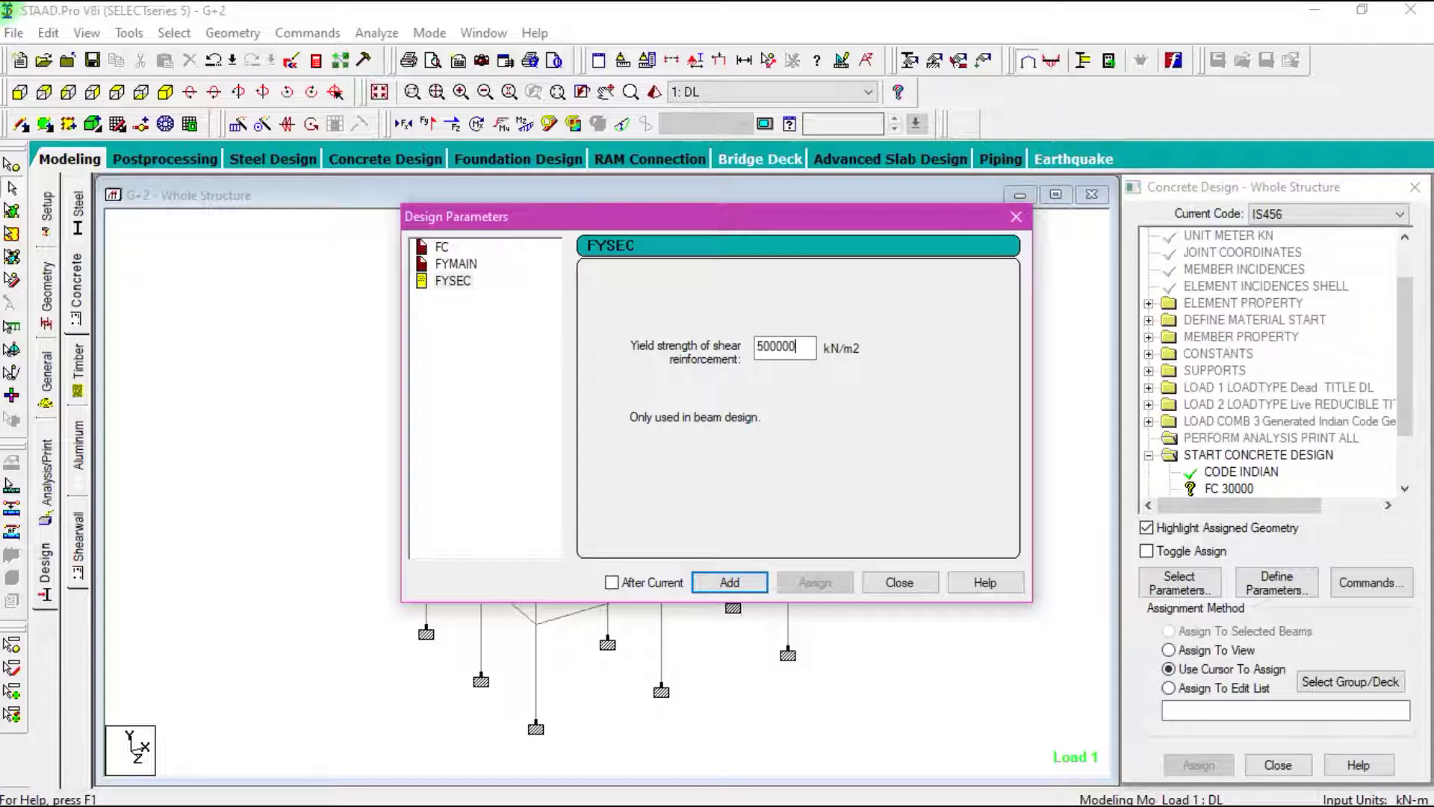
click(739, 556)
click(929, 583)
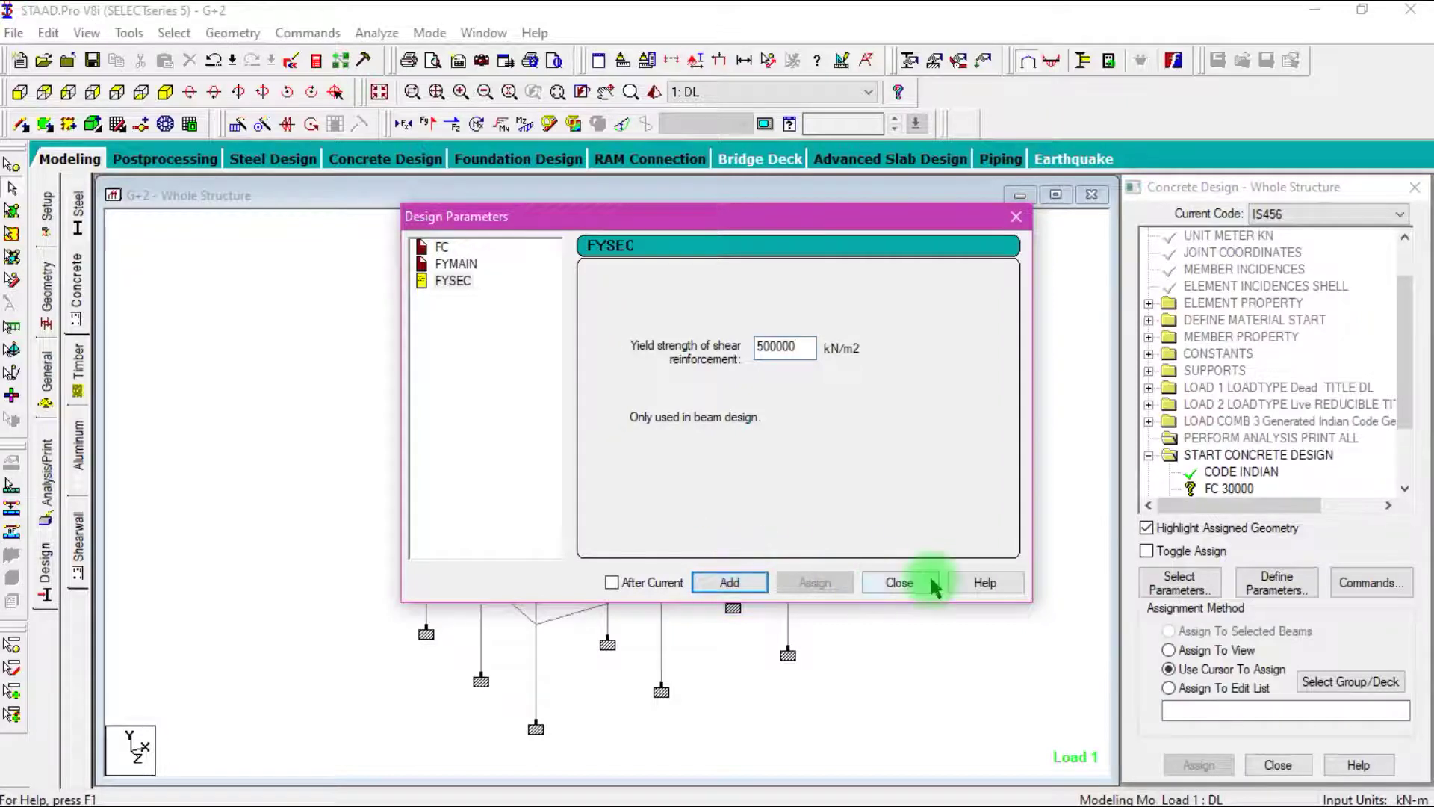
- Add the beam design, column design, slab/element design and take-off commands to the concrete design
click(1370, 581)
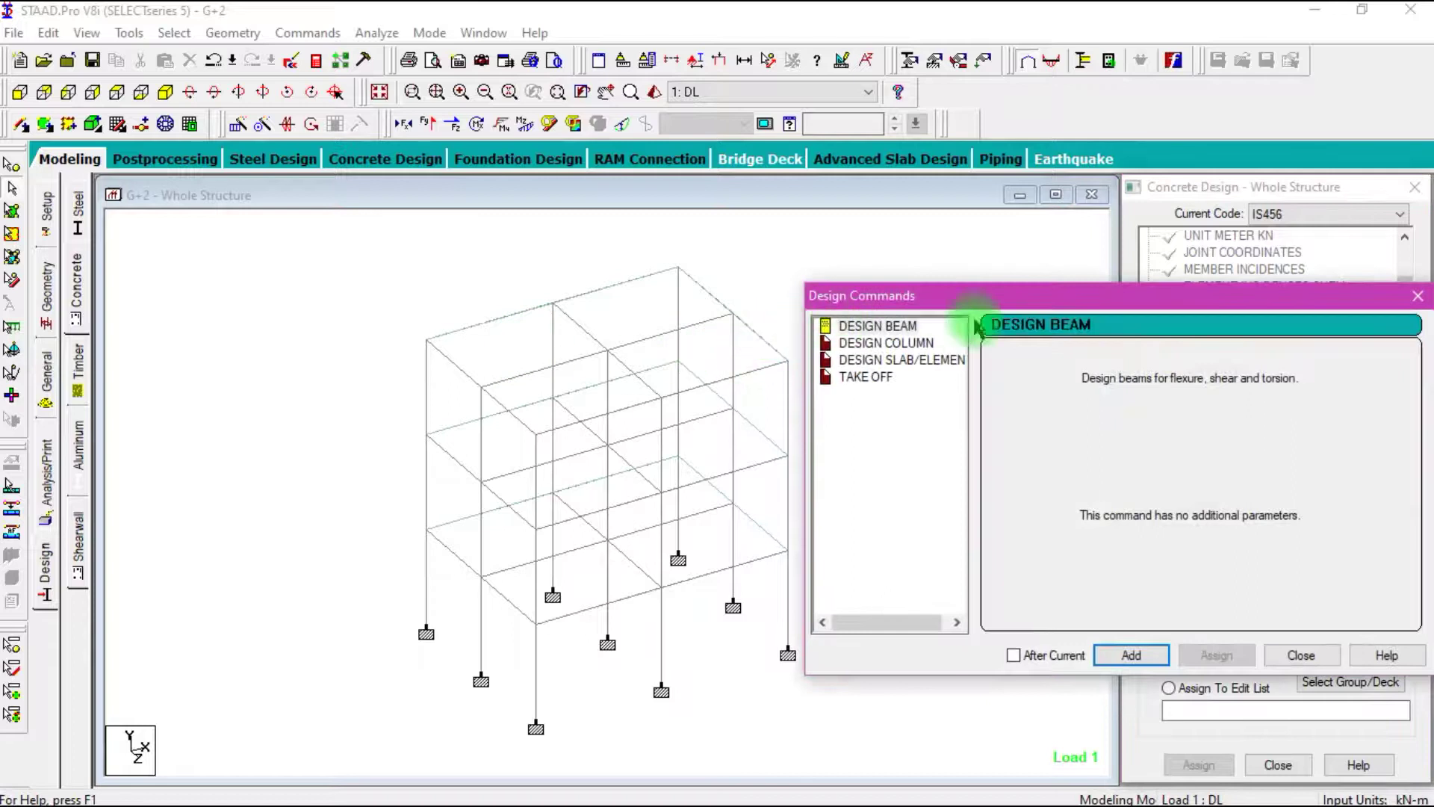
click(886, 342)
click(1134, 649)
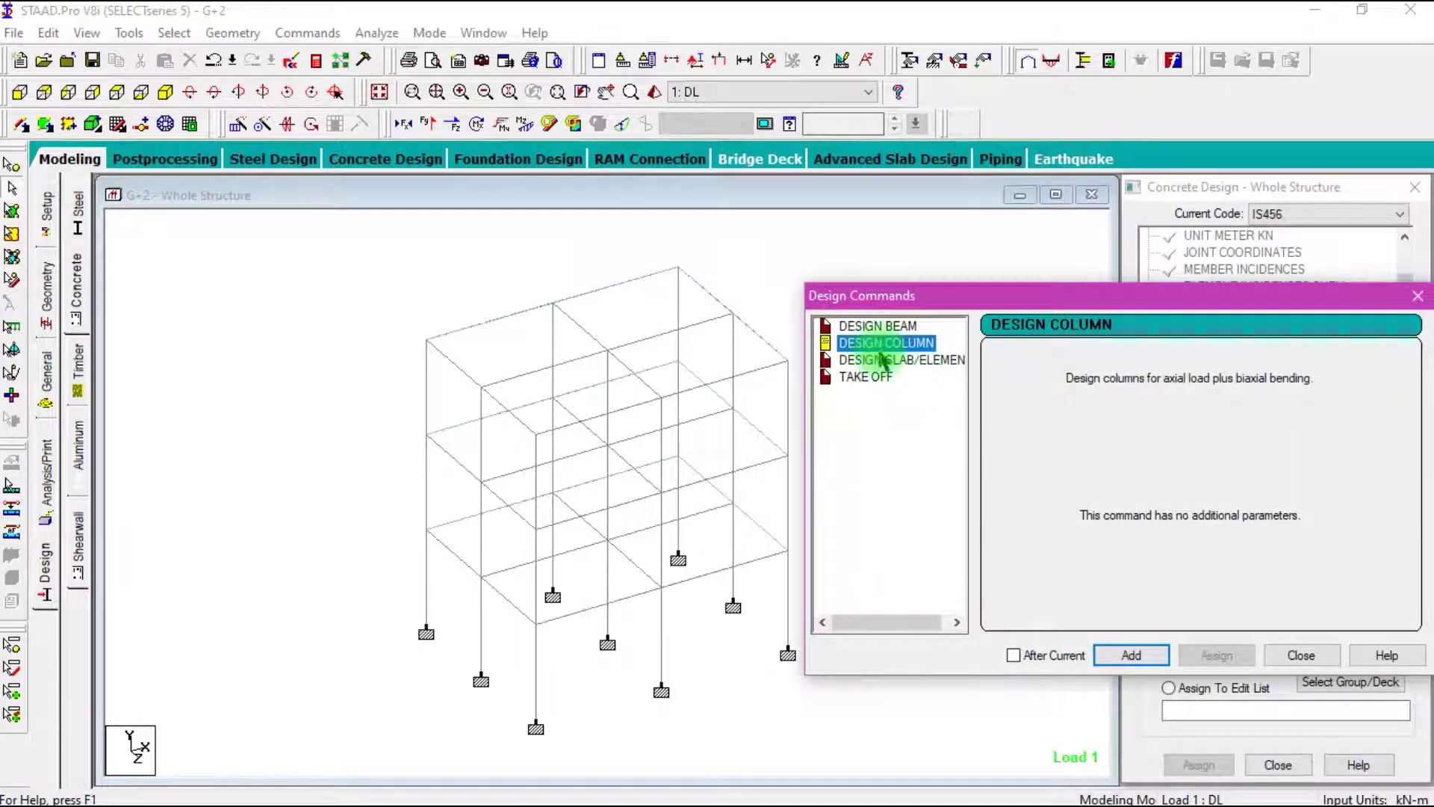
click(882, 359)
click(1128, 652)
click(878, 378)
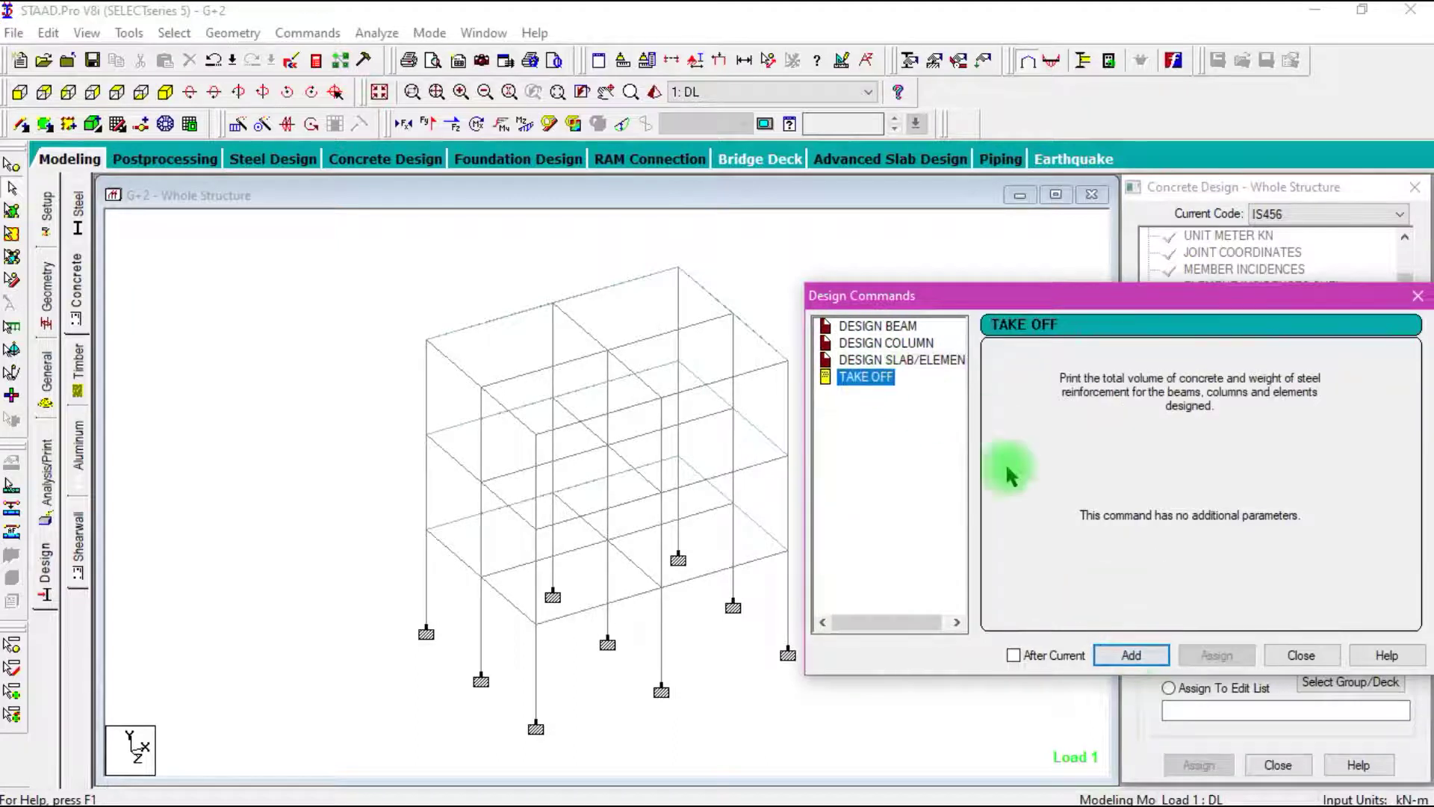
click(1120, 653)
click(1301, 655)
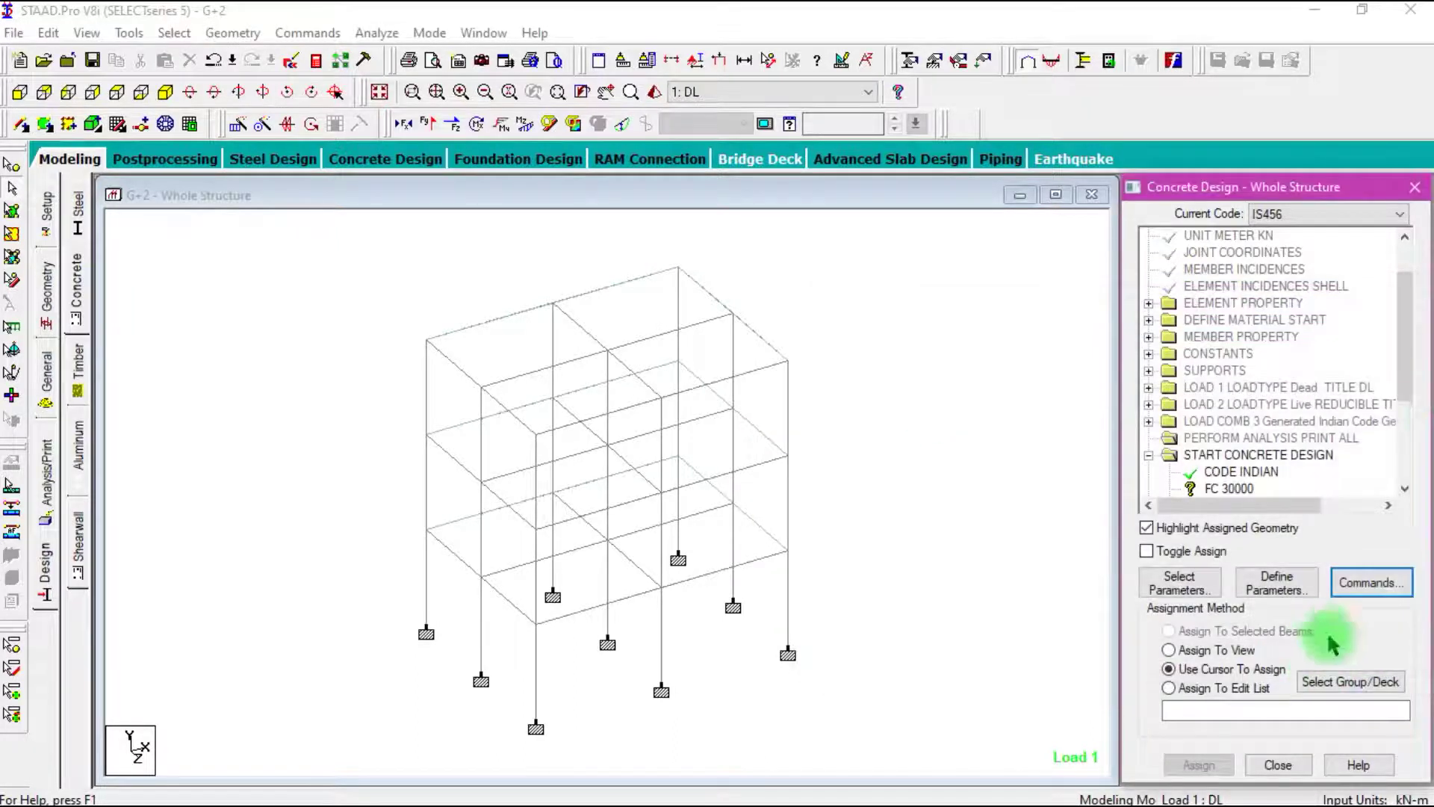
- Assign the FC 30000 parameter to the whole structure in view
drag(1404, 336, 1404, 414)
click(1229, 336)
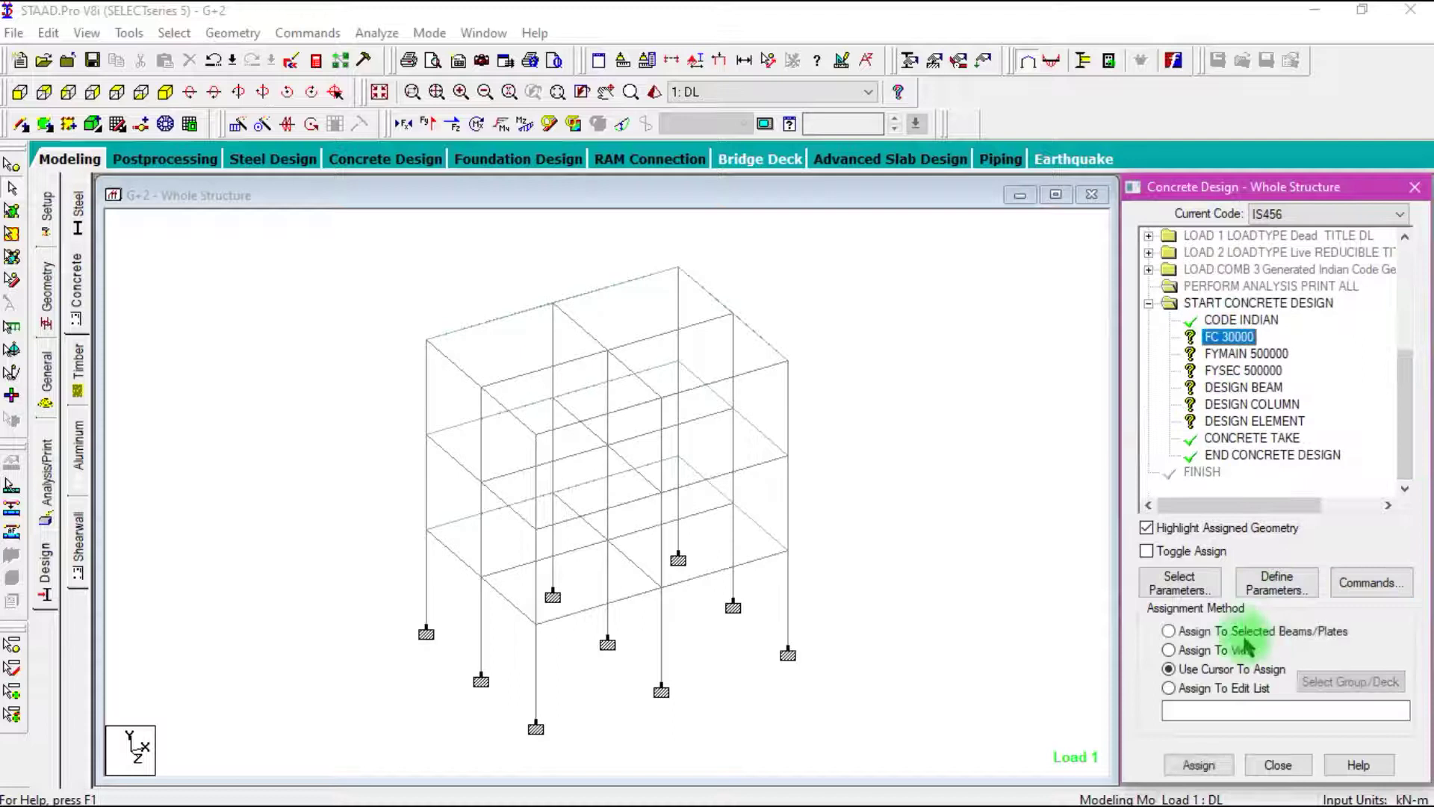
click(1169, 650)
click(1217, 763)
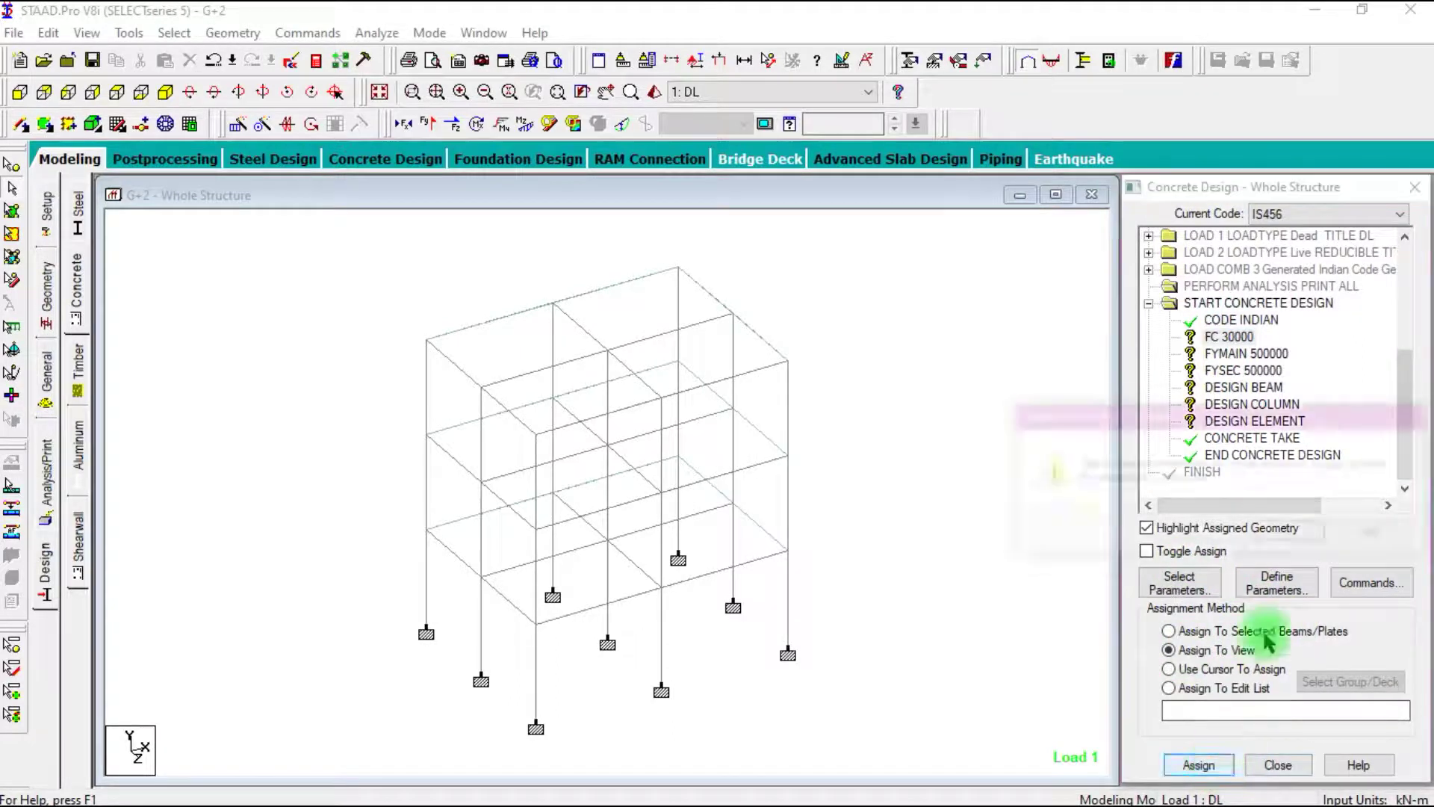
click(1274, 532)
- Assign the FYMAIN 500000 parameter to the whole structure in view
click(1225, 355)
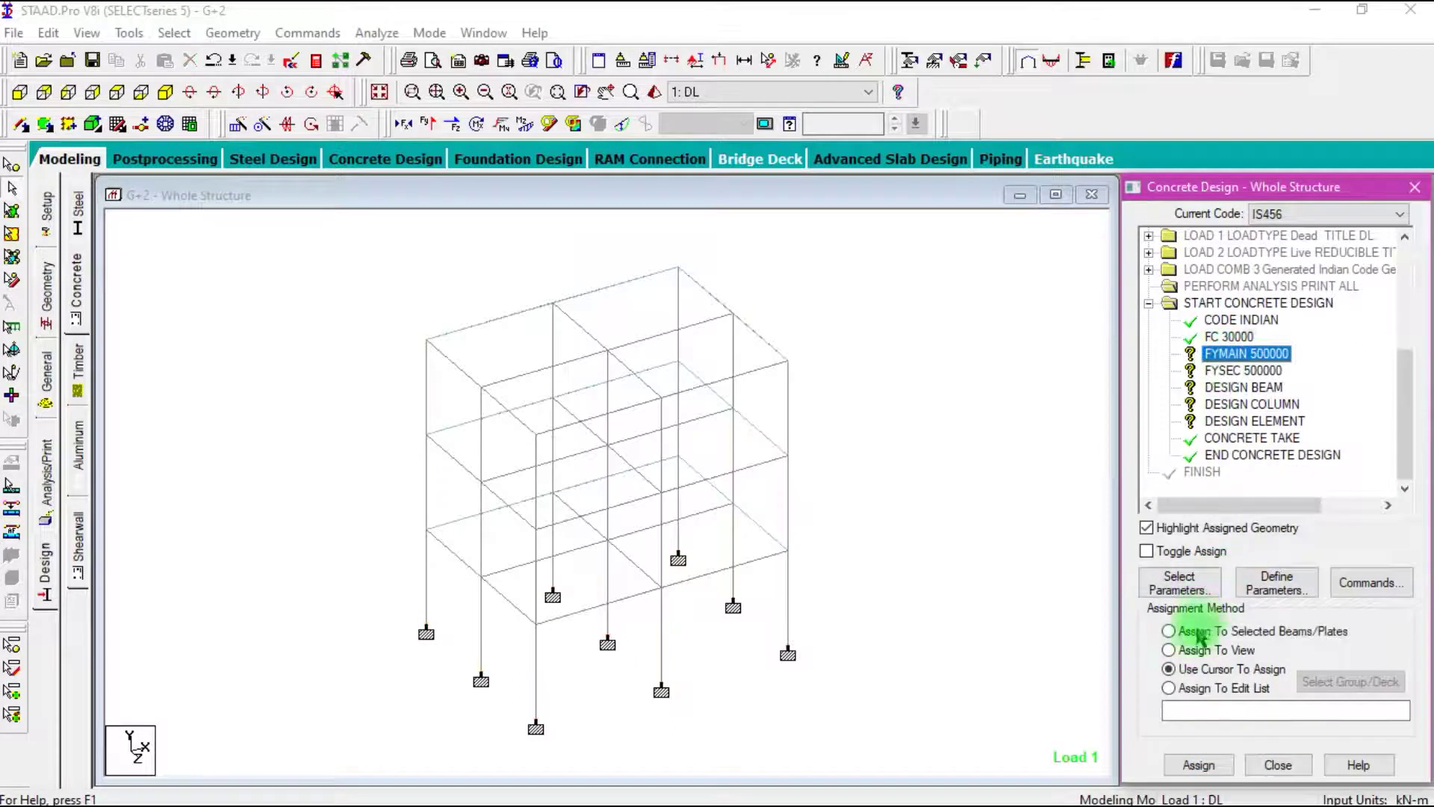
click(1188, 650)
click(1198, 764)
click(1280, 530)
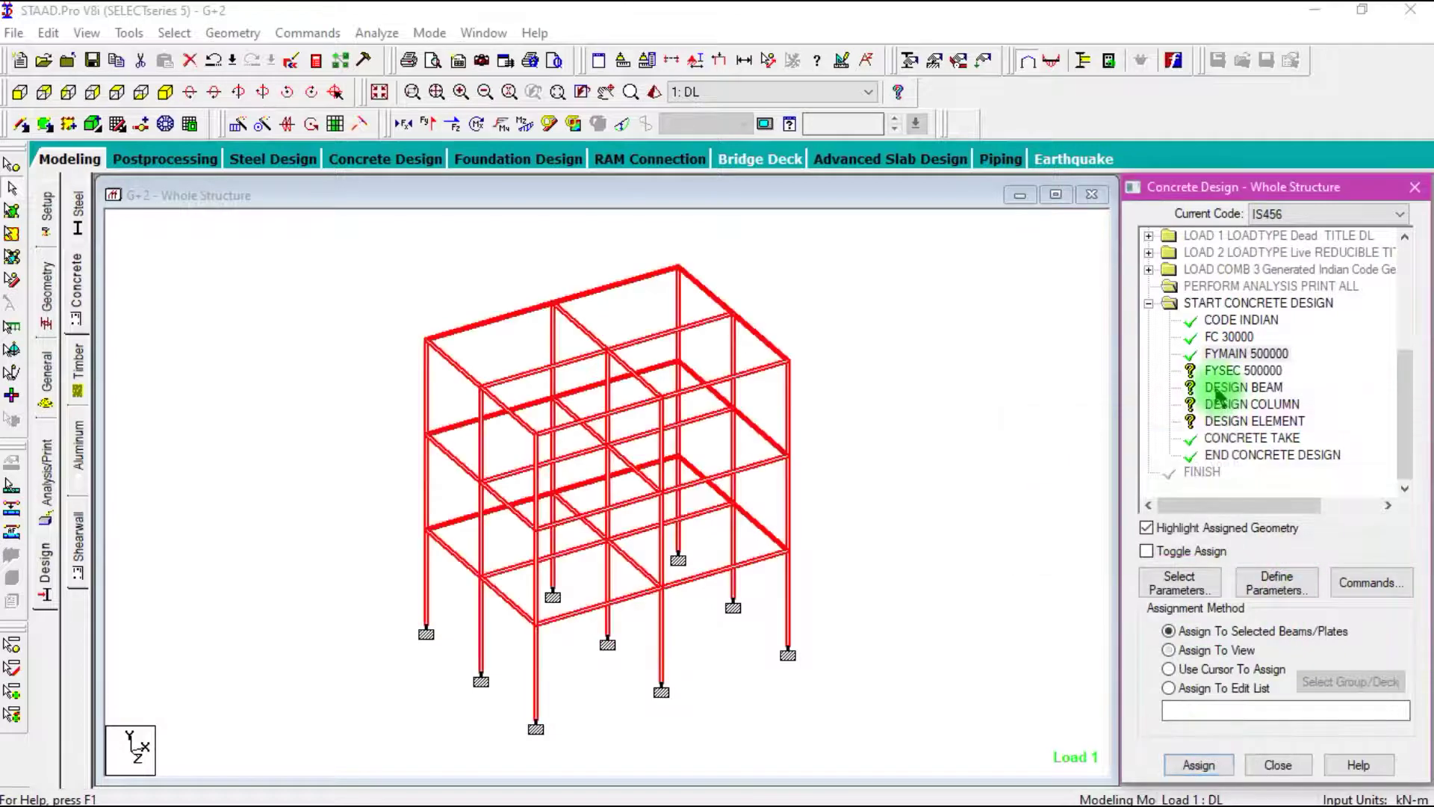
- Assign the FYSEC 500000 parameter to all members in view
click(1242, 371)
click(1187, 650)
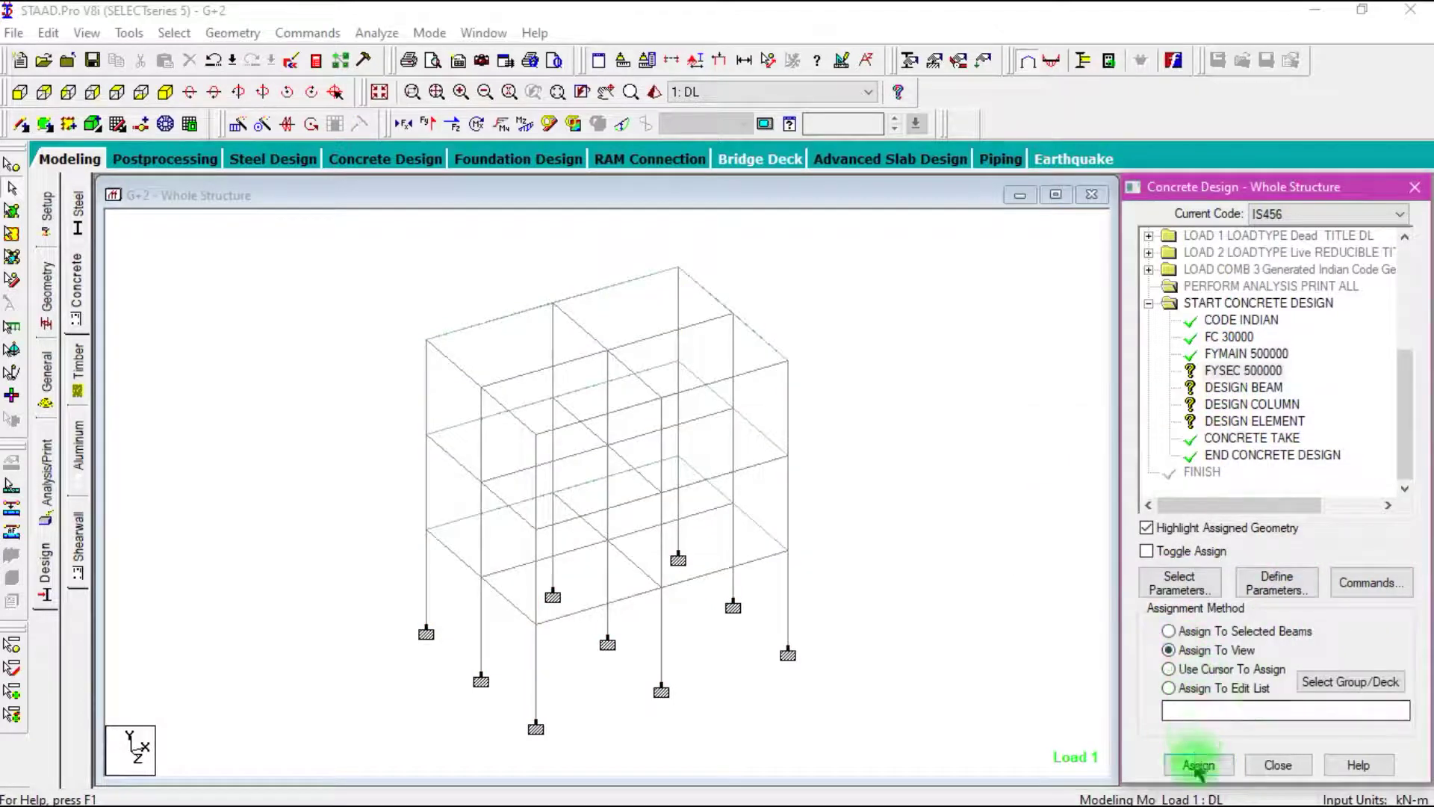
click(1198, 764)
click(1280, 531)
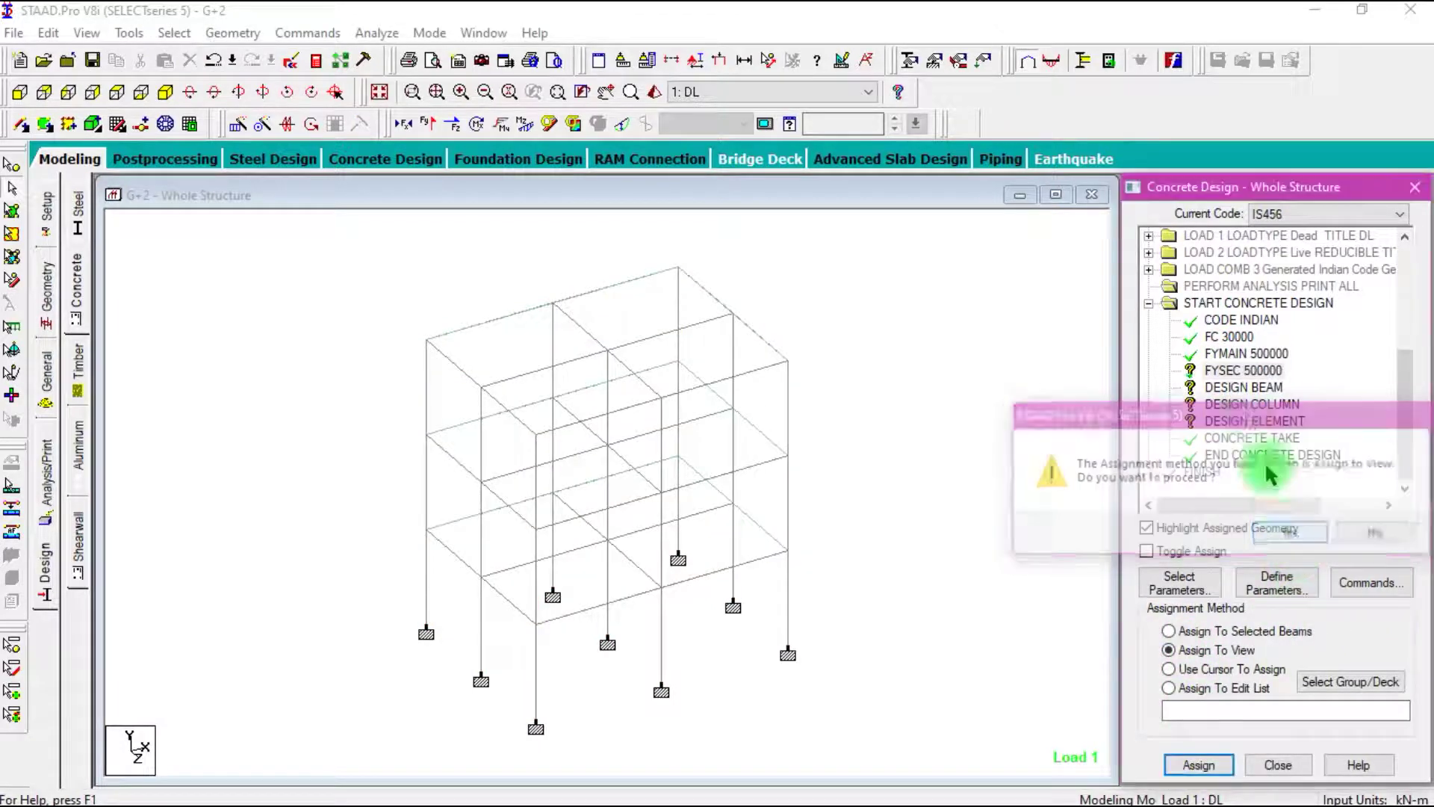
- Select all beams parallel to X and Z and assign the DESIGN BEAM command to them
click(1240, 387)
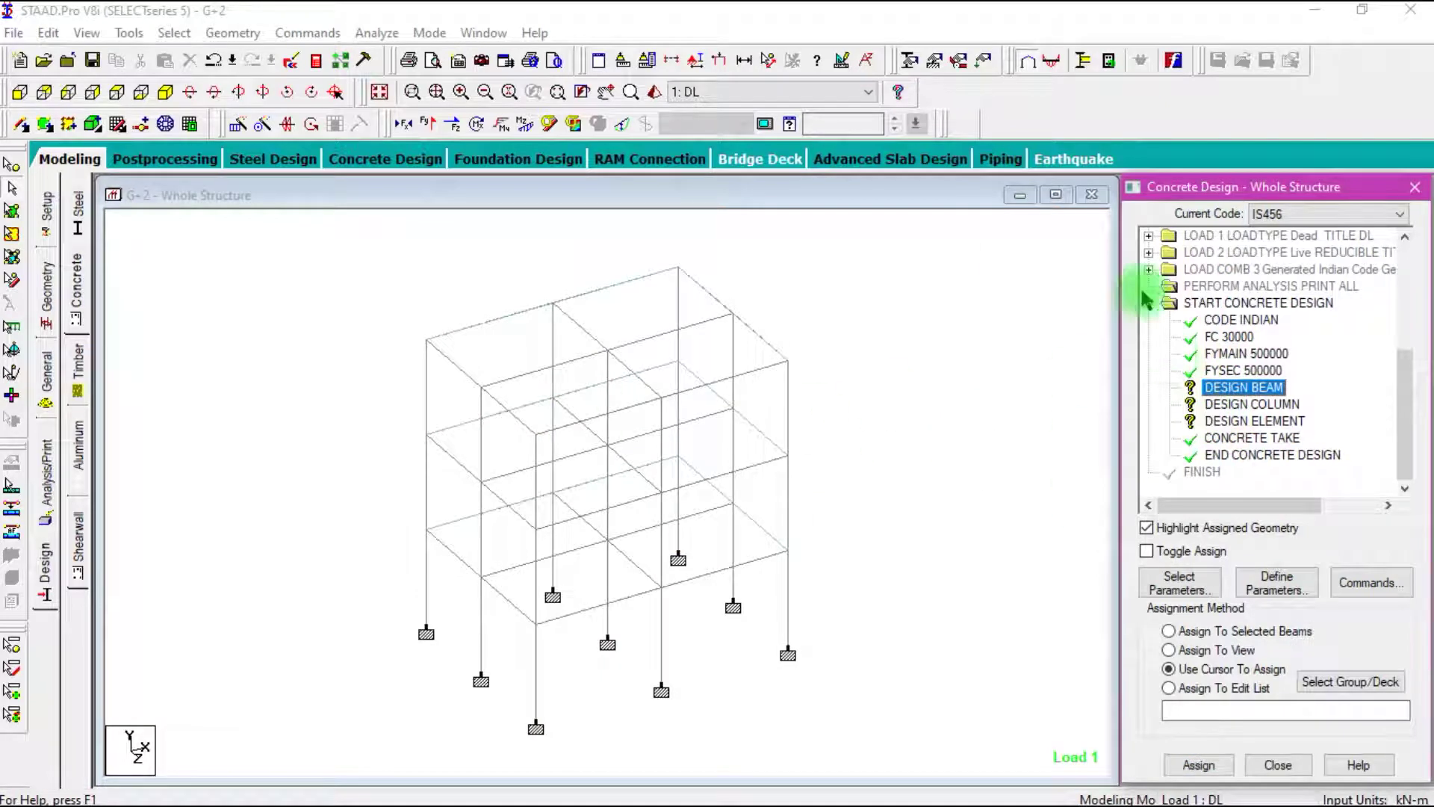
click(232, 34)
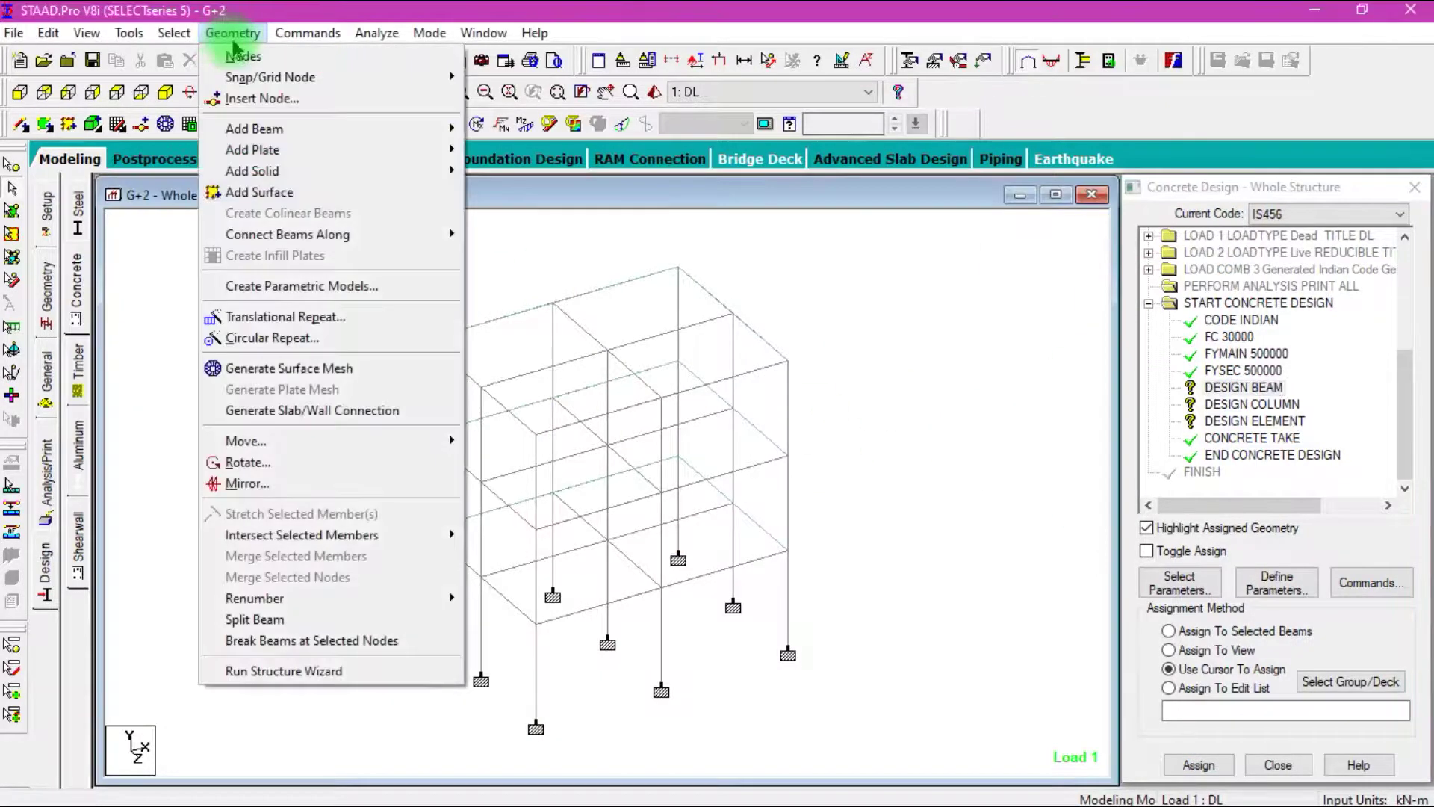
mouse_move(174, 33)
mouse_move(359, 410)
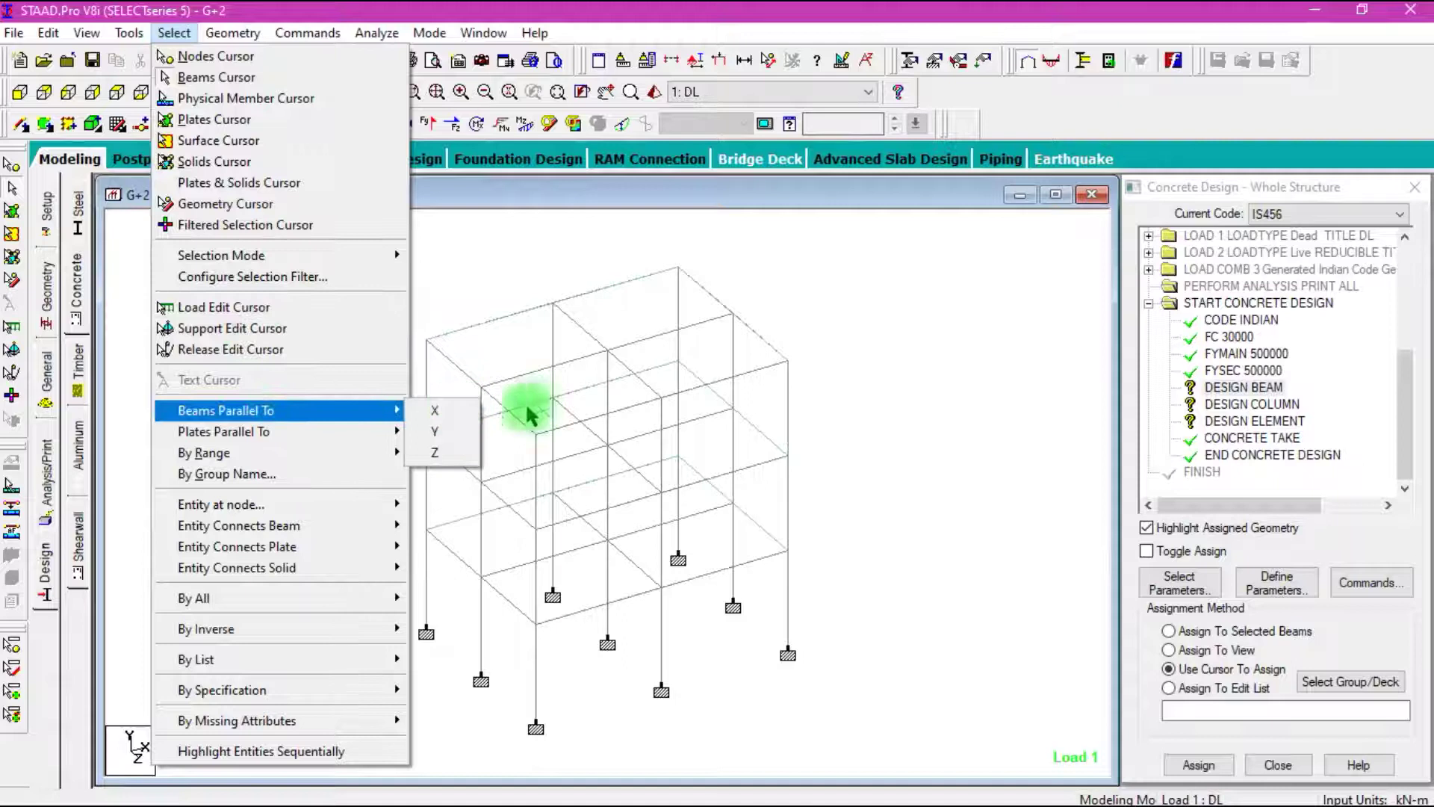
click(441, 410)
click(228, 33)
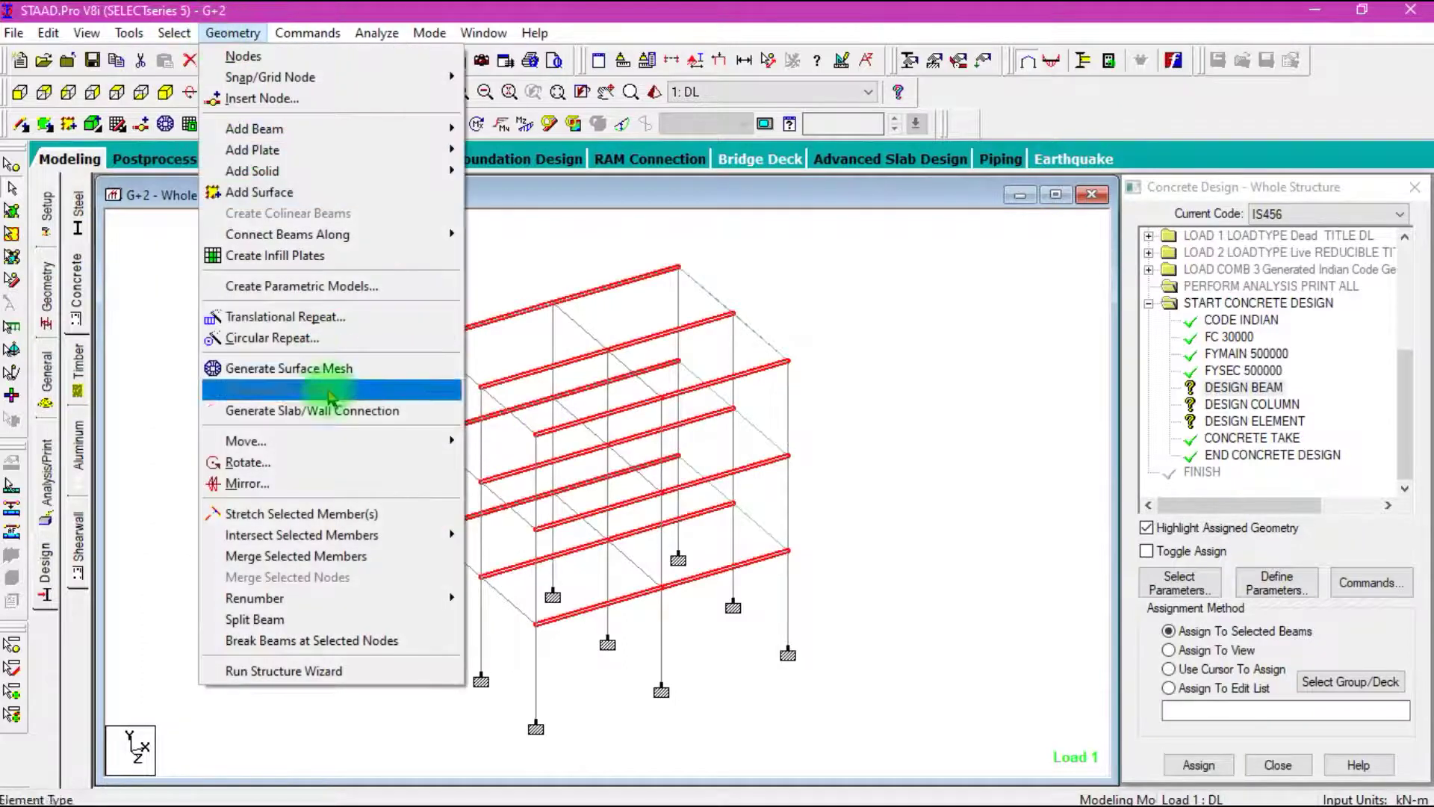
mouse_move(234, 68)
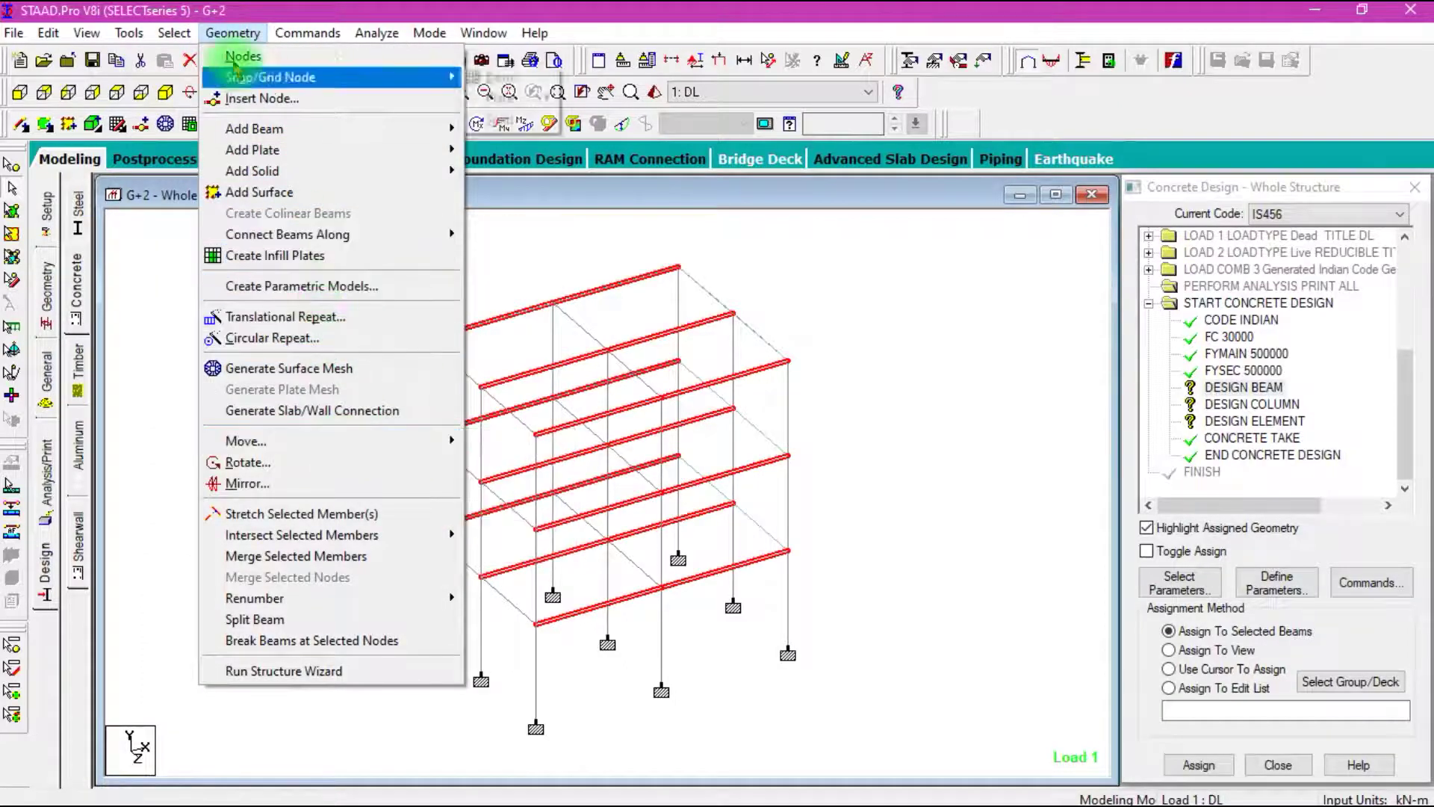
mouse_move(174, 33)
mouse_move(356, 415)
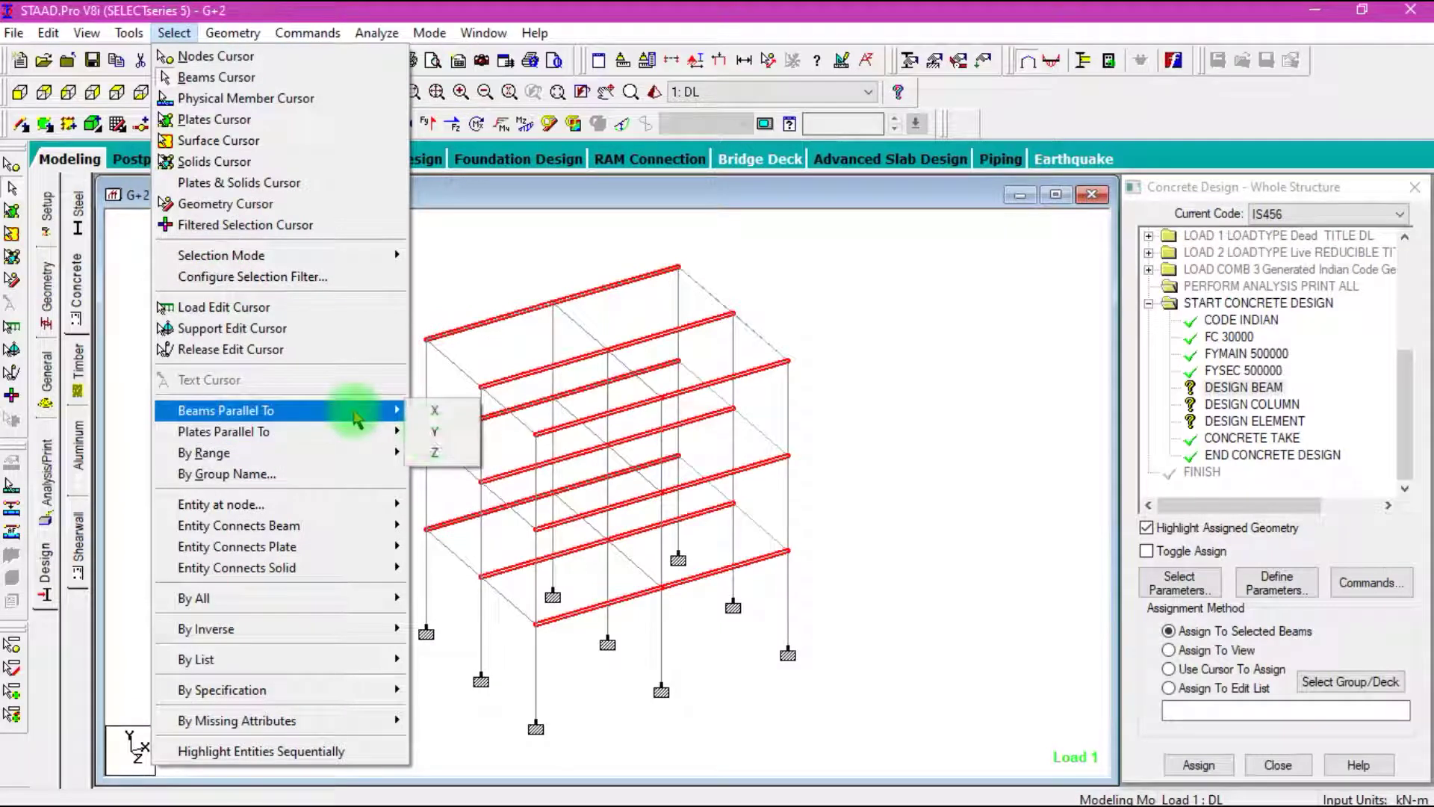
click(436, 455)
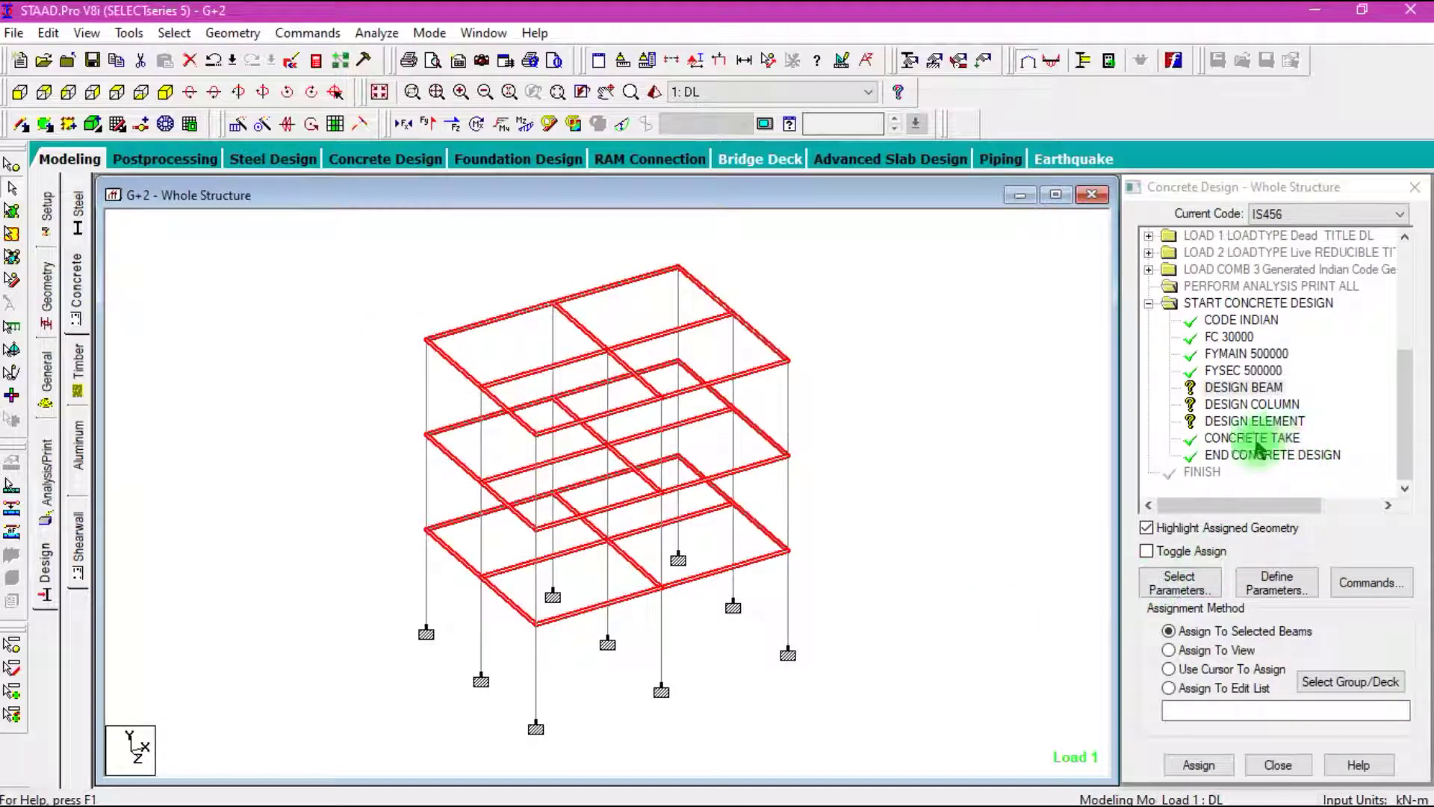
click(1246, 387)
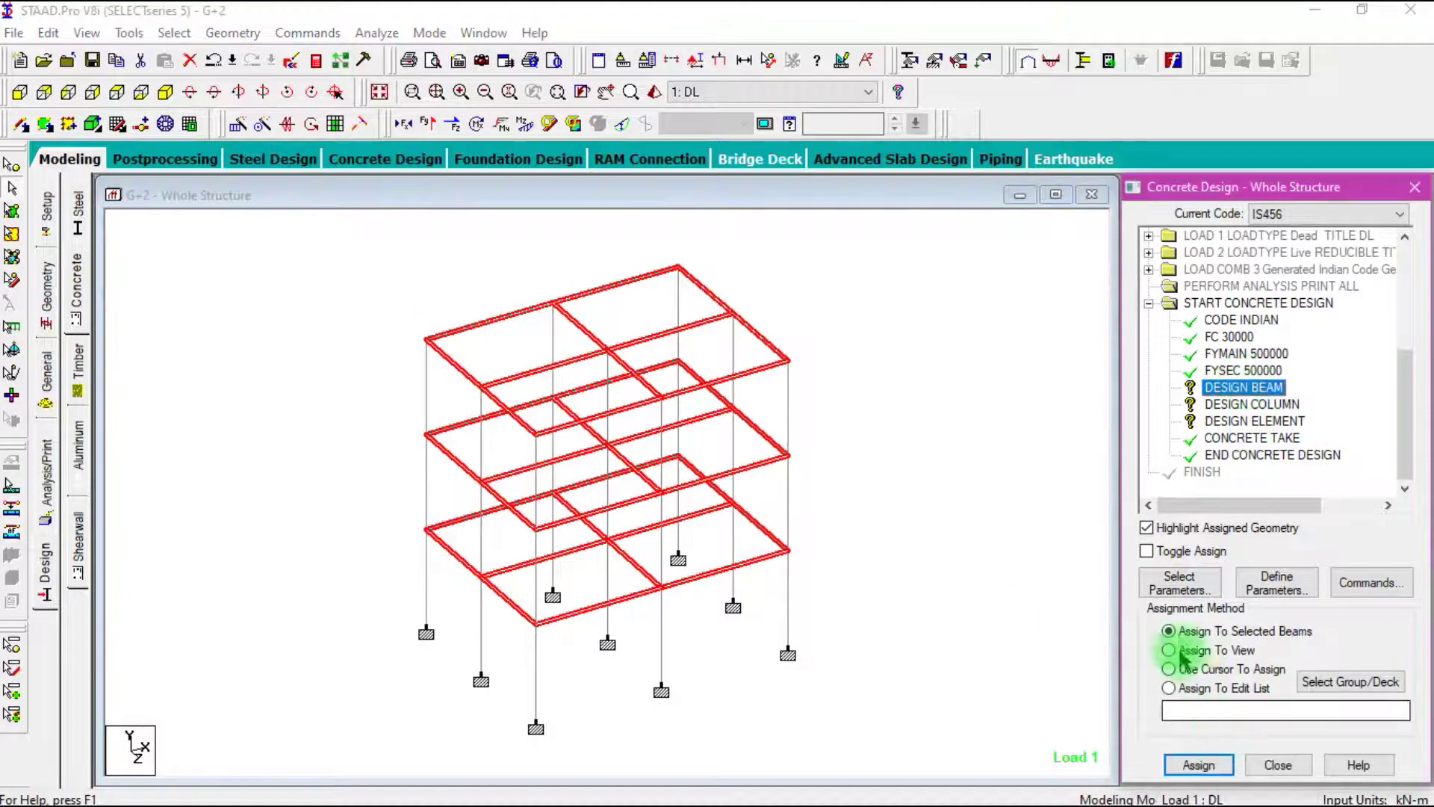
click(1209, 774)
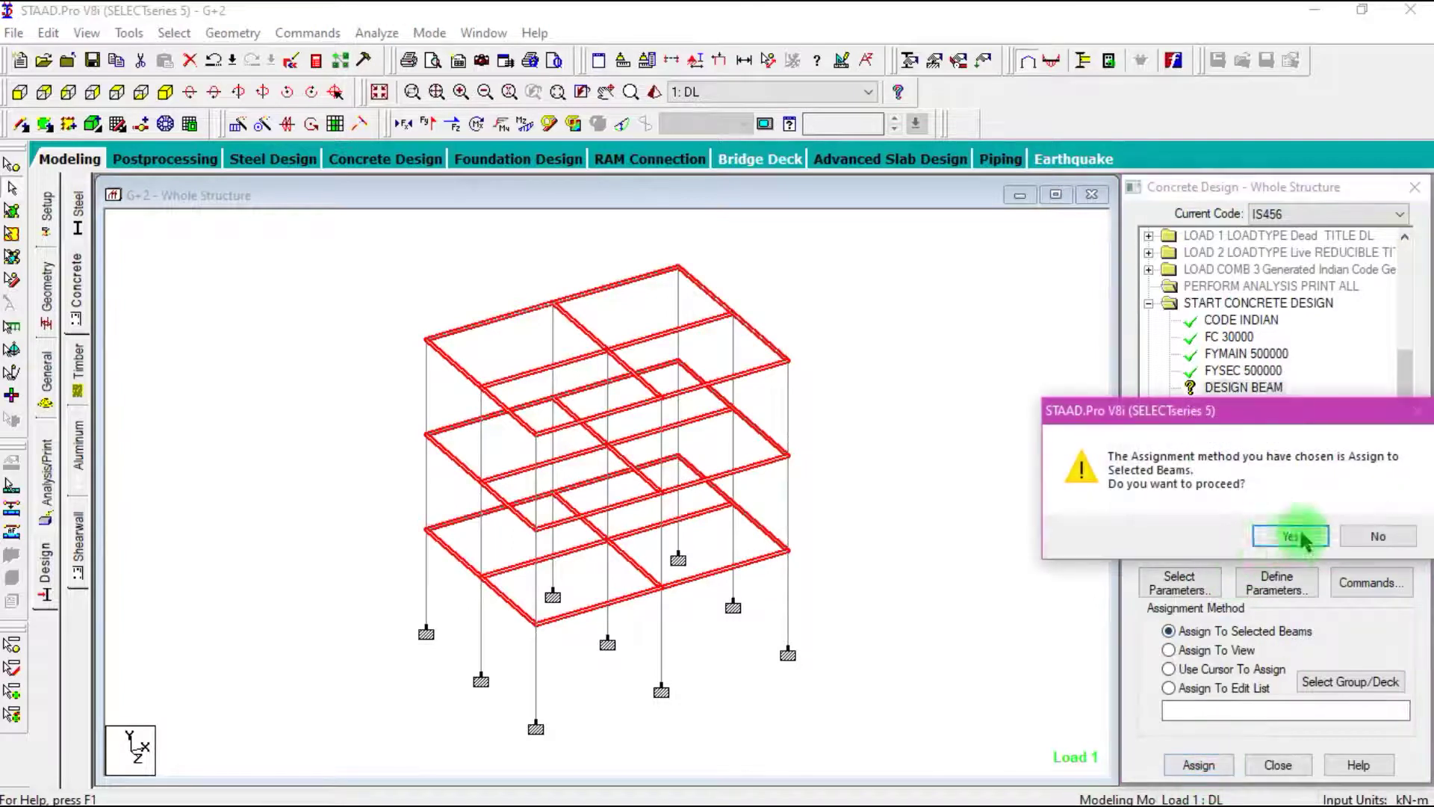
click(1293, 535)
- Select all members parallel to Y and assign the DESIGN COLUMN command to them
click(1233, 404)
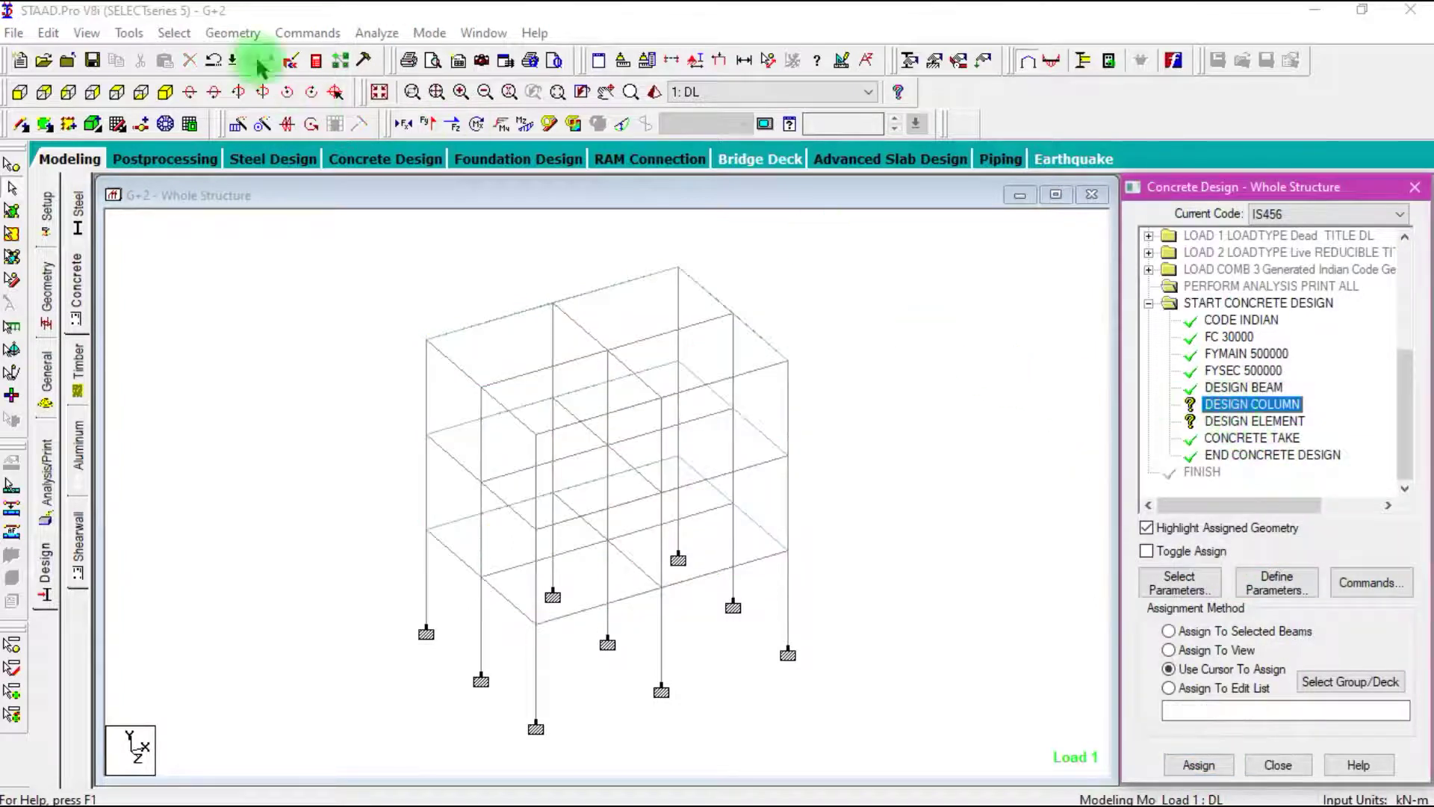
click(174, 33)
mouse_move(247, 411)
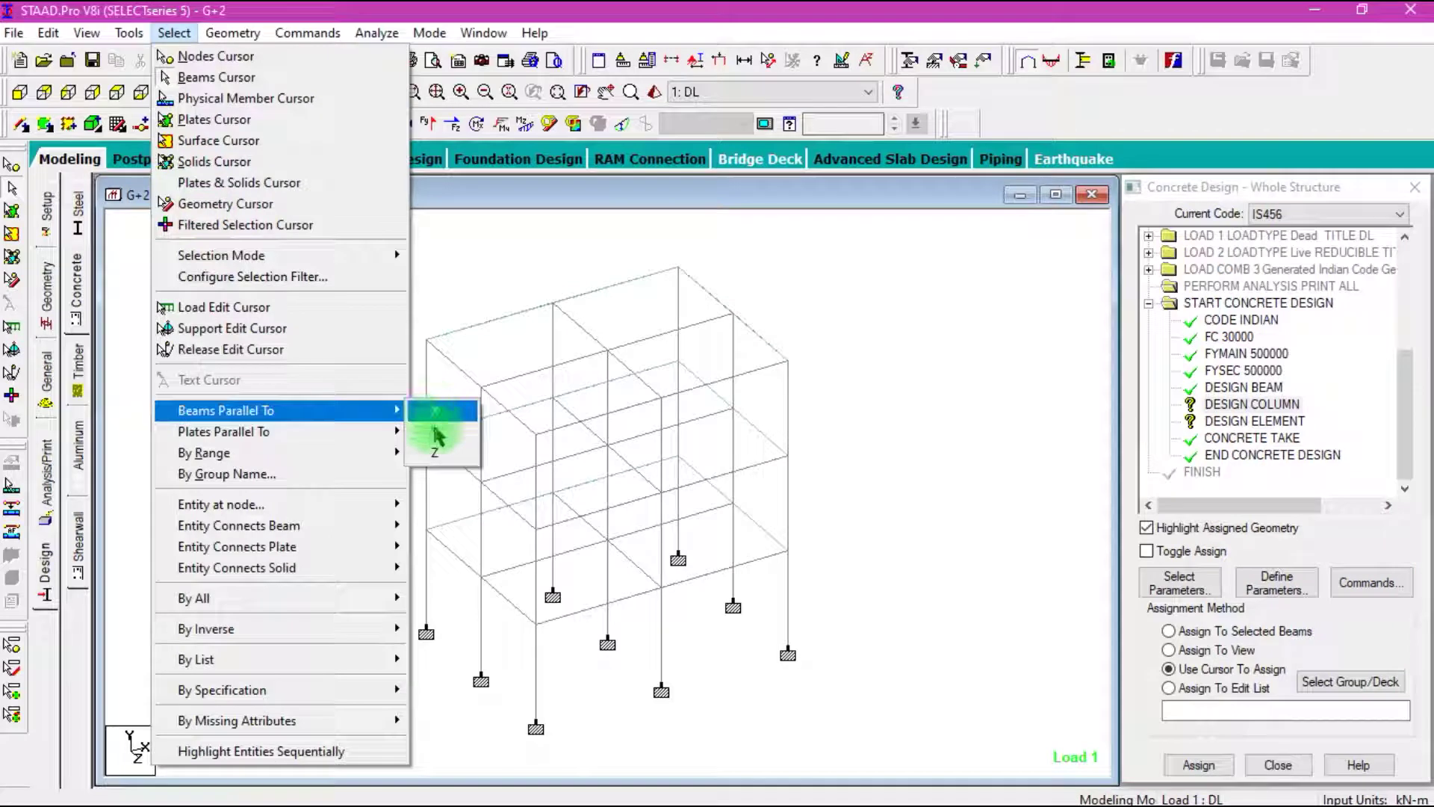
click(441, 431)
click(1232, 404)
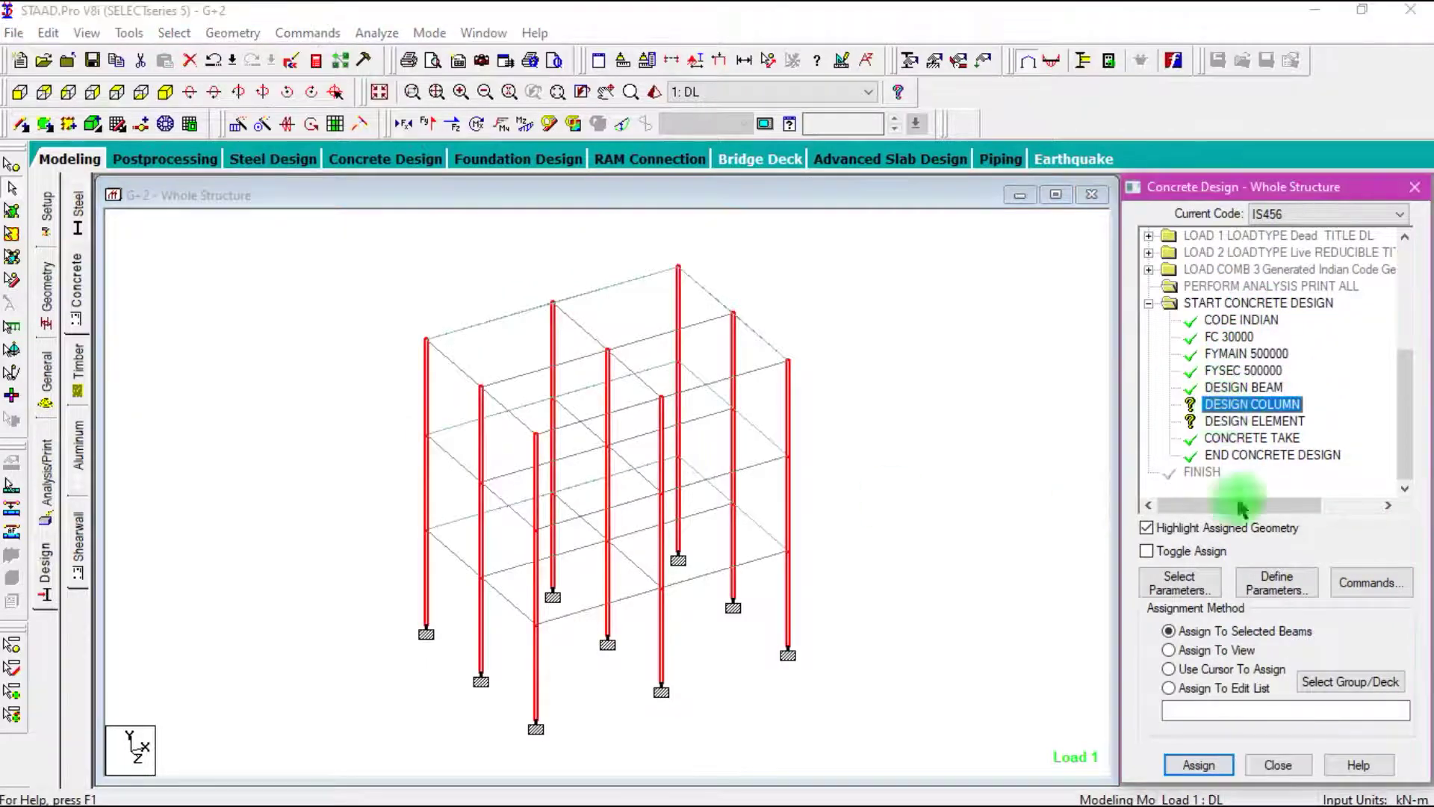
click(1199, 765)
click(1290, 535)
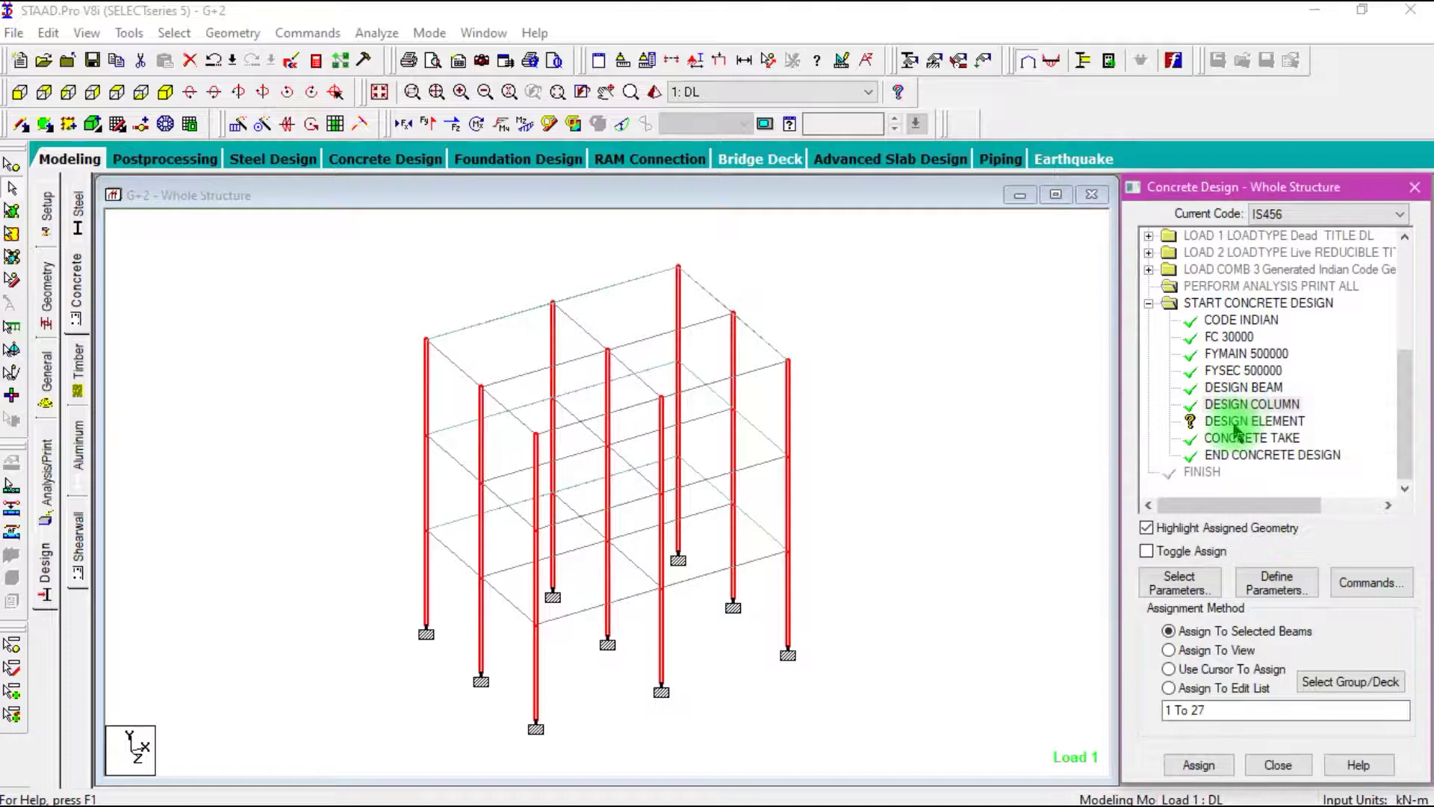
- Assign the DESIGN ELEMENT command to the slab plates in view and clear the selection
click(1236, 422)
click(1170, 650)
click(1198, 764)
click(1292, 533)
click(871, 501)
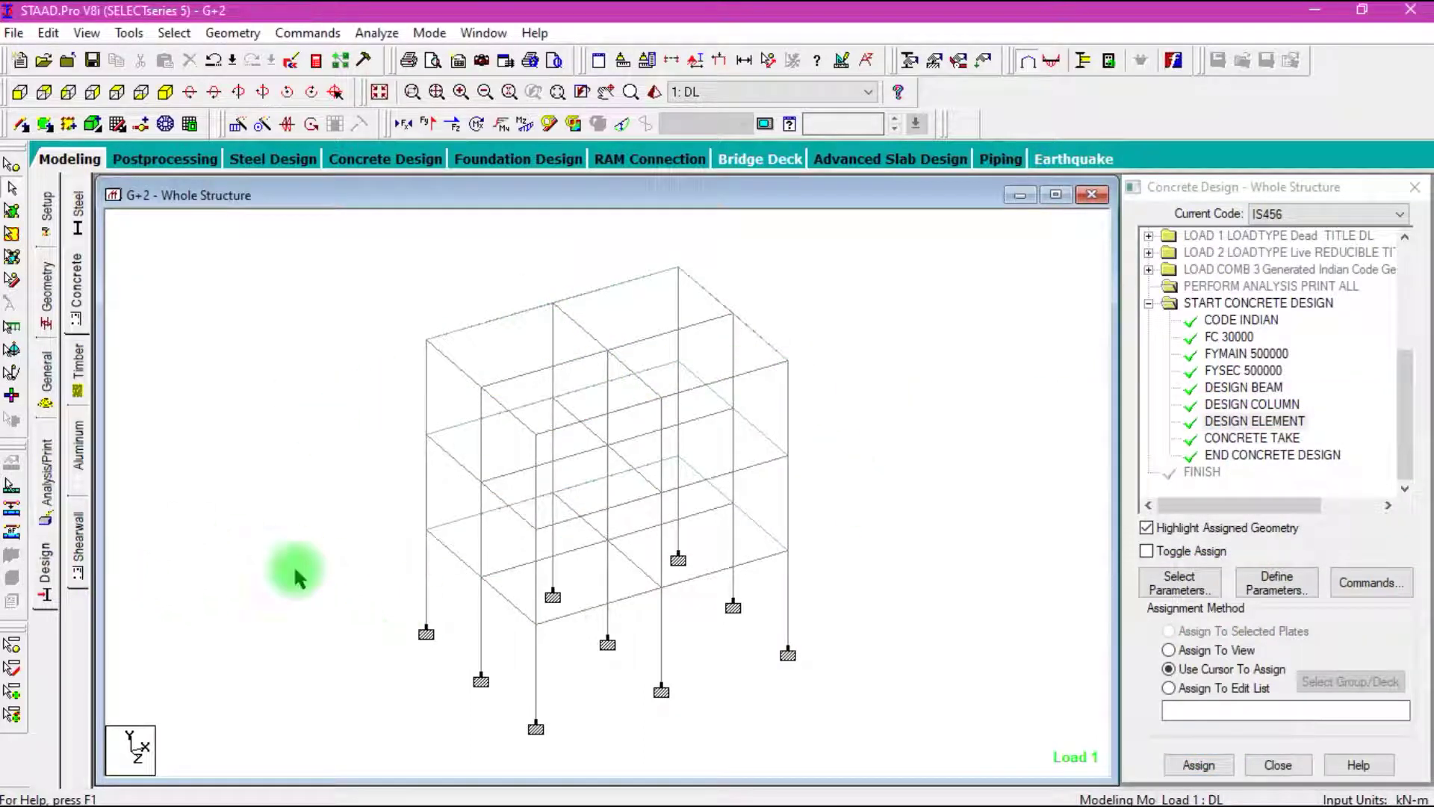
- Run the analysis and concrete design, staying in modeling mode when it finishes
click(342, 58)
click(587, 463)
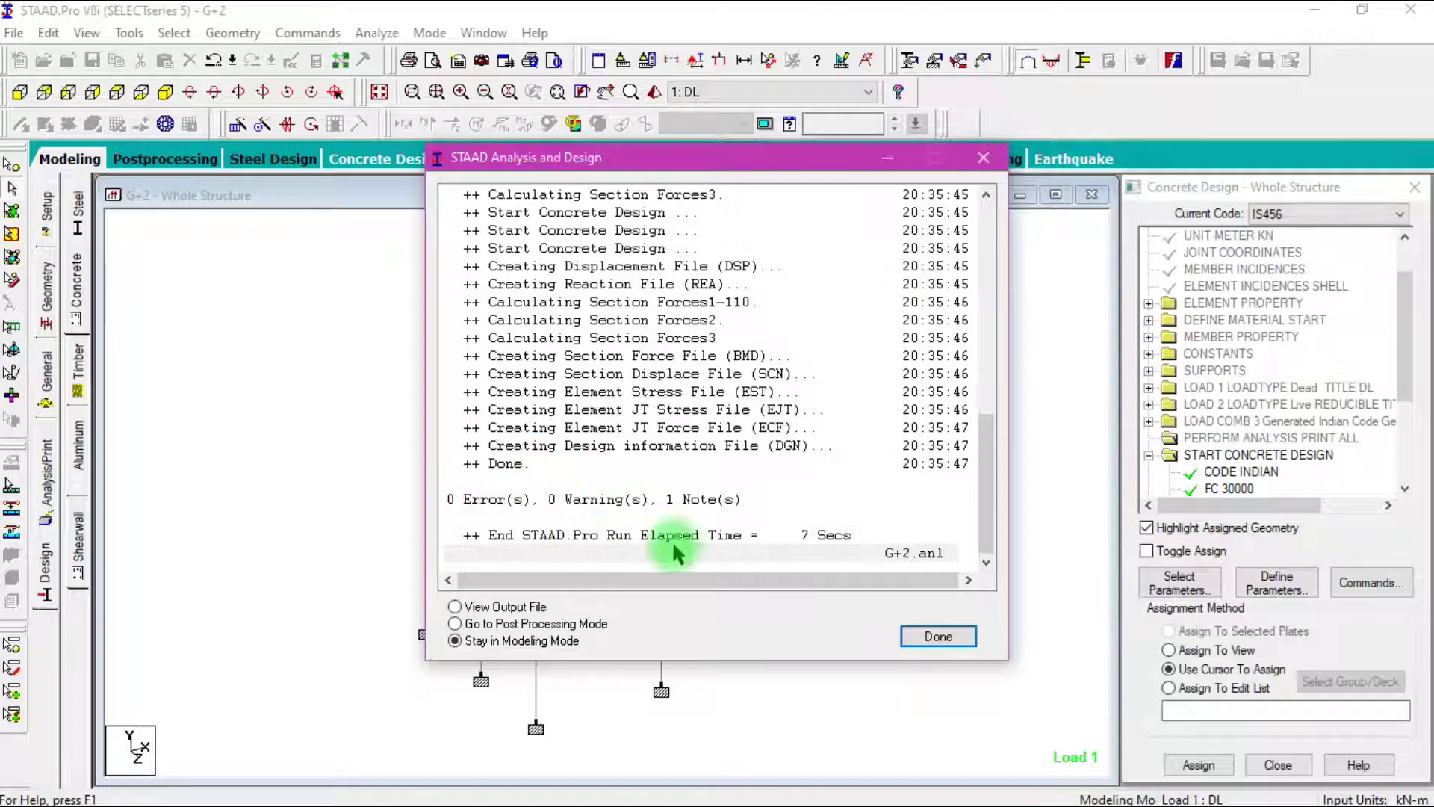
click(938, 637)
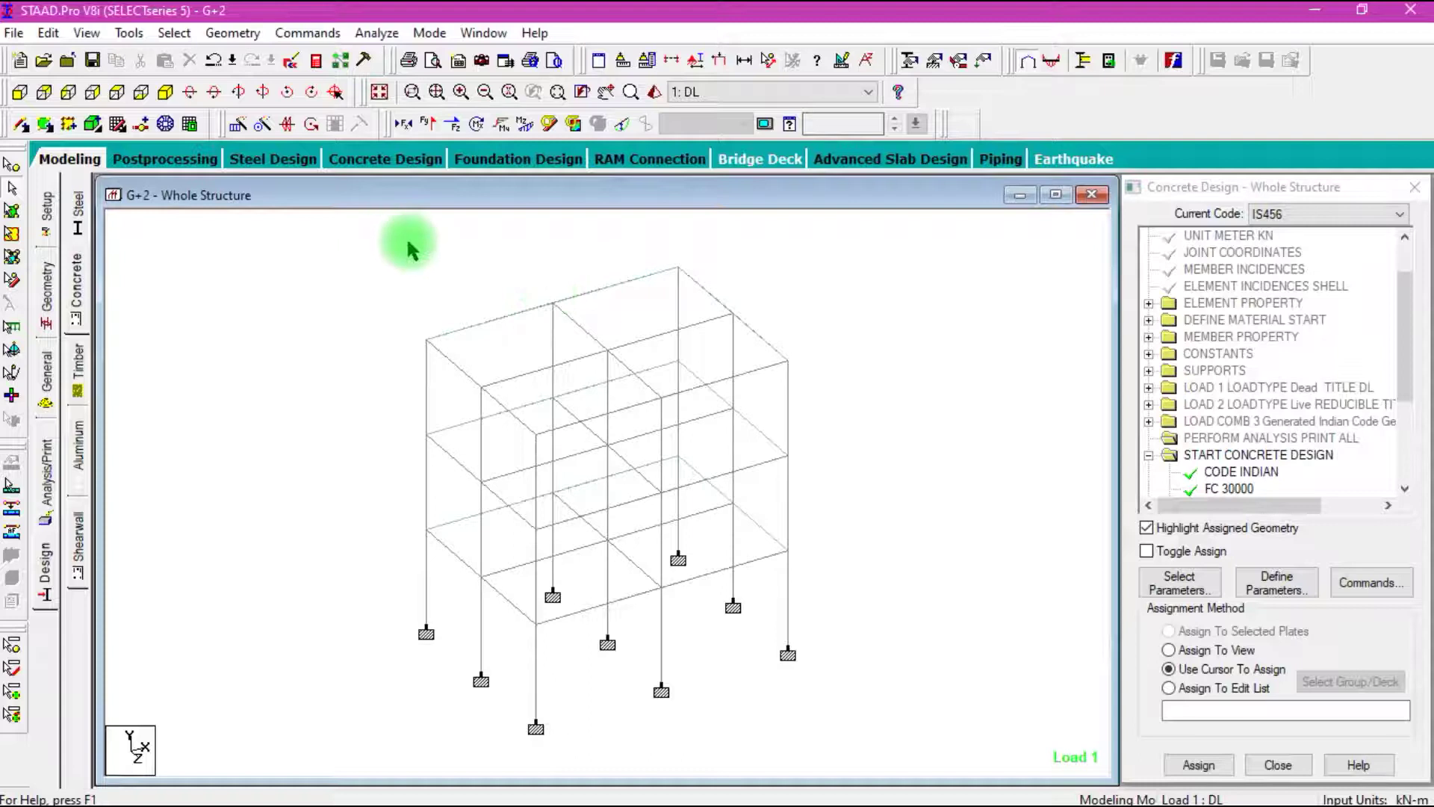
- Inspect the building frame in a 3D rendered view from another angle, then close that view
click(655, 94)
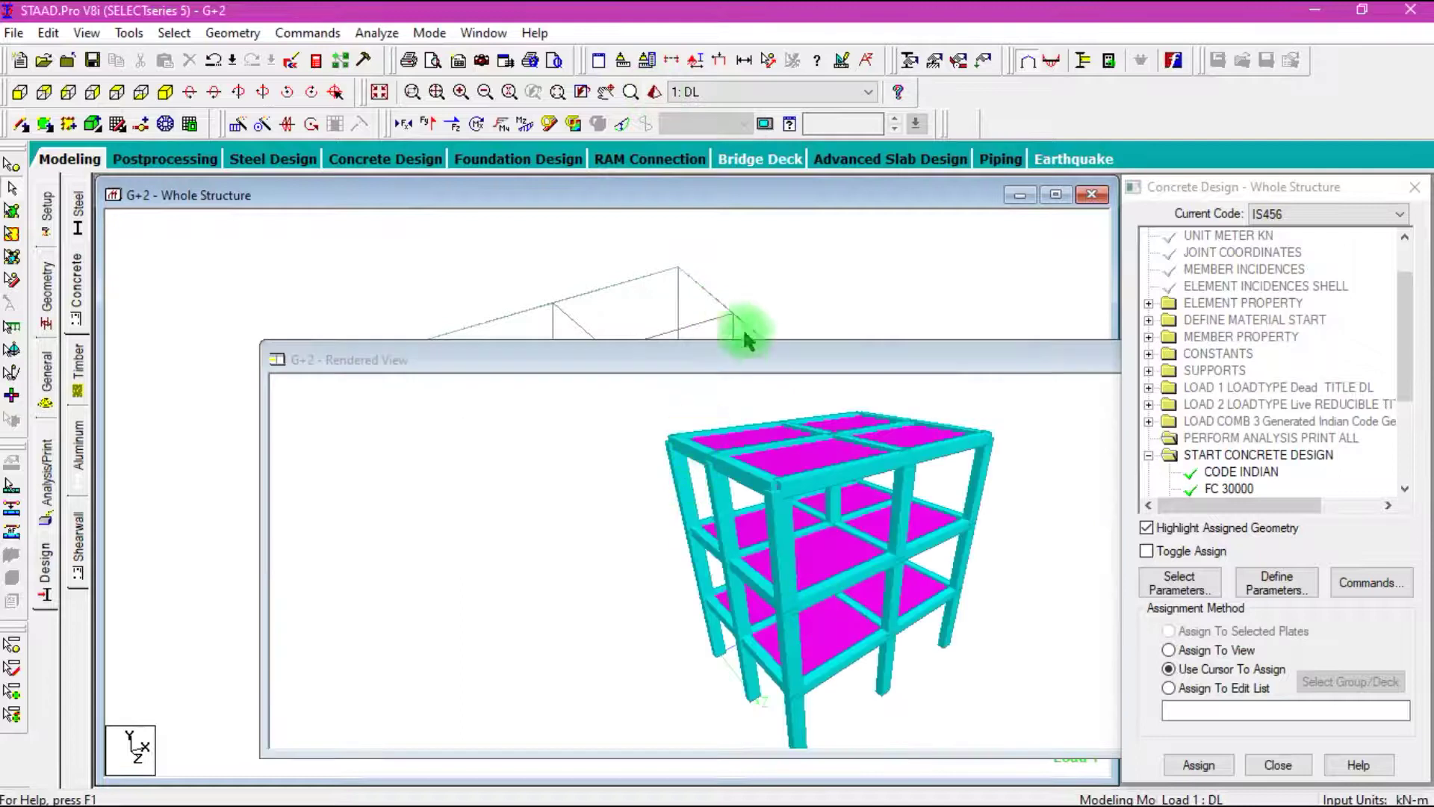
drag(763, 361, 746, 418)
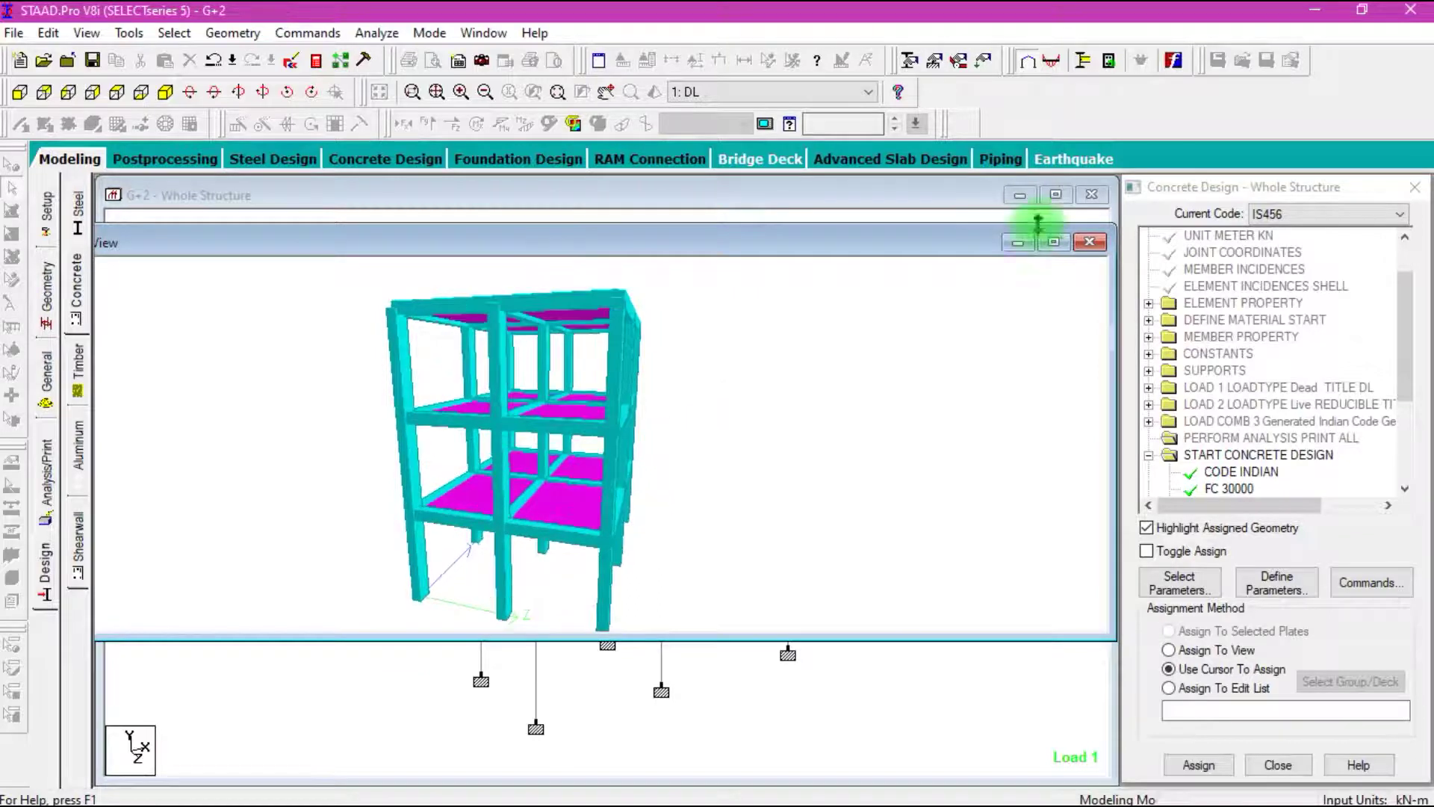
click(1091, 243)
- Display the structure's members as full 3D sections, keeping the diagram settings open clear of the model
right_click(233, 292)
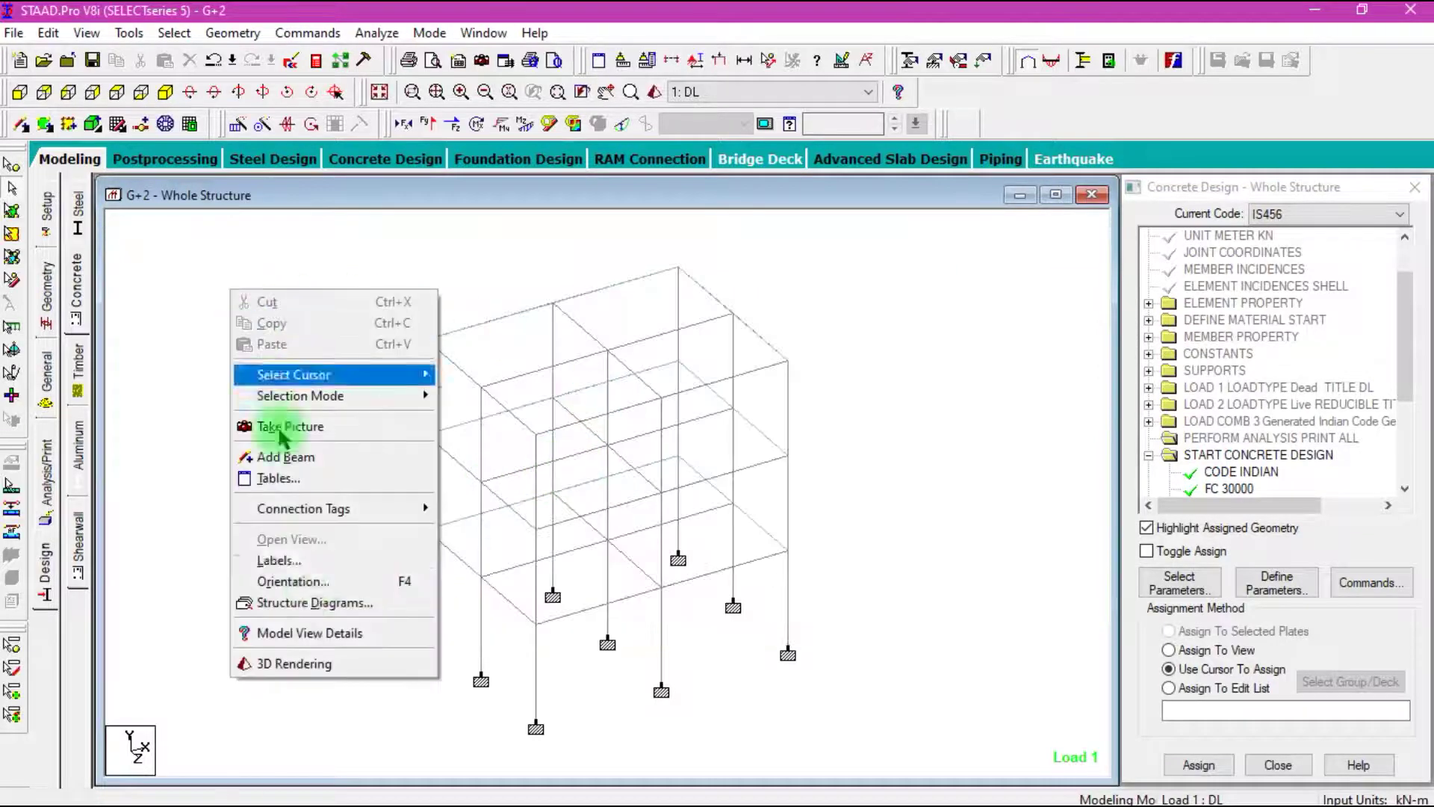
click(321, 603)
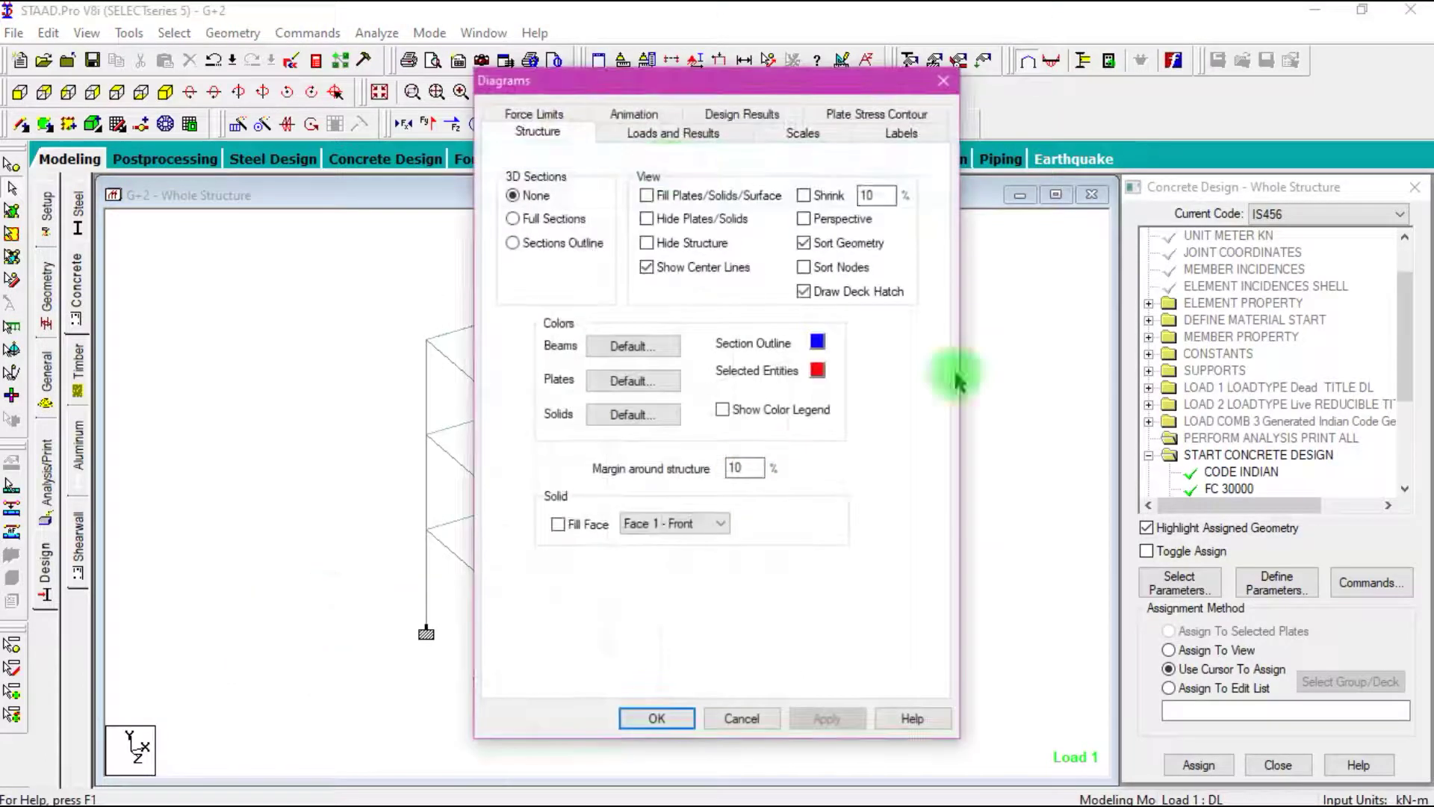
click(514, 218)
click(826, 718)
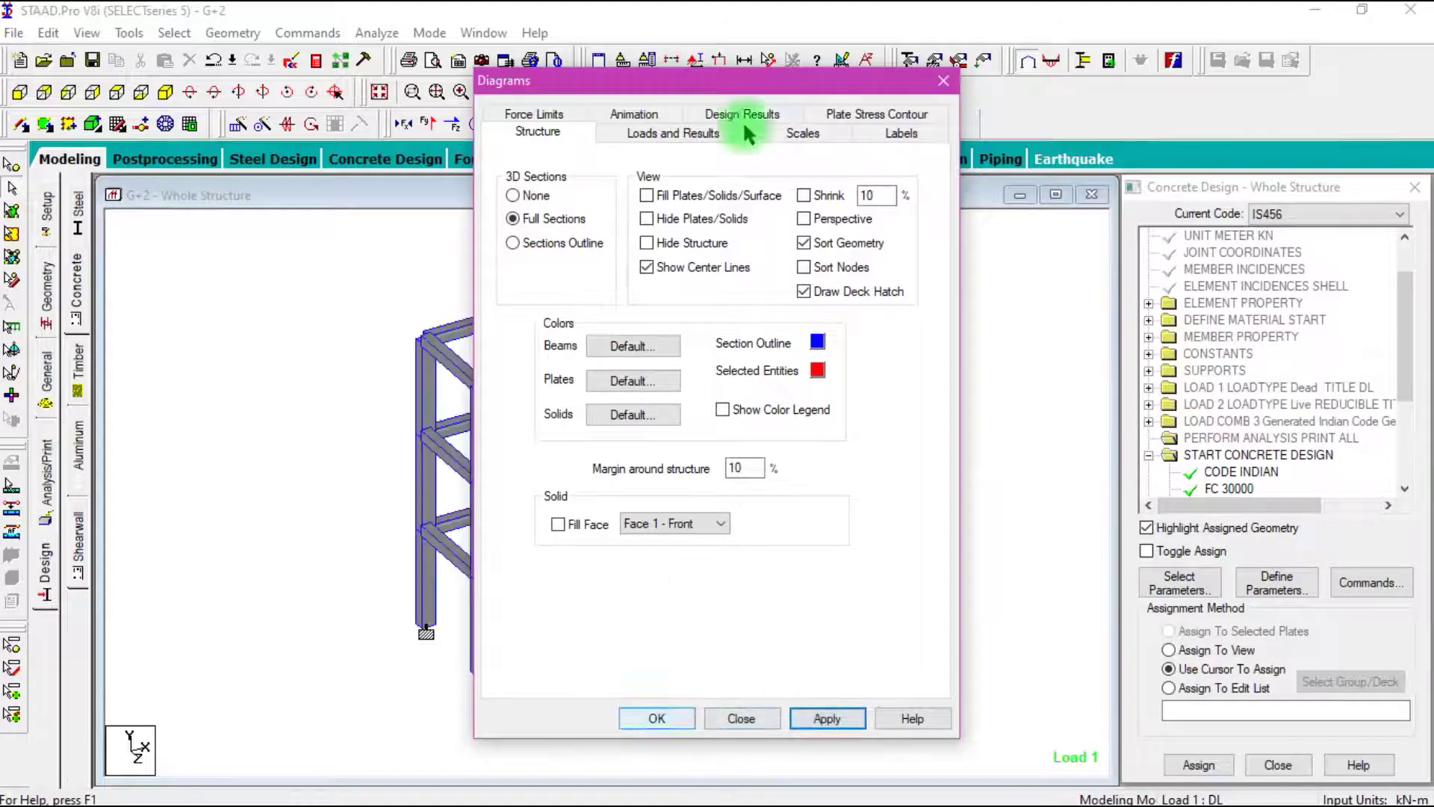
drag(732, 82, 1176, 62)
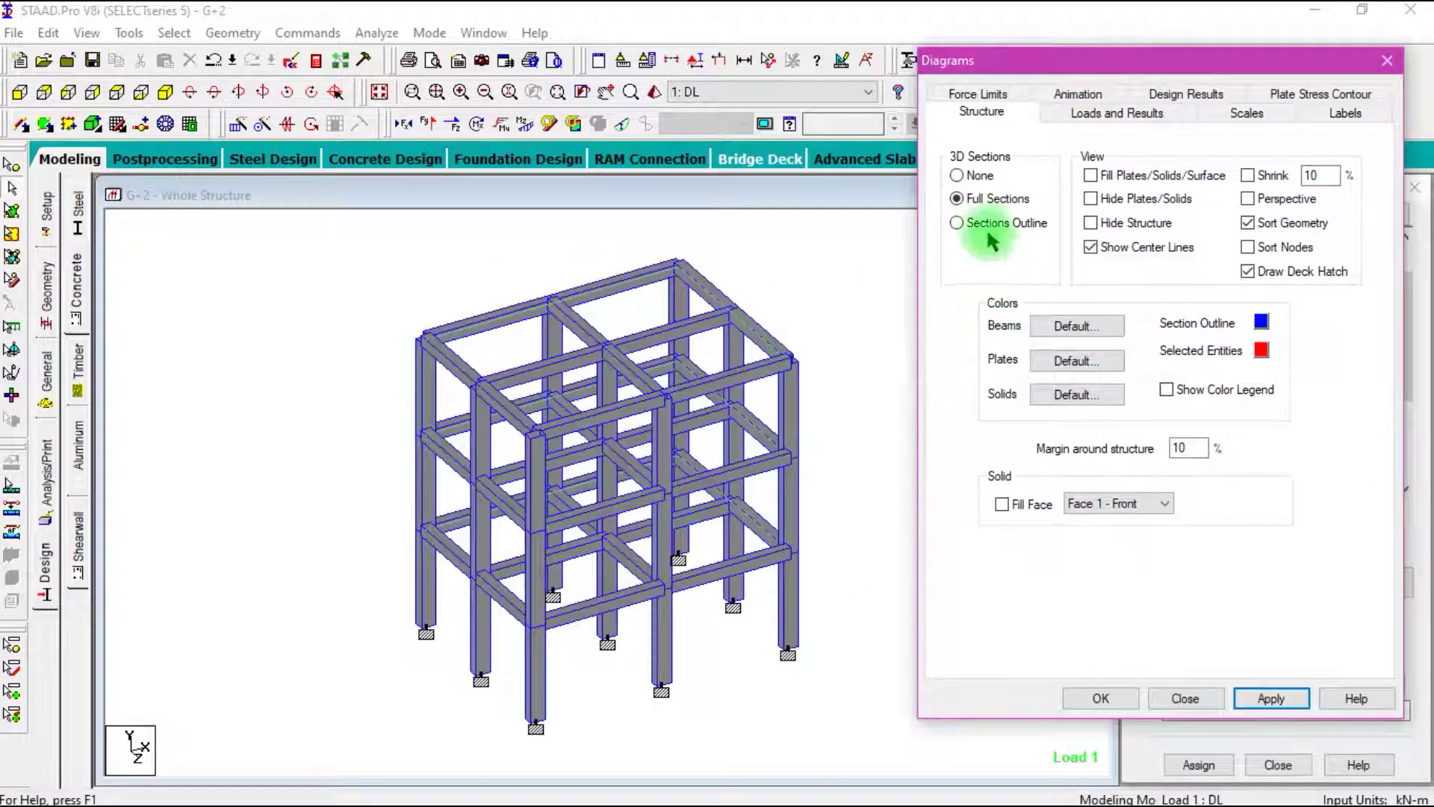
- Show the members as section outlines and fill the plates and surfaces in the structure view
click(962, 222)
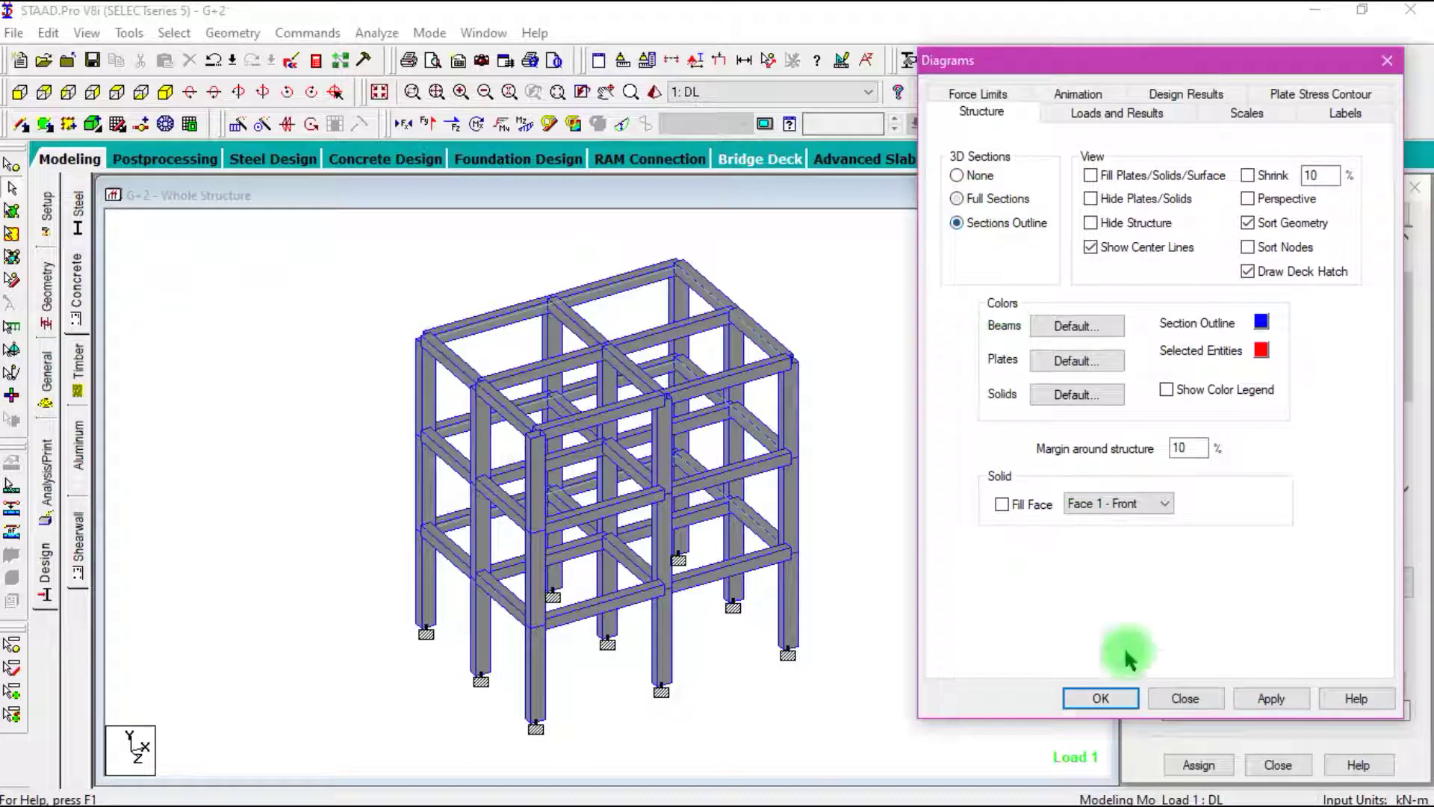
click(1273, 702)
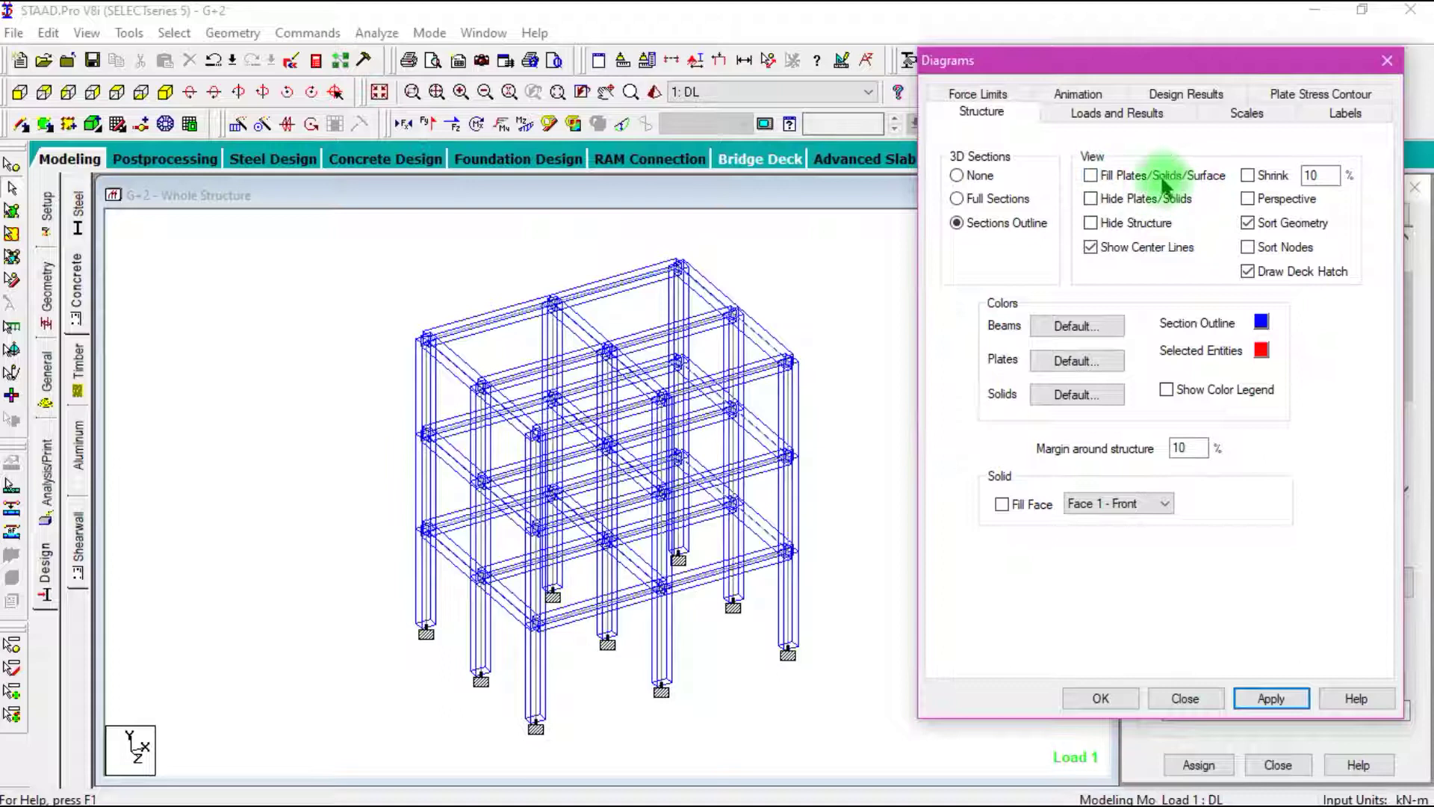
click(1091, 176)
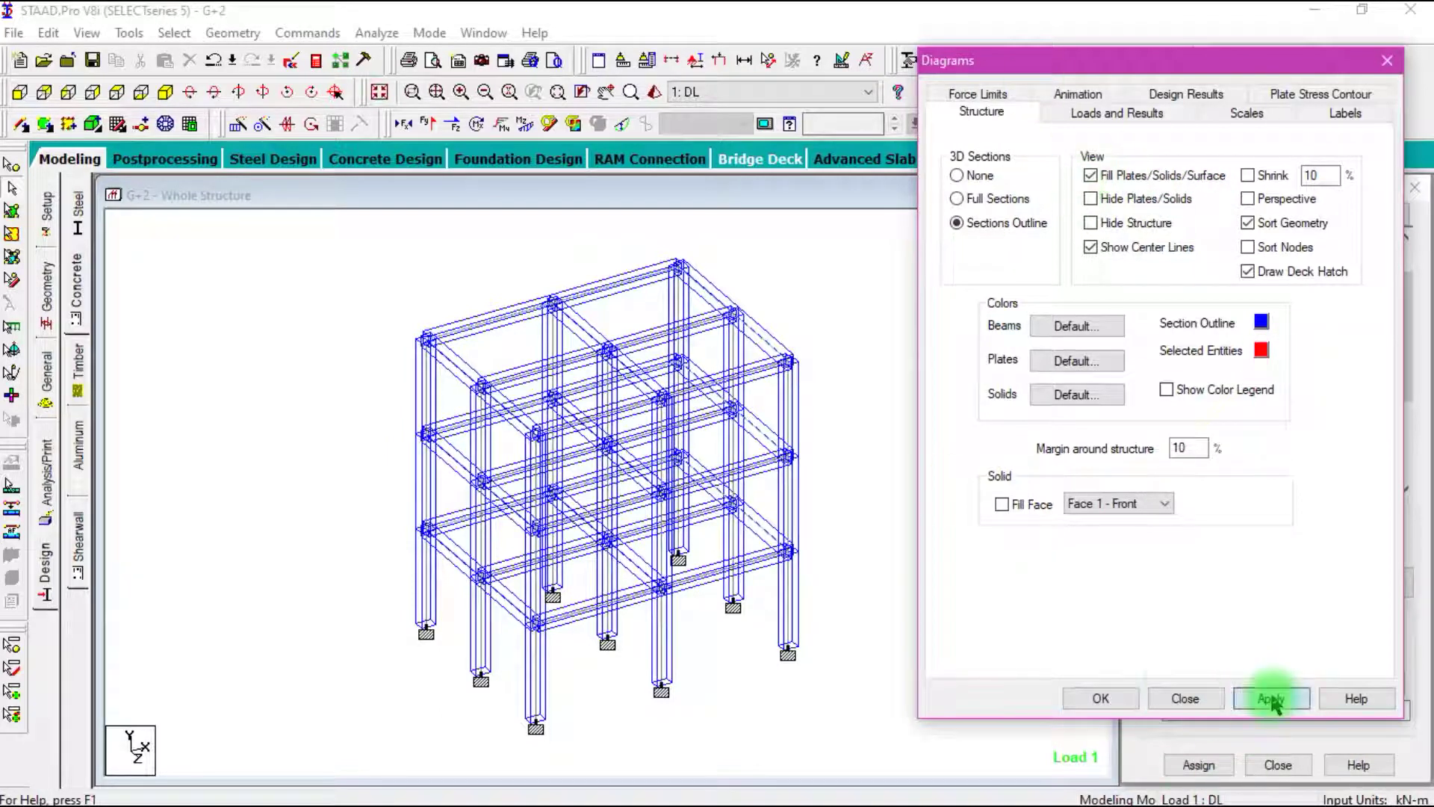
click(1272, 700)
- Turn off the 3D sections and the plate fill, then close the diagram settings
click(1092, 175)
click(956, 174)
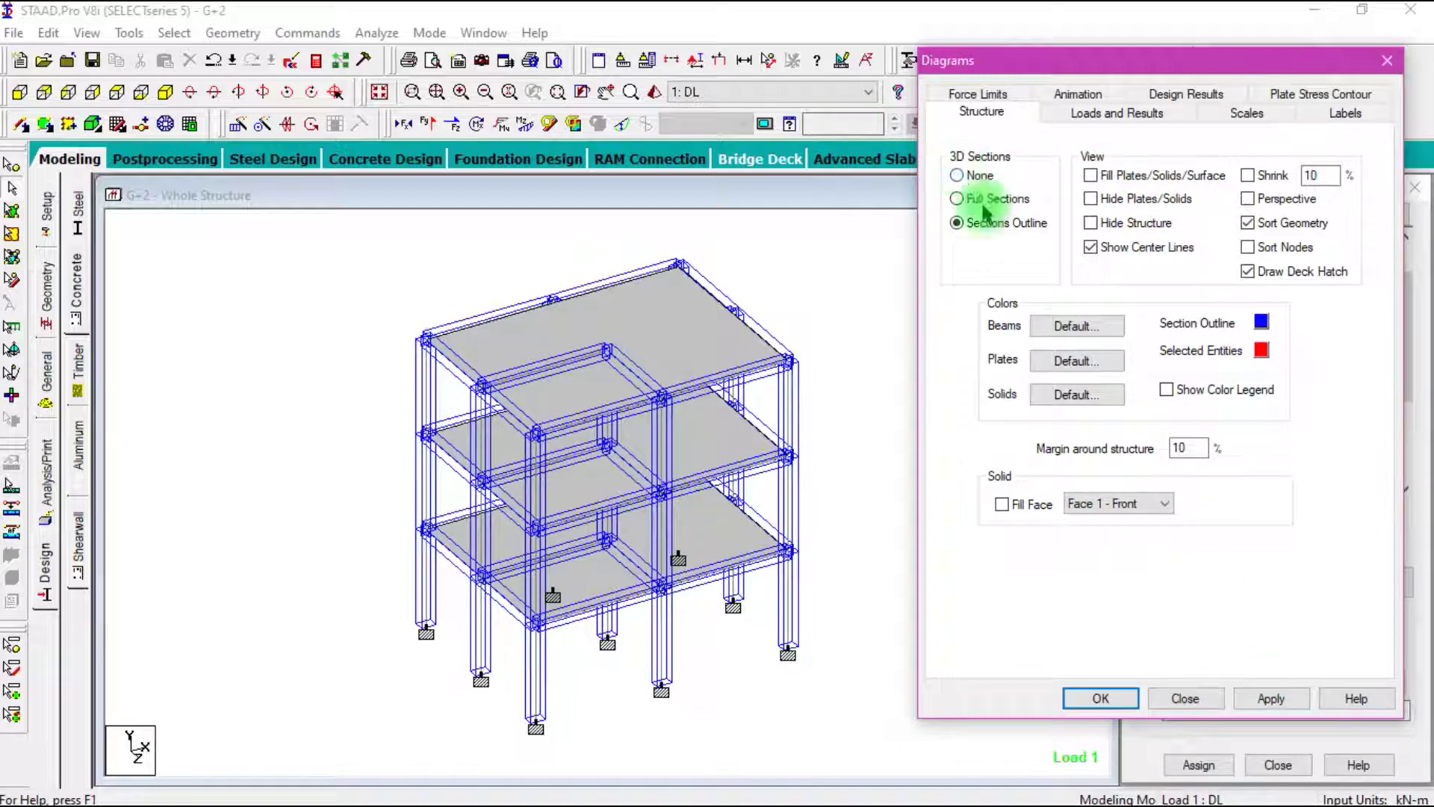
click(1271, 699)
click(1100, 697)
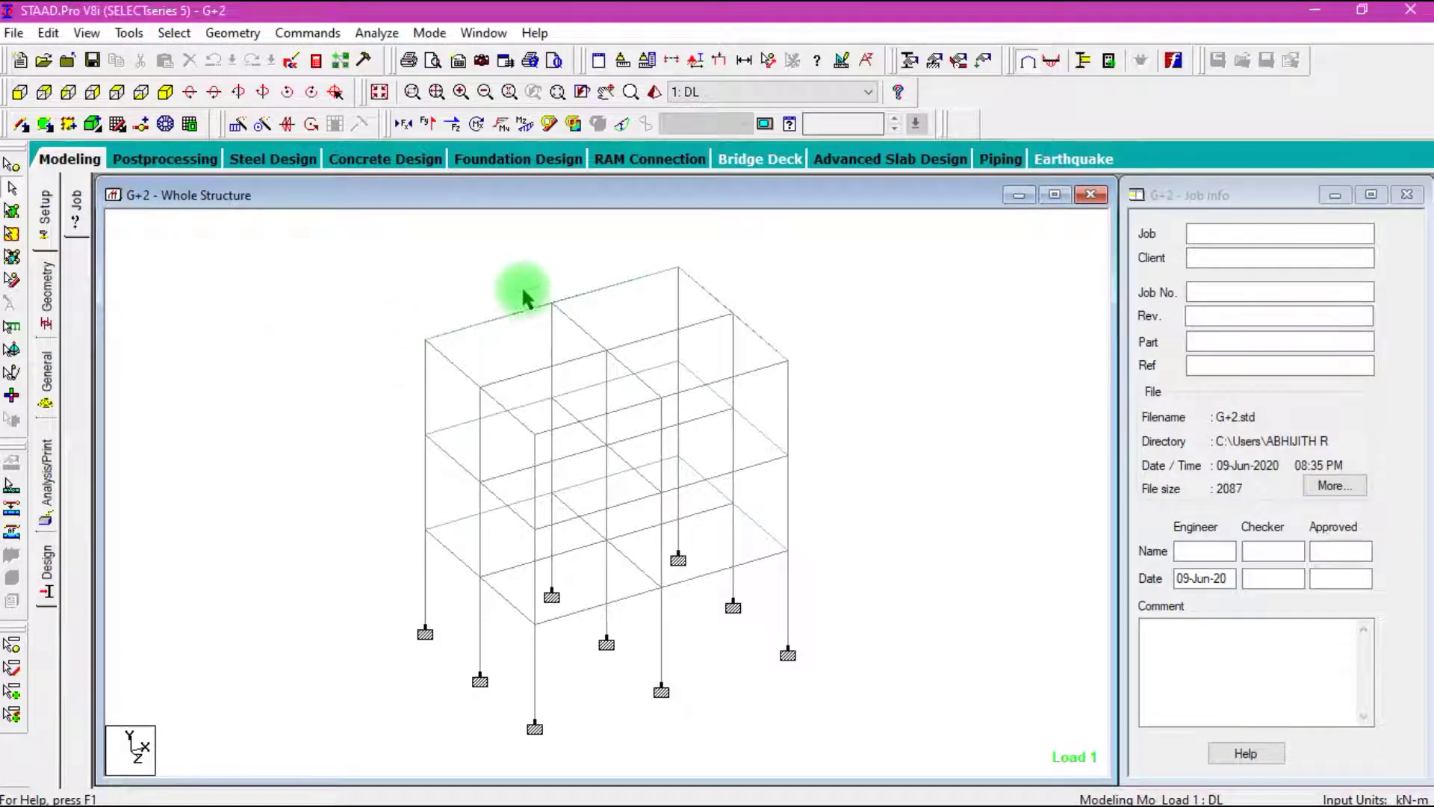
- Inspect the concrete design of a roof-level beam along the back edge, then close its details and clear the selection
double_click(523, 320)
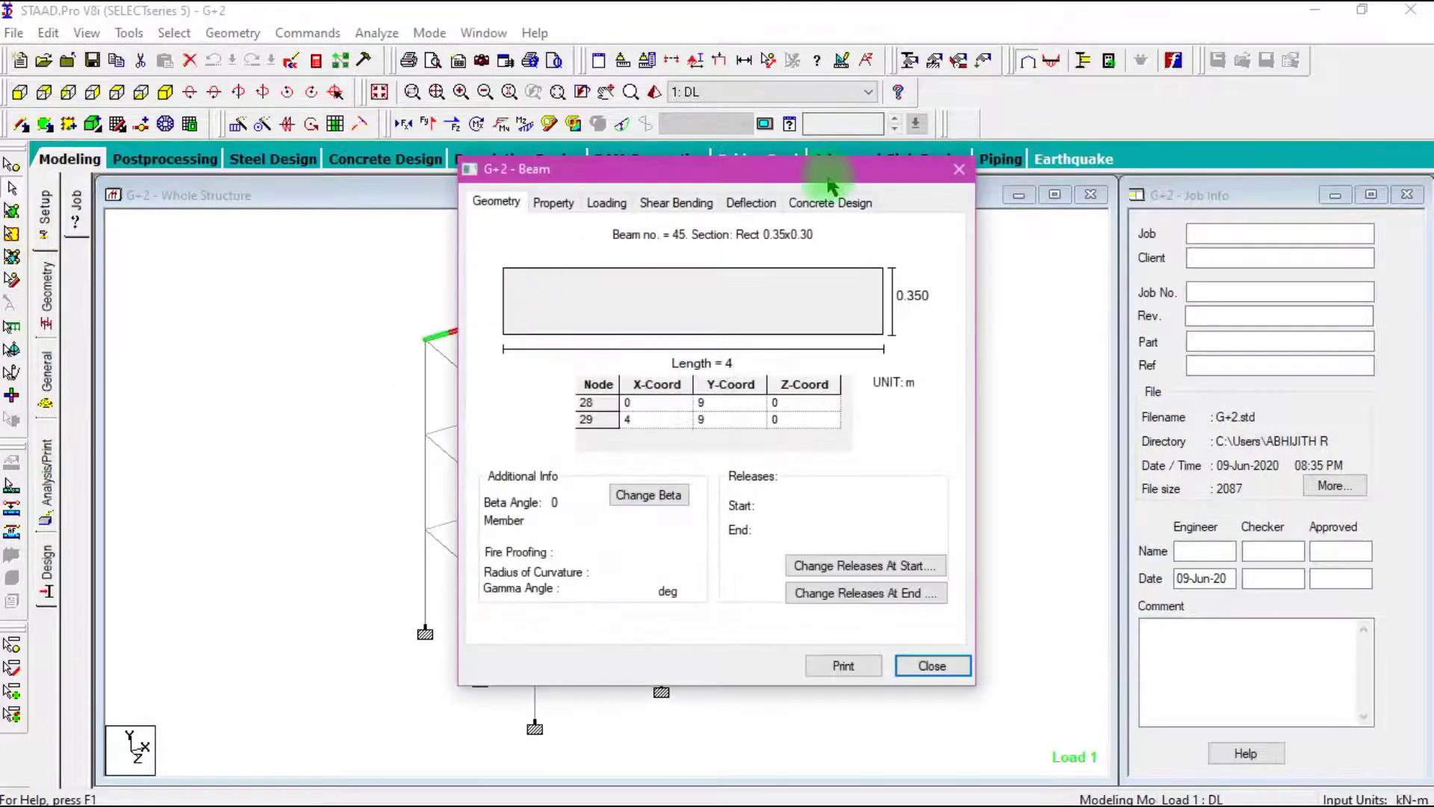
click(827, 205)
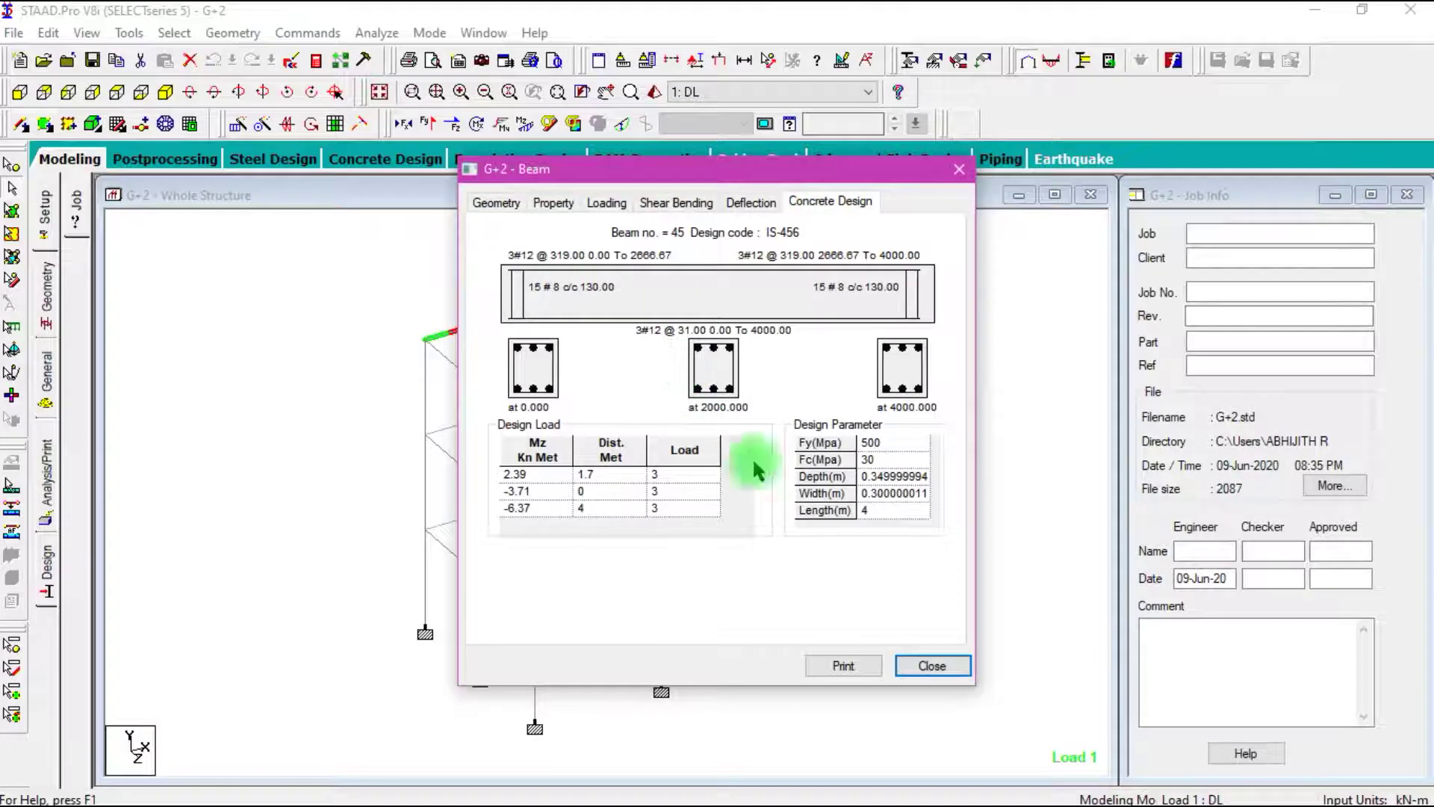
click(933, 665)
click(422, 420)
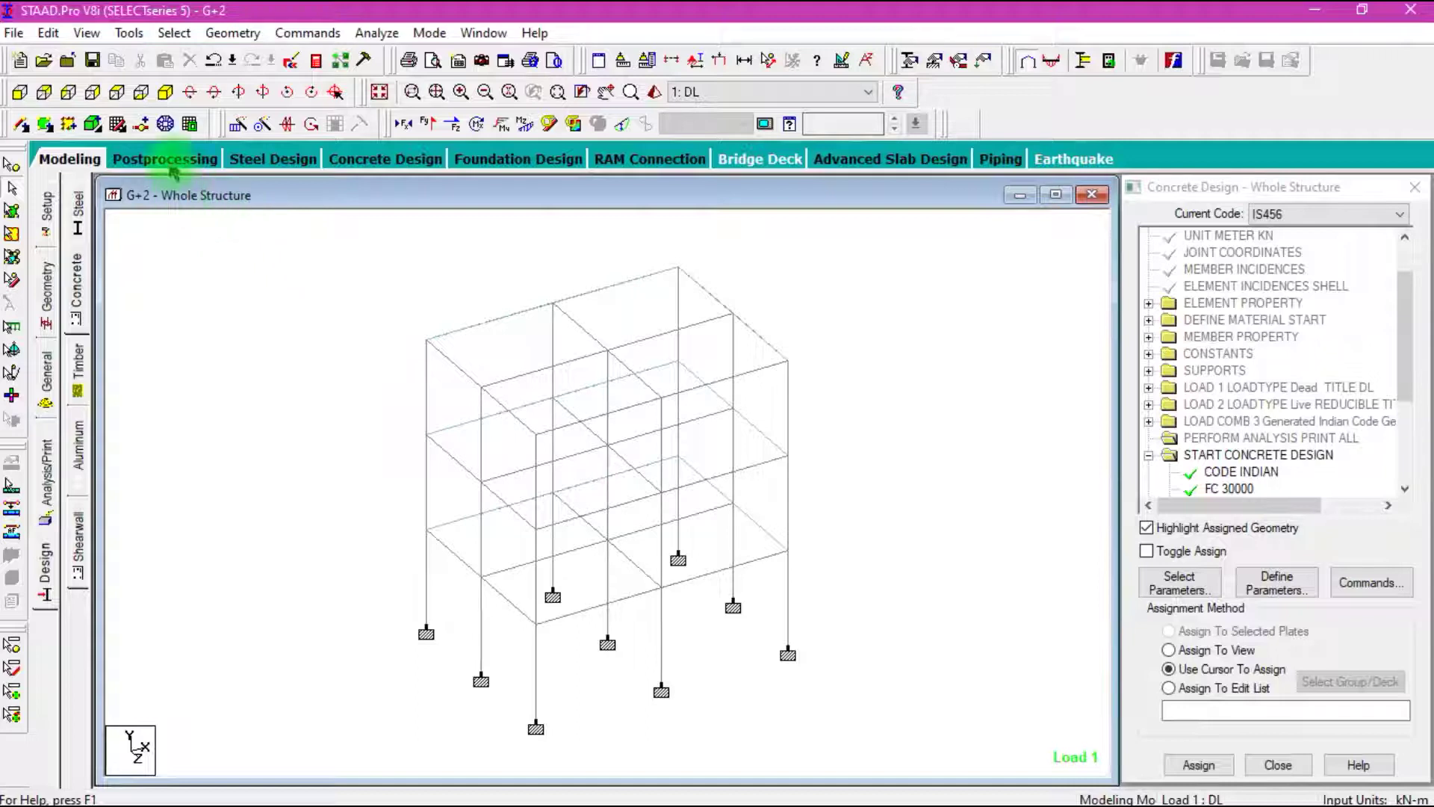
- Send all supports with all available load cases to STAAD.foundation for foundation design
click(503, 161)
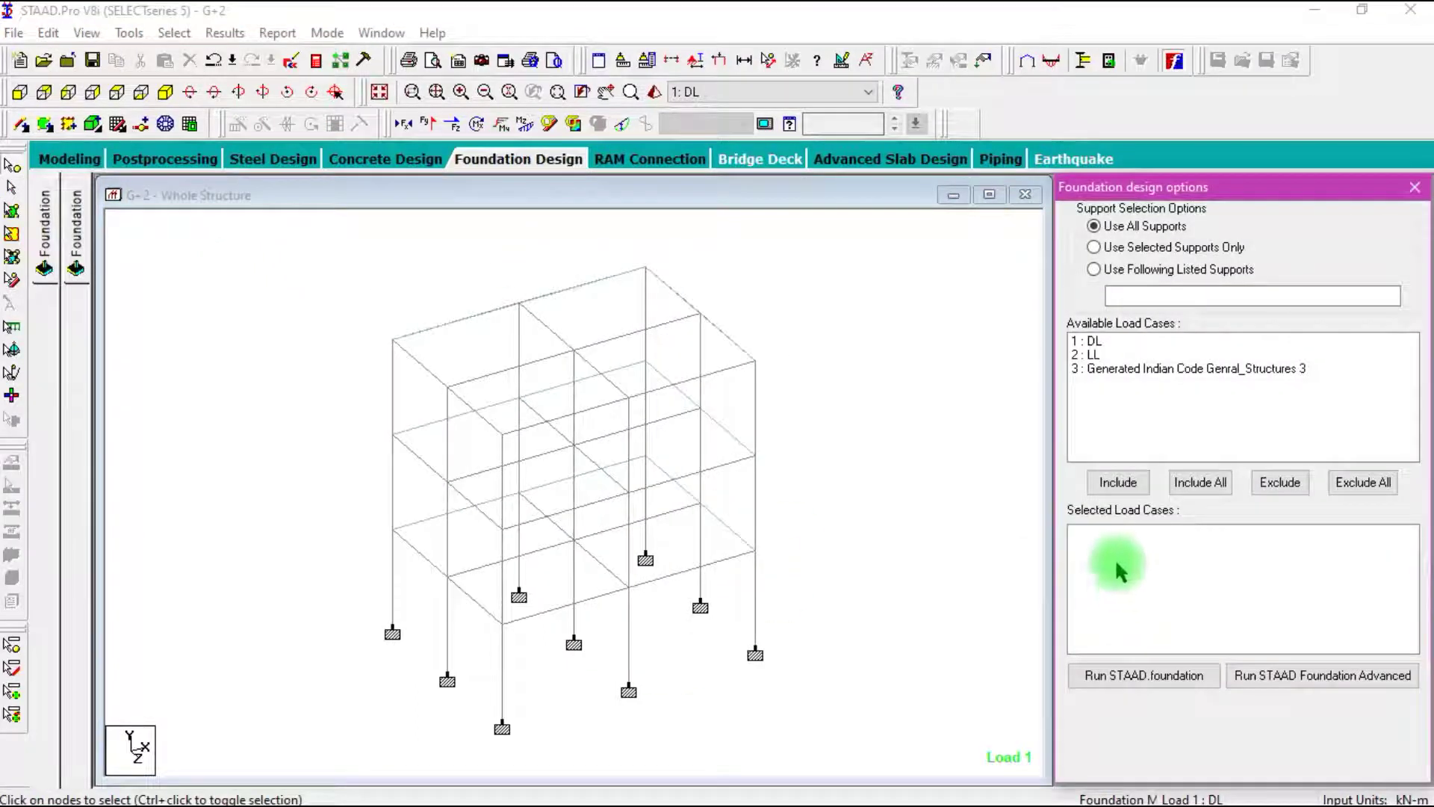
click(1201, 482)
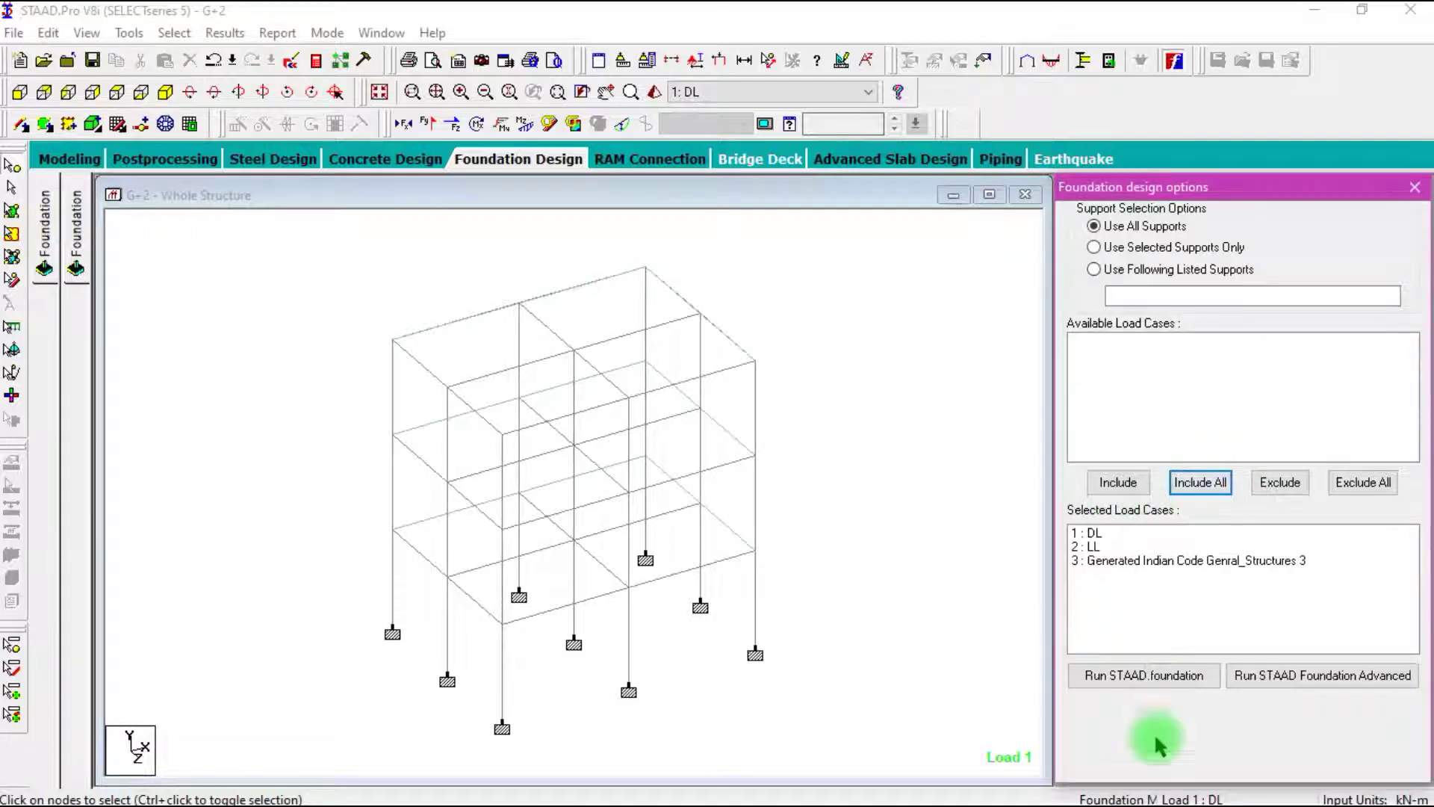
drag(1162, 649, 1140, 595)
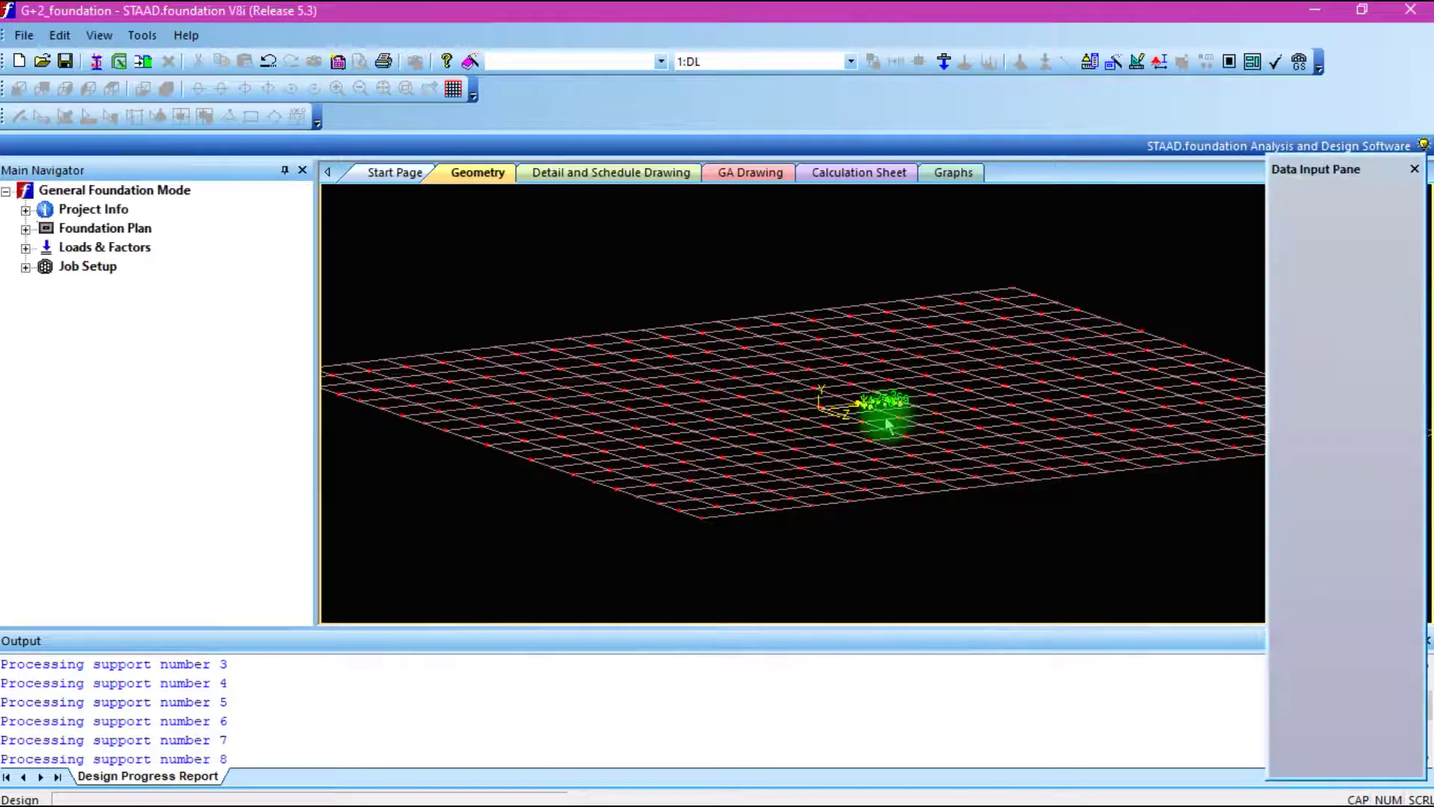
- Generate the service load combinations for the foundation from the INDIAN load combination table
scroll(887, 424, up, 5)
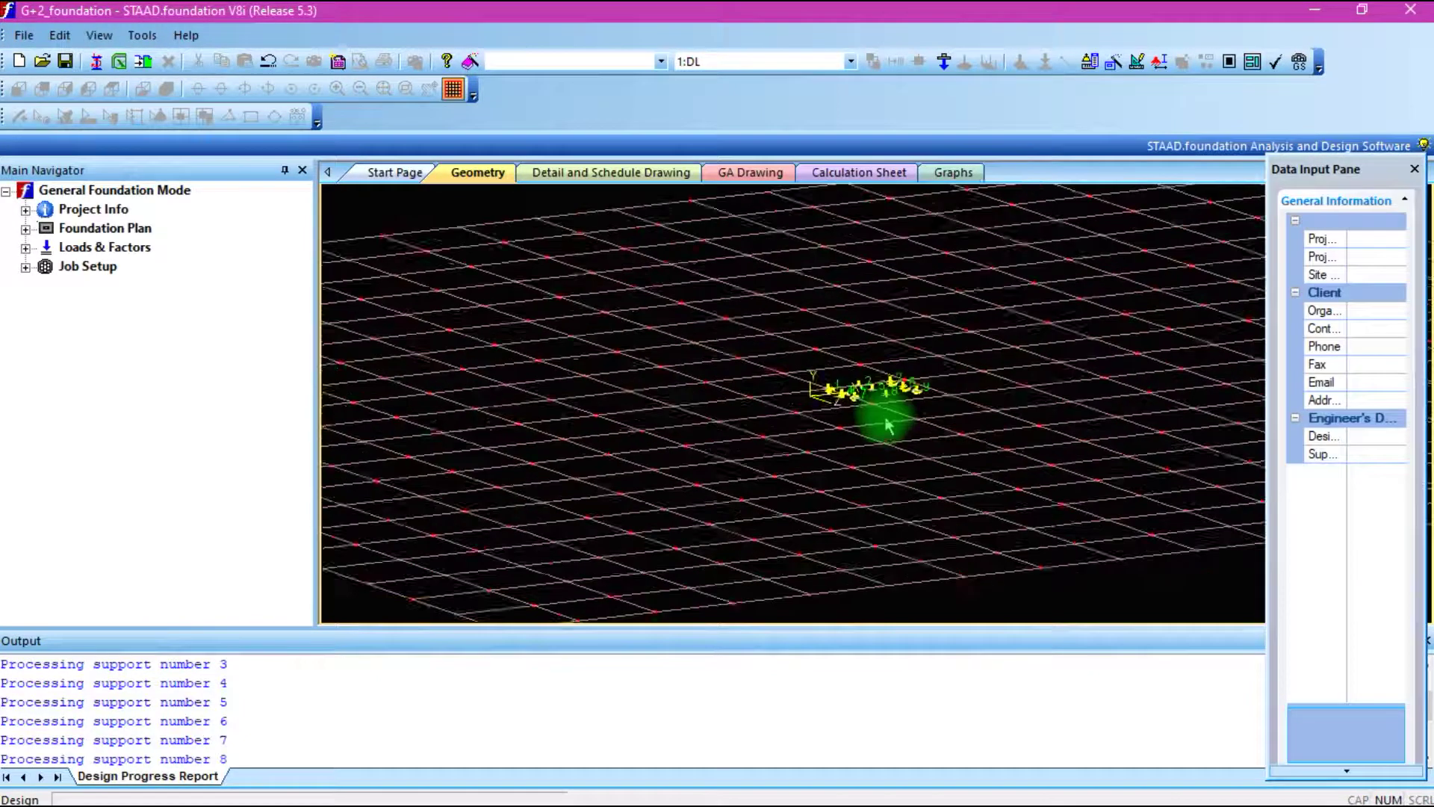
scroll(887, 372, up, 1)
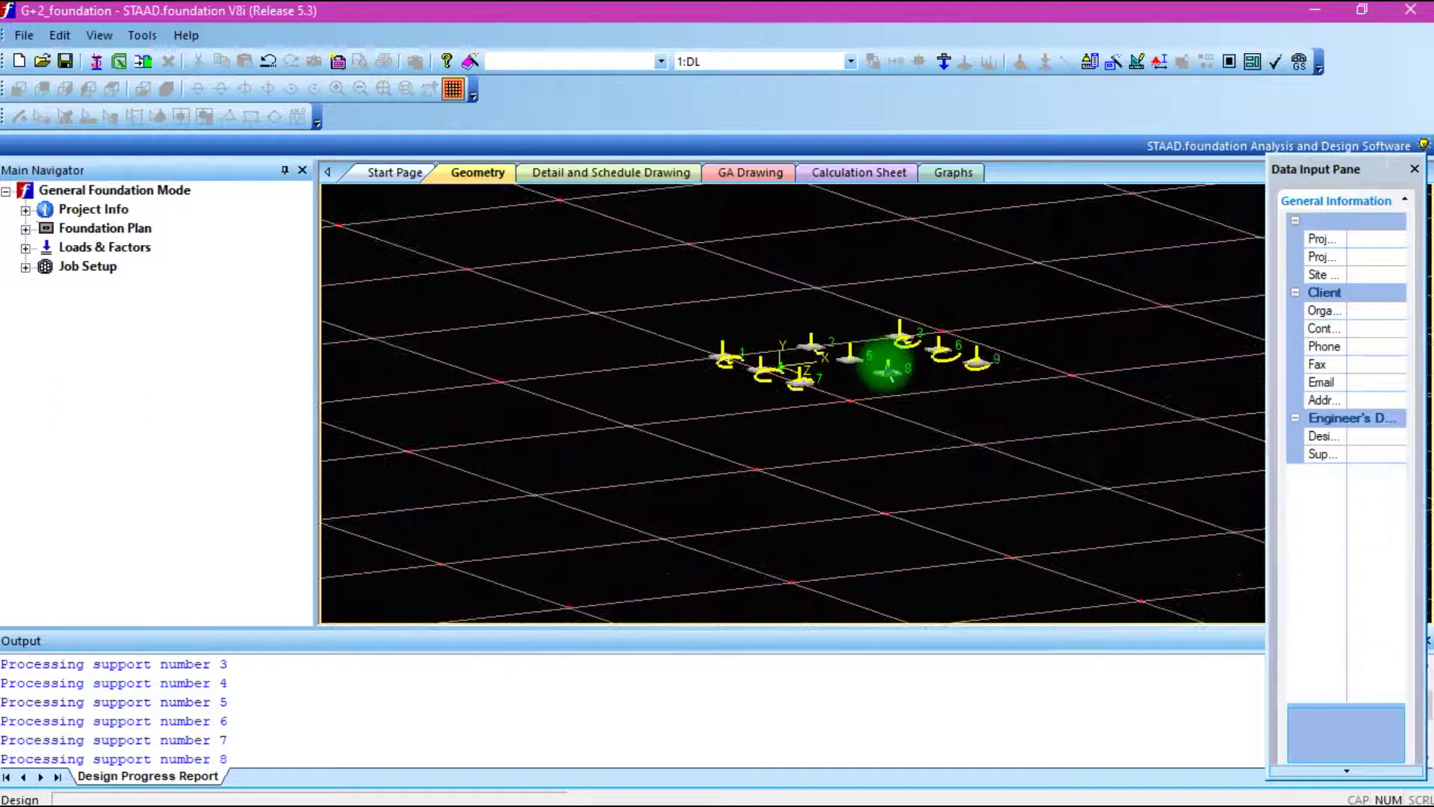
scroll(993, 361, up, 1)
scroll(848, 373, up, 1)
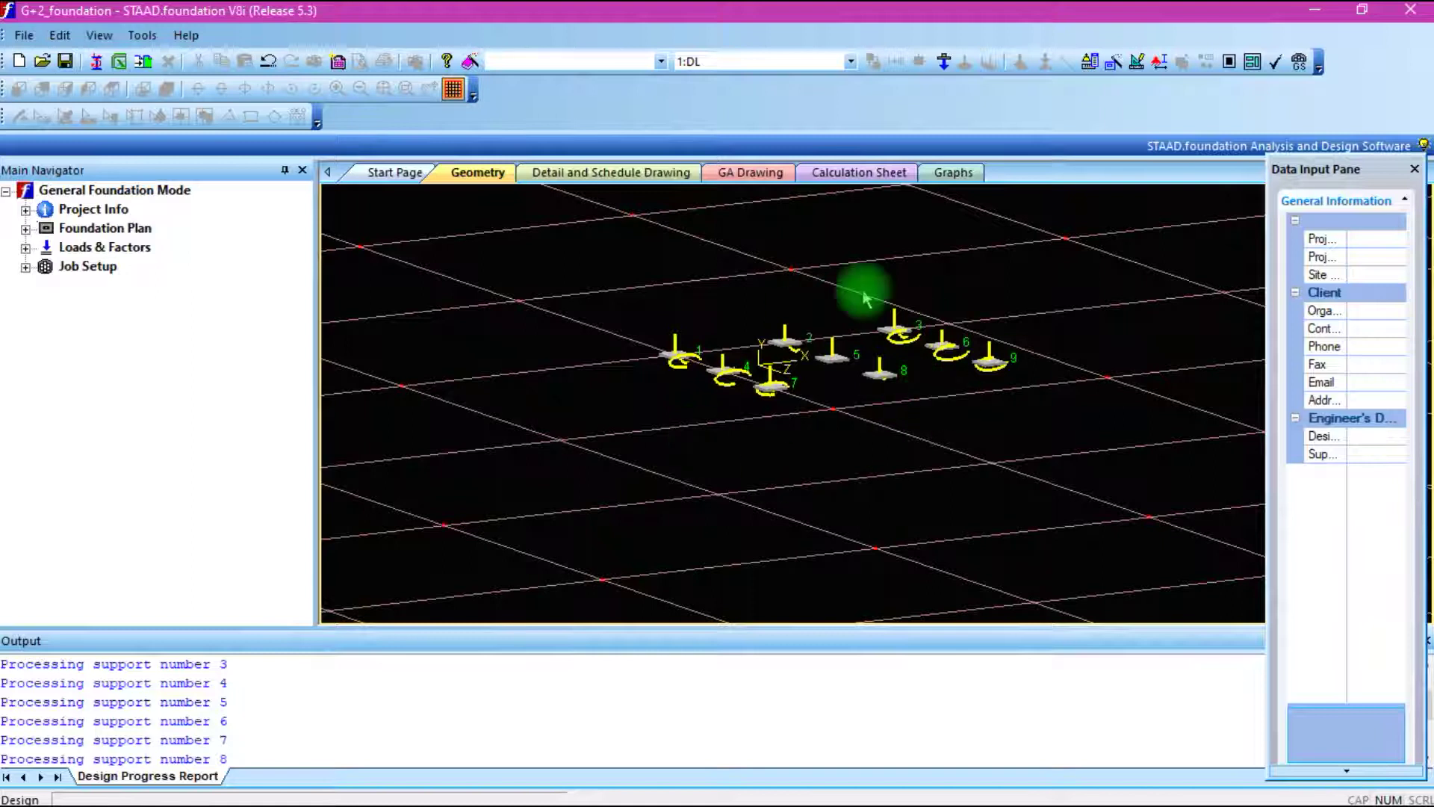
middle_drag(939, 366, 854, 406)
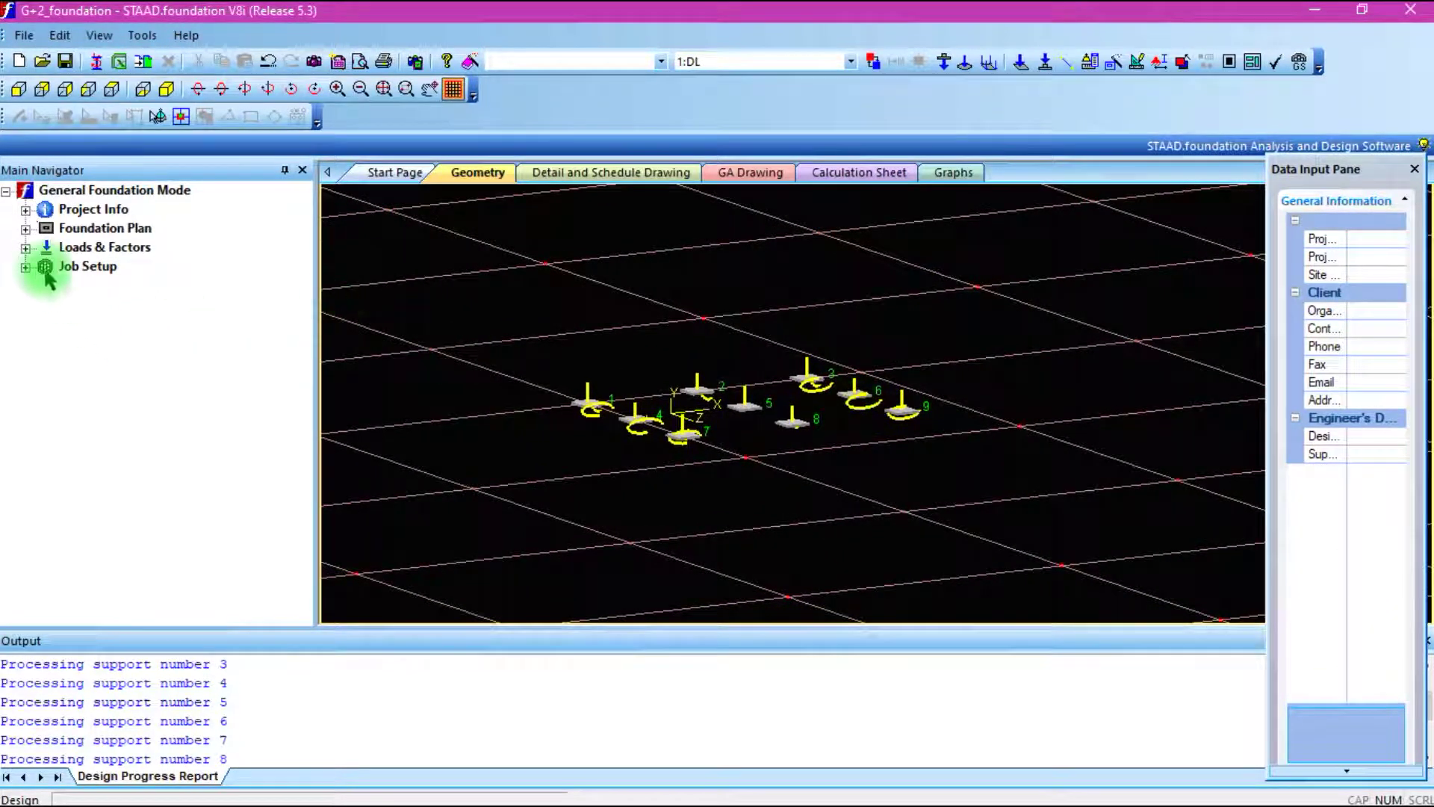
click(25, 247)
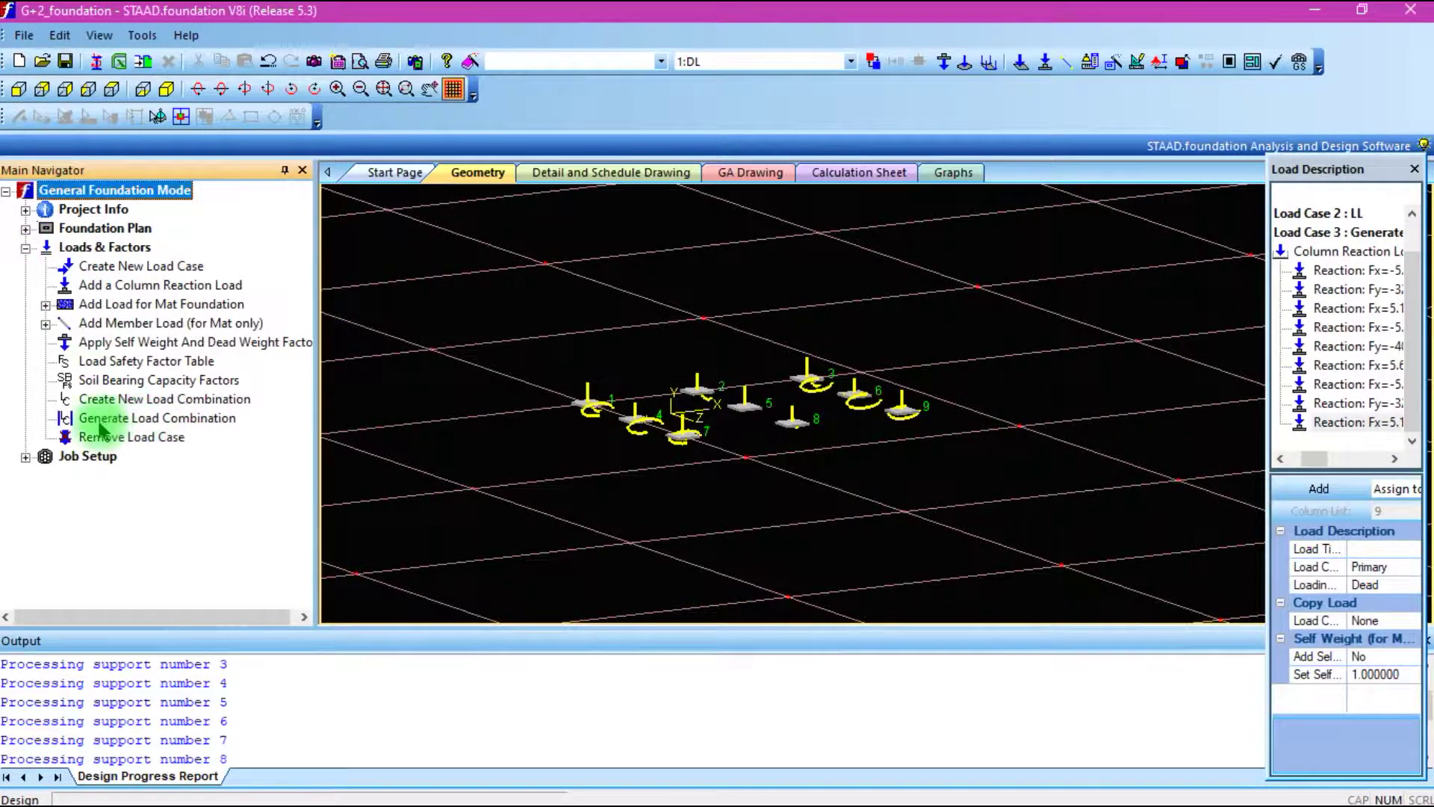
click(101, 419)
click(493, 189)
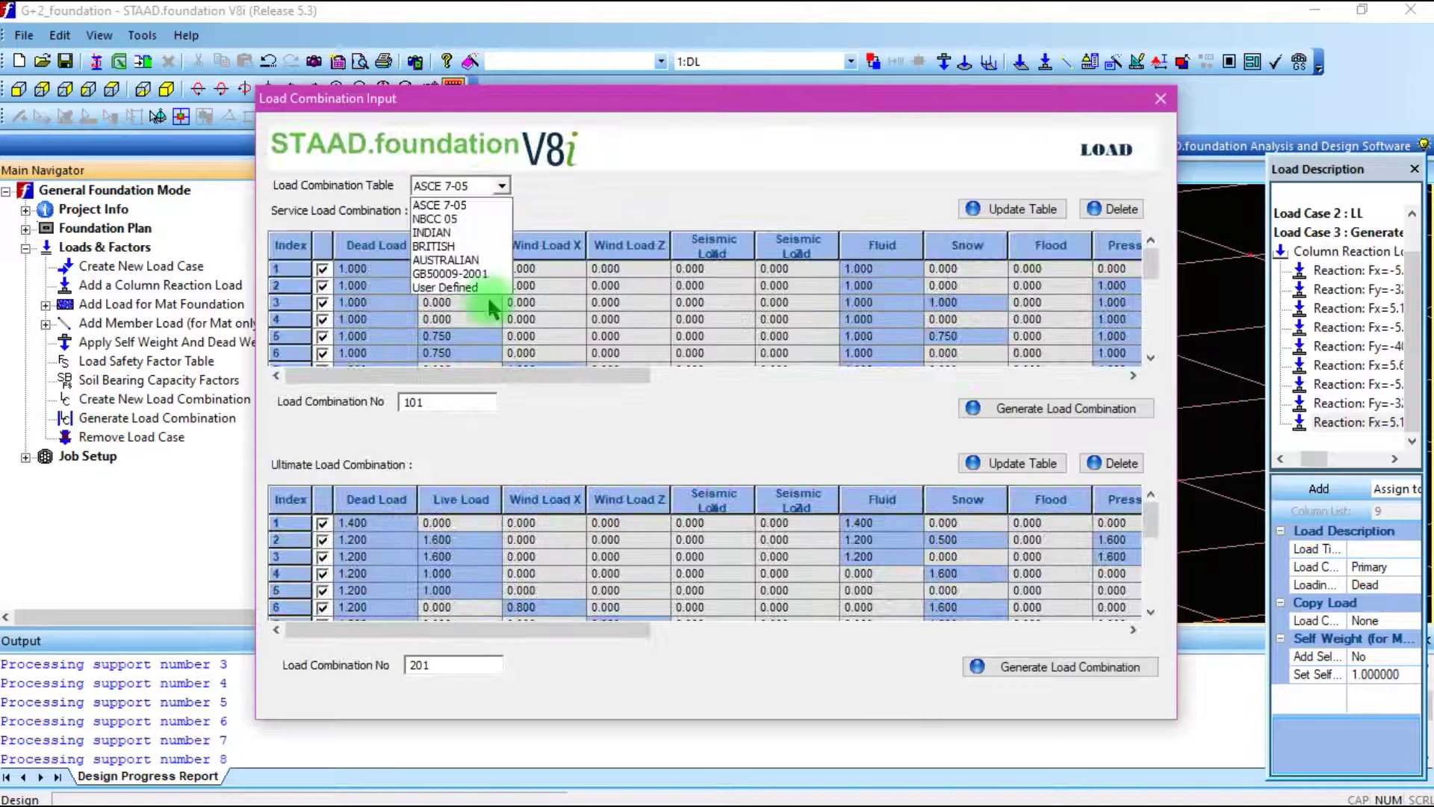
click(440, 232)
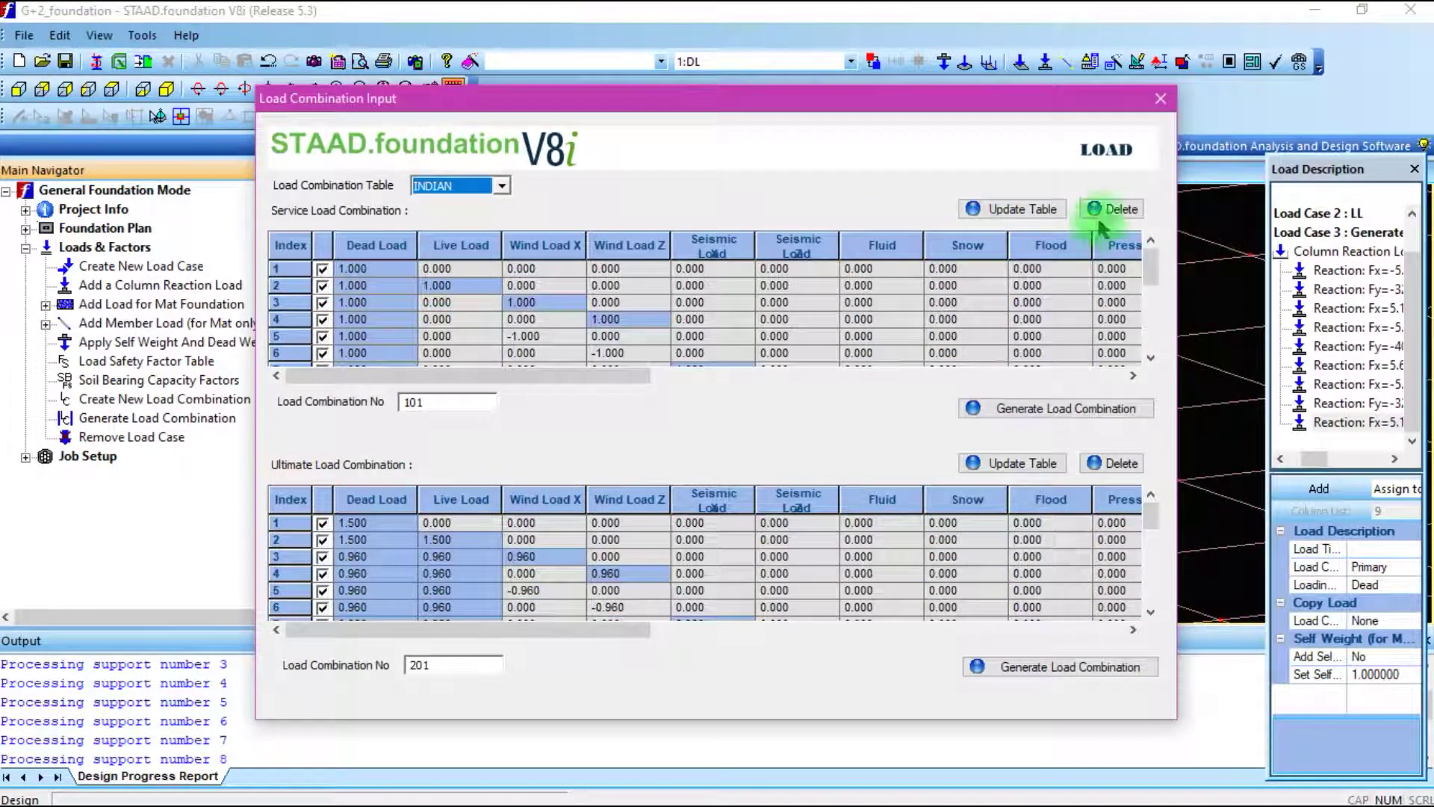
click(1043, 409)
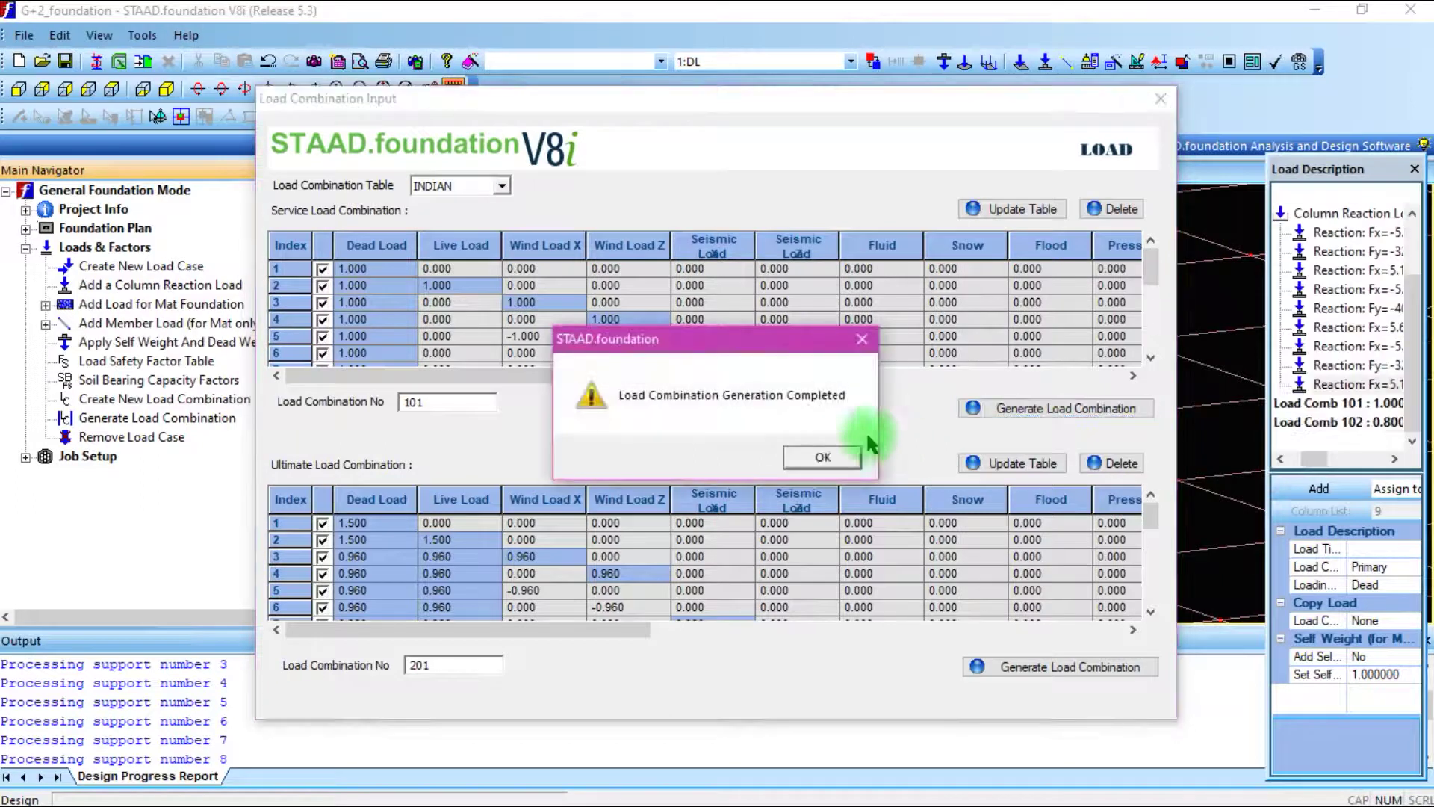
click(823, 458)
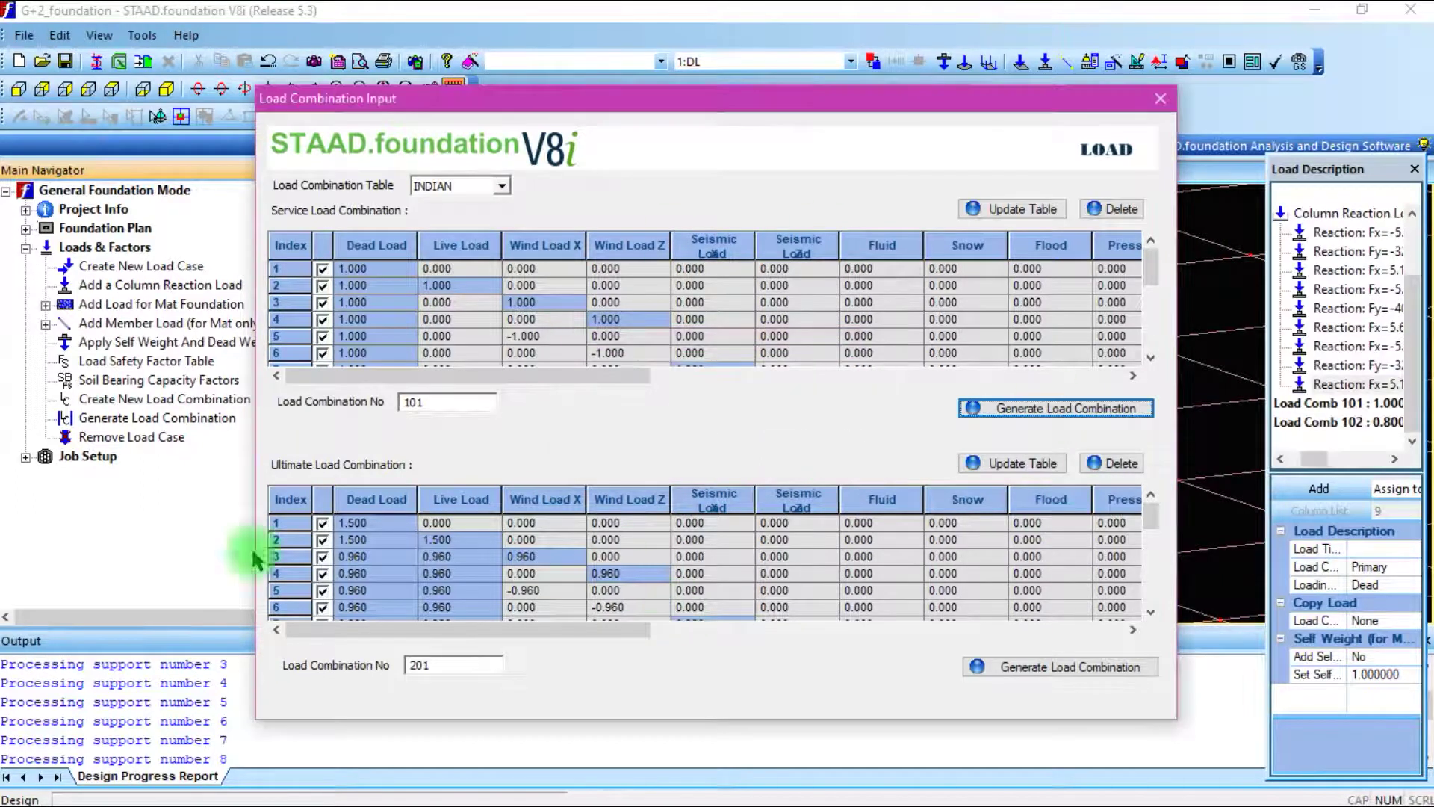
- Generate the ultimate load combinations from the same table and close the load combination input
click(1031, 667)
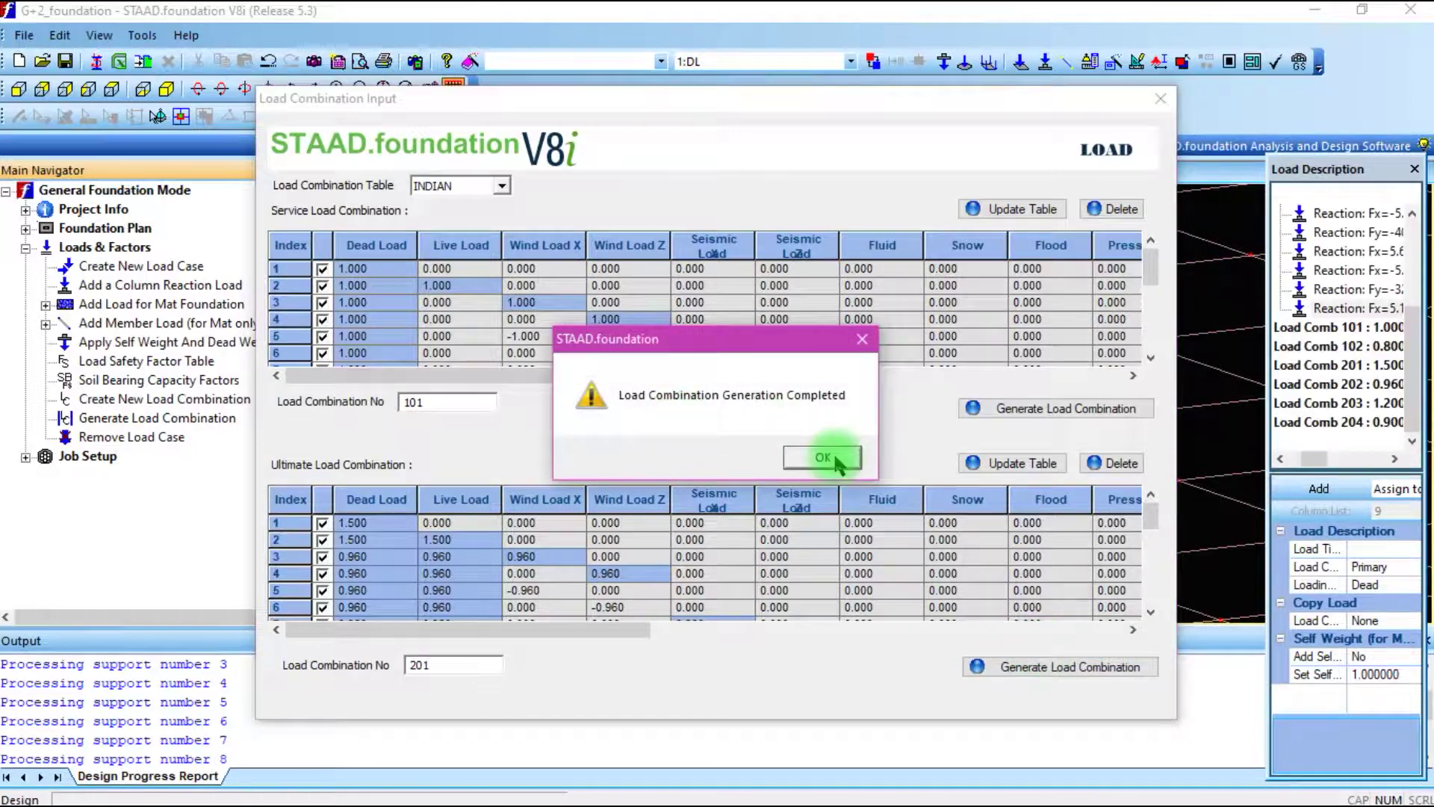
click(824, 457)
click(1160, 98)
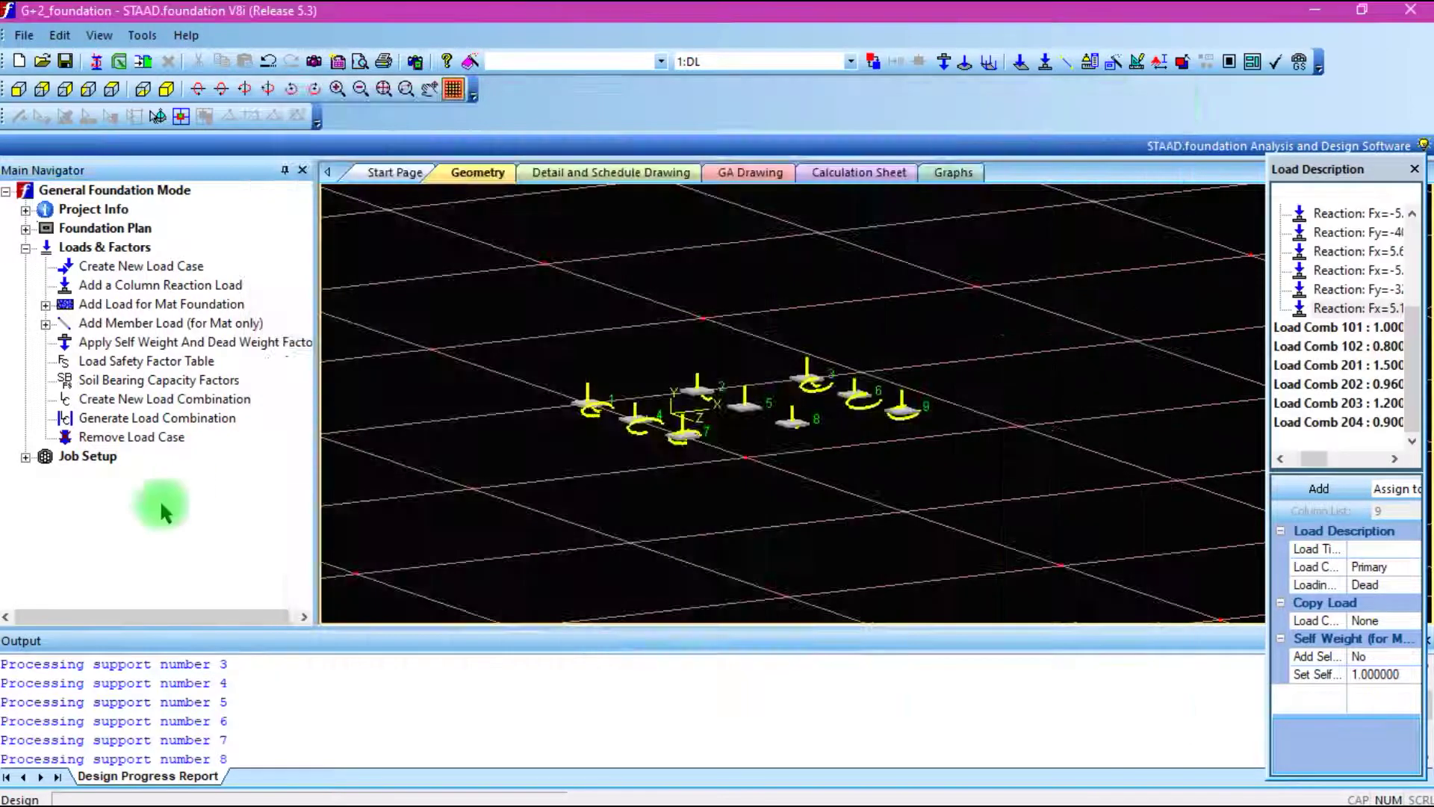
- Set up a new foundation job named G+2 with the job type Isolated
click(25, 457)
click(127, 475)
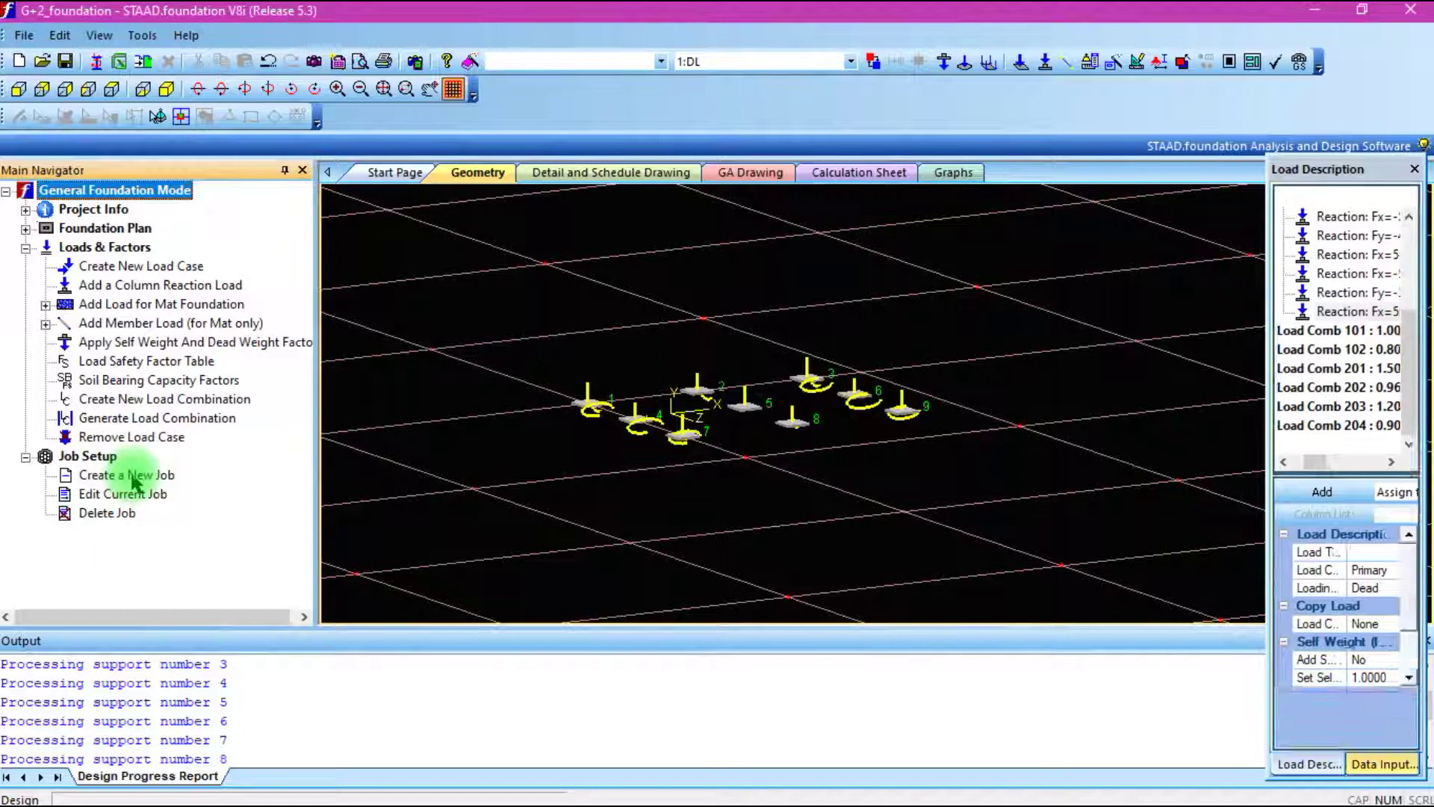
click(1373, 239)
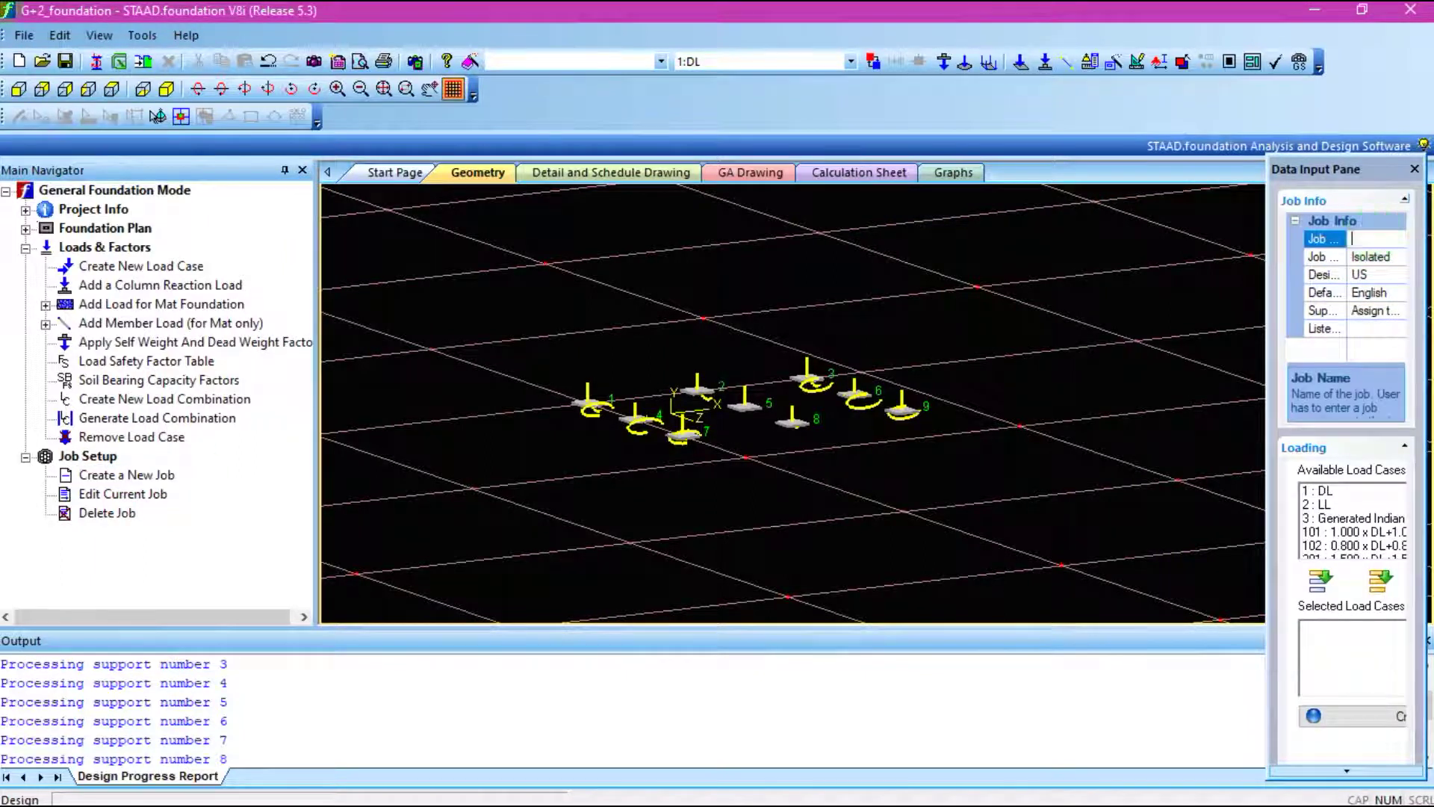
text(G+2)
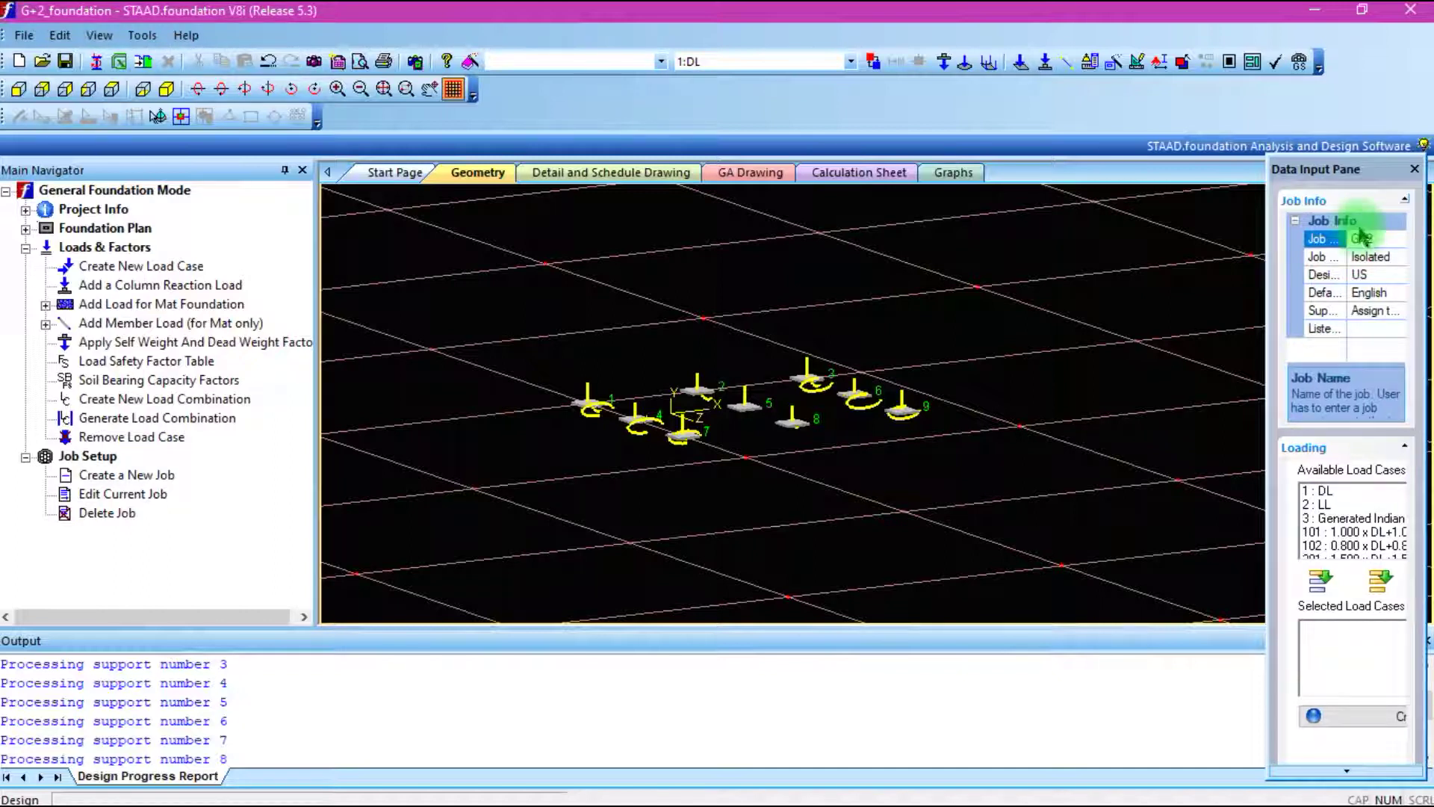
click(1390, 257)
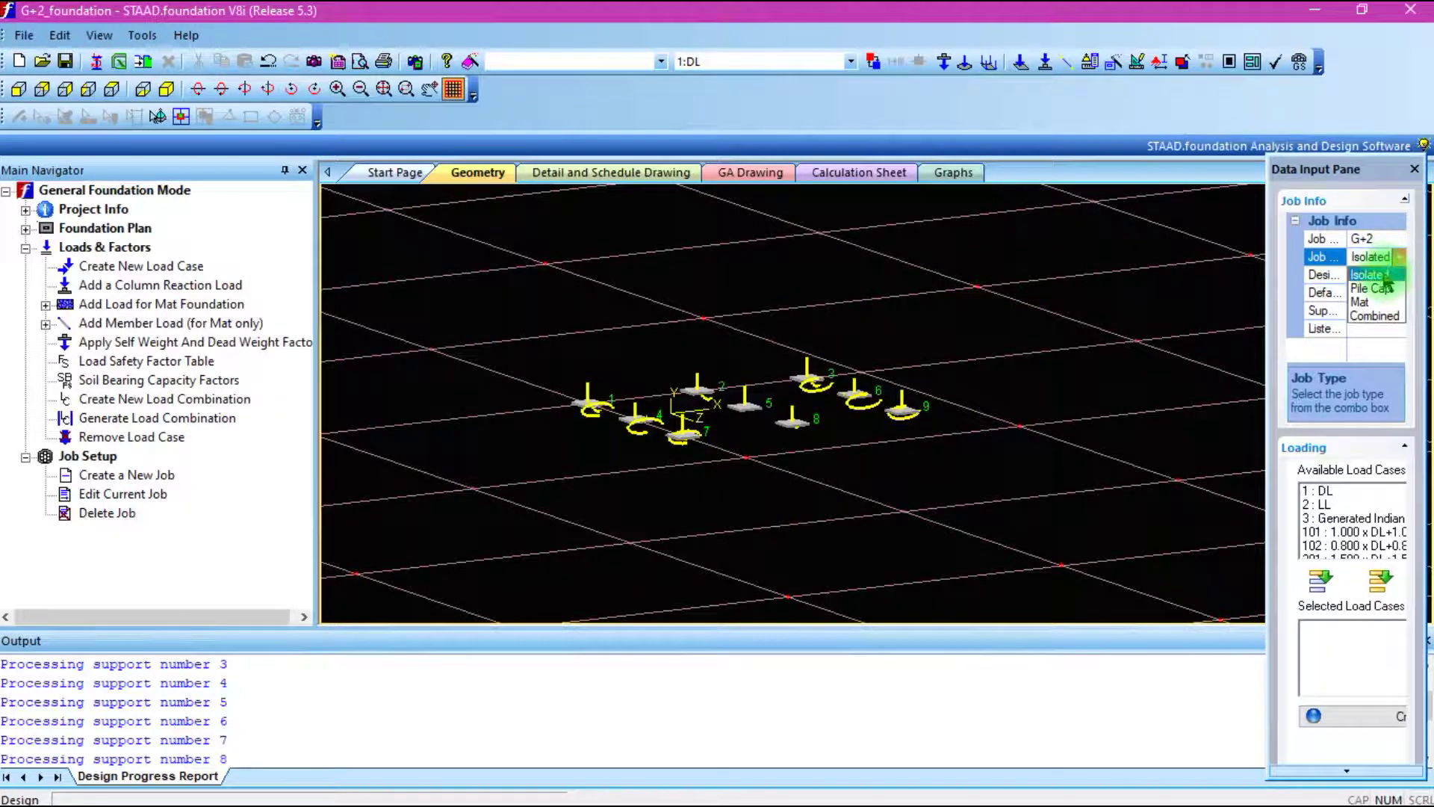
click(1364, 275)
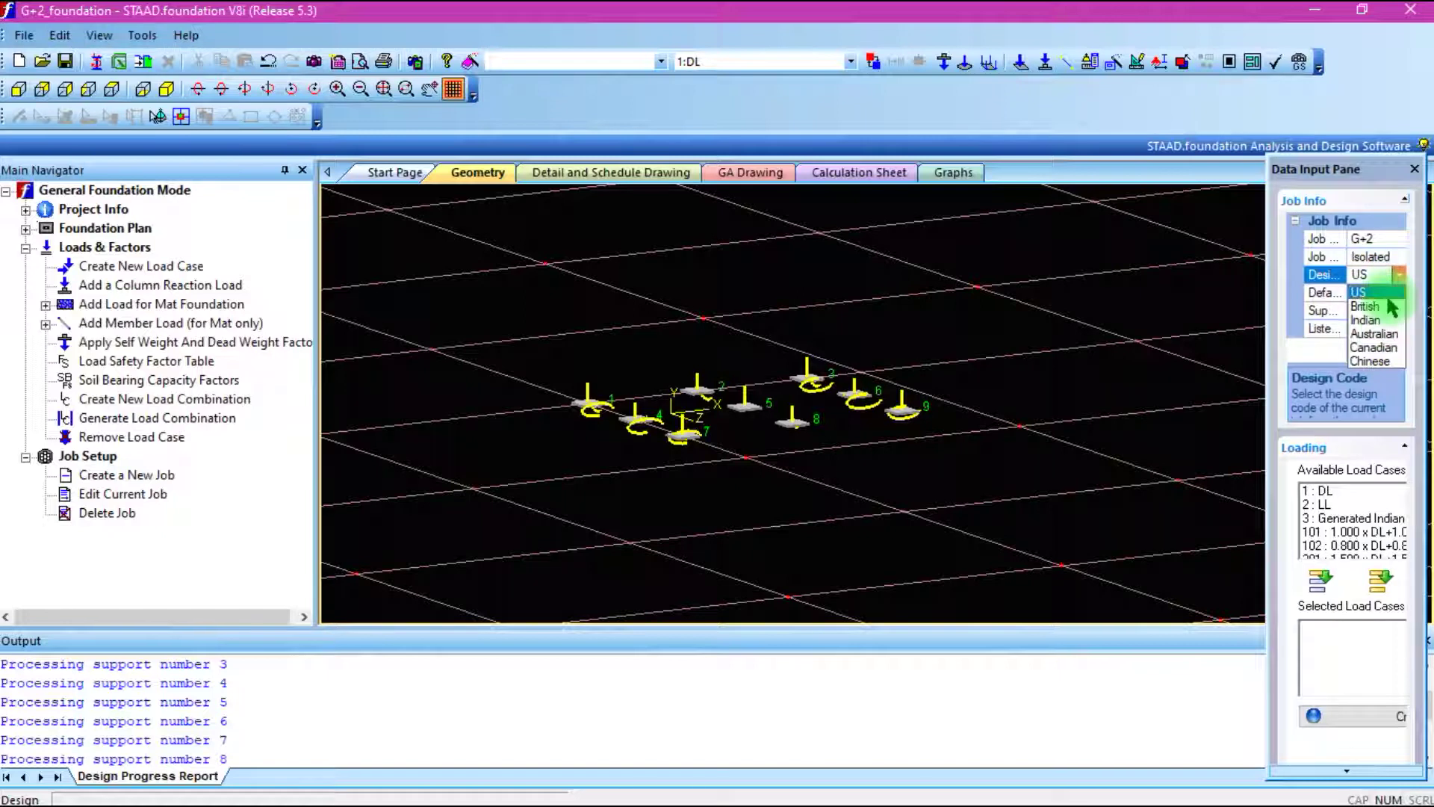
- Set the job's design code to Indian and its default units to SI, keeping the assignment to all supports
click(1362, 299)
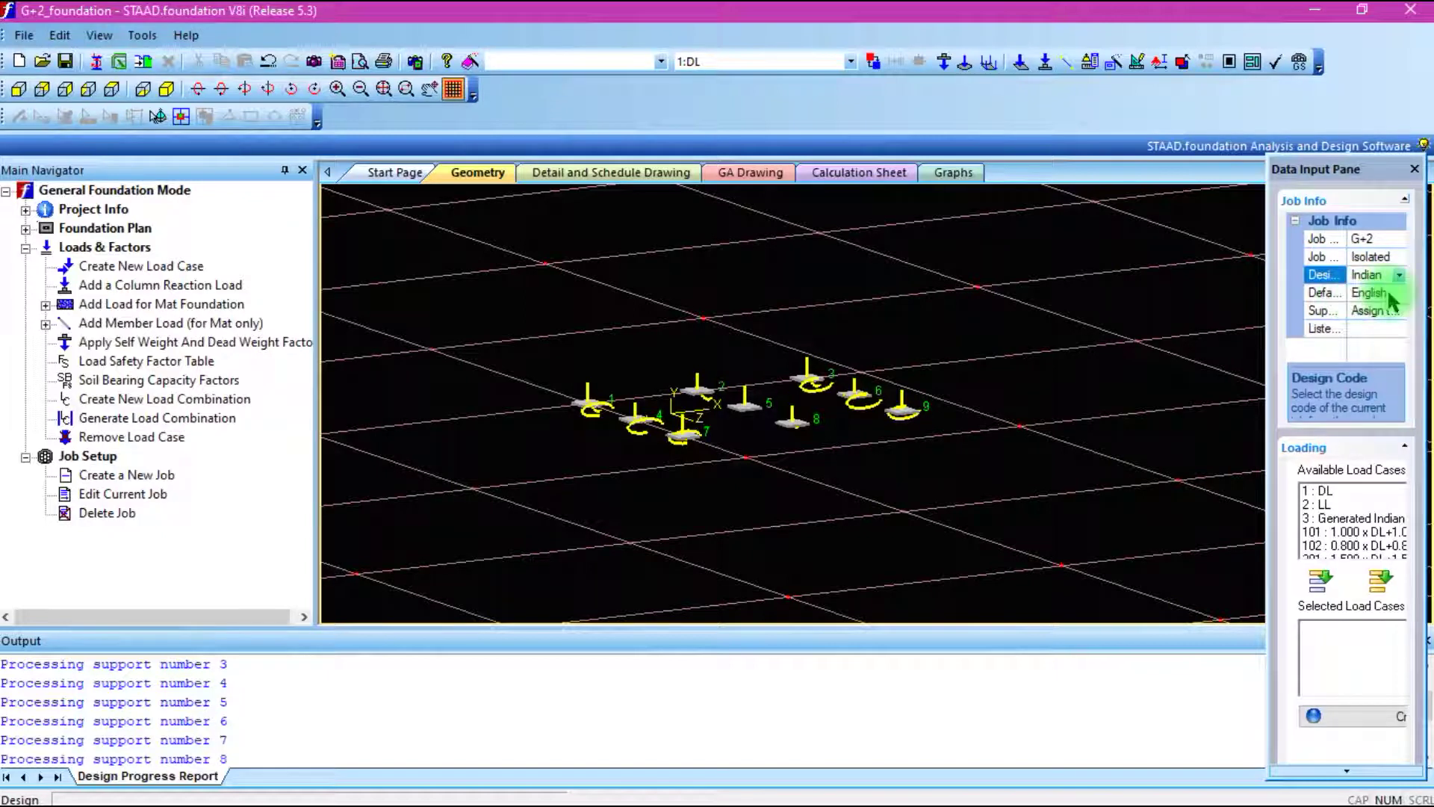
double_click(1391, 292)
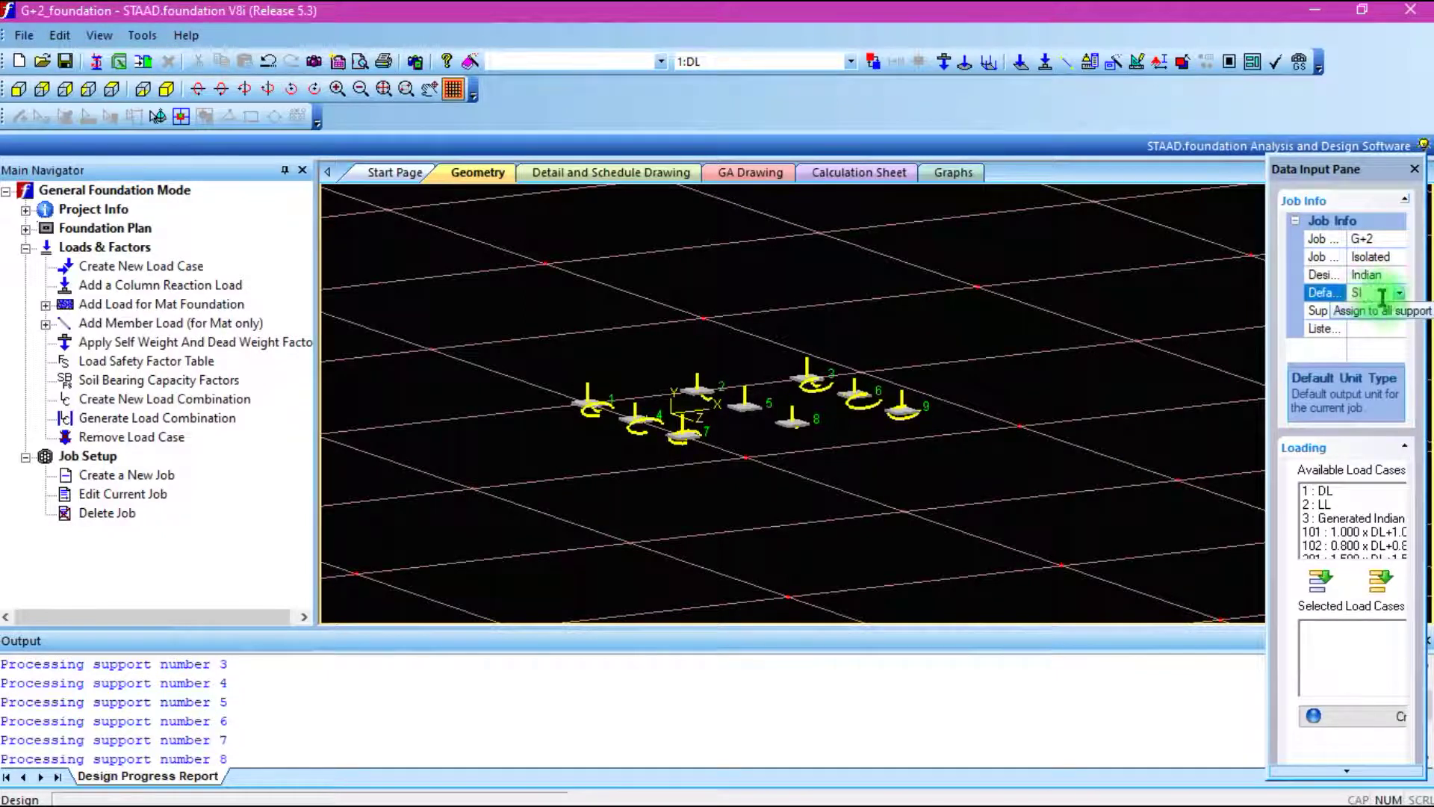
click(1381, 313)
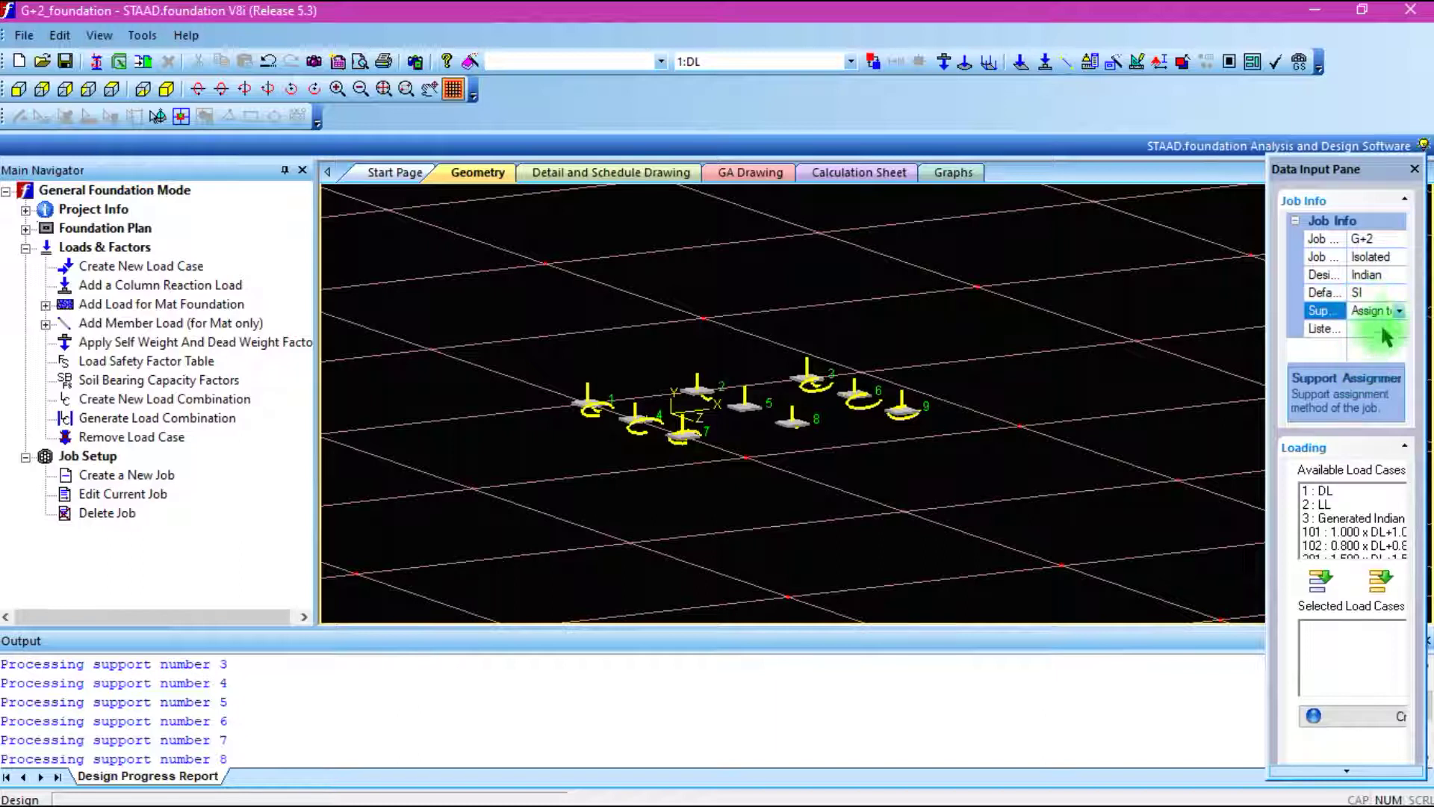
- Include all available load cases in the G+2 job and create the job
click(1380, 582)
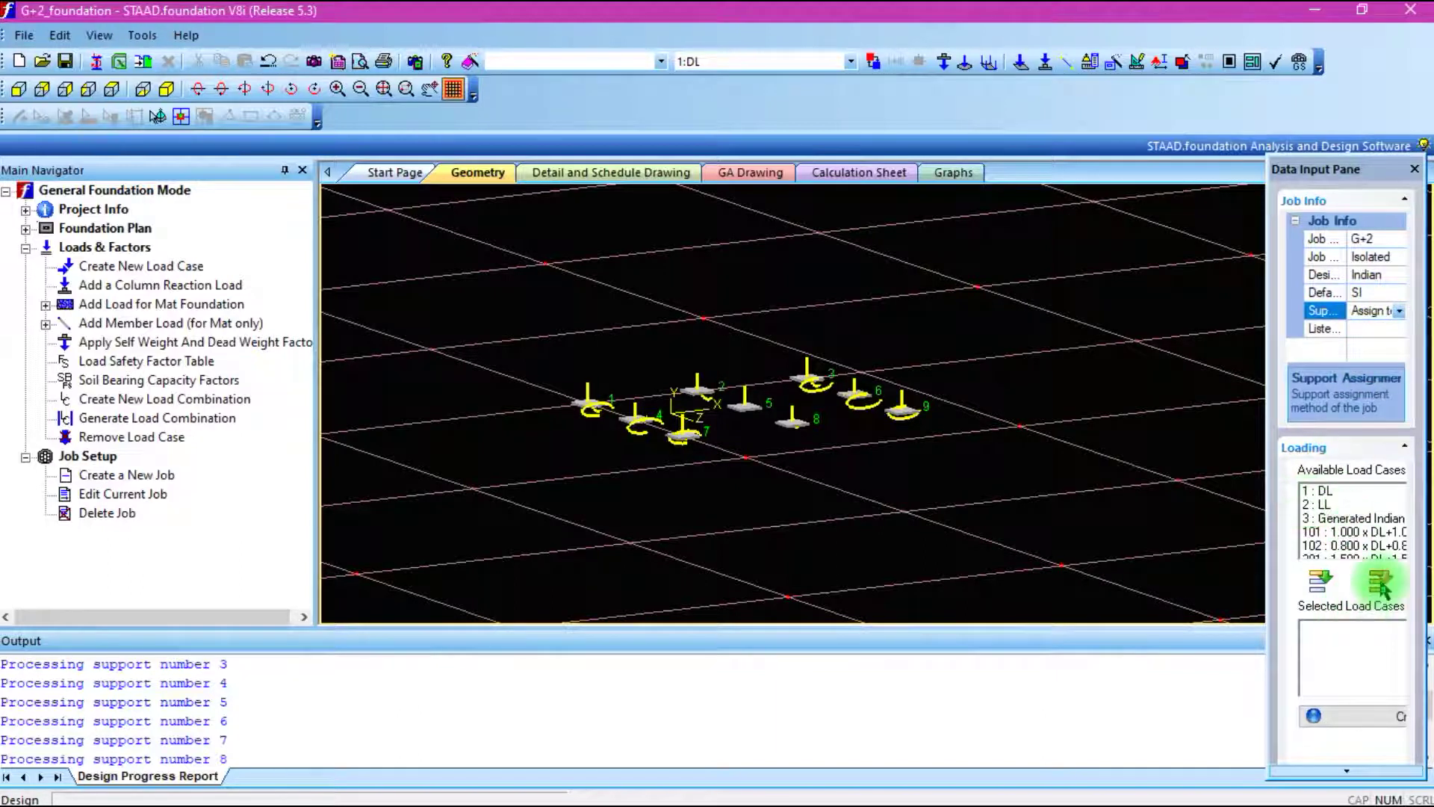
click(1375, 588)
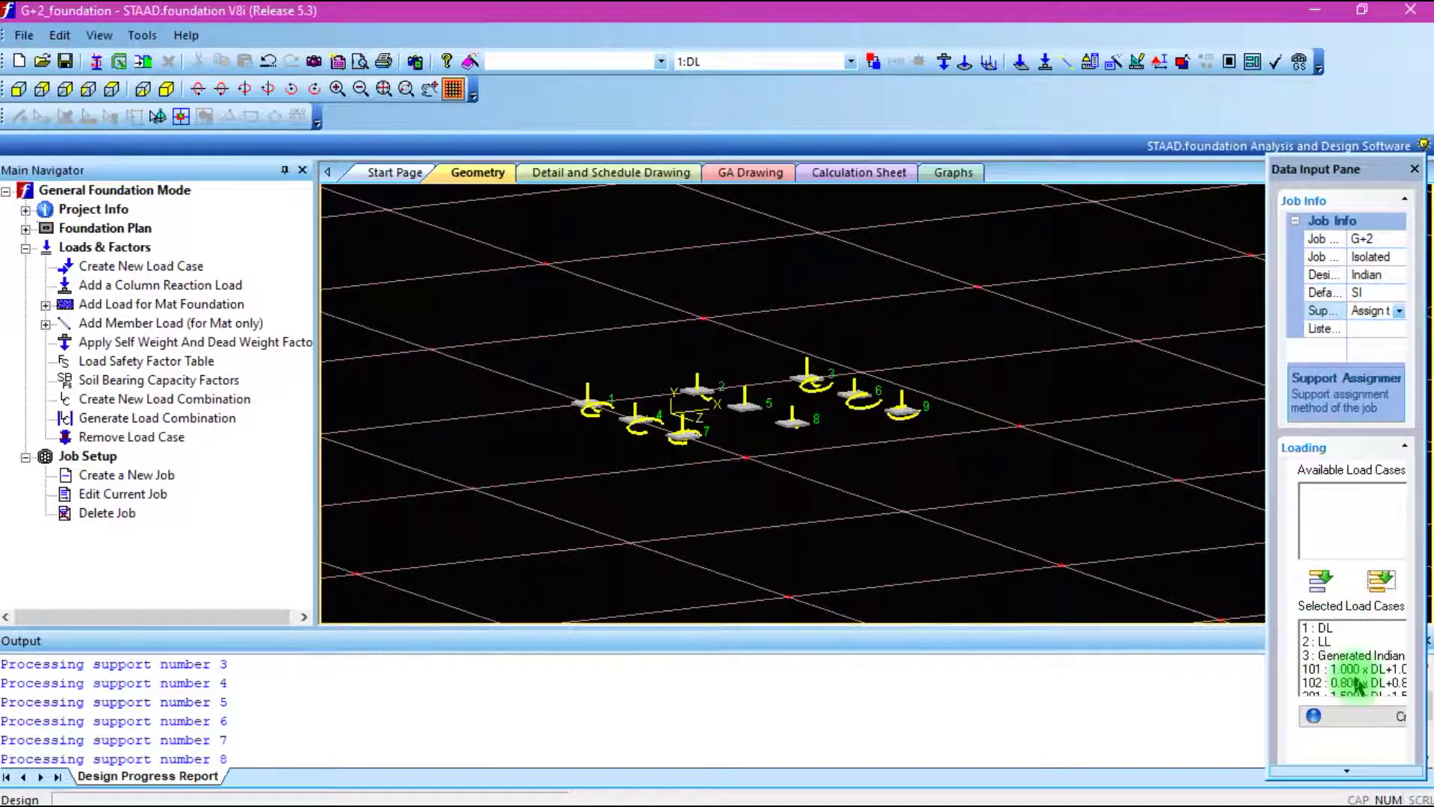
click(1367, 717)
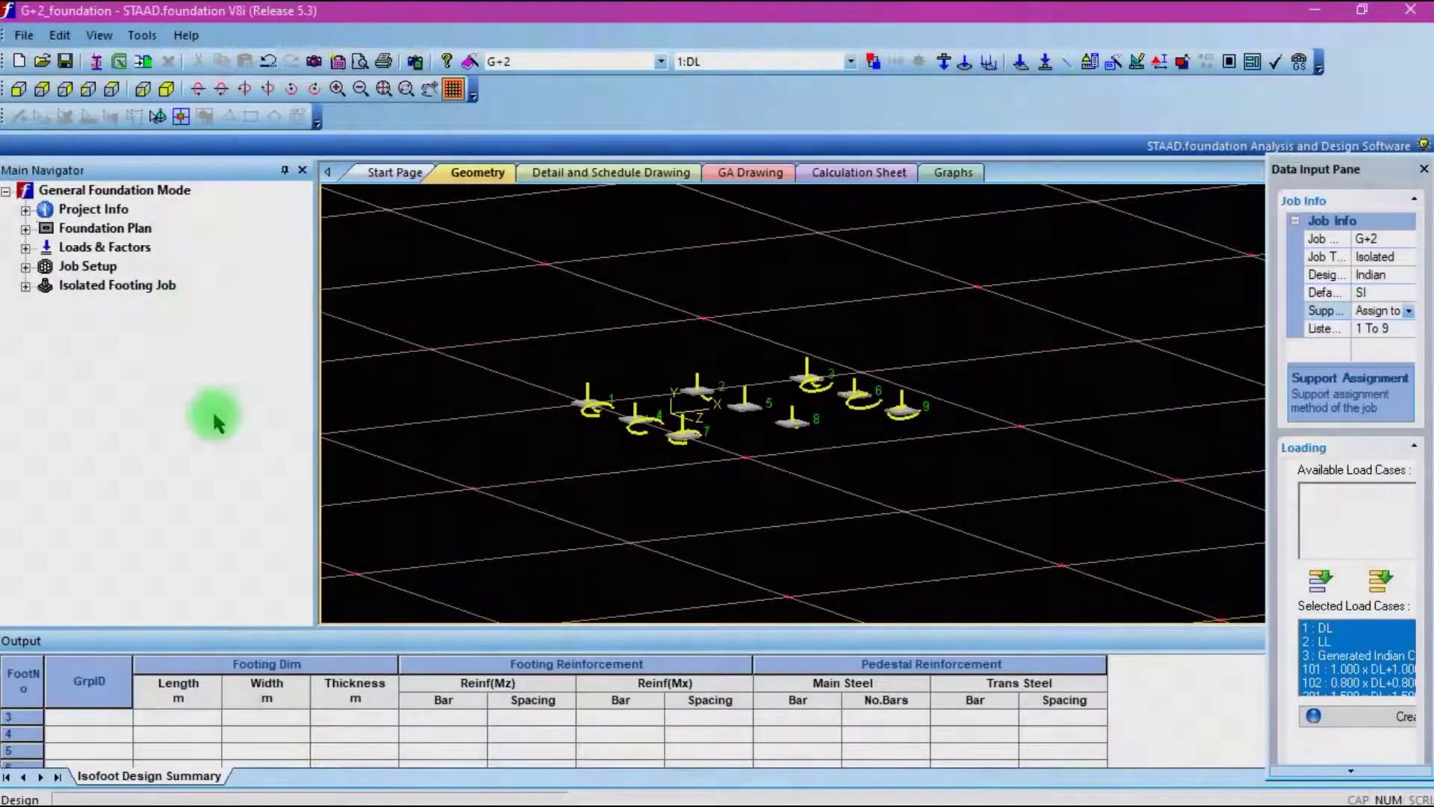
- Go through the isolated footing job's design parameters, from concrete and rebar to sliding and overturning, and run the footing design
click(129, 302)
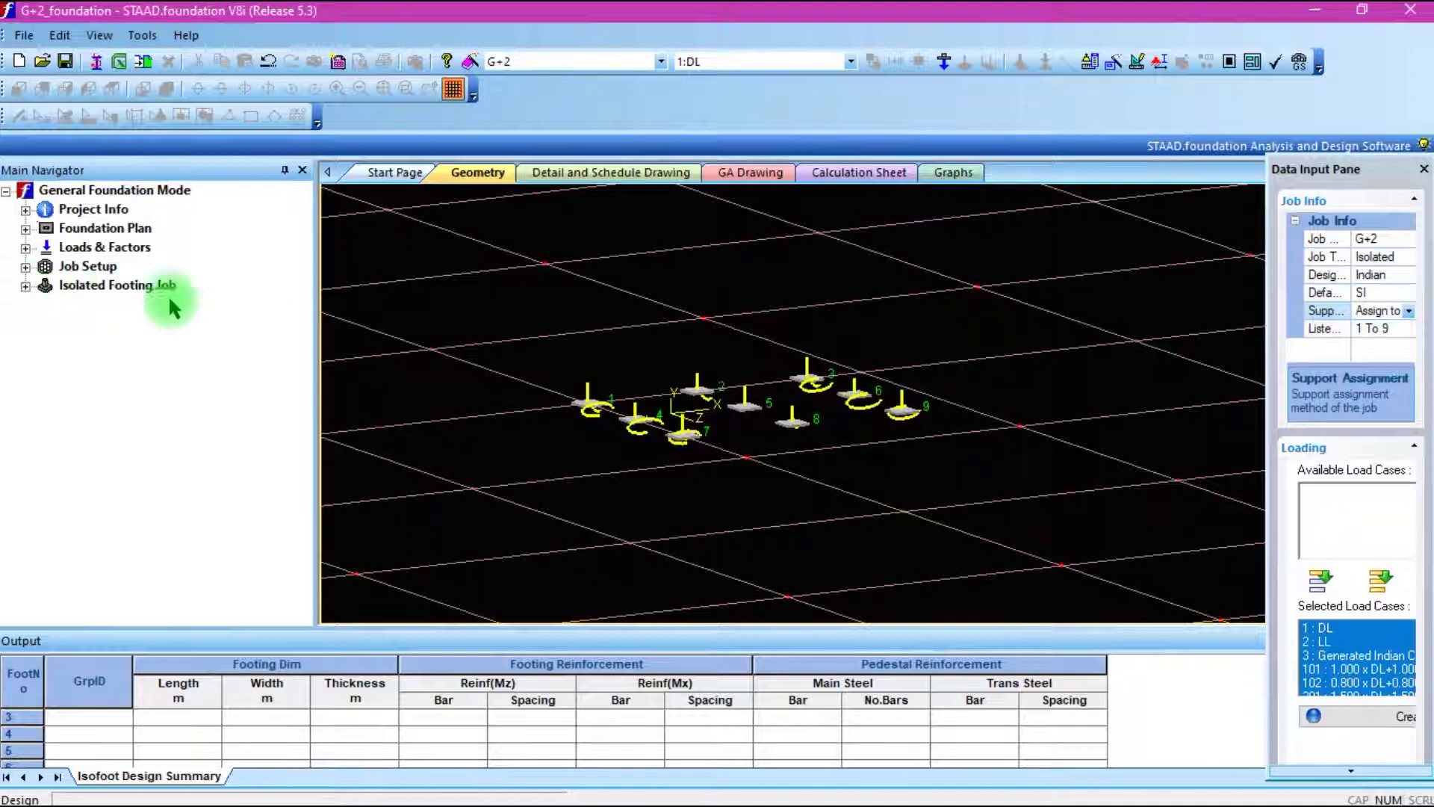
click(46, 290)
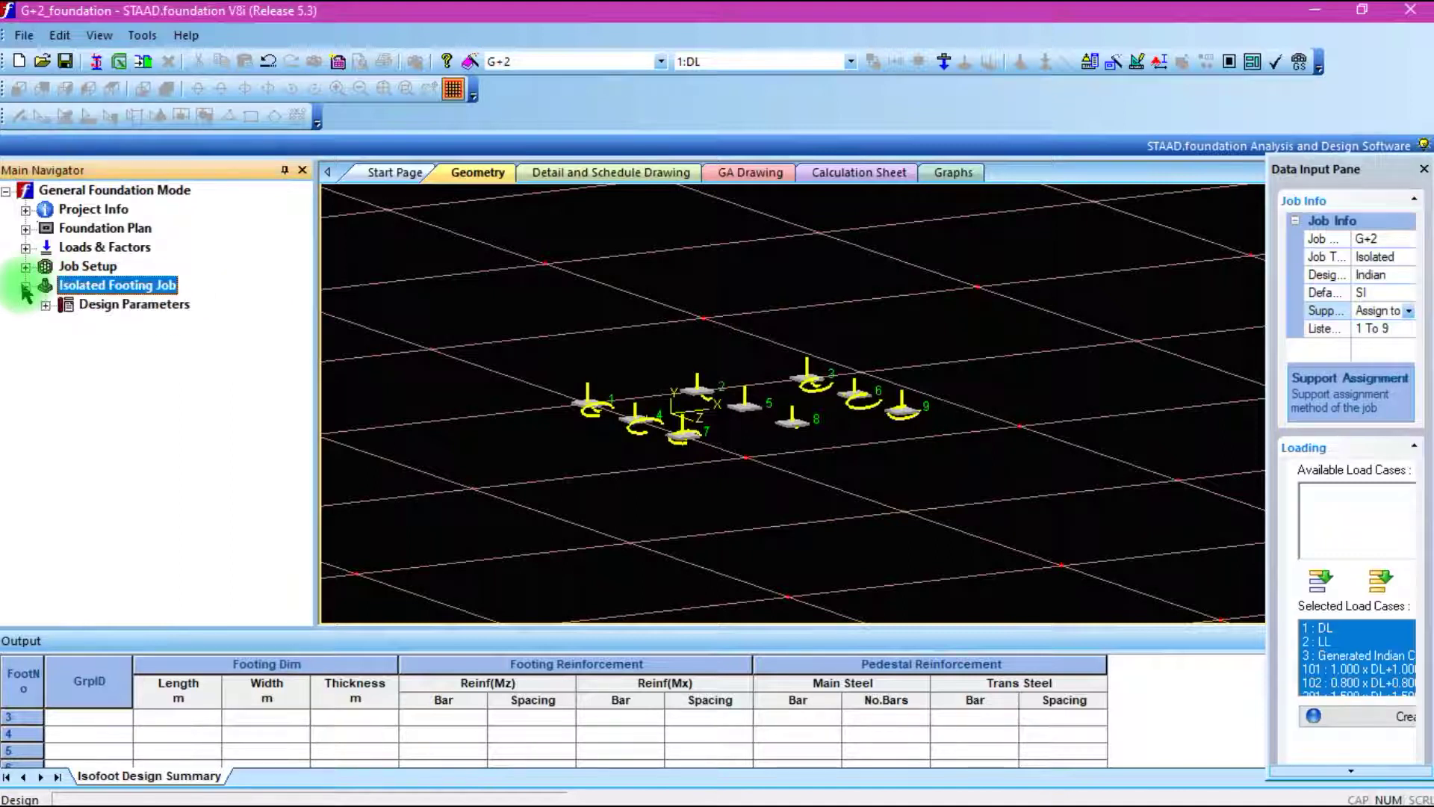
click(45, 304)
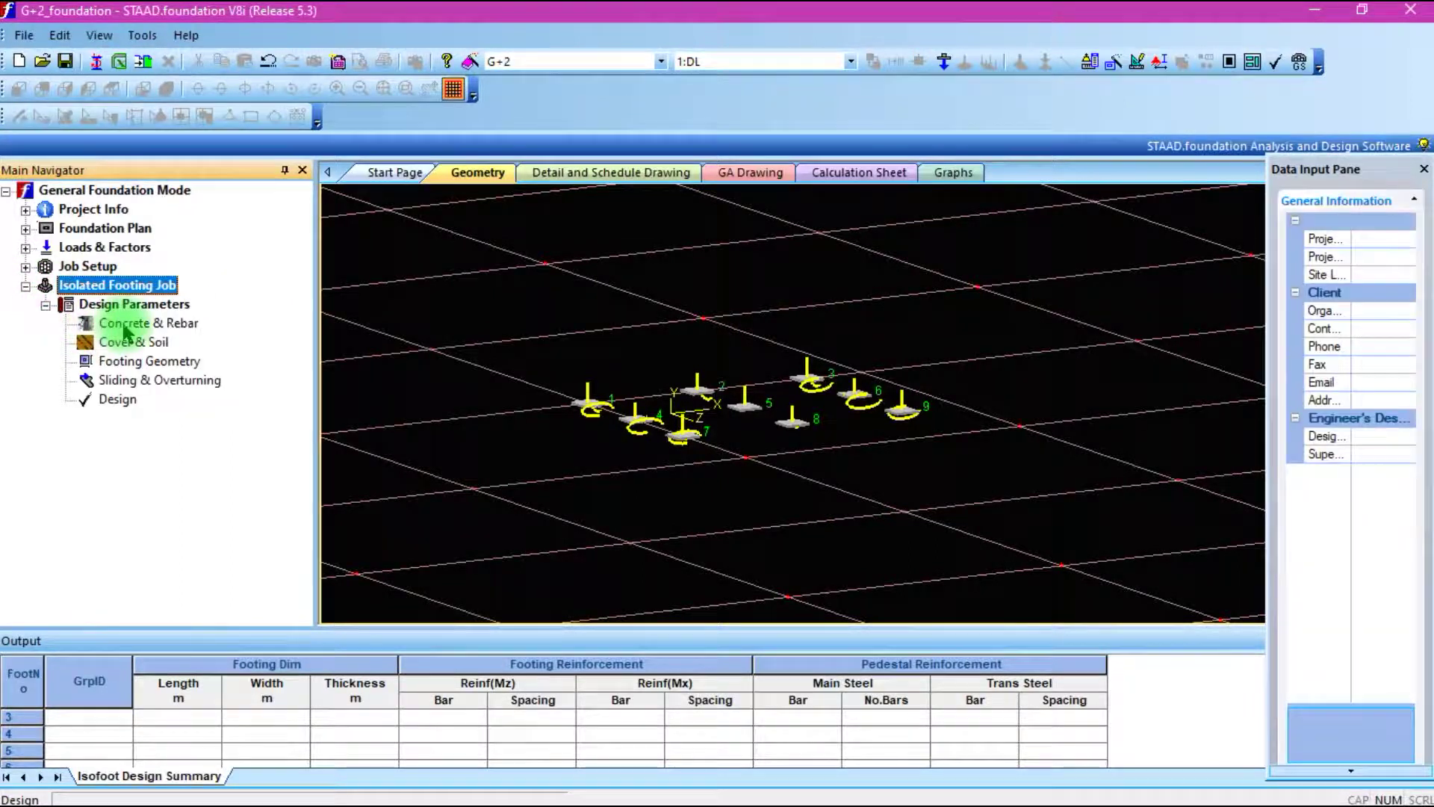
click(124, 325)
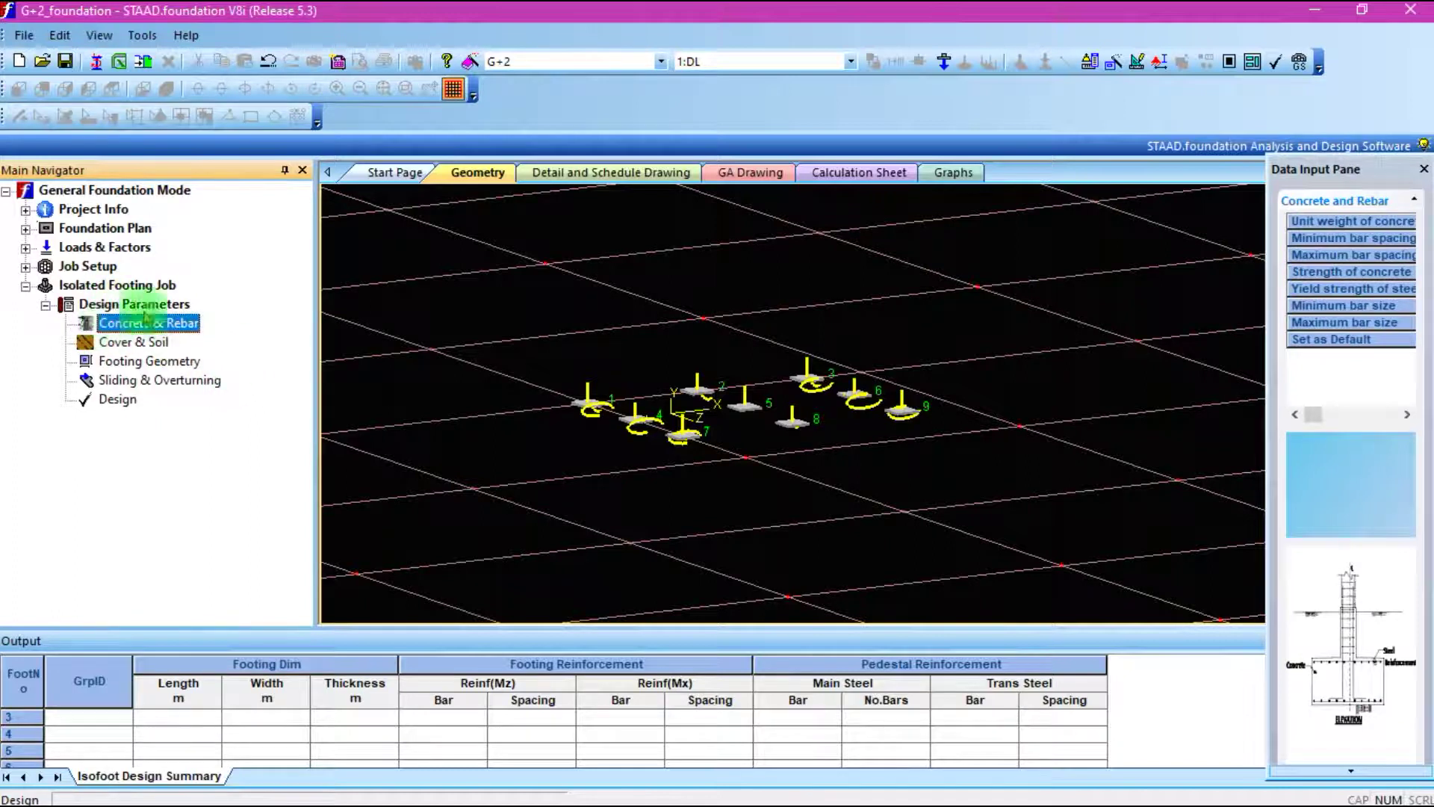
click(127, 342)
click(134, 361)
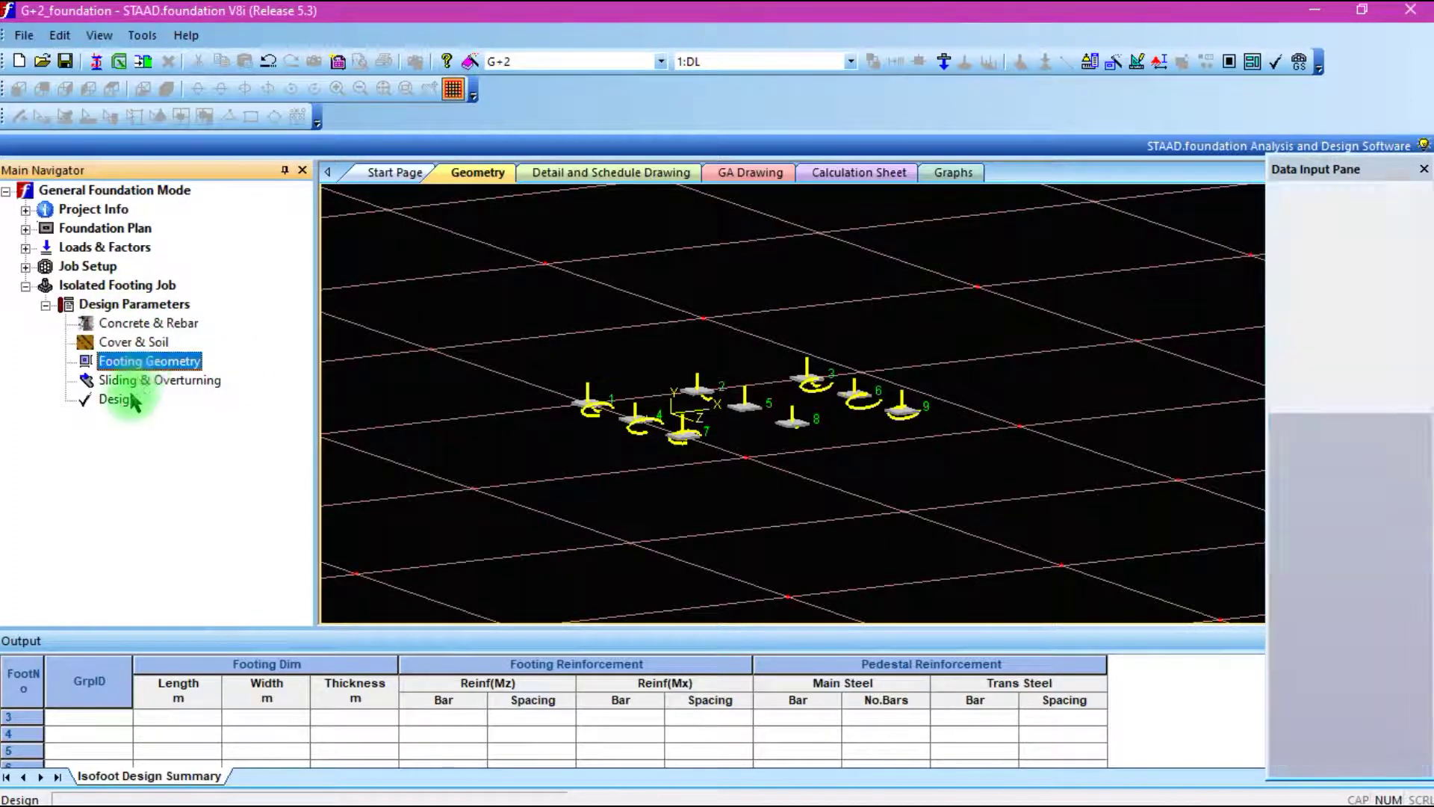
click(136, 382)
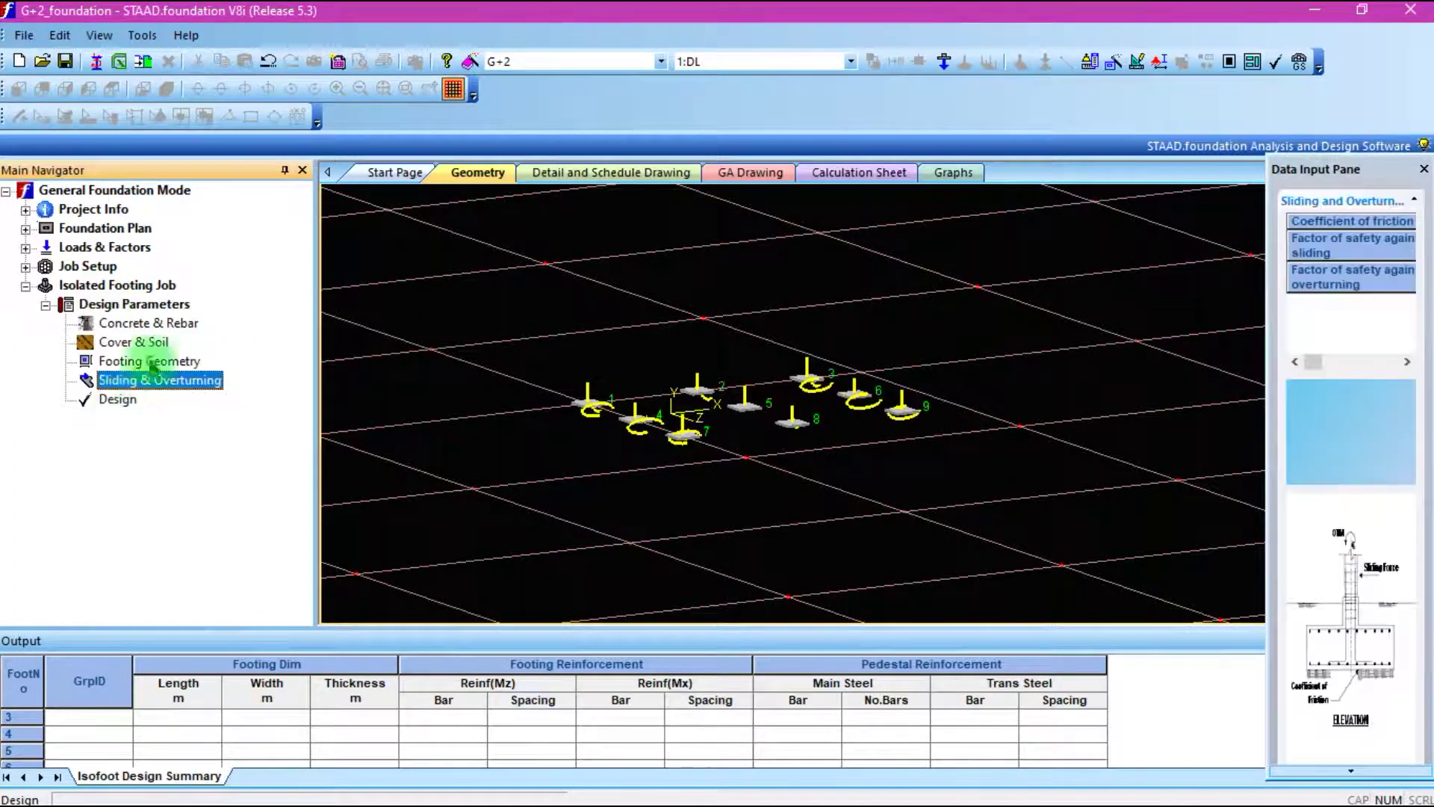
click(110, 405)
click(719, 463)
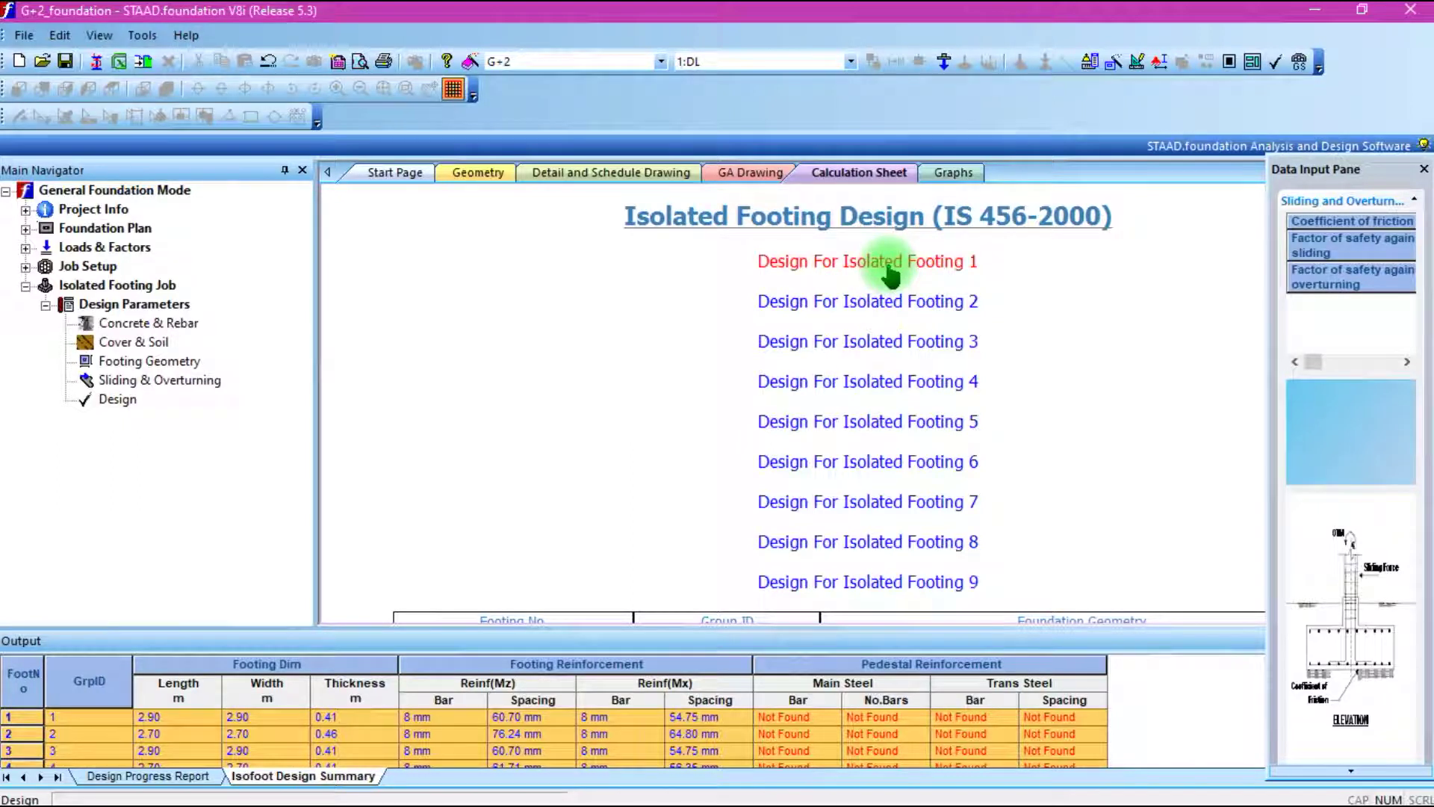
- Examine the calculation sheet for Isolated Footing 1, from its geometry and column dimensions to the corner pressure tables
click(889, 273)
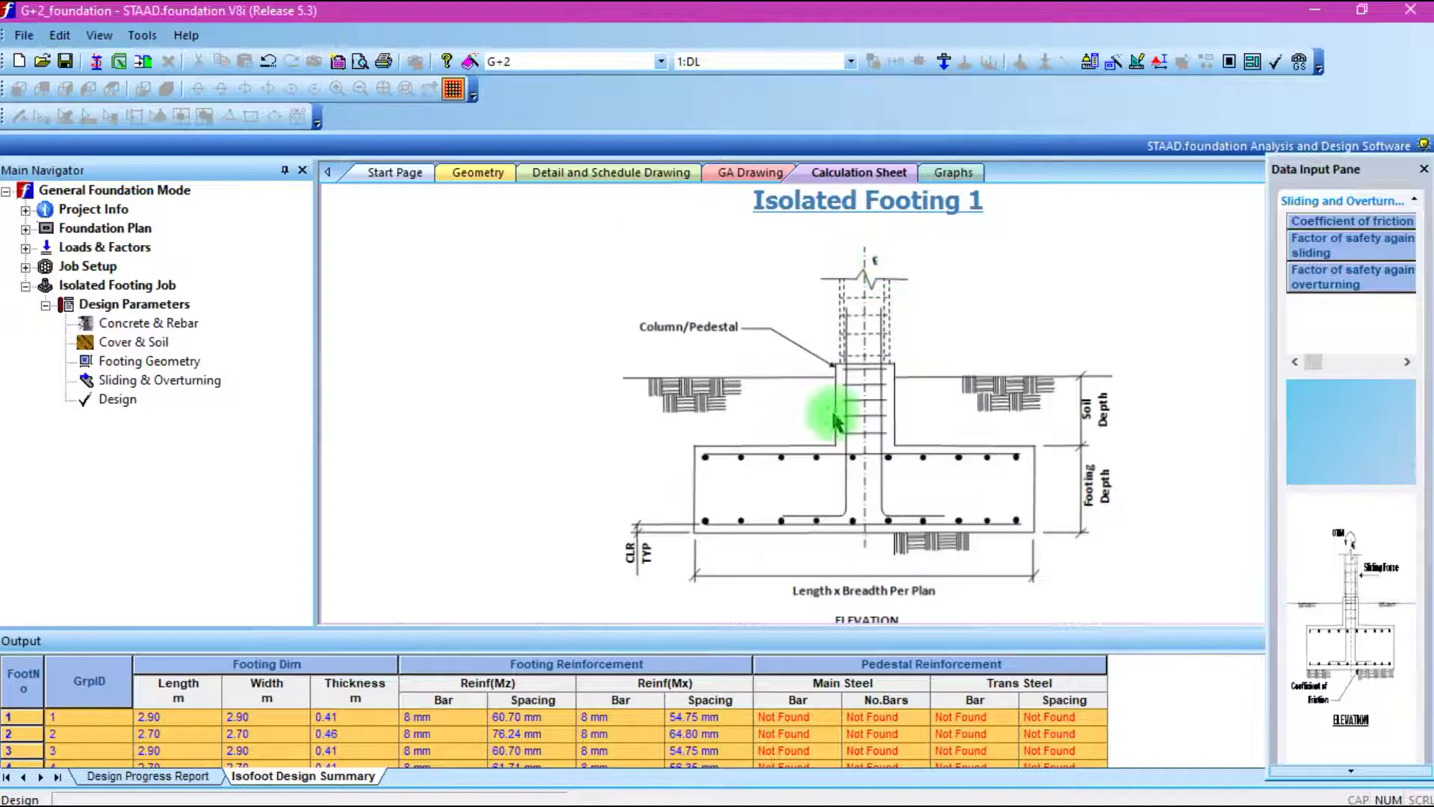
scroll(833, 417, down, 5)
scroll(833, 417, down, 10)
scroll(834, 415, up, 6)
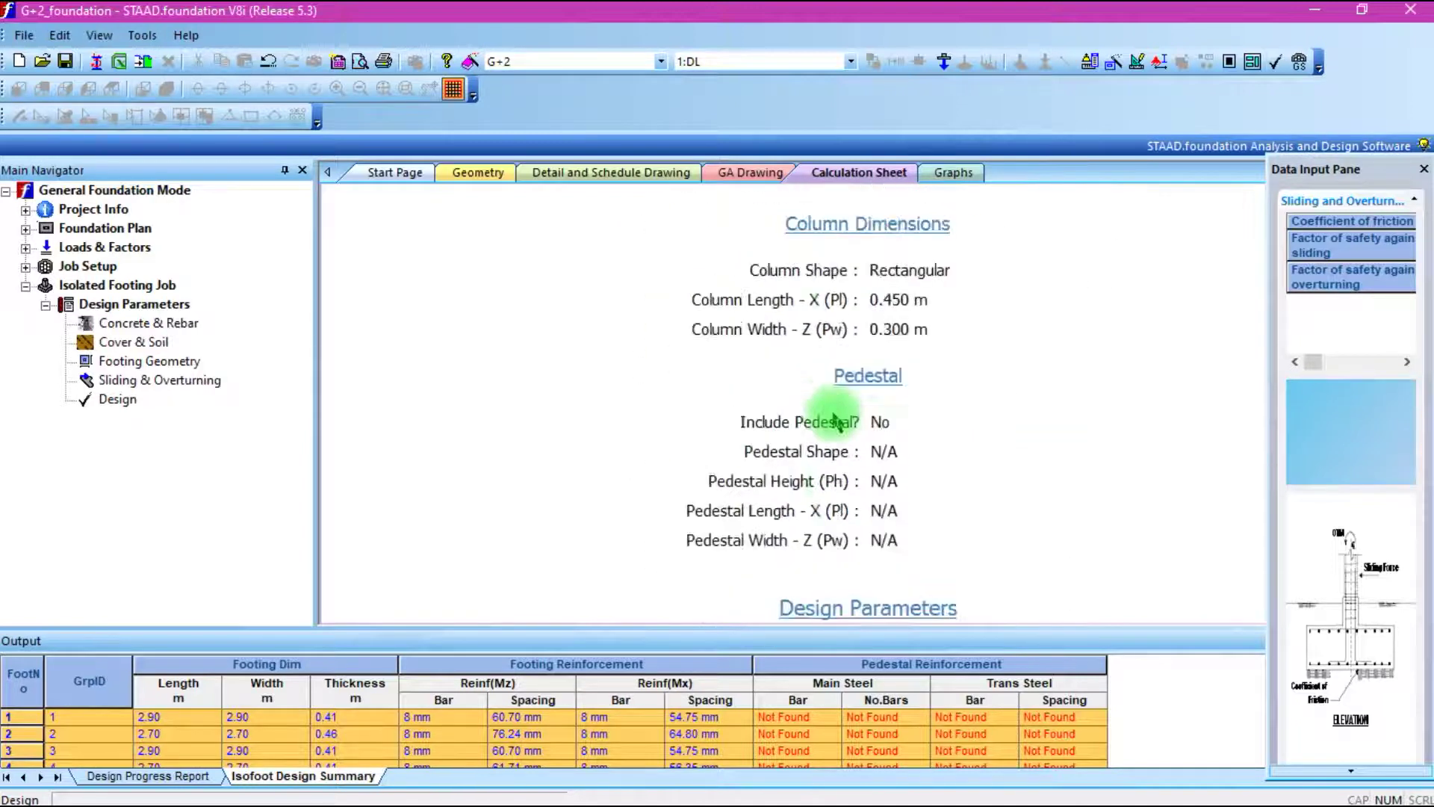
scroll(833, 412, down, 15)
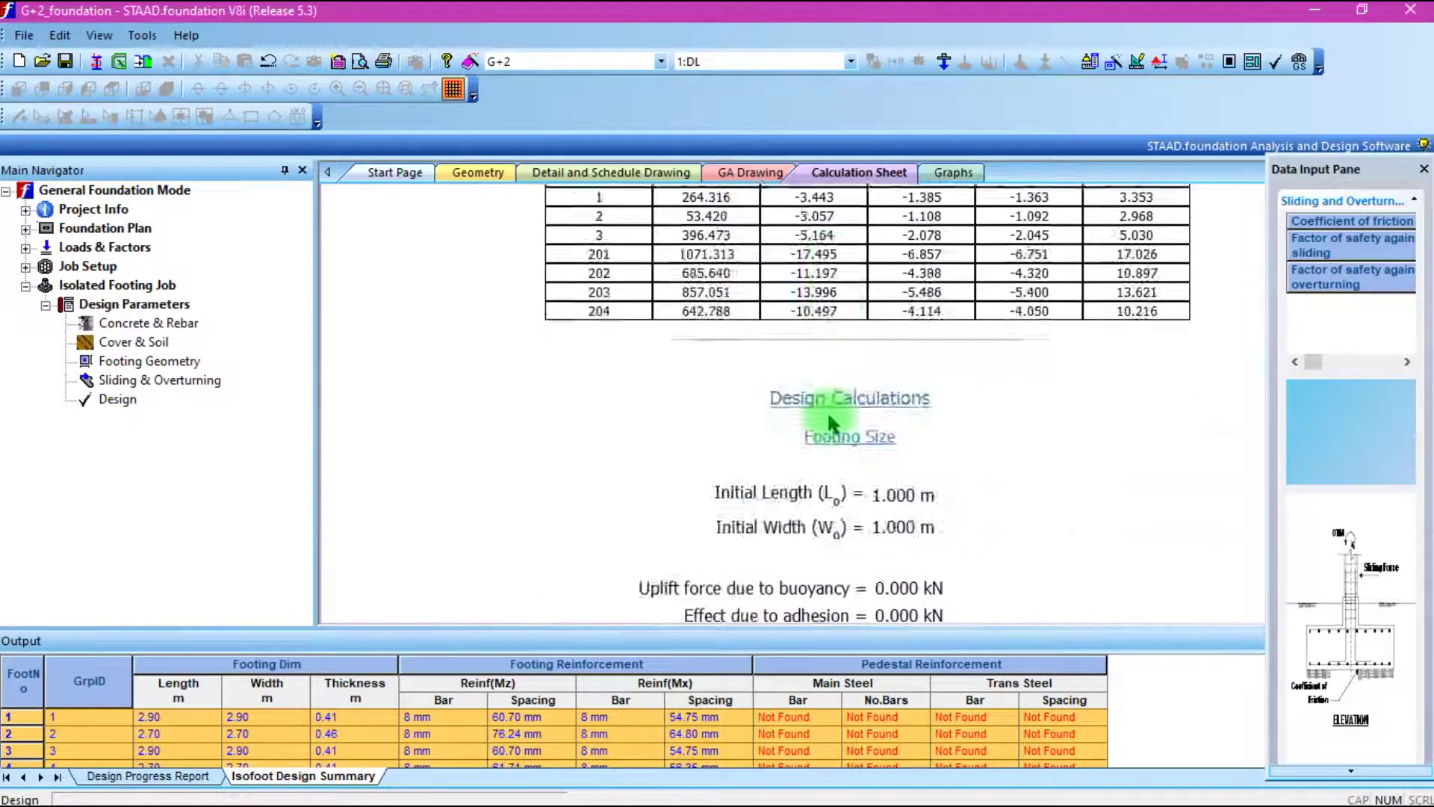
scroll(826, 410, down, 10)
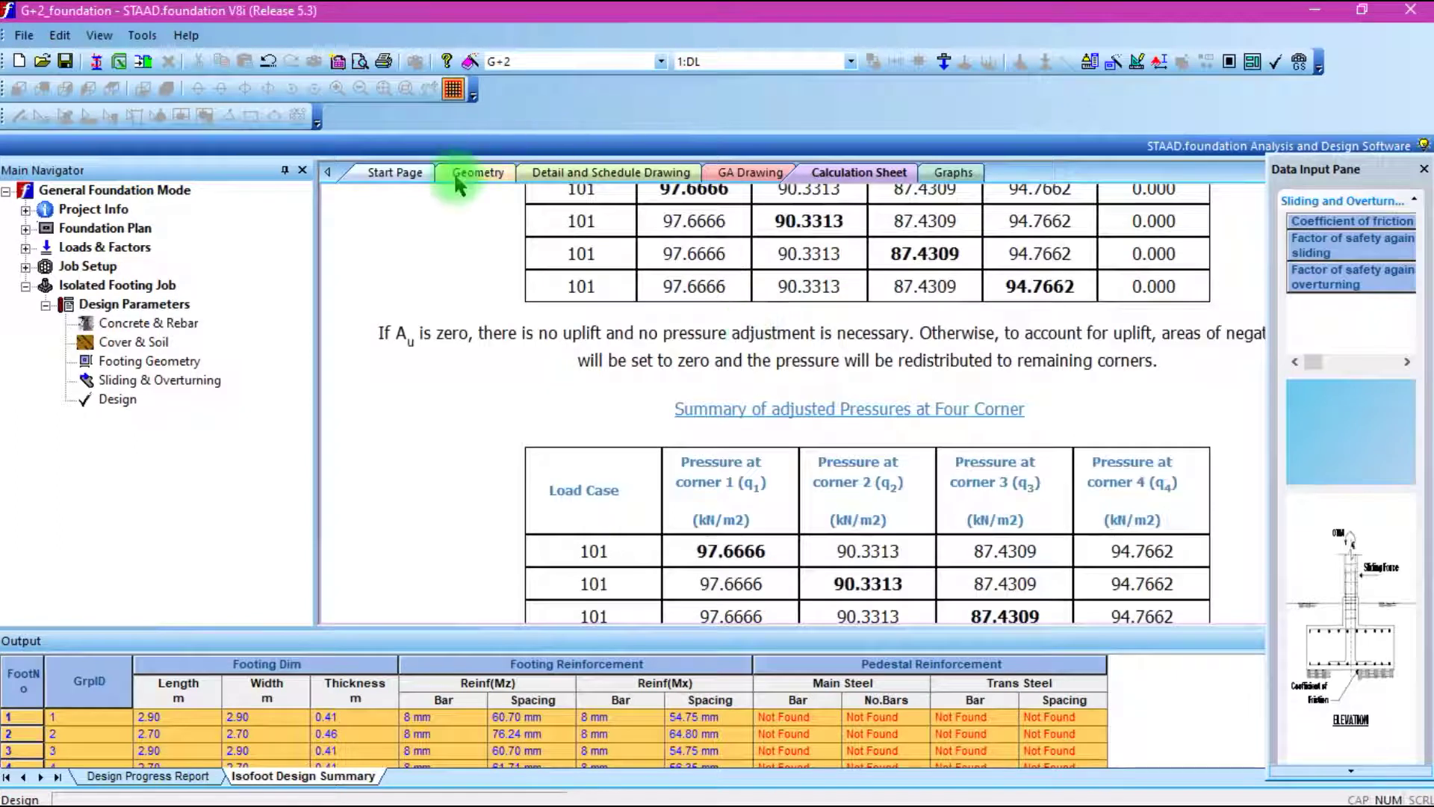
- Examine the detail drawing of footing 1 with its elevation and plan
click(459, 183)
click(564, 172)
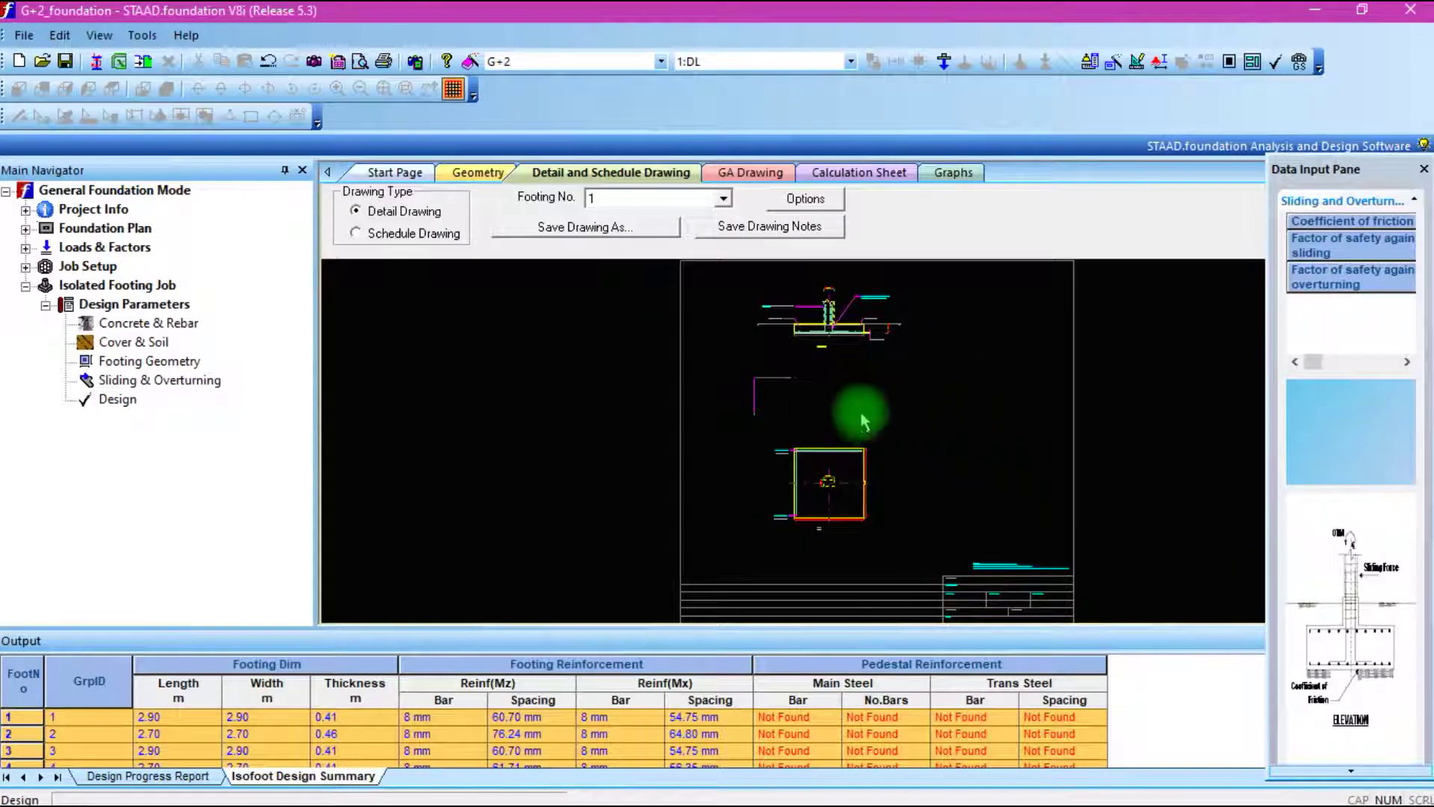
scroll(860, 411, down, 1)
scroll(968, 387, down, 2)
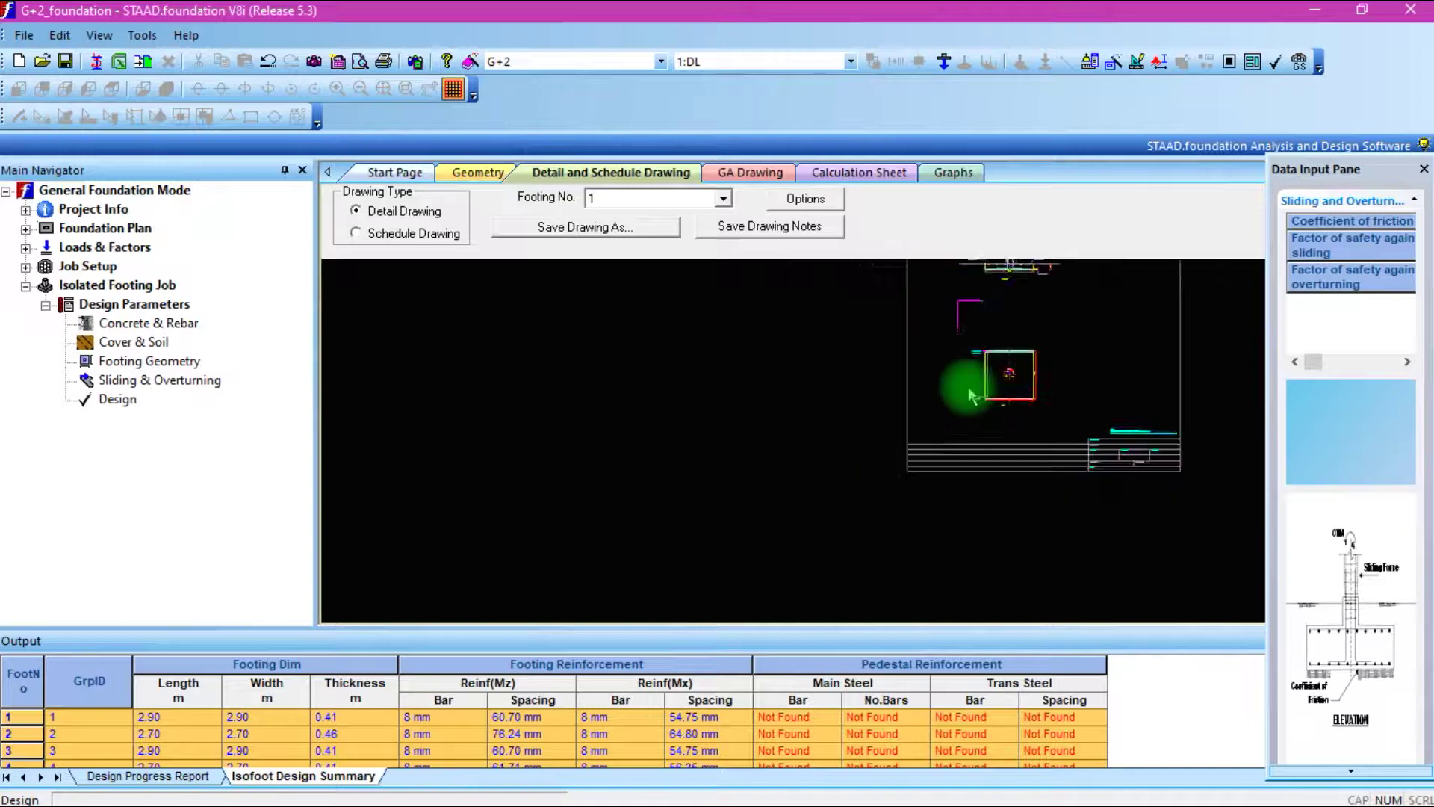
scroll(968, 386, down, 2)
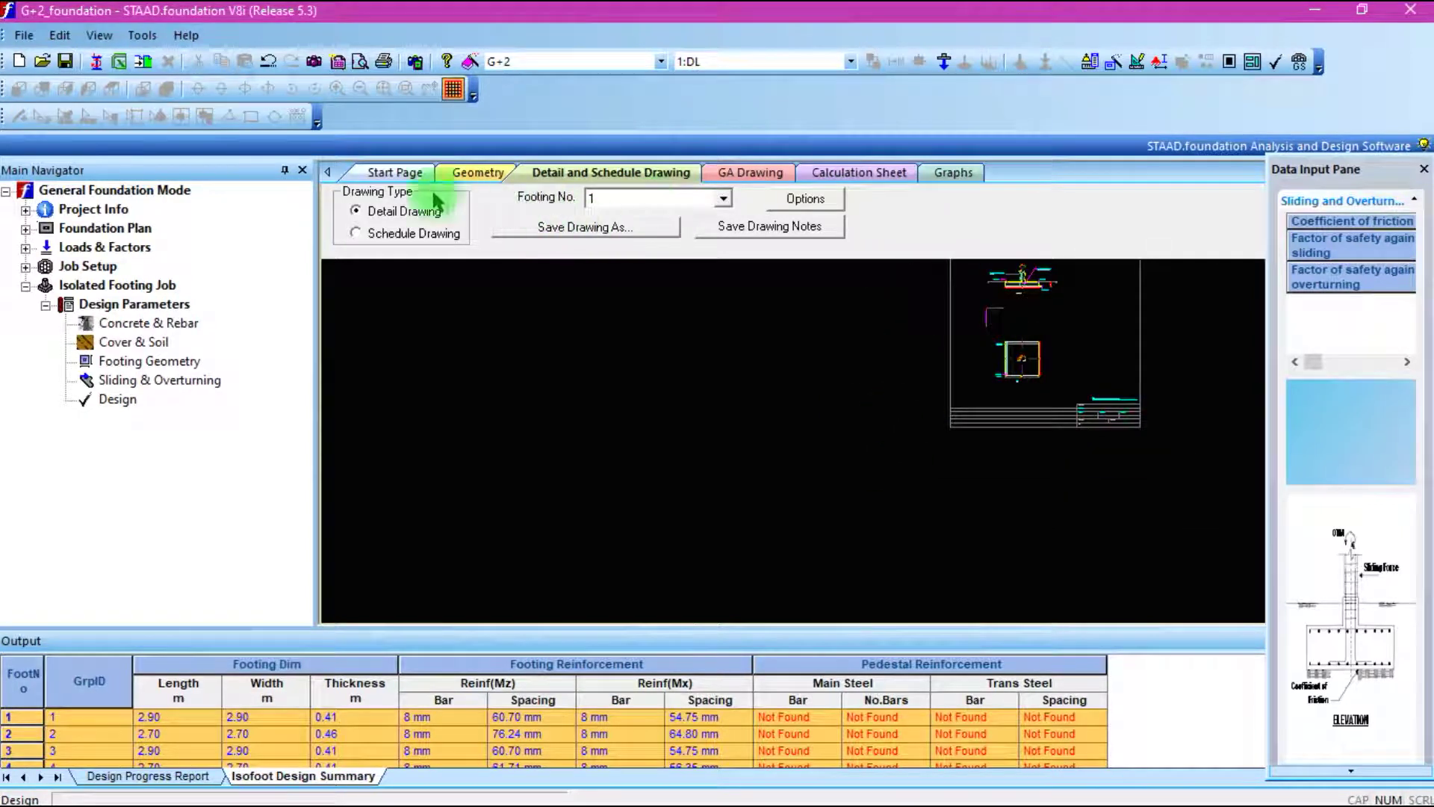
- Switch the drawing type to Schedule Drawing and examine the footing schedule table and the footing section
click(356, 234)
scroll(730, 390, up, 4)
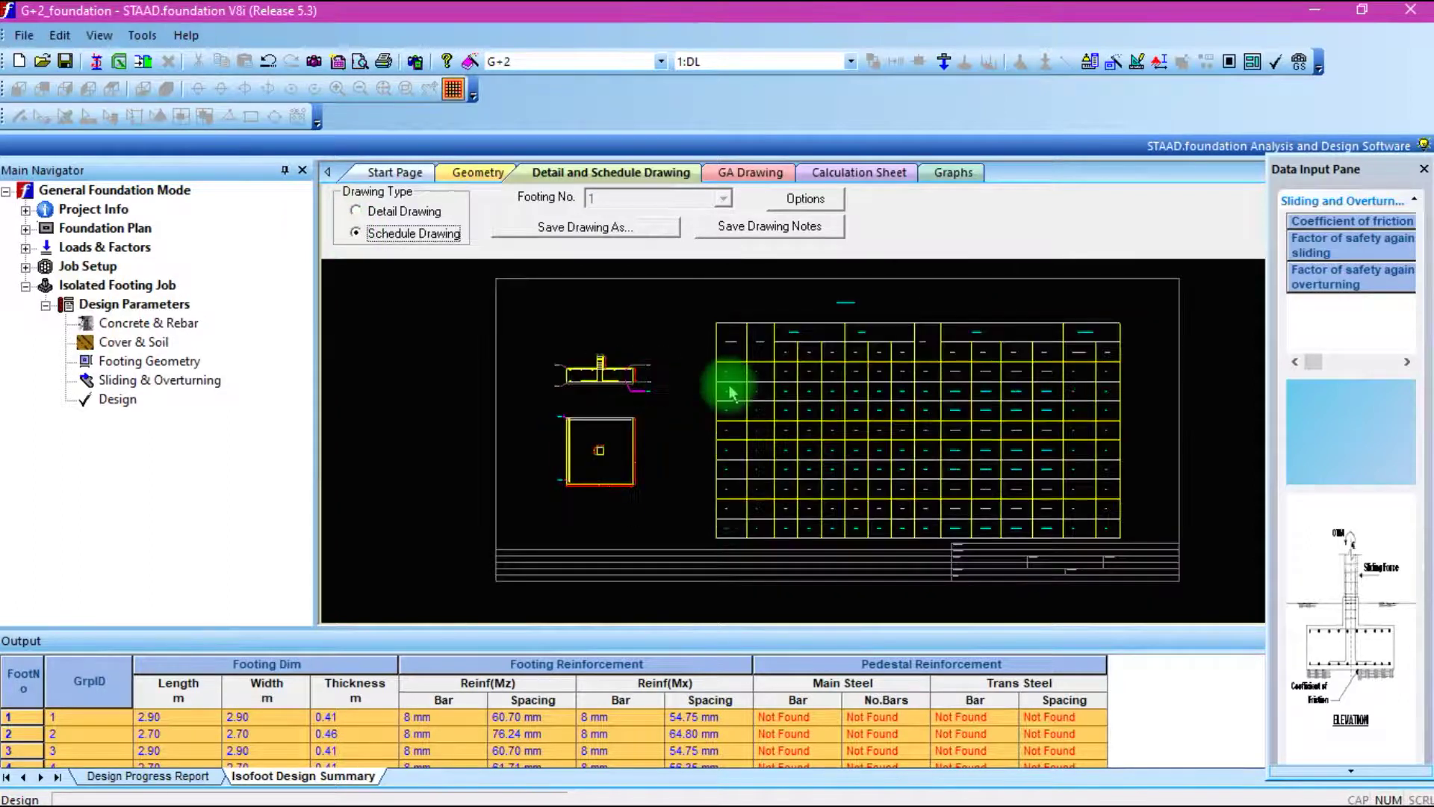
scroll(510, 403, up, 4)
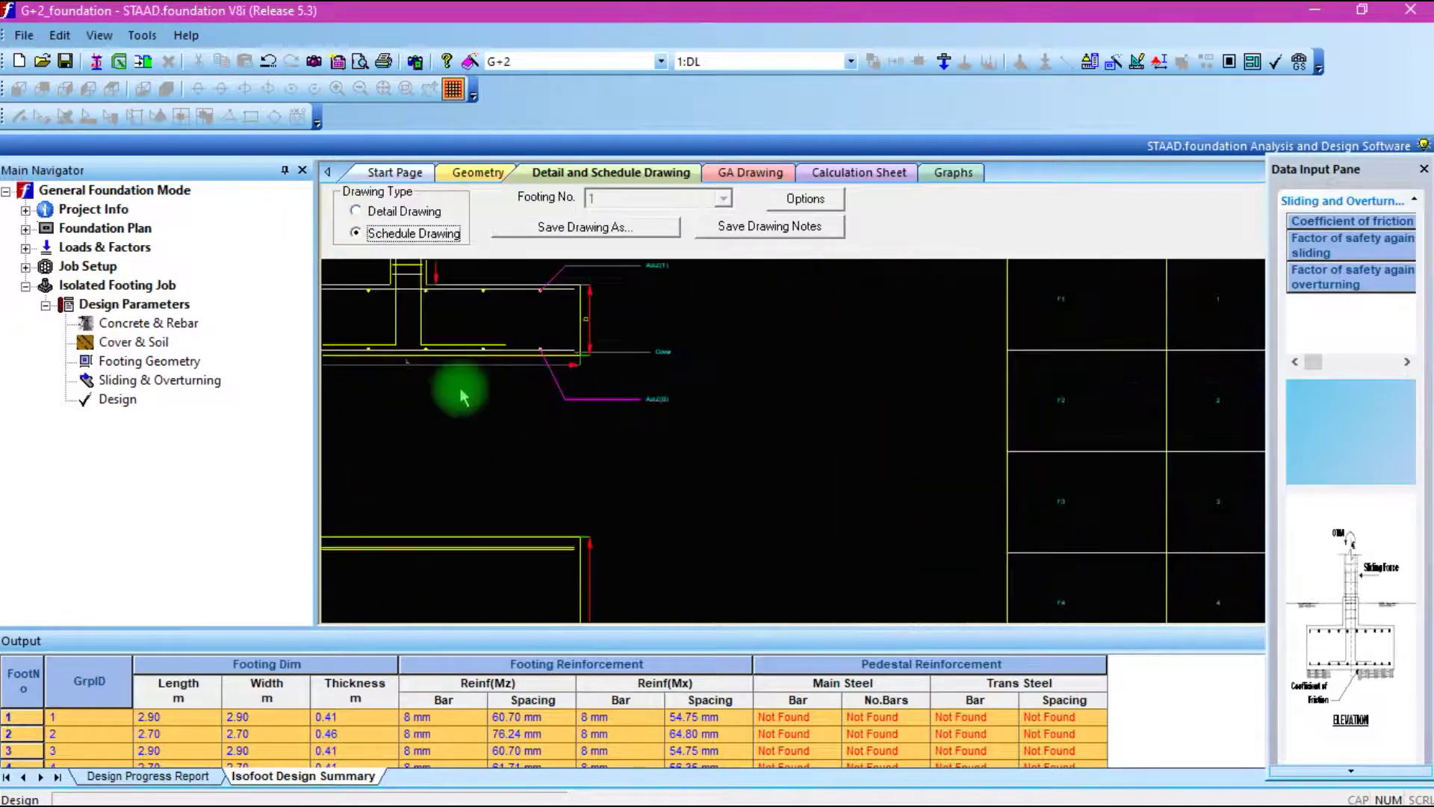
scroll(635, 423, up, 5)
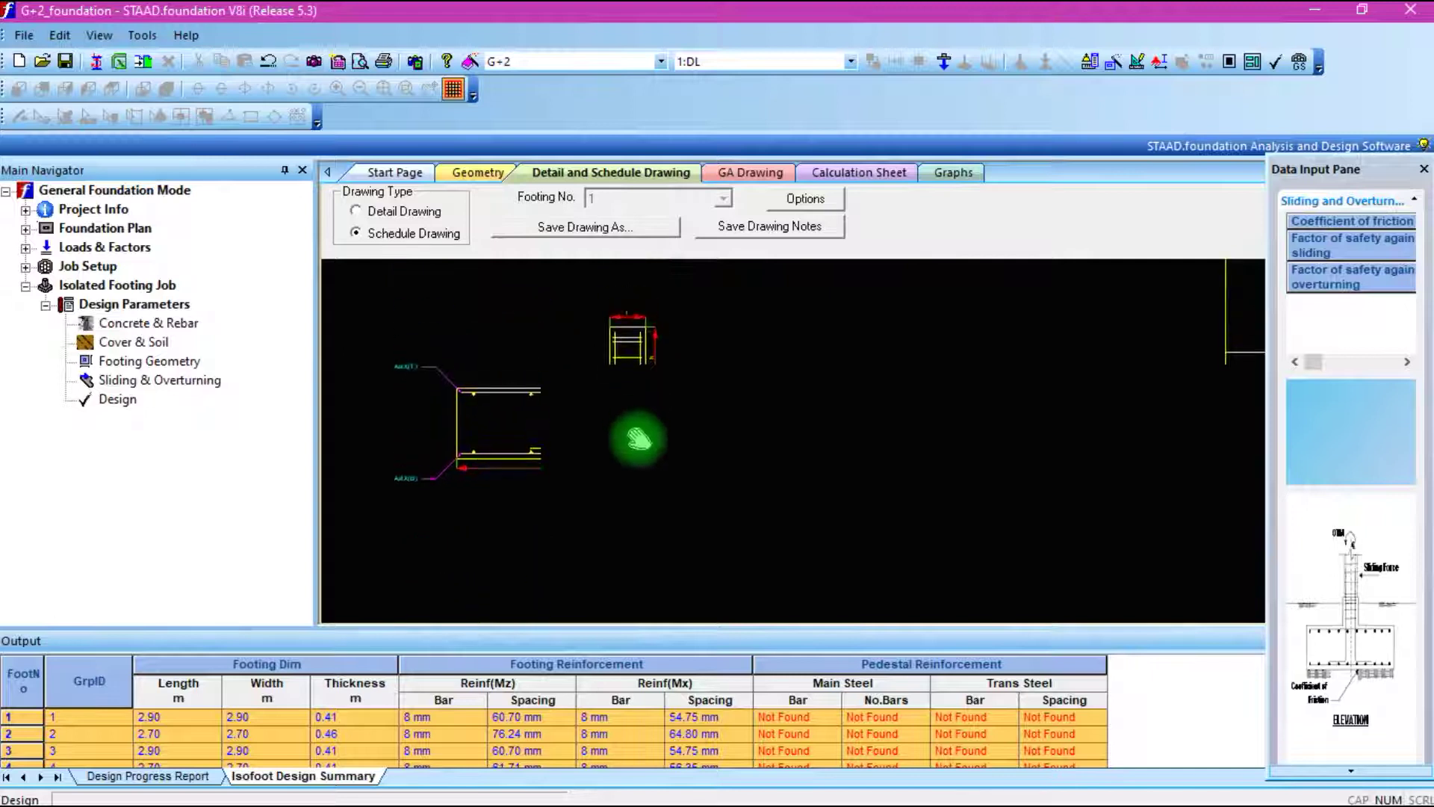
scroll(634, 423, down, 6)
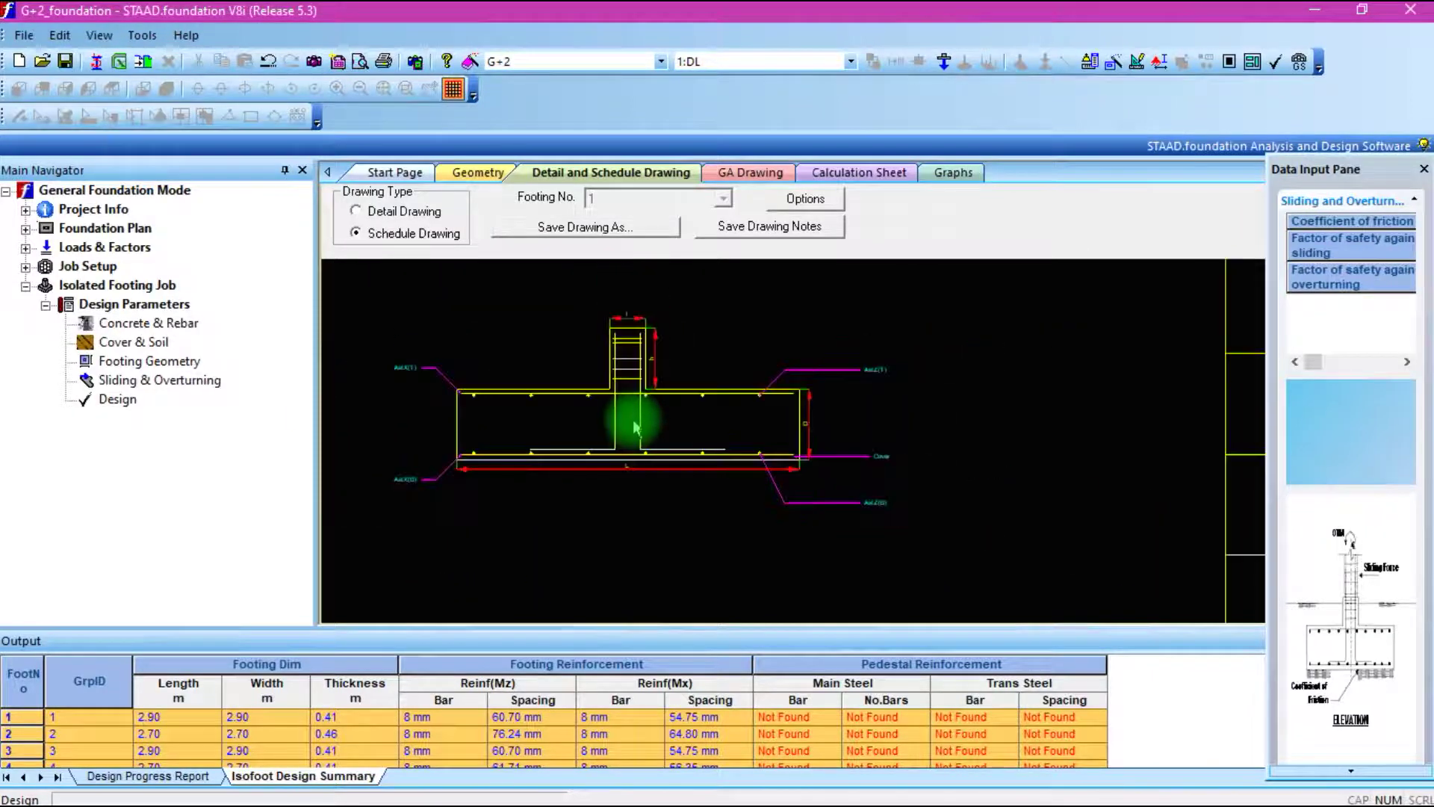
- Examine the general arrangement drawing showing the plan layout of all footings
click(750, 172)
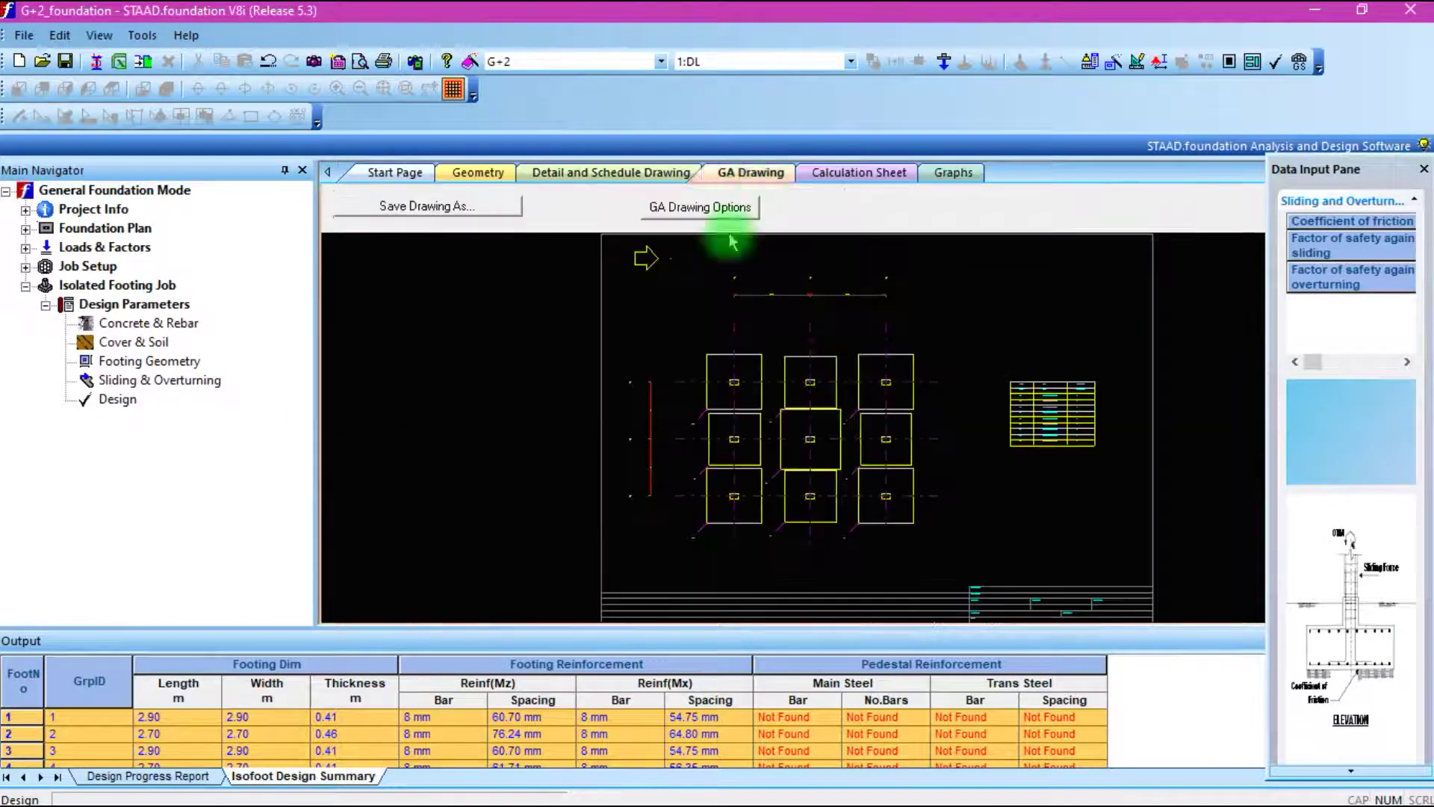
click(863, 446)
scroll(863, 446, down, 4)
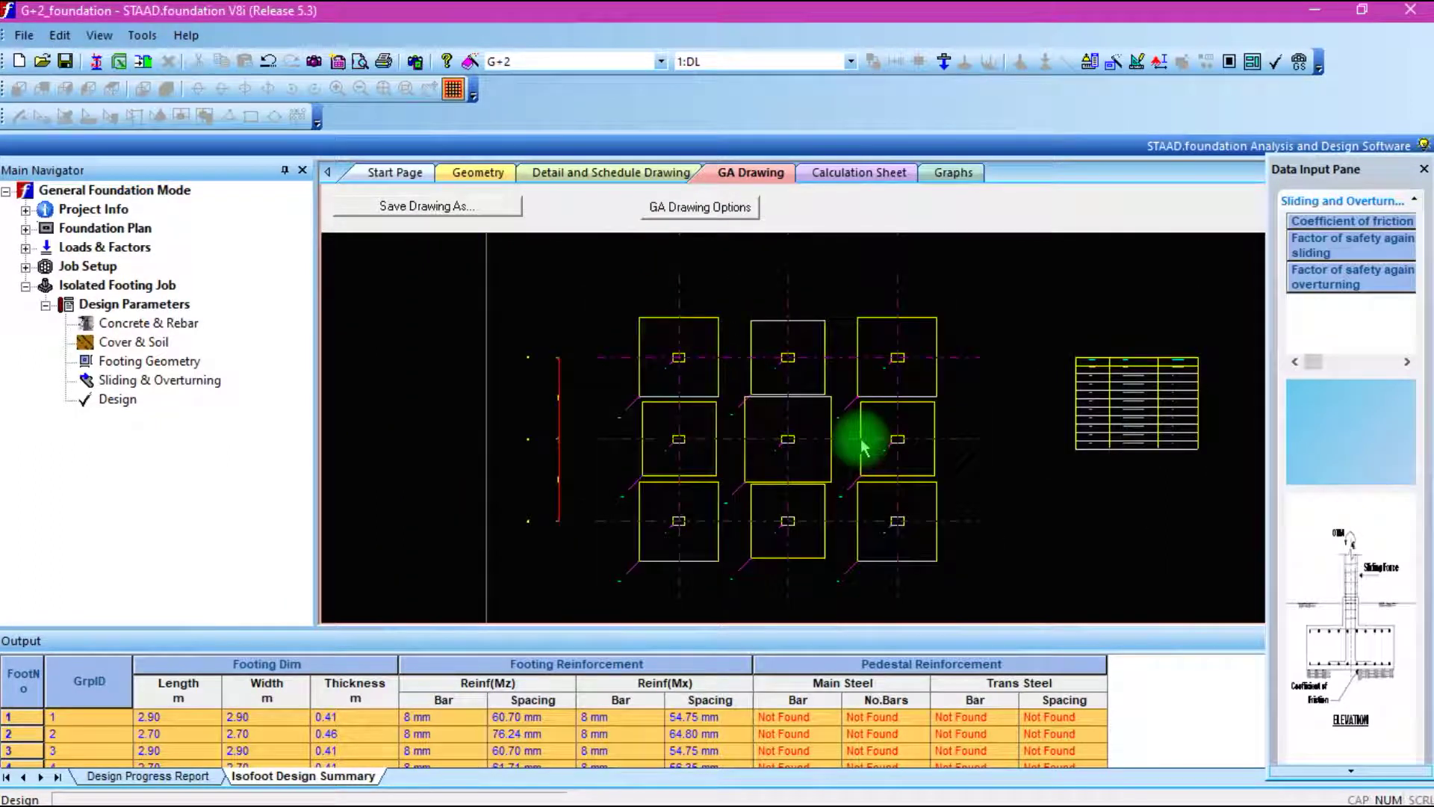
scroll(1277, 392, down, 1)
scroll(1175, 403, up, 4)
scroll(1175, 403, up, 2)
scroll(1121, 416, down, 6)
scroll(912, 380, up, 2)
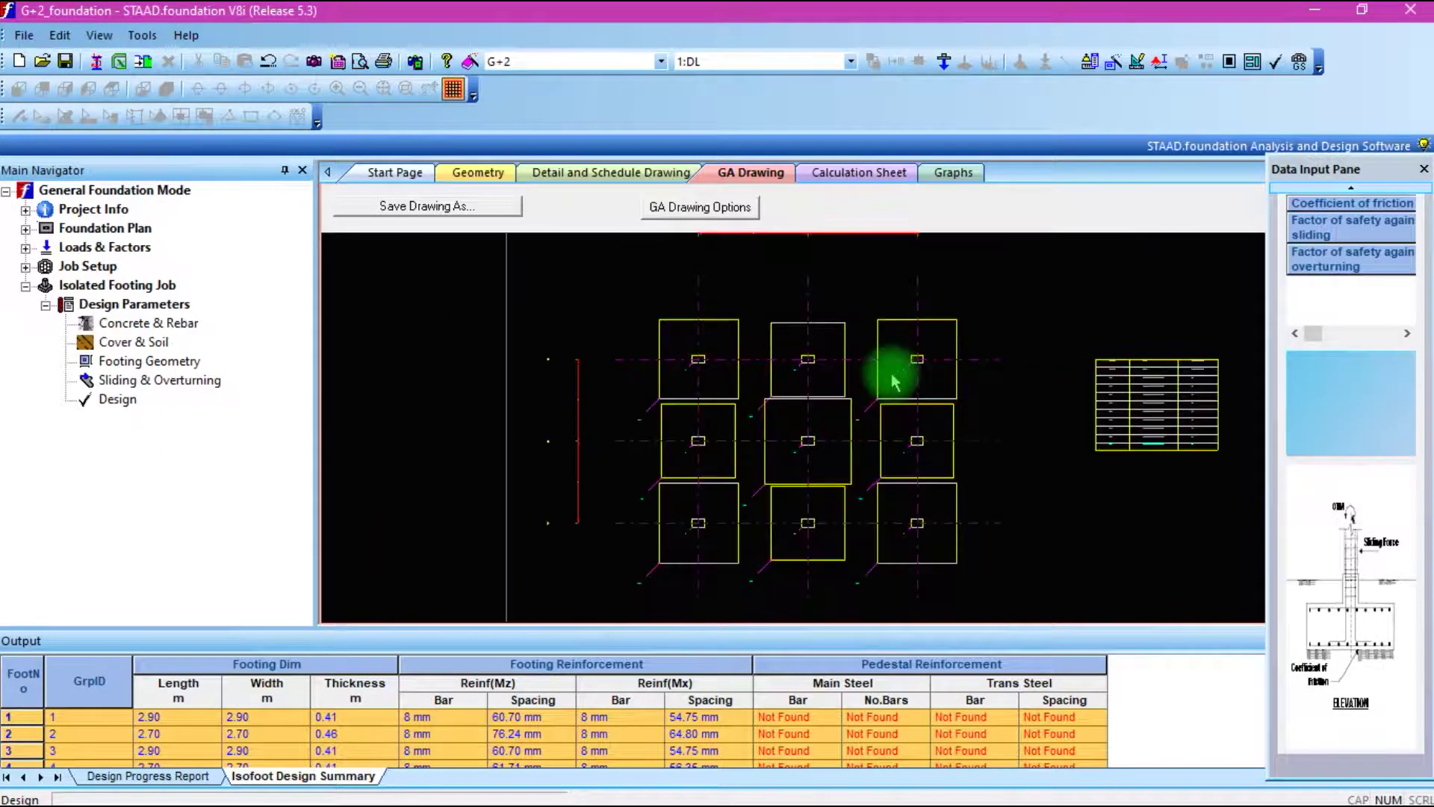
- Review the footing calculation sheet again, covering the overturning and sliding stability checks and the applied load tables
click(879, 179)
scroll(723, 339, up, 5)
scroll(718, 335, down, 9)
scroll(719, 335, down, 15)
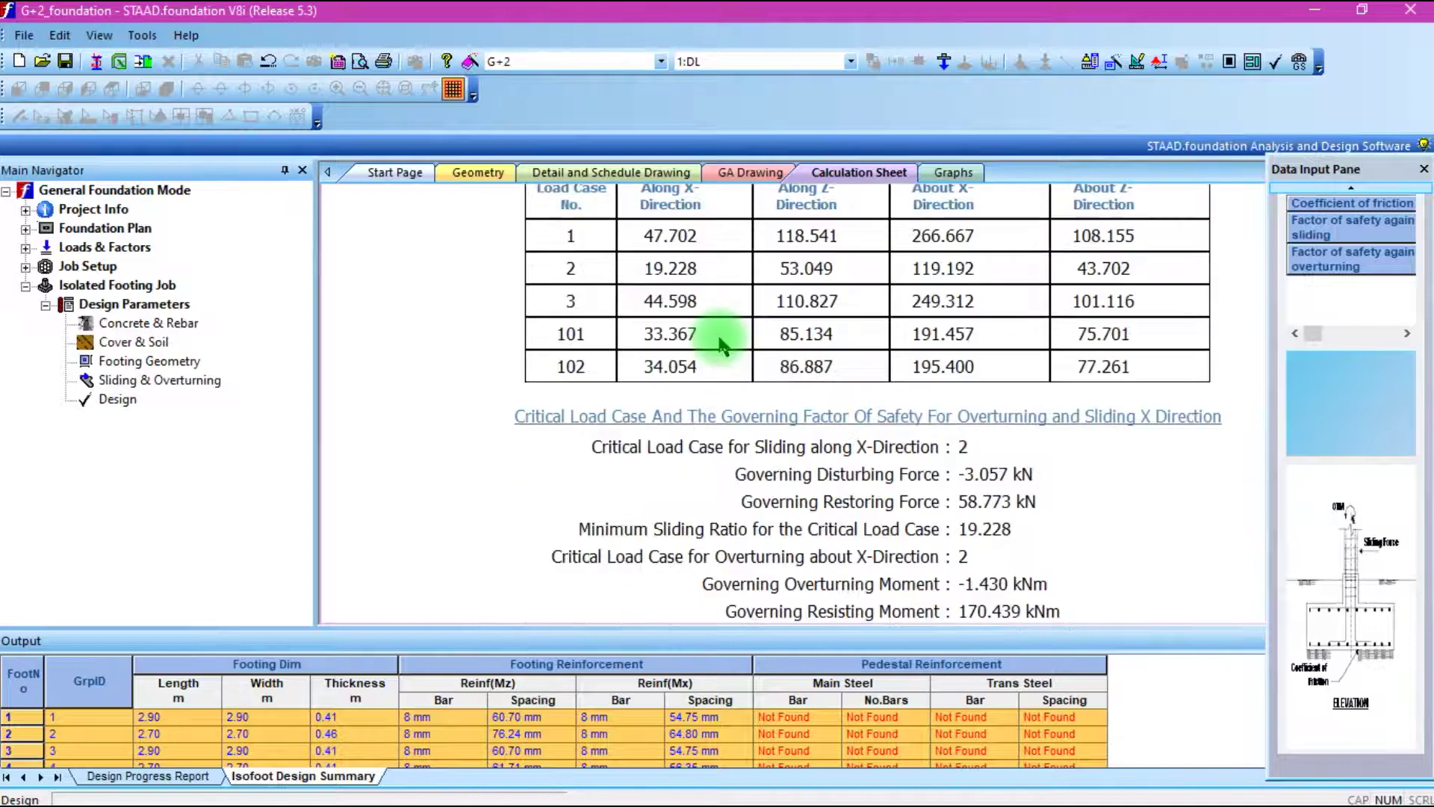
scroll(719, 340, down, 3)
scroll(719, 339, up, 15)
scroll(719, 339, up, 15)
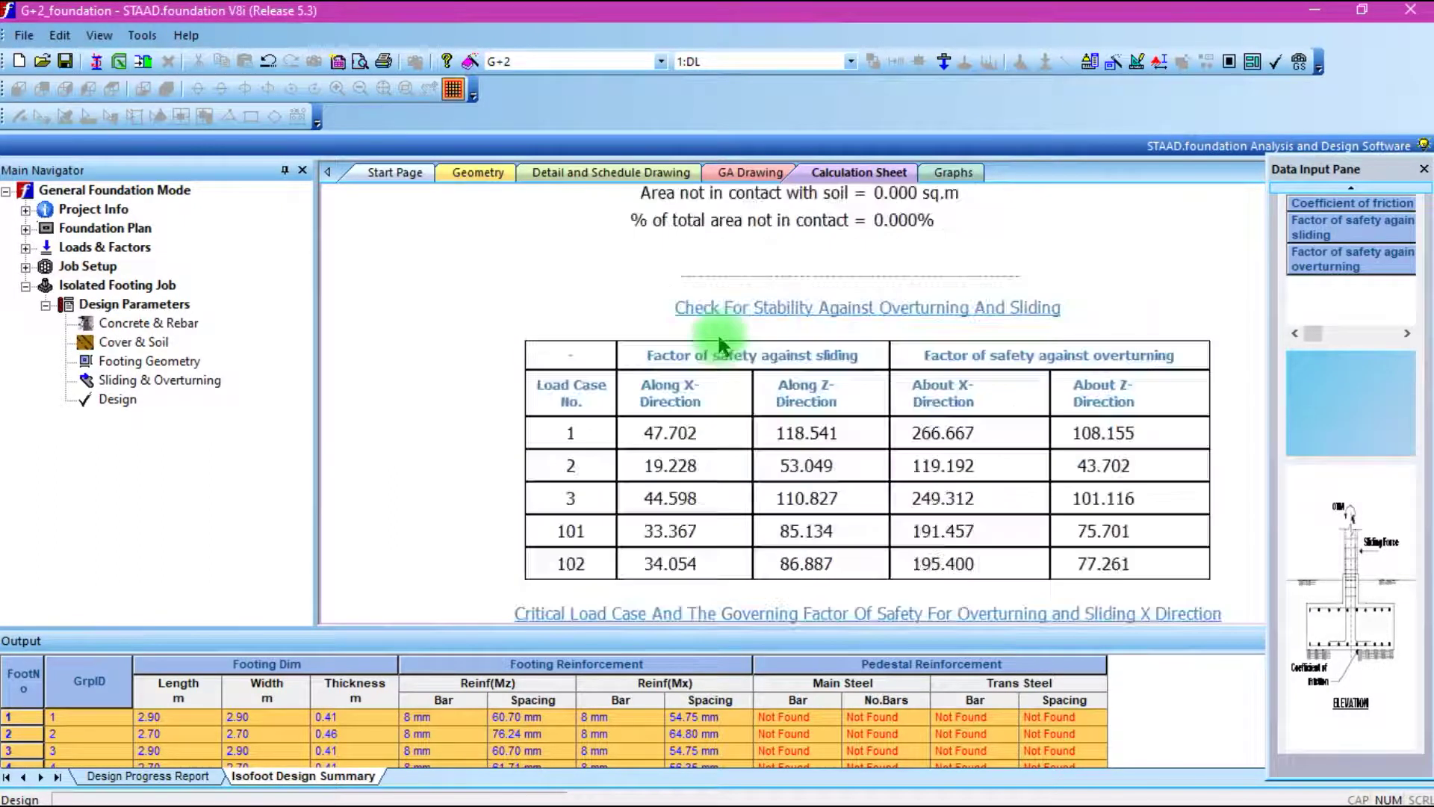
scroll(719, 344, up, 5)
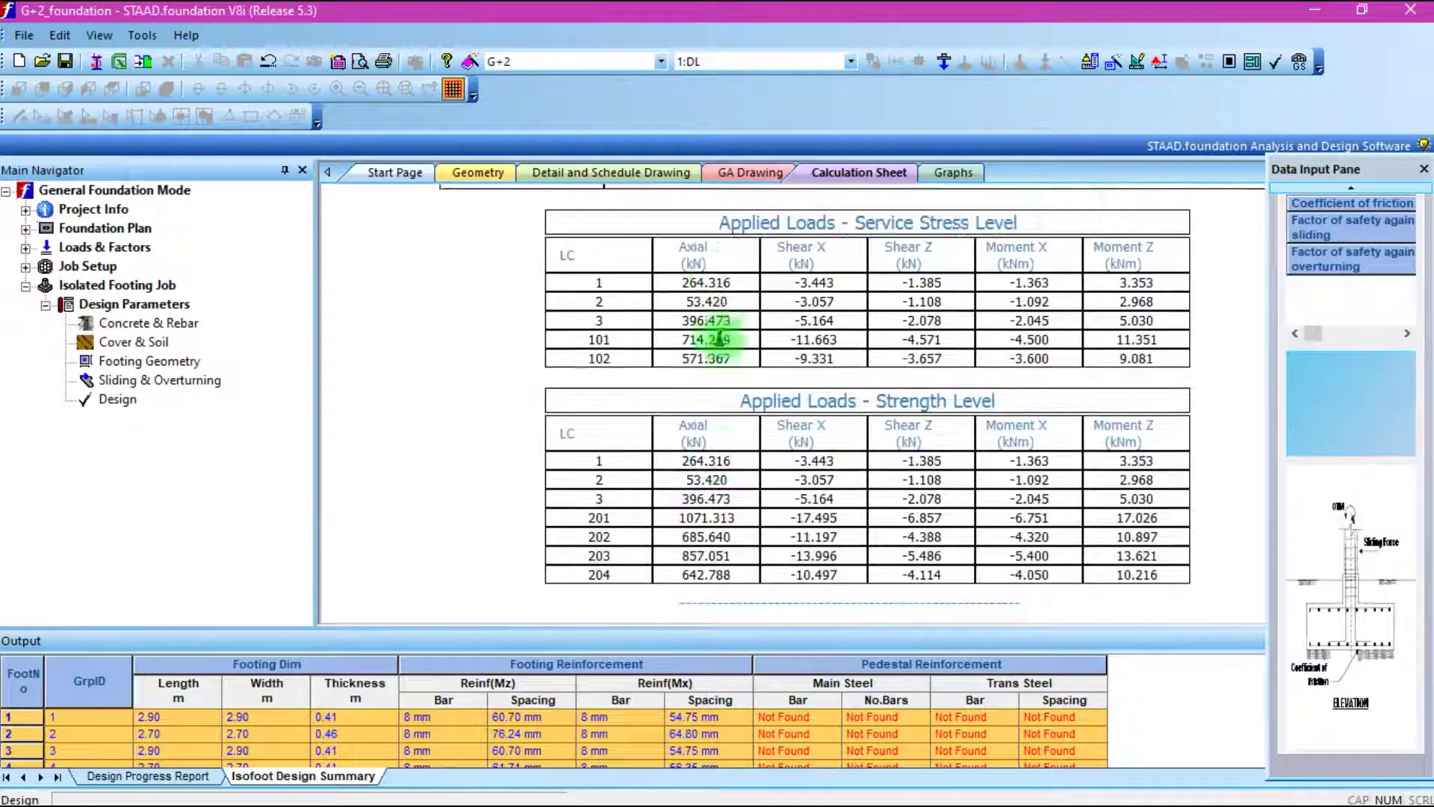
- Close STAAD.foundation and then exit STAAD.Pro
click(1412, 10)
click(691, 457)
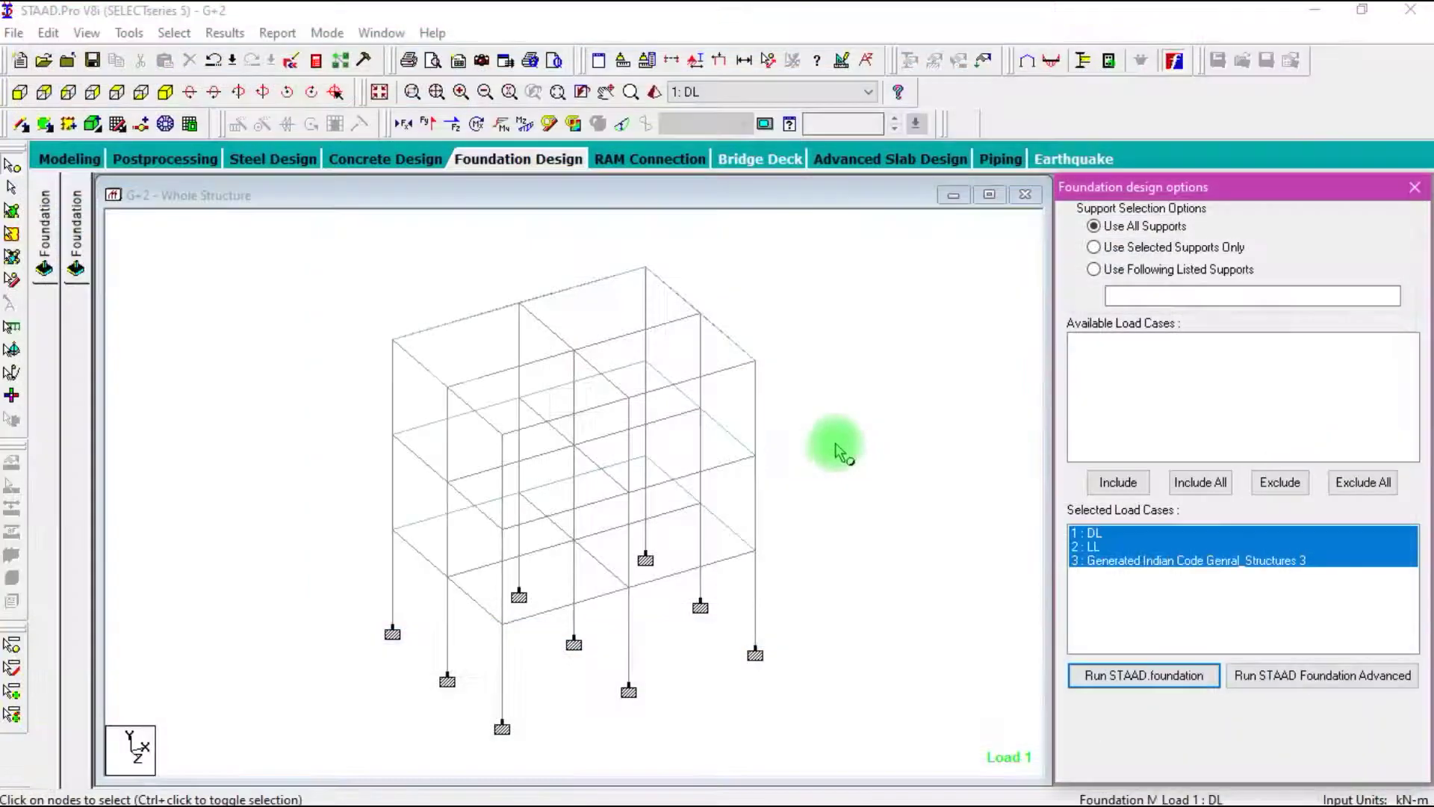
key(alt+F4)
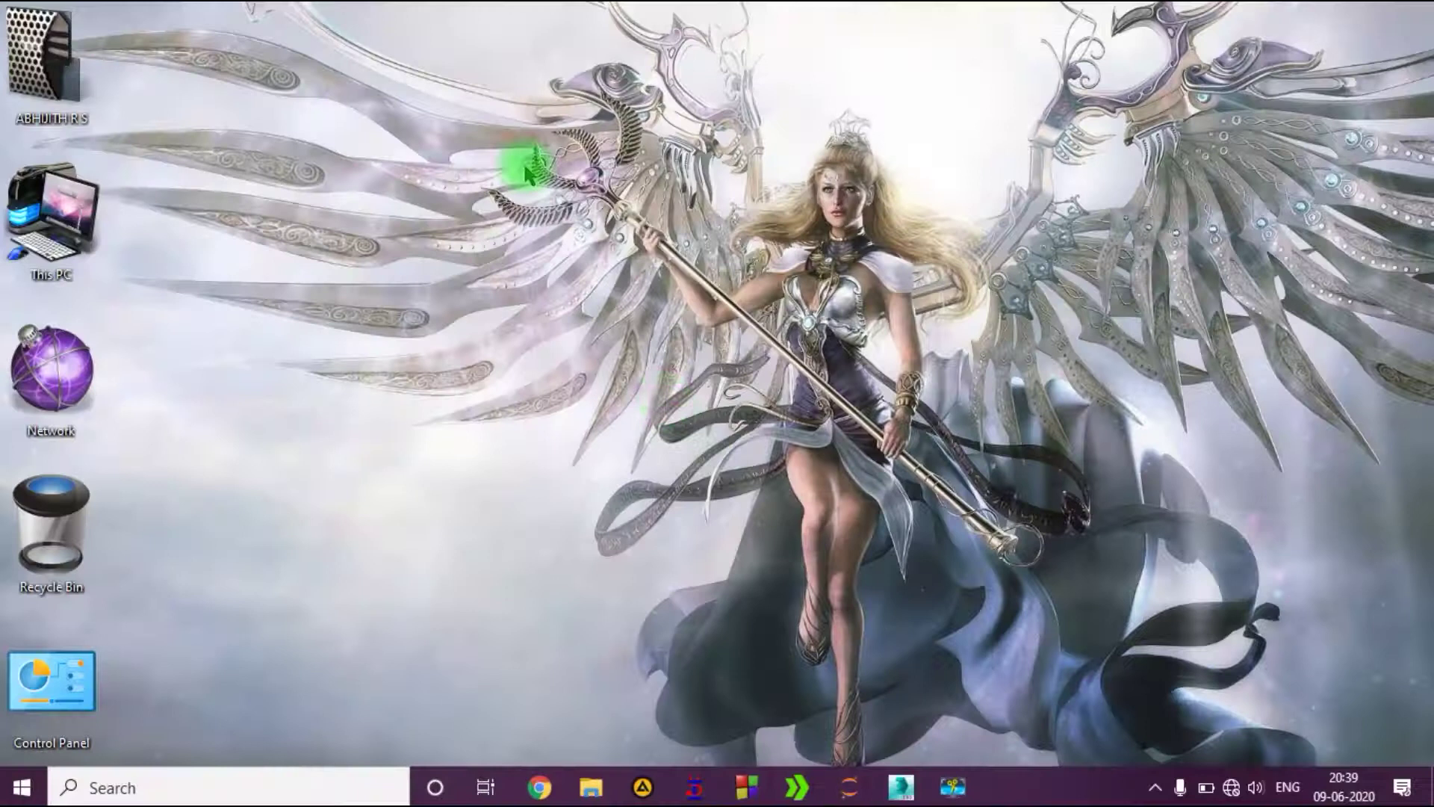
right_click(526, 167)
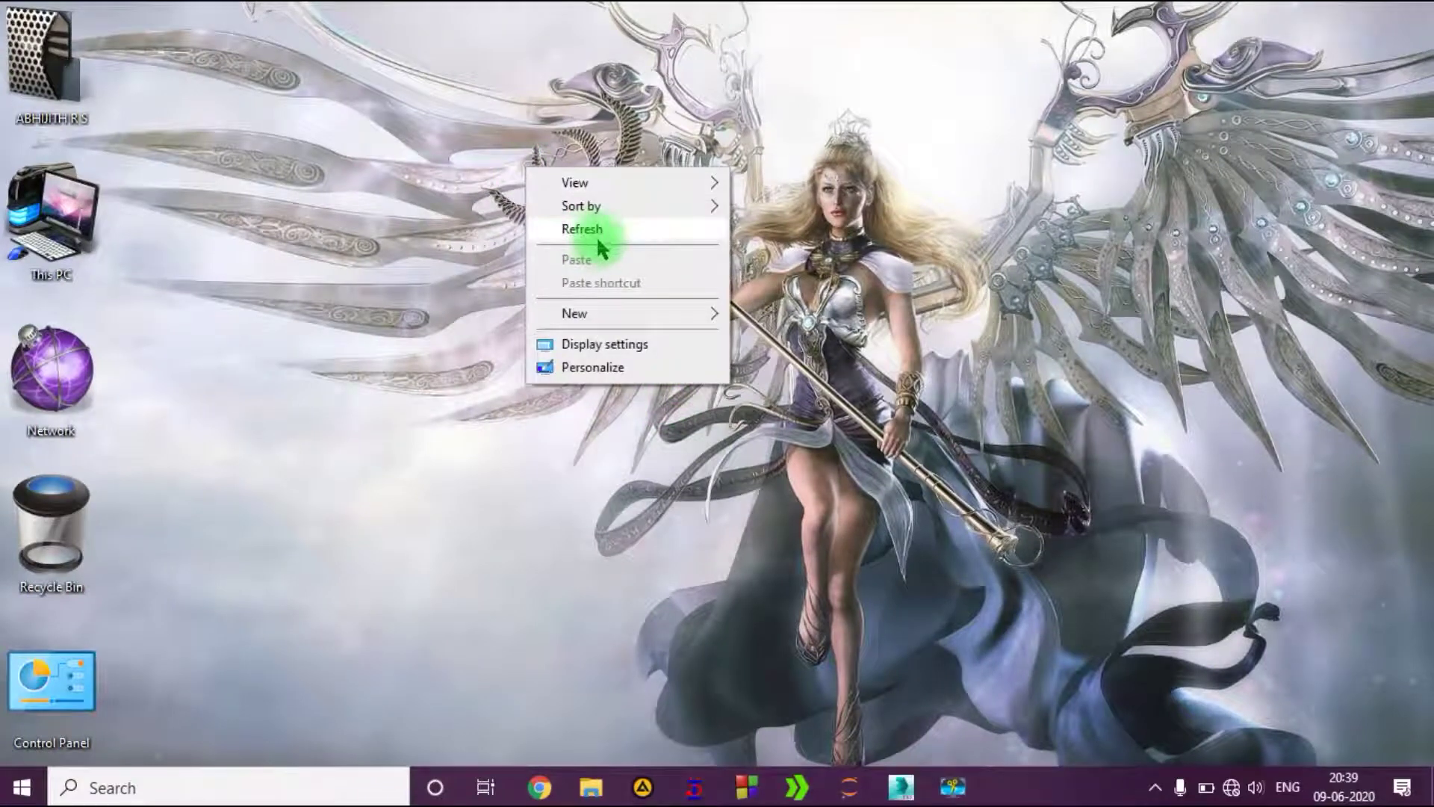
click(597, 231)
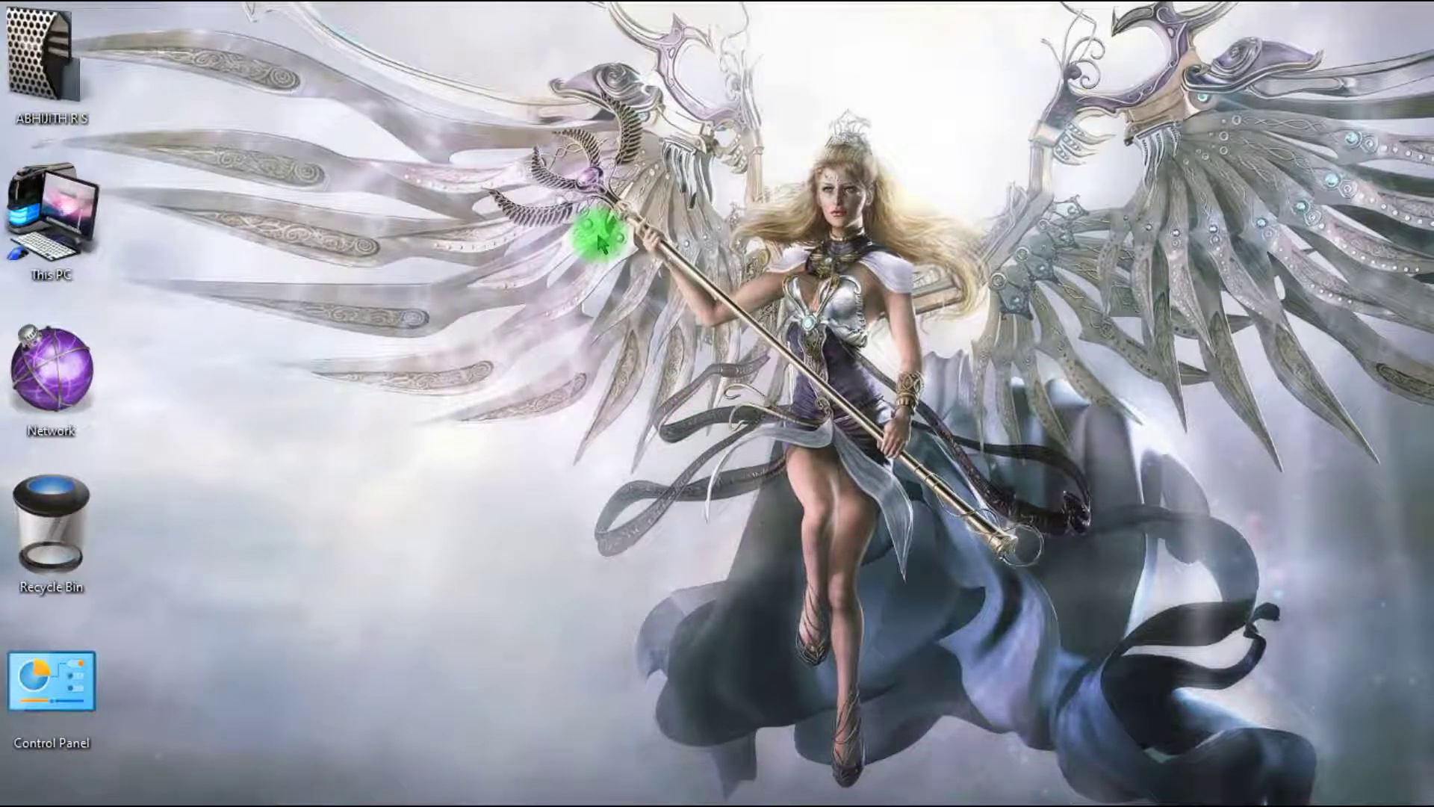